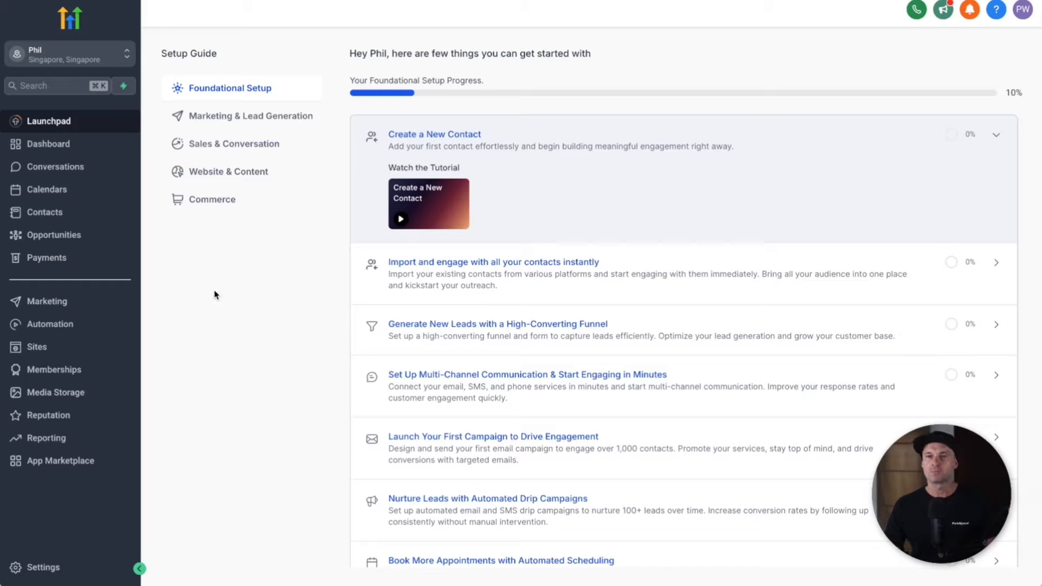
Step: Open the sub-account switcher to list the single available sub-account
click(127, 56)
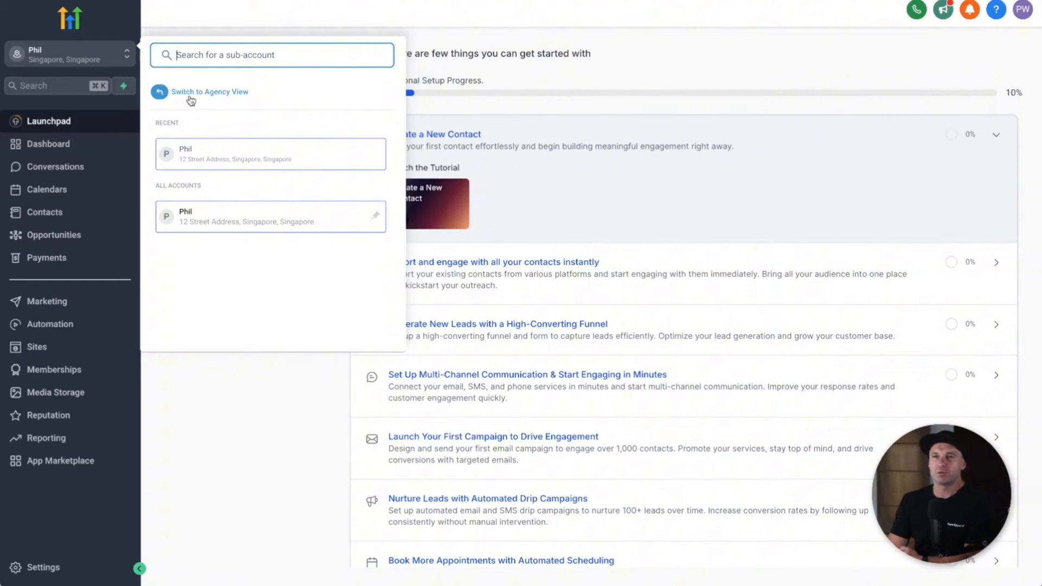
Step: Switch to the agency view and open the Team members settings
click(231, 93)
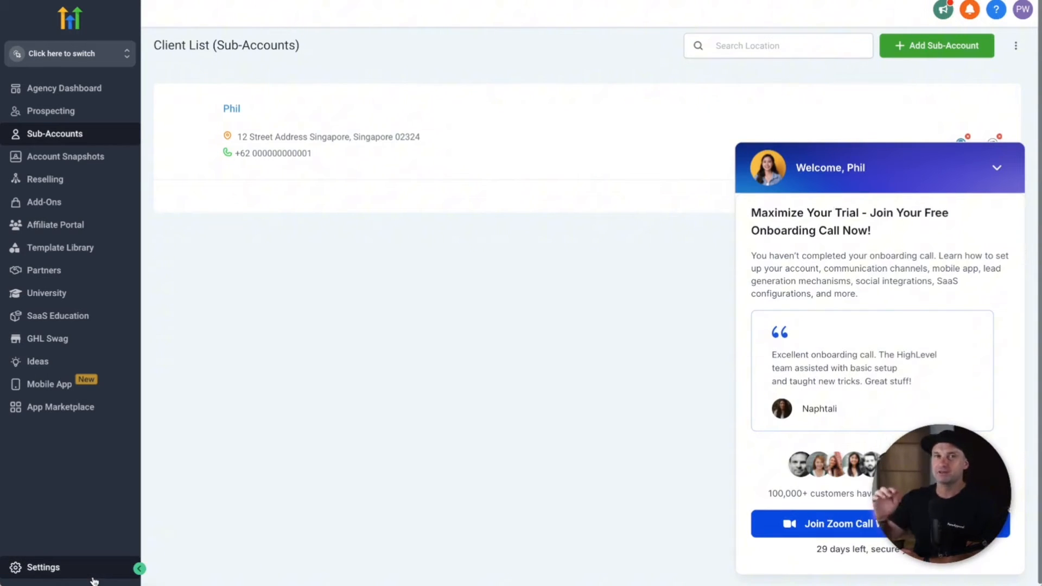
click(56, 568)
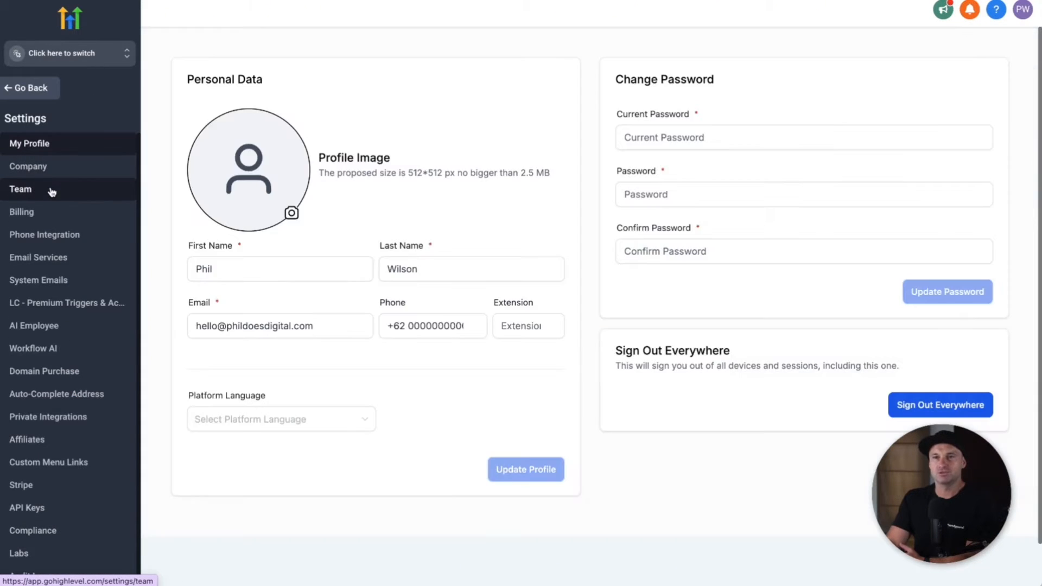
click(48, 193)
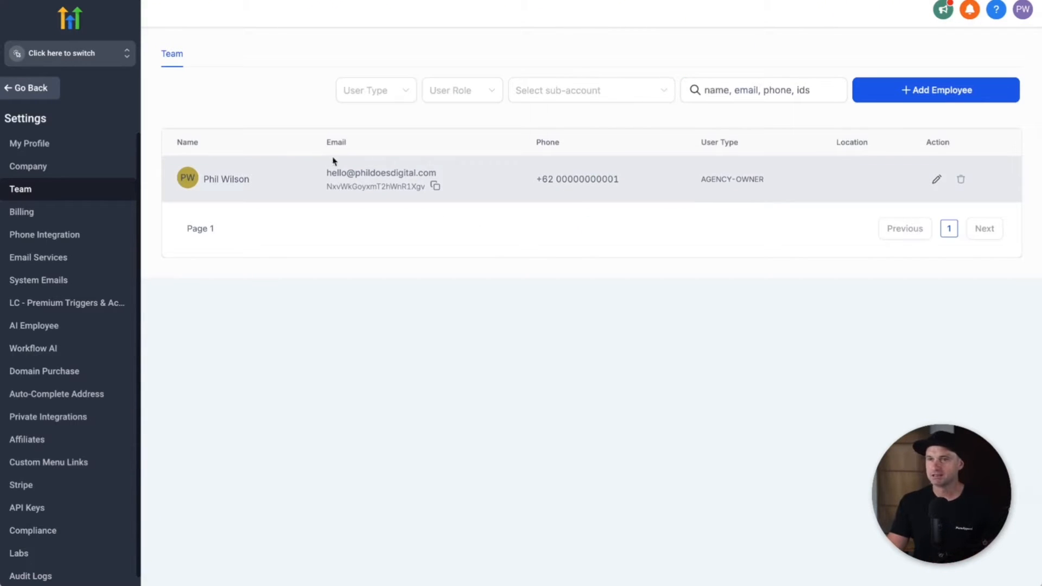
drag(210, 177, 367, 174)
click(692, 260)
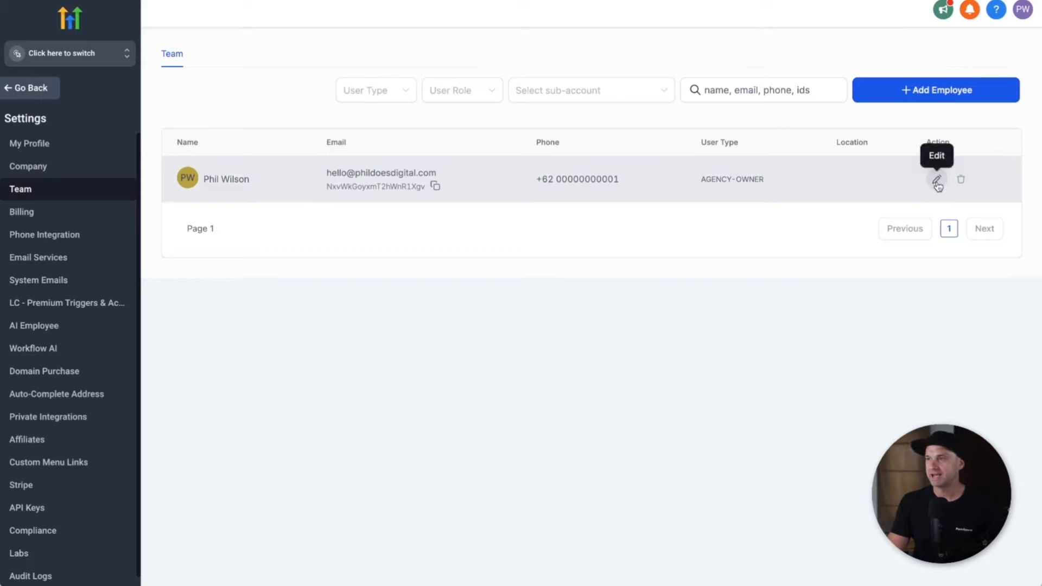
Step: Edit the agency owner's roles and permissions to add the existing sub-account
click(938, 182)
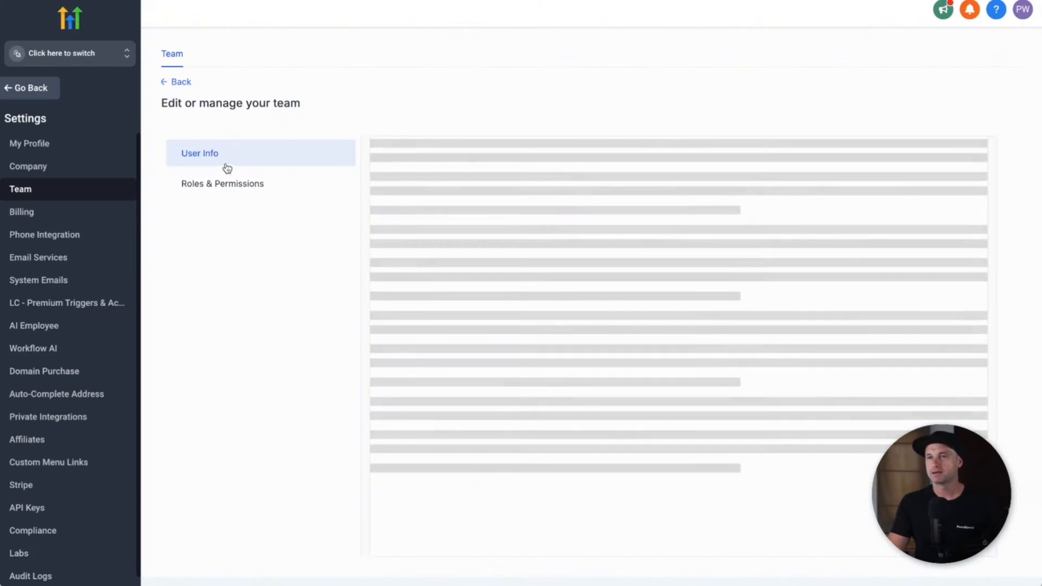
click(228, 183)
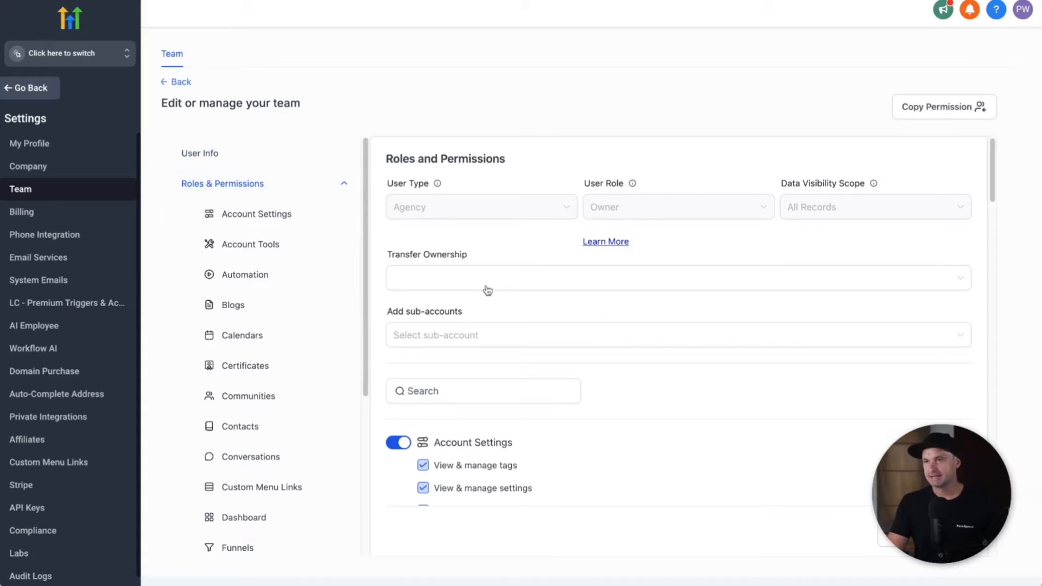
click(444, 339)
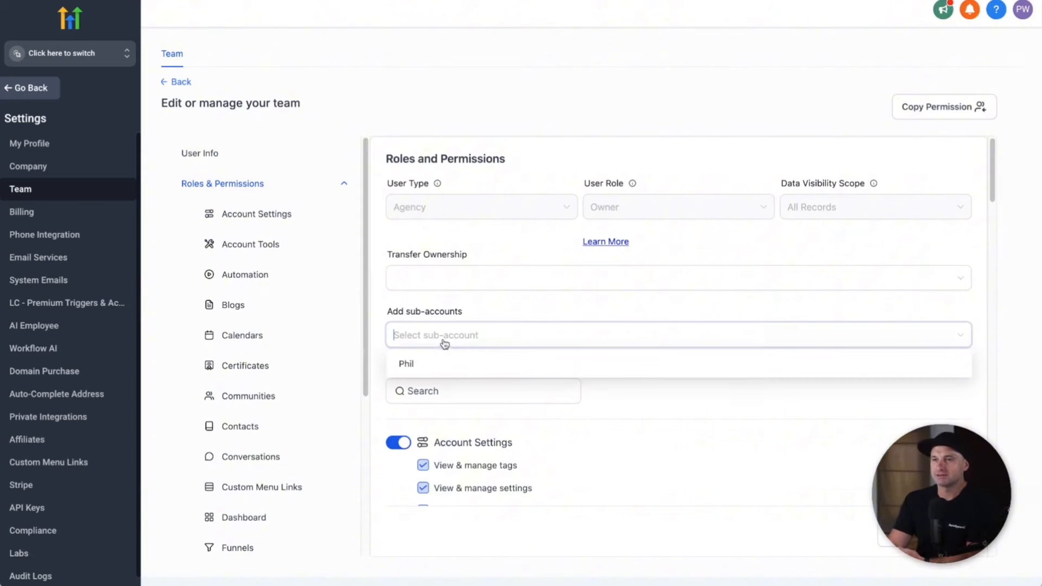
click(429, 368)
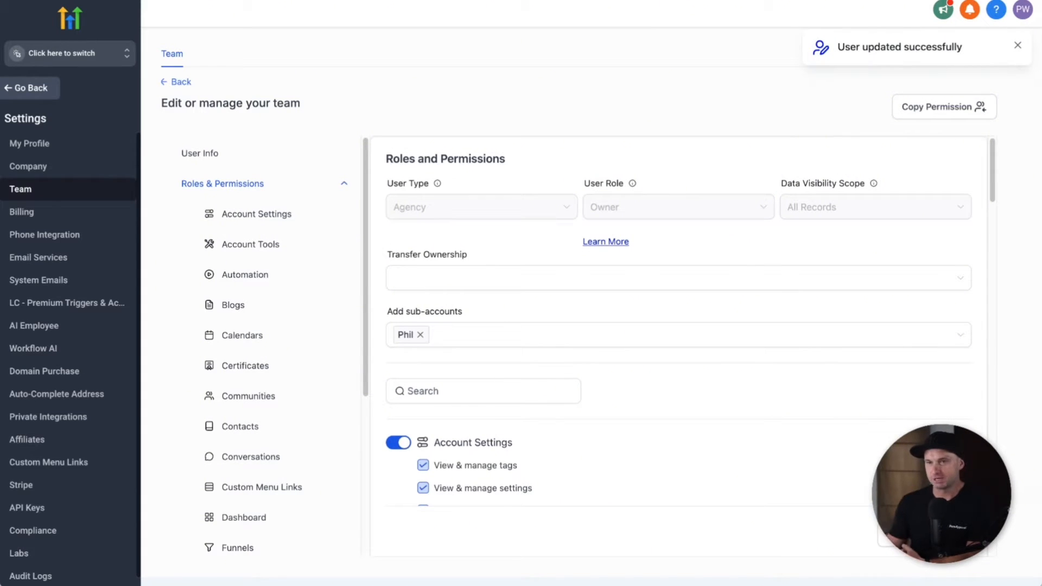
Step: Return to the agency dashboard and switch into the recent Singapore sub-account
click(39, 92)
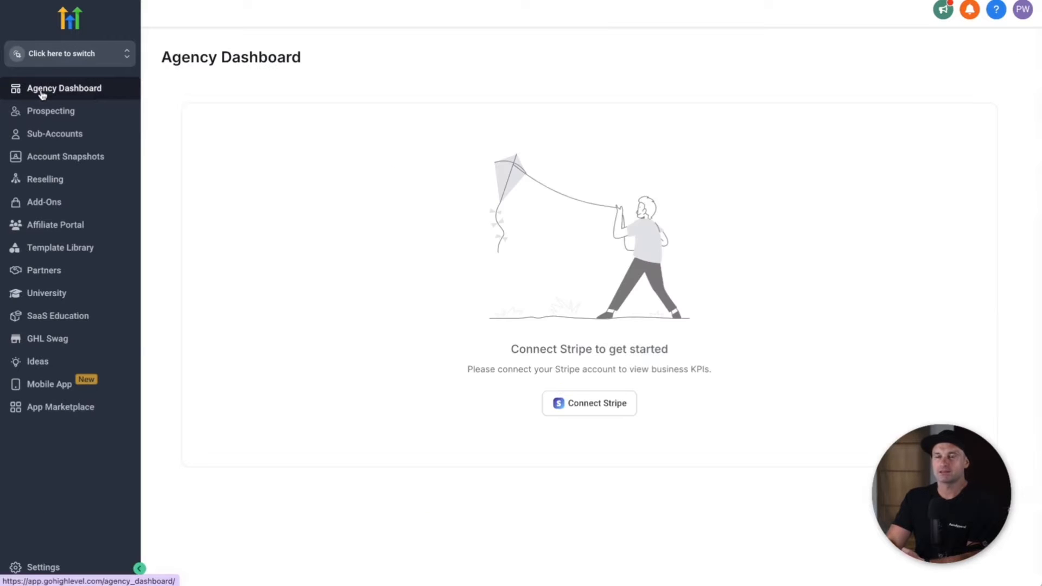
click(37, 61)
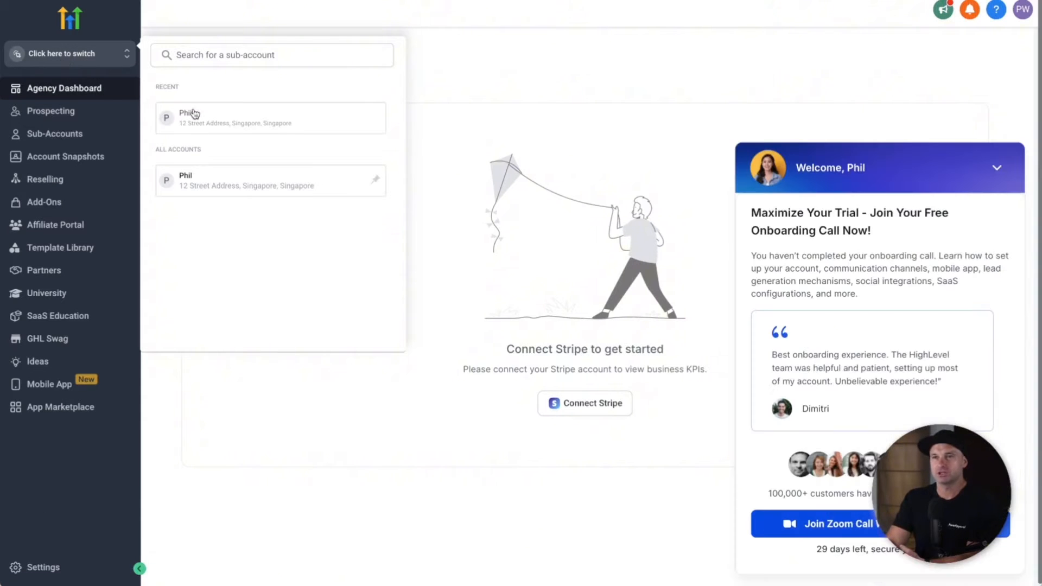
click(193, 113)
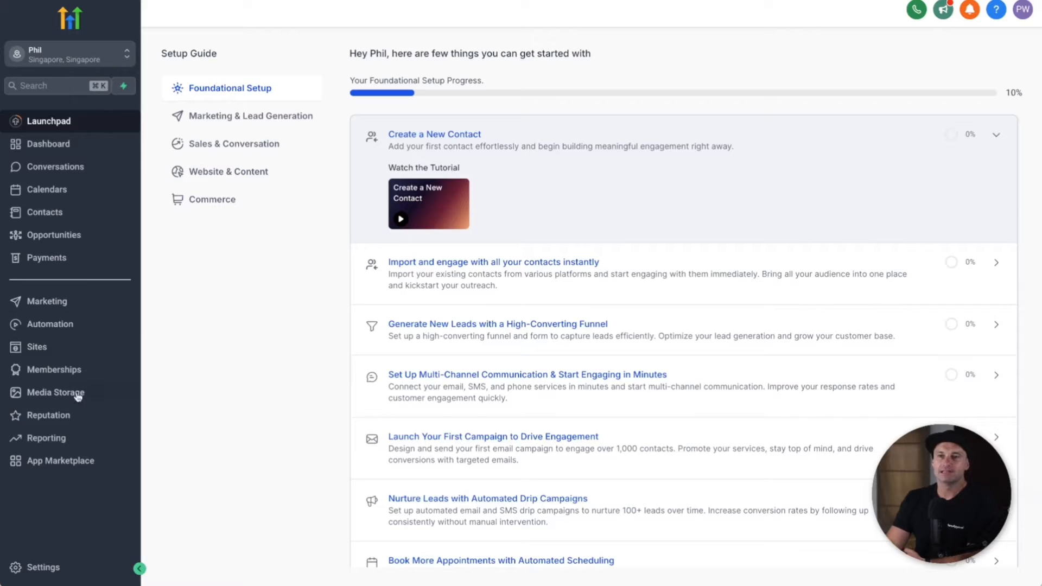
Step: Open the Singapore sub-account's Settings and go to its Integrations page
click(59, 567)
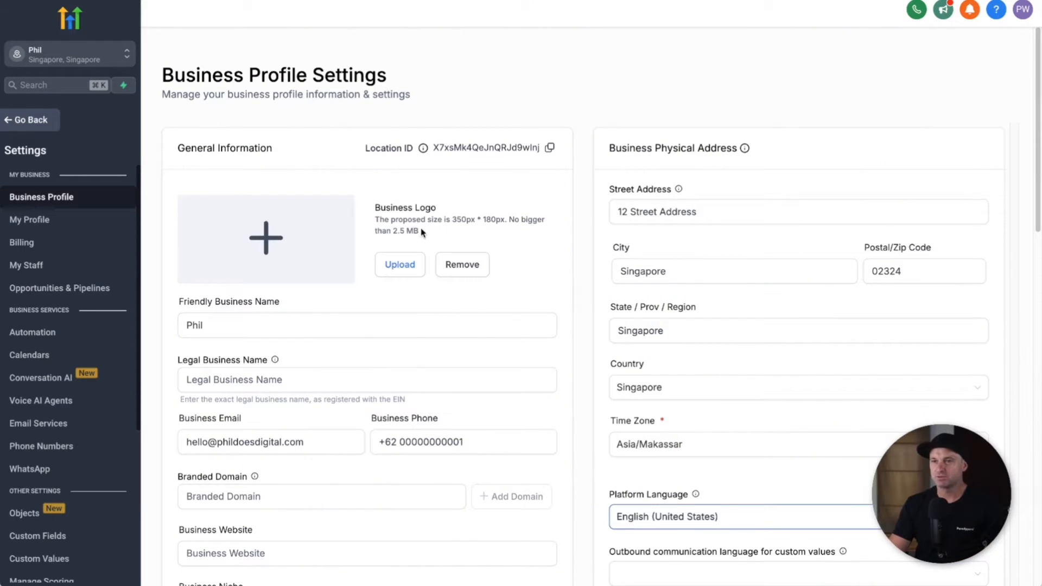
scroll(423, 233, down, 4)
scroll(334, 401, up, 4)
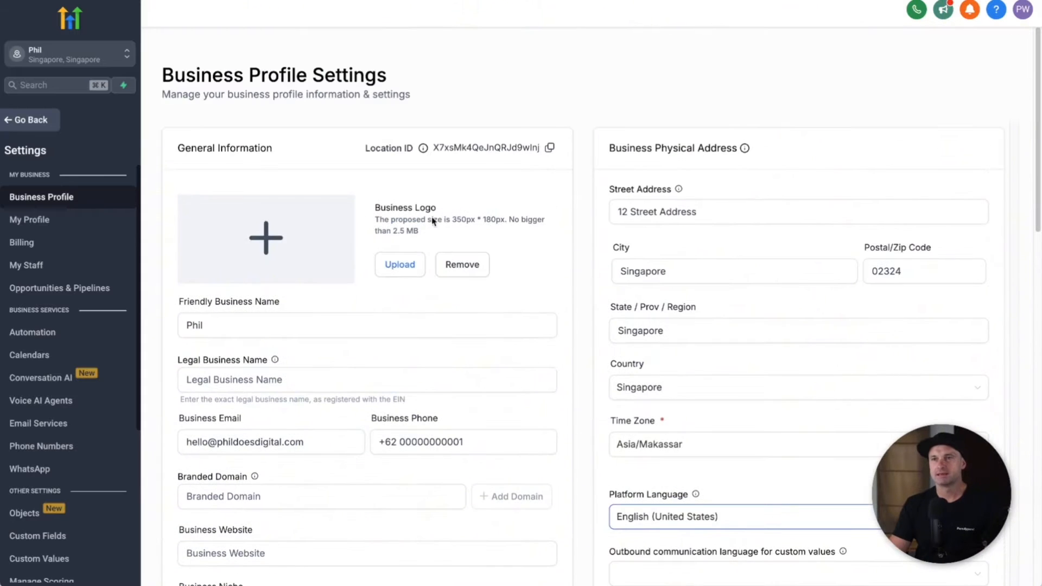
scroll(81, 345, down, 4)
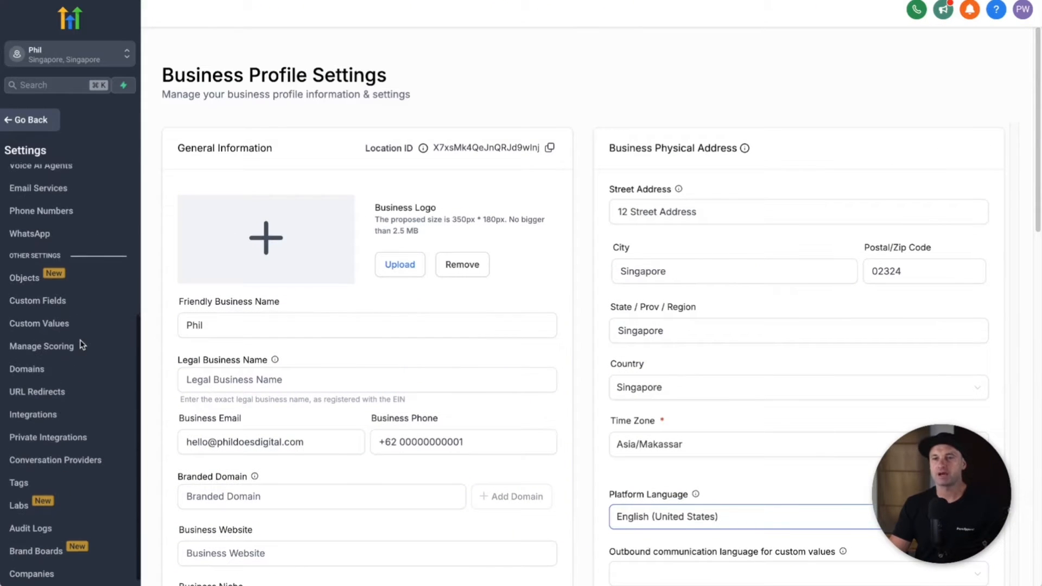
click(37, 414)
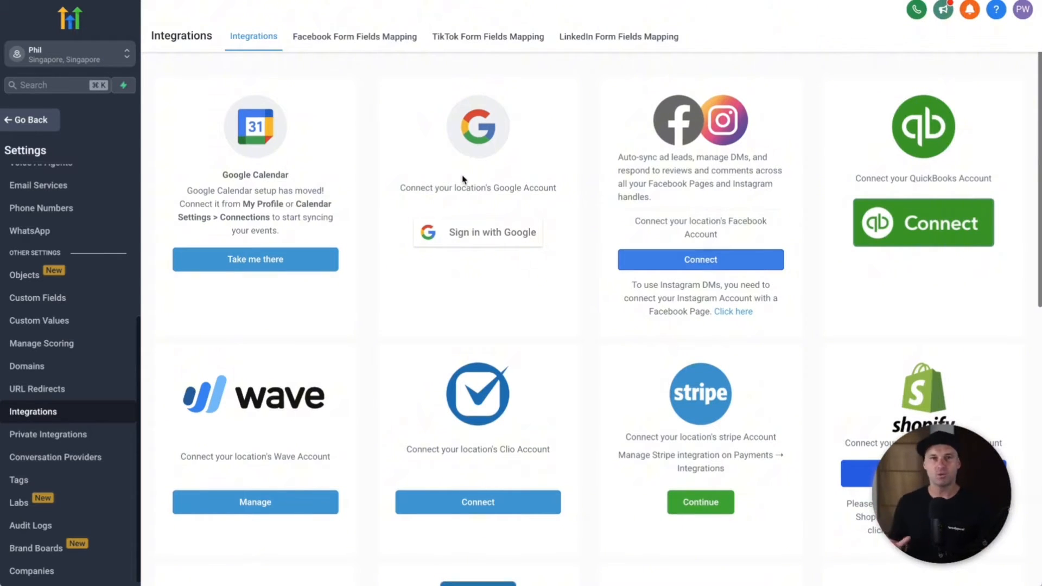
Step: Connect Facebook with the existing account and one lead page, skipping form field mapping for now
click(679, 266)
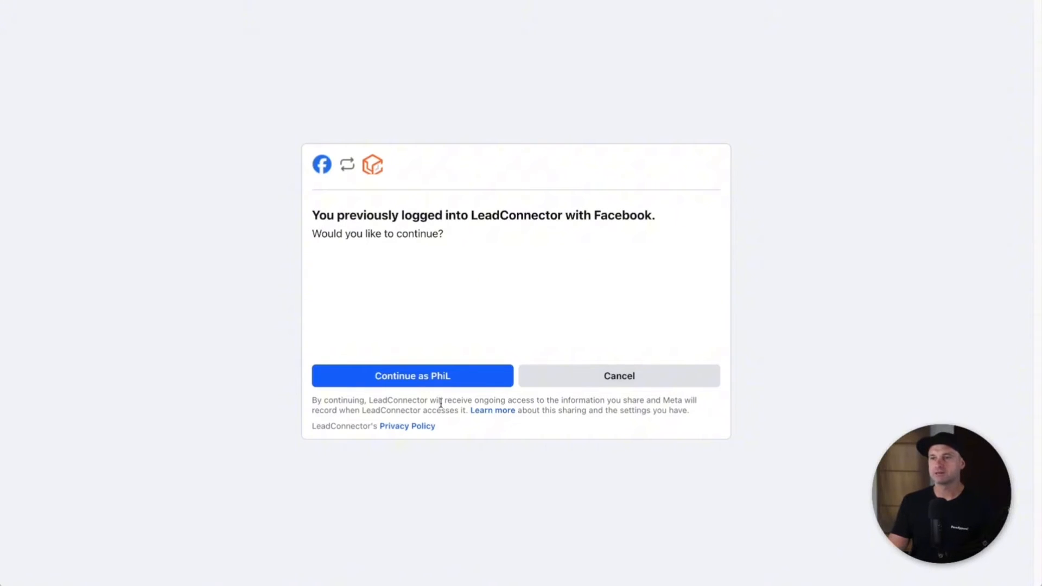
double_click(653, 219)
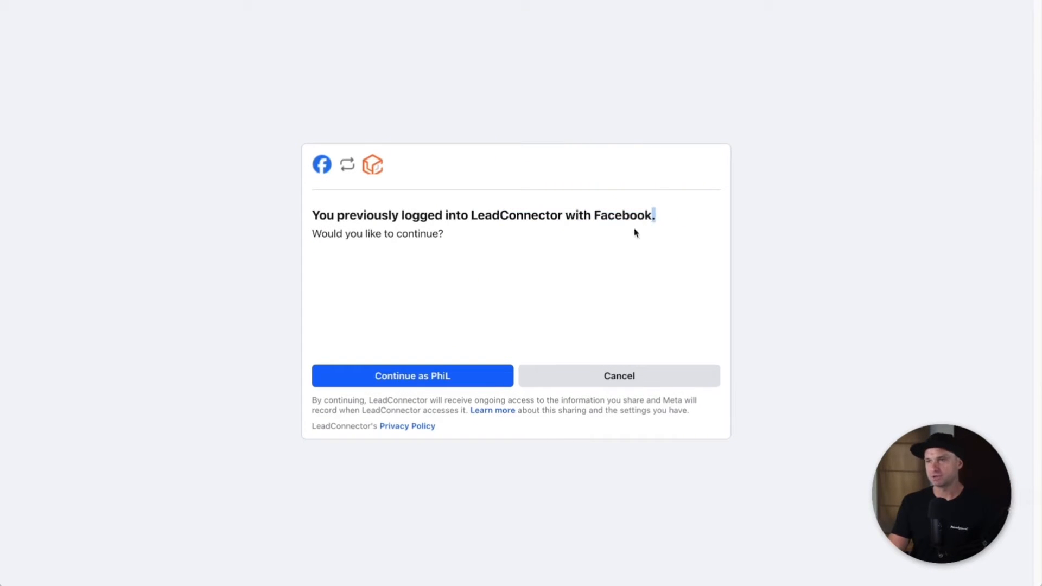
click(481, 382)
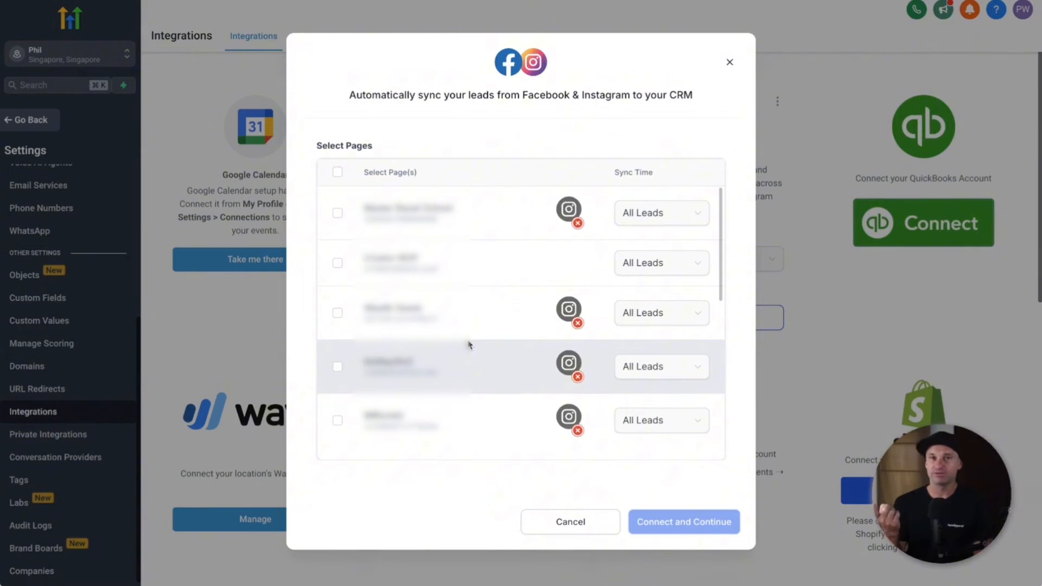
scroll(474, 341, down, 5)
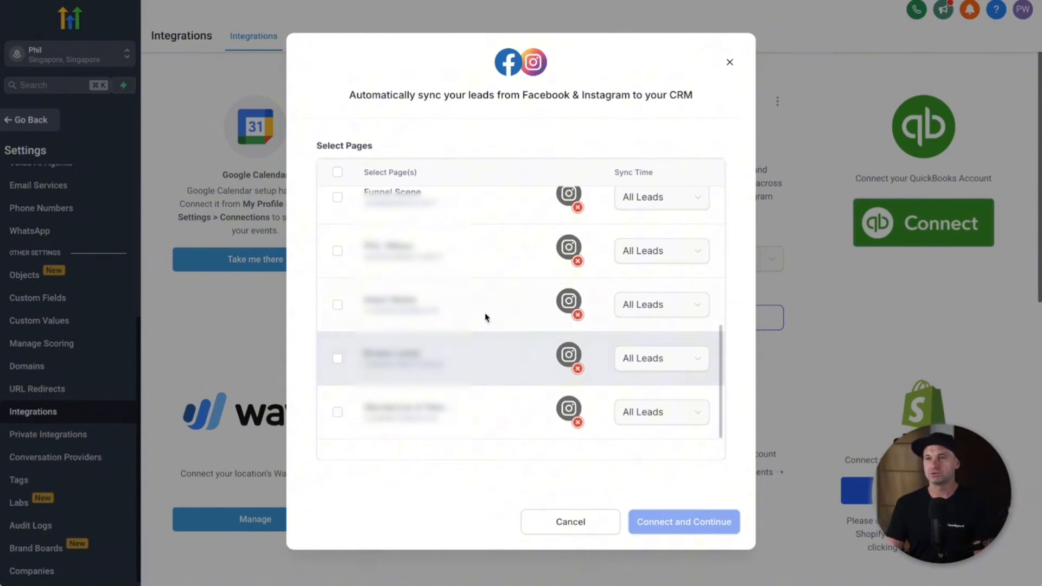
click(337, 251)
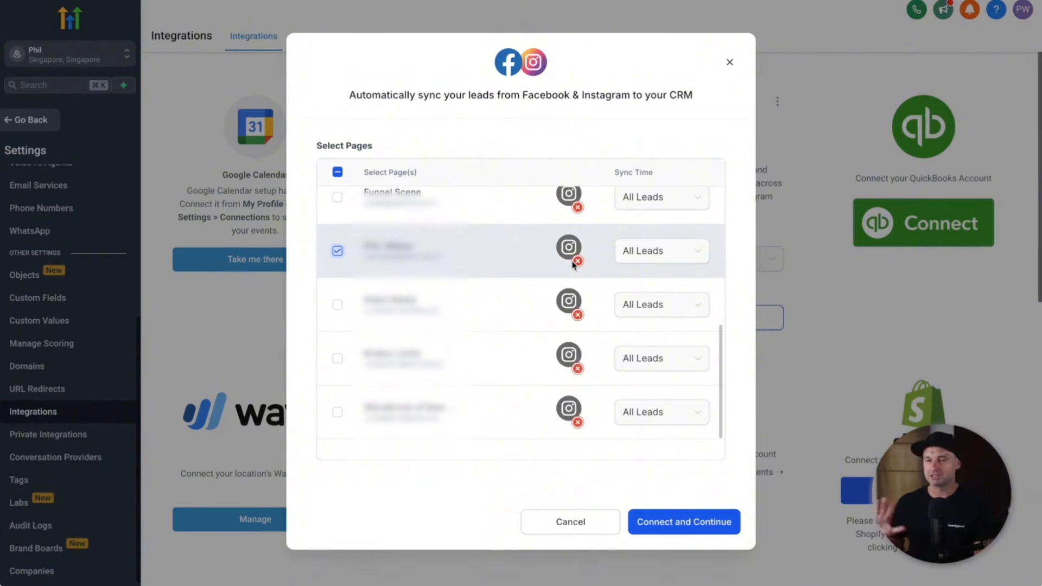
click(712, 525)
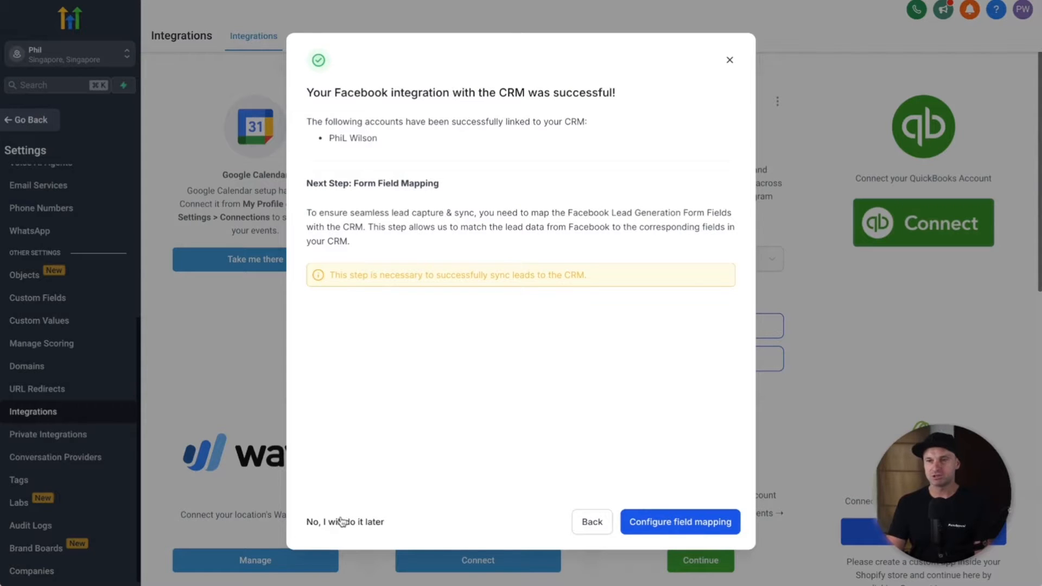
click(360, 526)
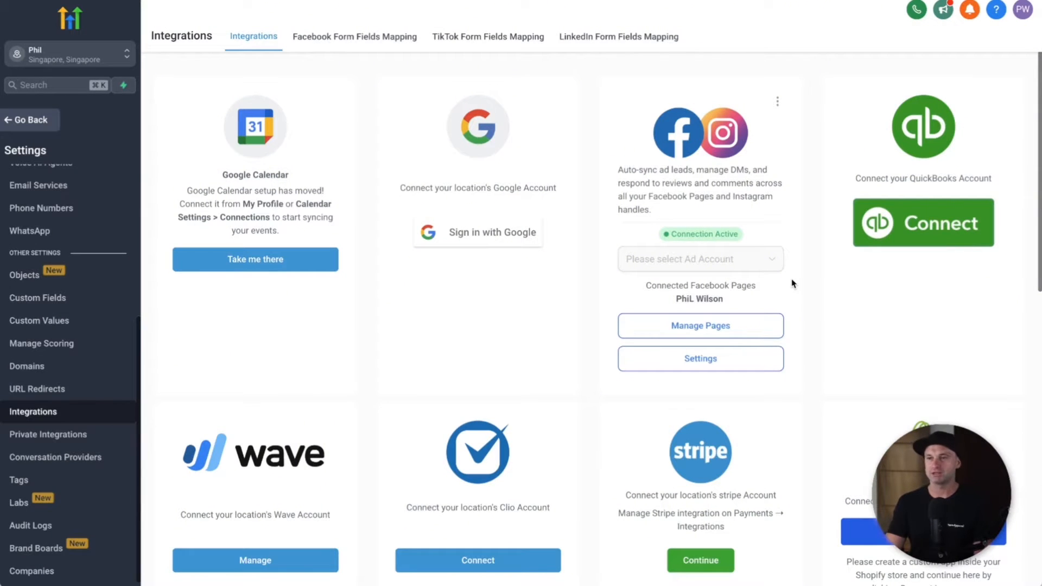
scroll(760, 233, down, 2)
scroll(759, 233, down, 3)
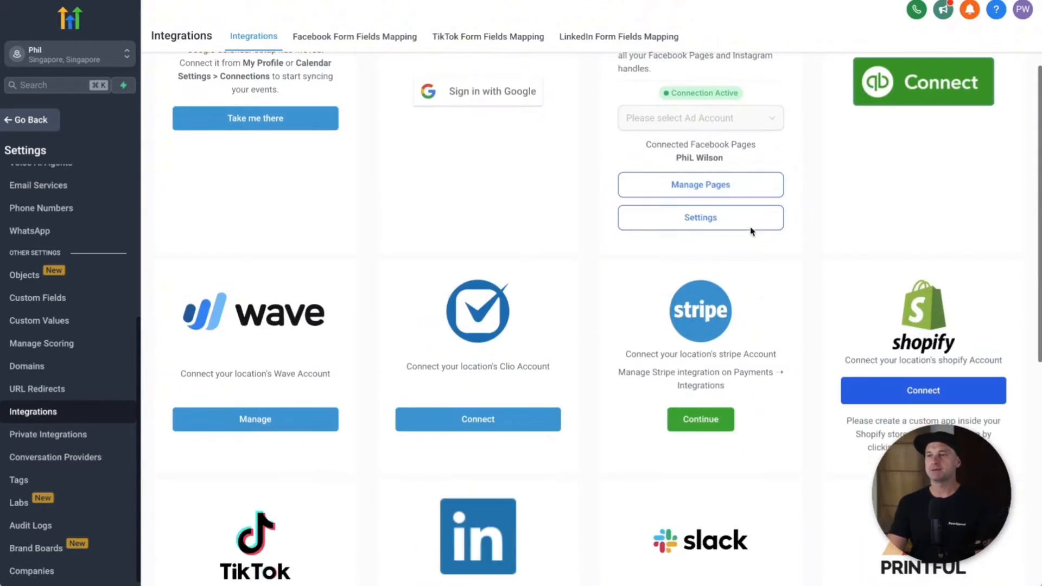
scroll(706, 238, down, 1)
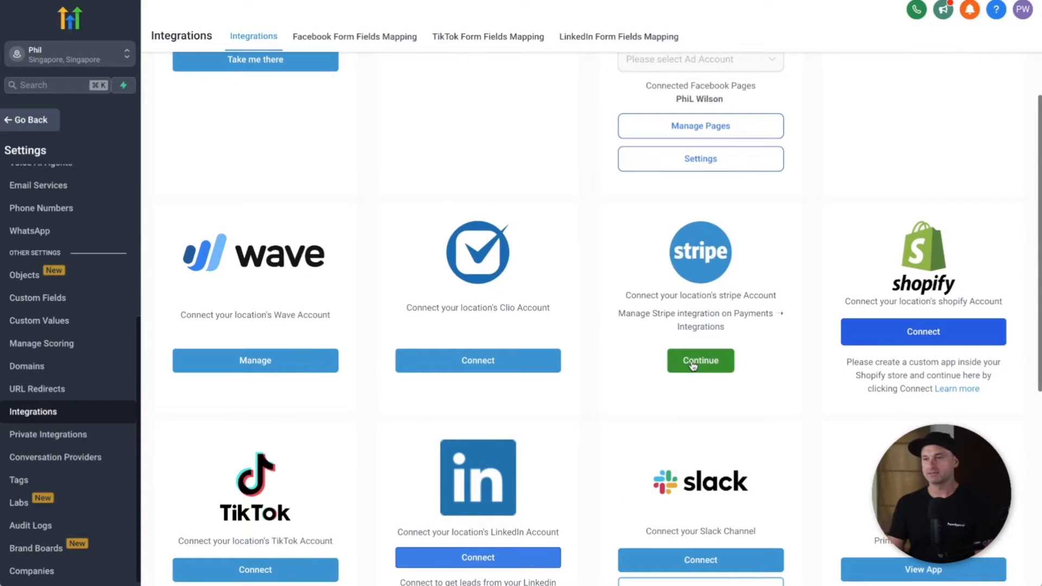
scroll(693, 365, down, 4)
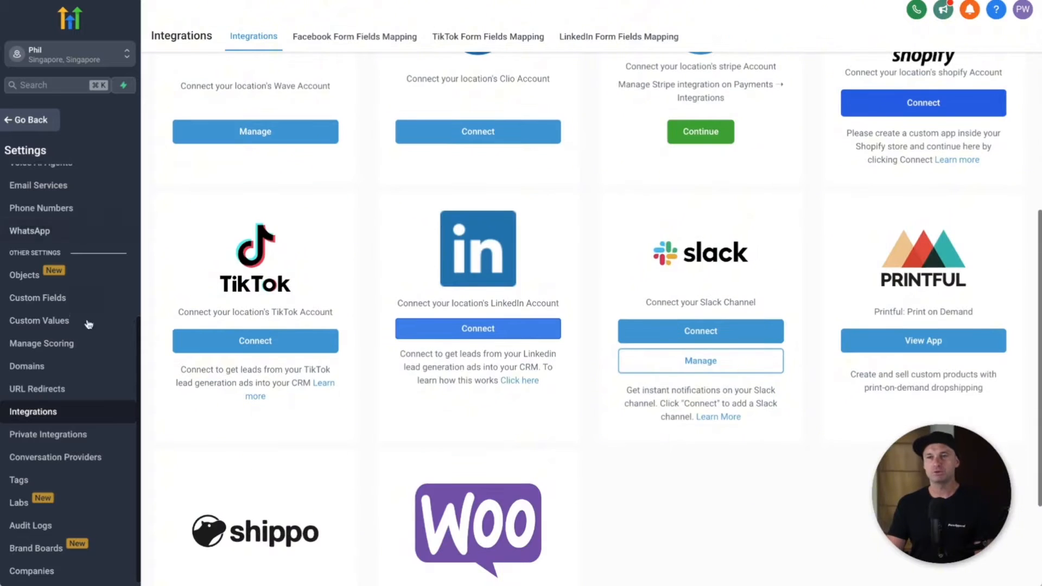
scroll(439, 402, down, 2)
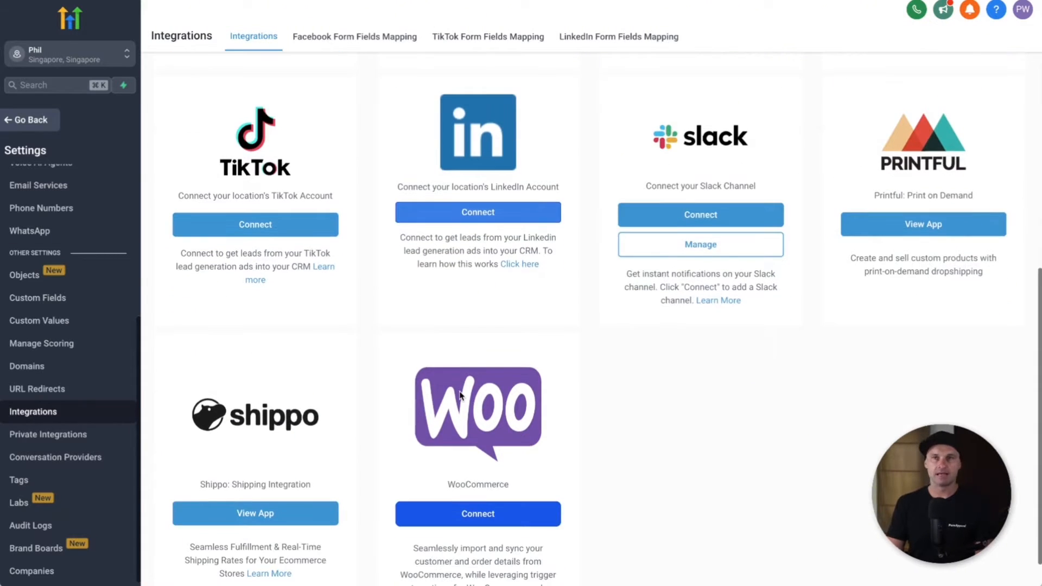
scroll(459, 395, up, 6)
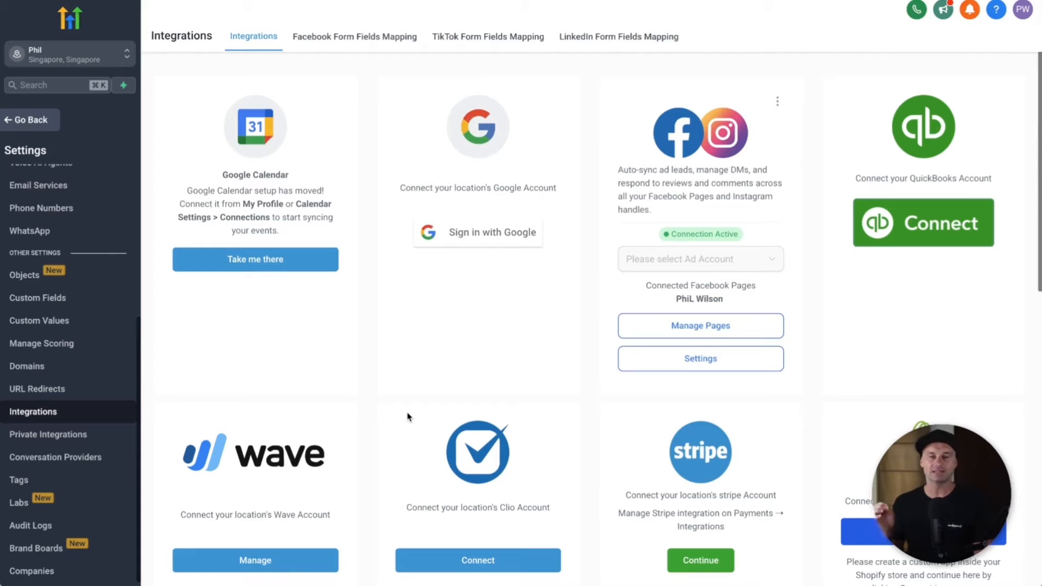
scroll(60, 337, up, 5)
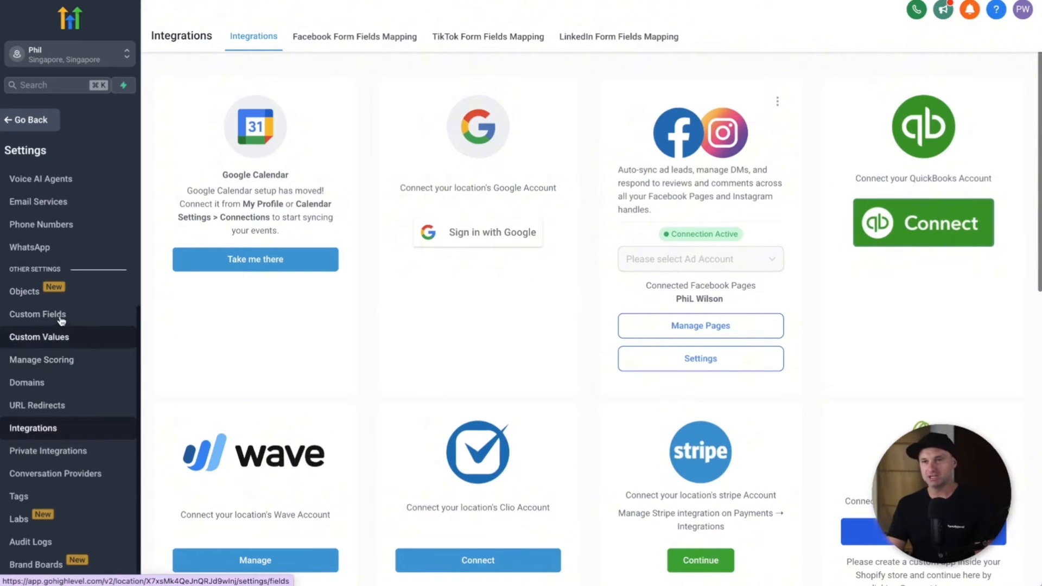
scroll(108, 281, up, 4)
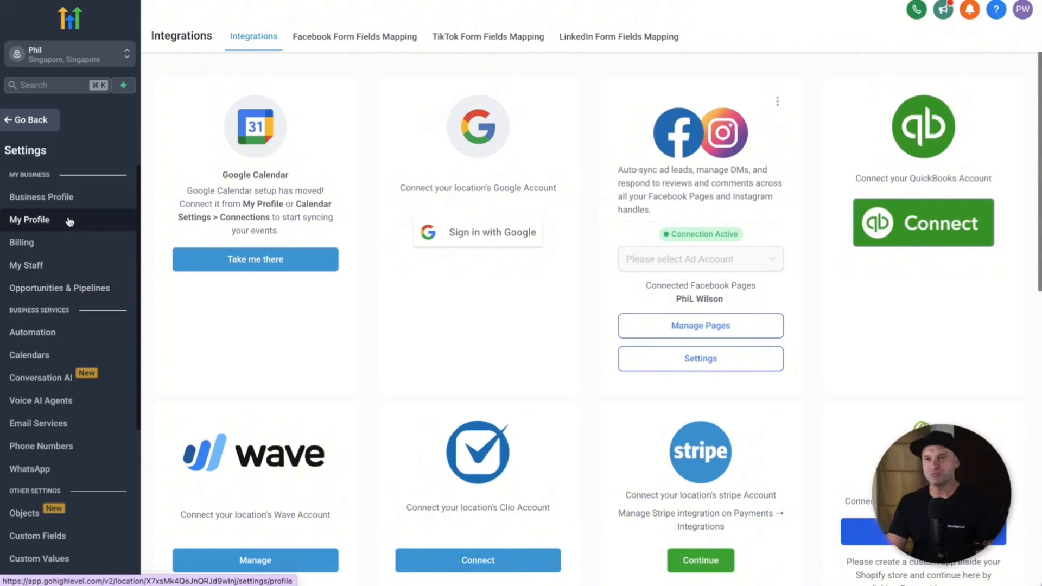
Step: Open My Profile and review the Email (2-way sync) section with Gmail and Outlook options
click(69, 221)
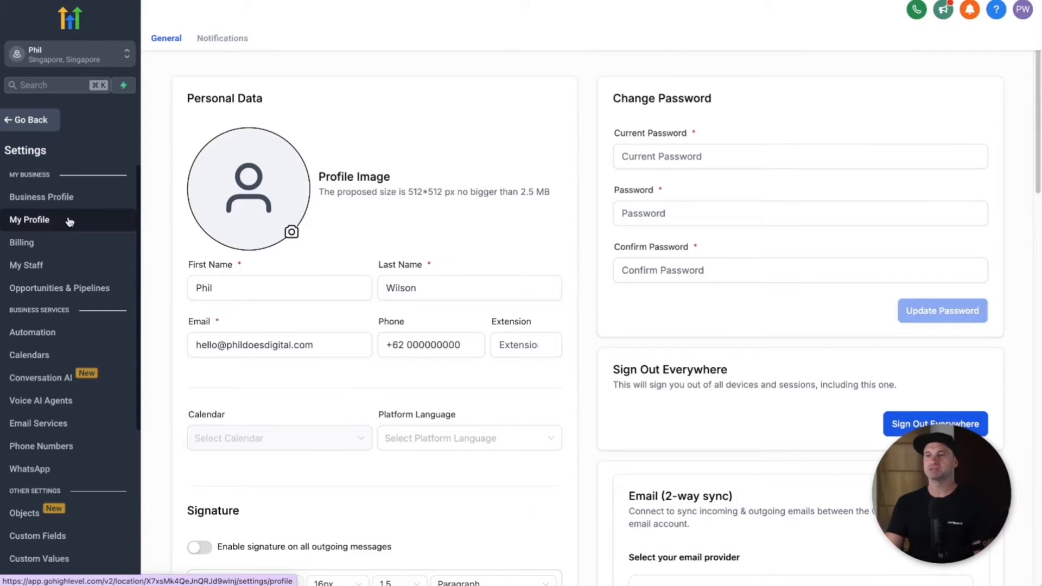
scroll(435, 326, down, 6)
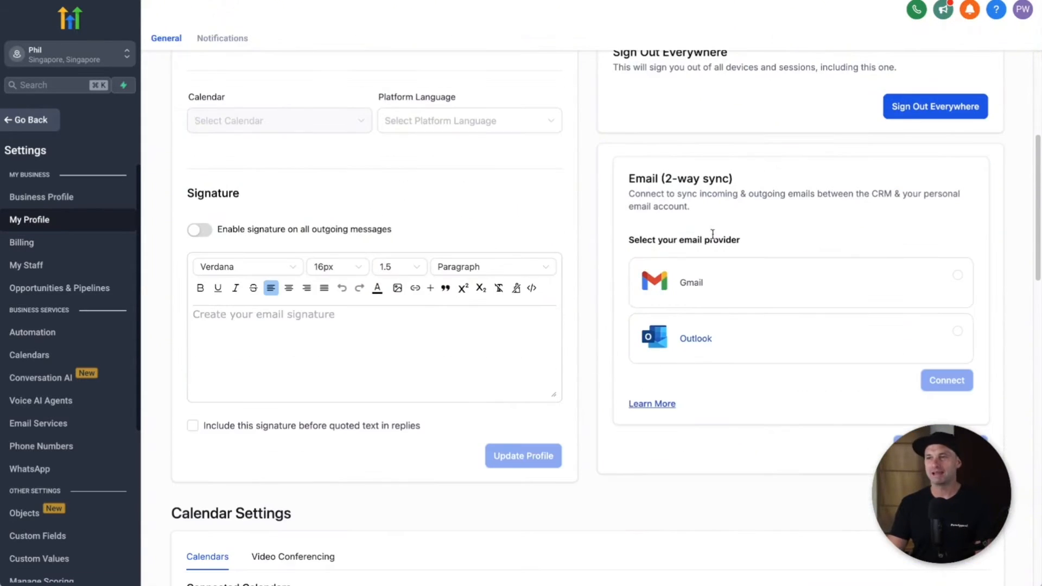
drag(628, 178, 752, 181)
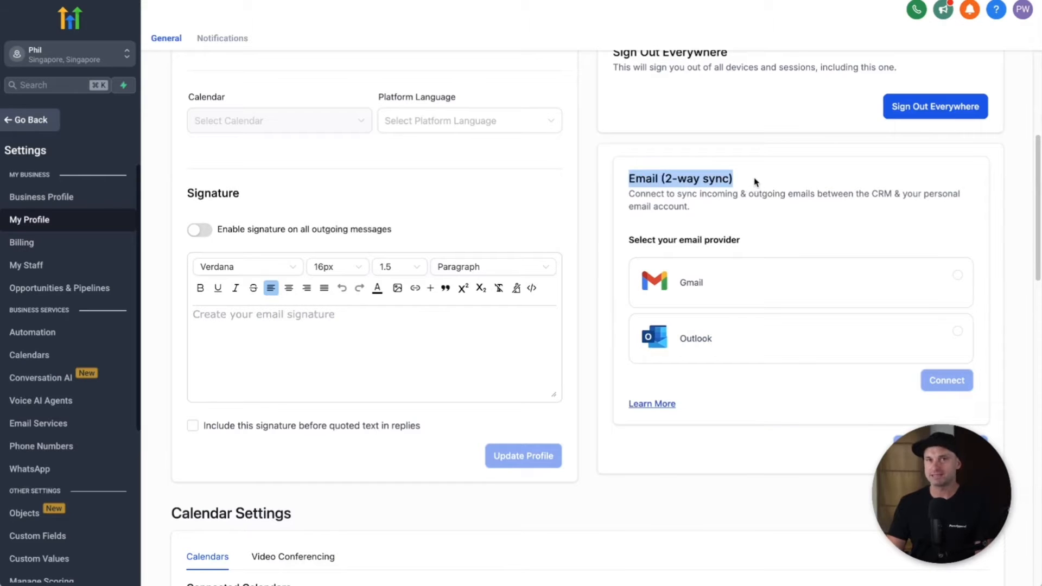
click(756, 183)
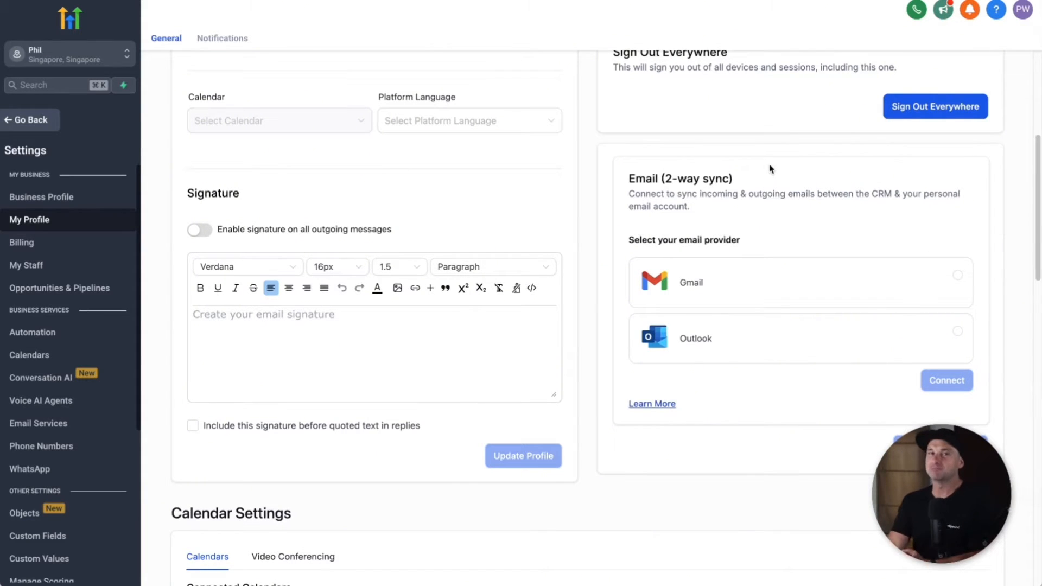
scroll(420, 342, up, 1)
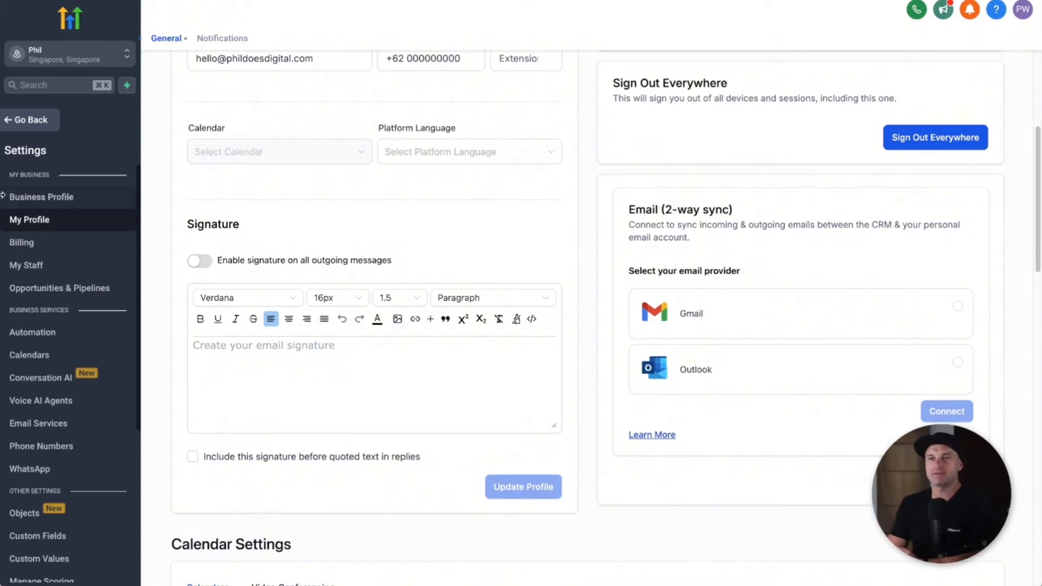
scroll(61, 410, down, 4)
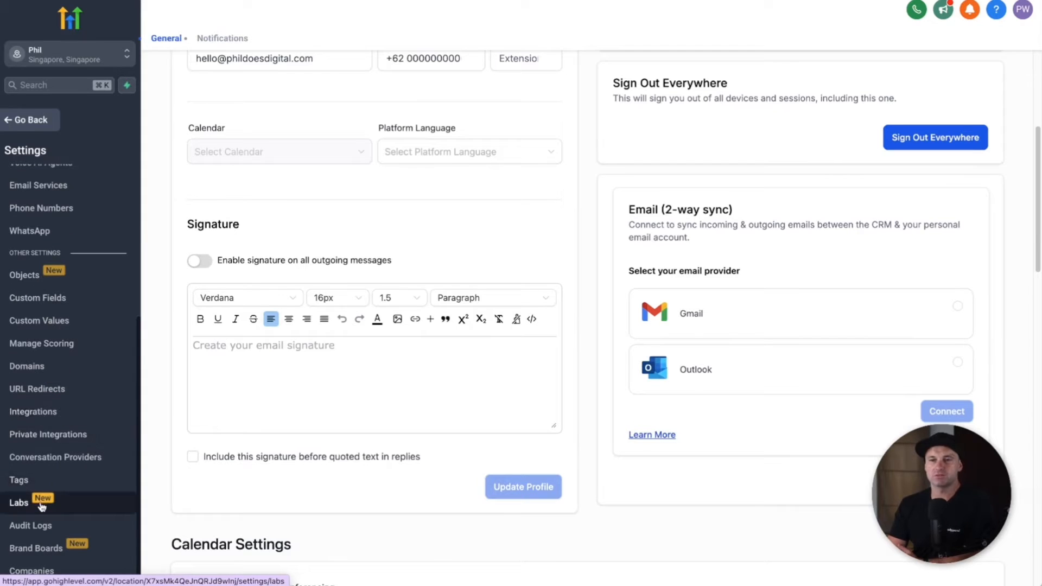
Step: In Labs, turn on the calendar Timezone Update and the New color picker for funnels
click(41, 504)
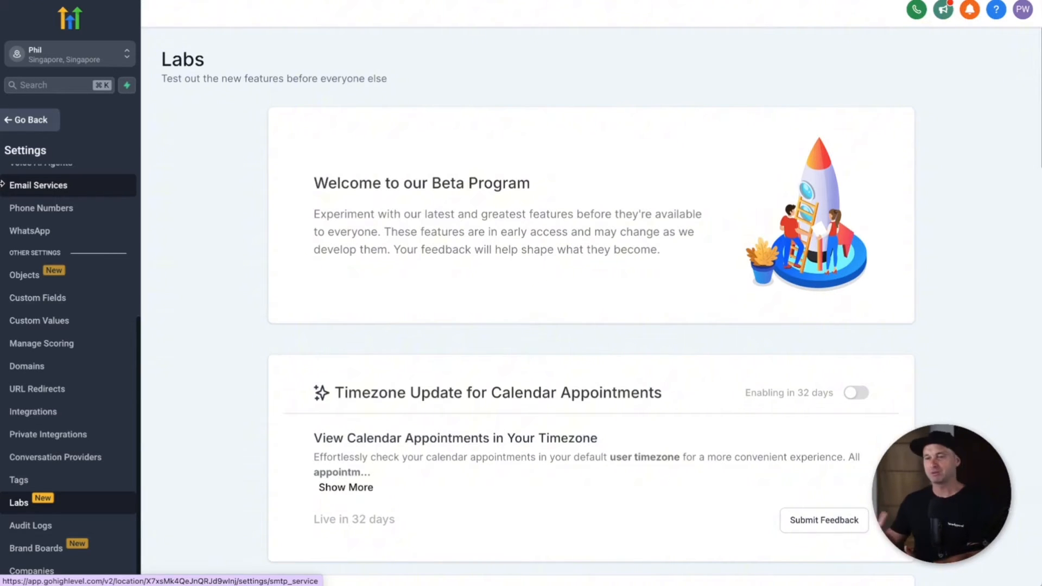
scroll(787, 245, down, 2)
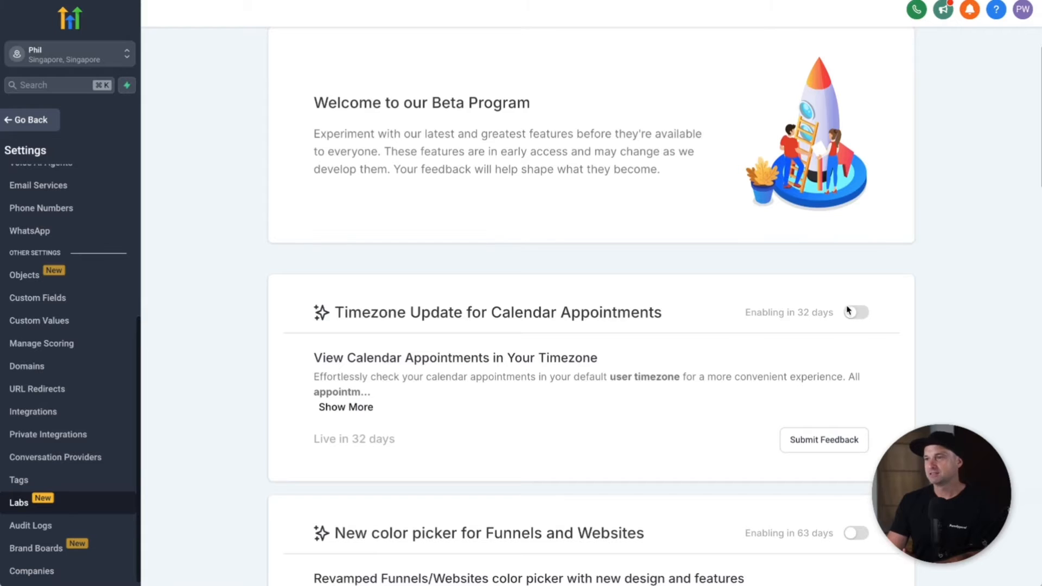
click(860, 321)
scroll(869, 340, down, 5)
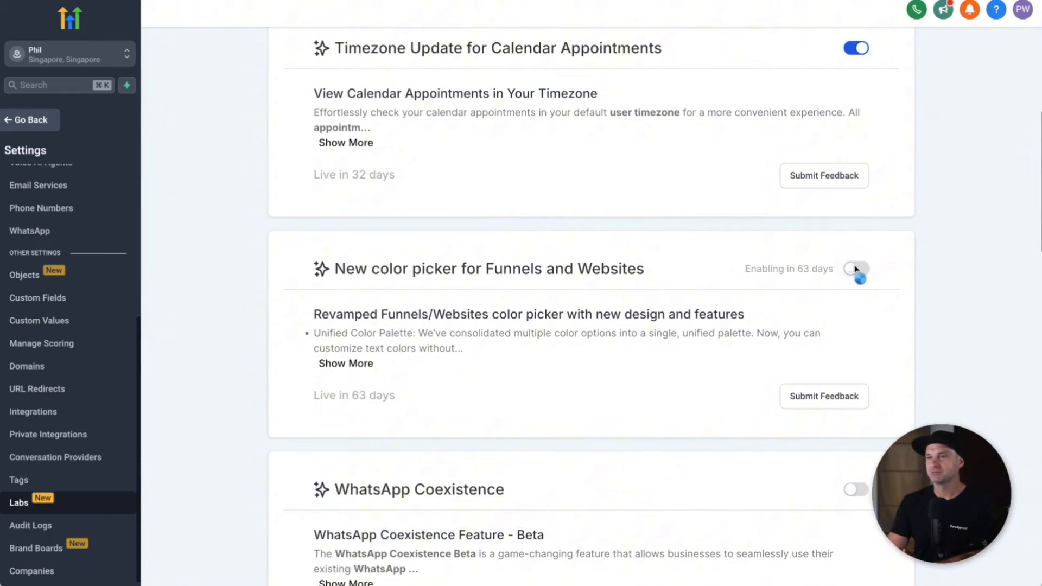
click(856, 254)
drag(335, 244, 730, 249)
click(731, 249)
Step: Turn on Bulk Workflow and Campaign, Bulk Review Request V2, and WhatsApp Coexistence
scroll(842, 326, down, 20)
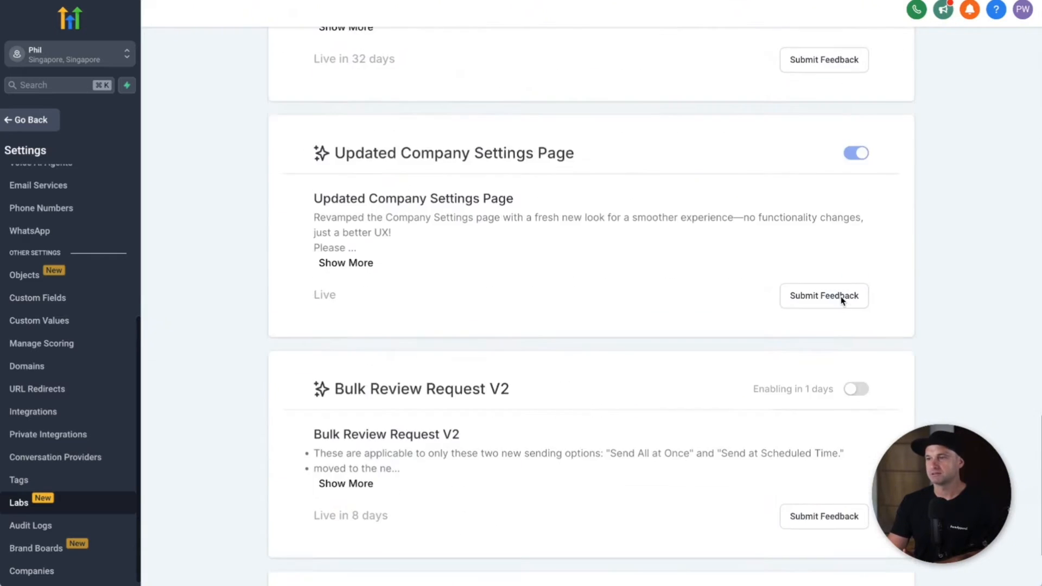
click(854, 389)
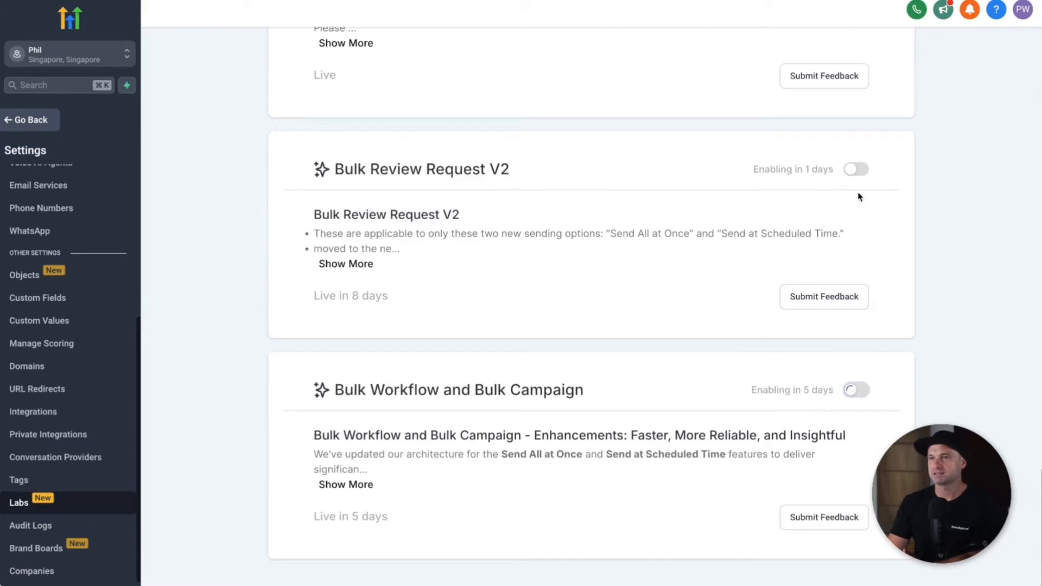
click(853, 171)
scroll(847, 196, up, 20)
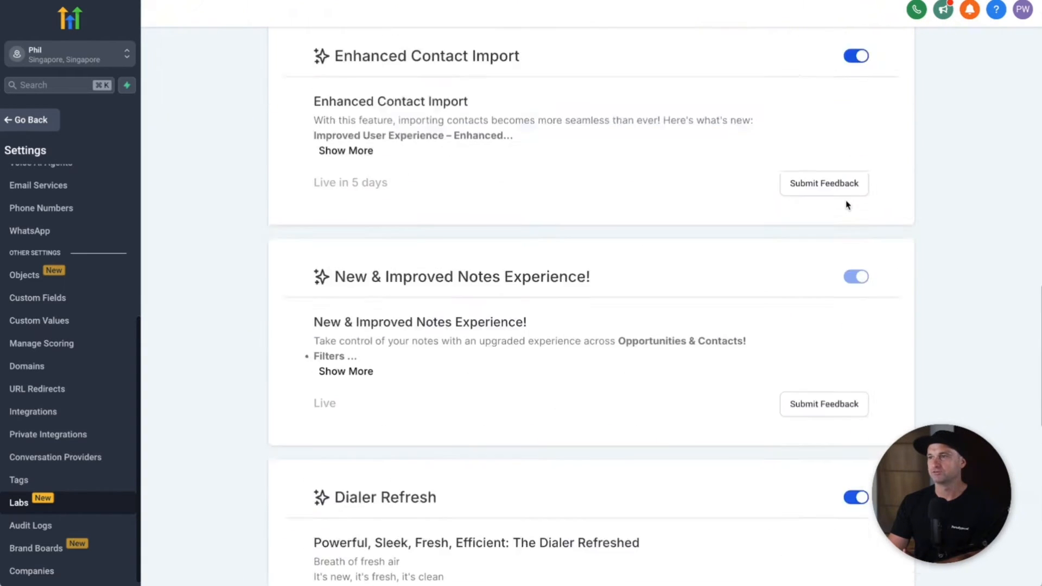
scroll(856, 206, up, 2)
click(856, 331)
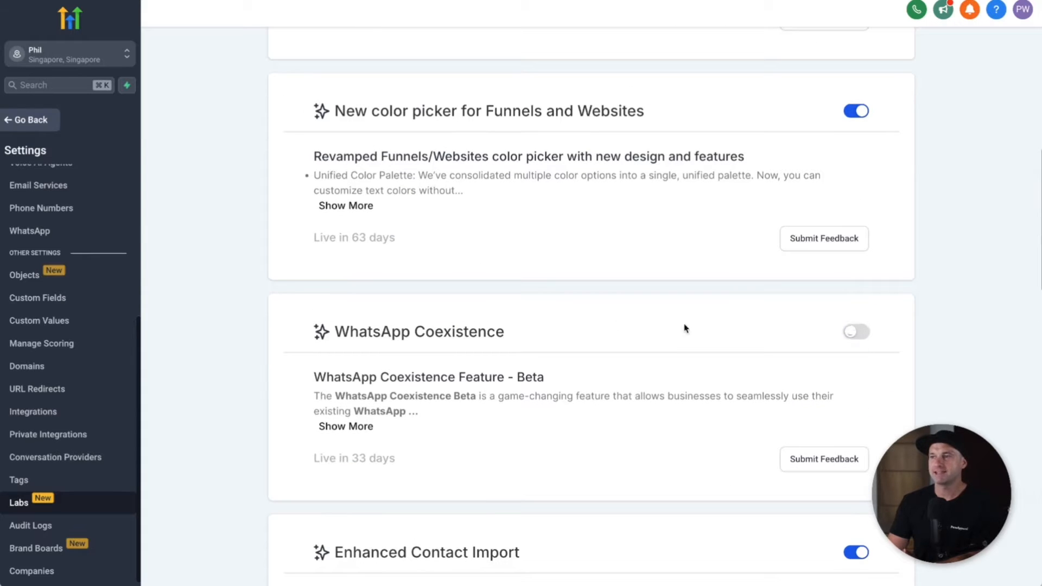
Step: Go to Funnels and start a New Funnel using the From templates option
click(39, 129)
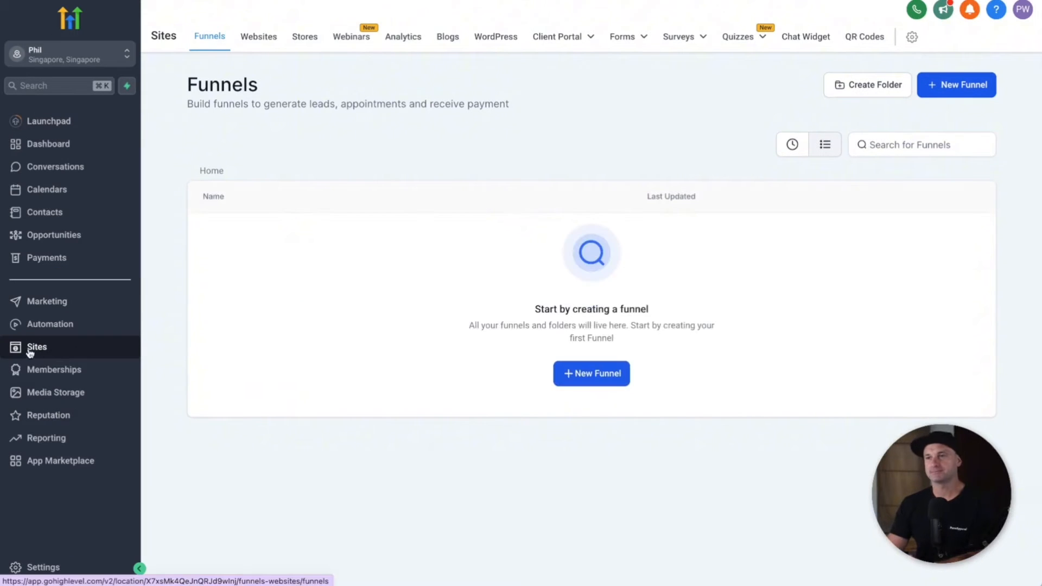
click(609, 378)
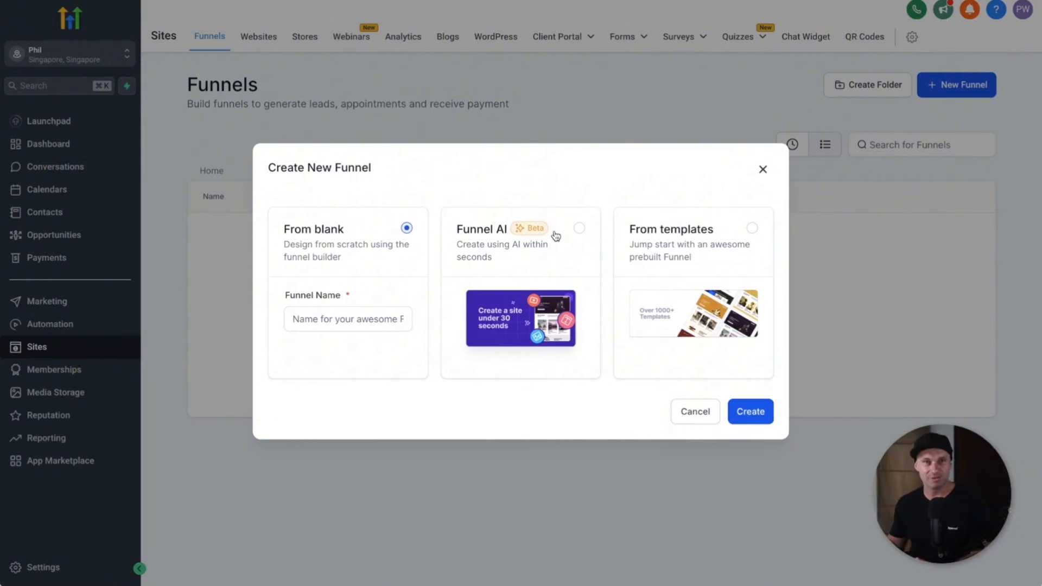
click(693, 234)
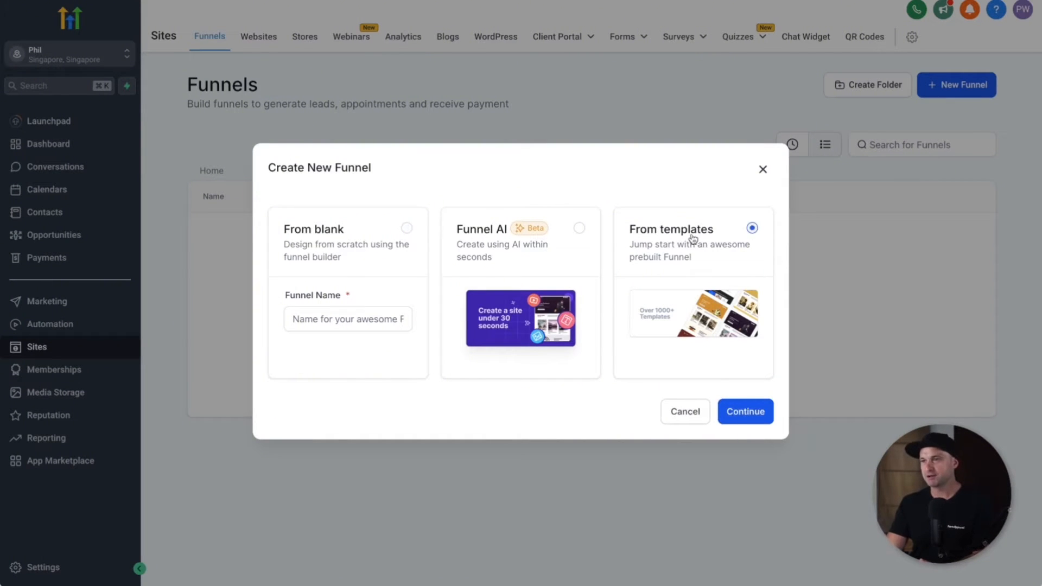
click(759, 409)
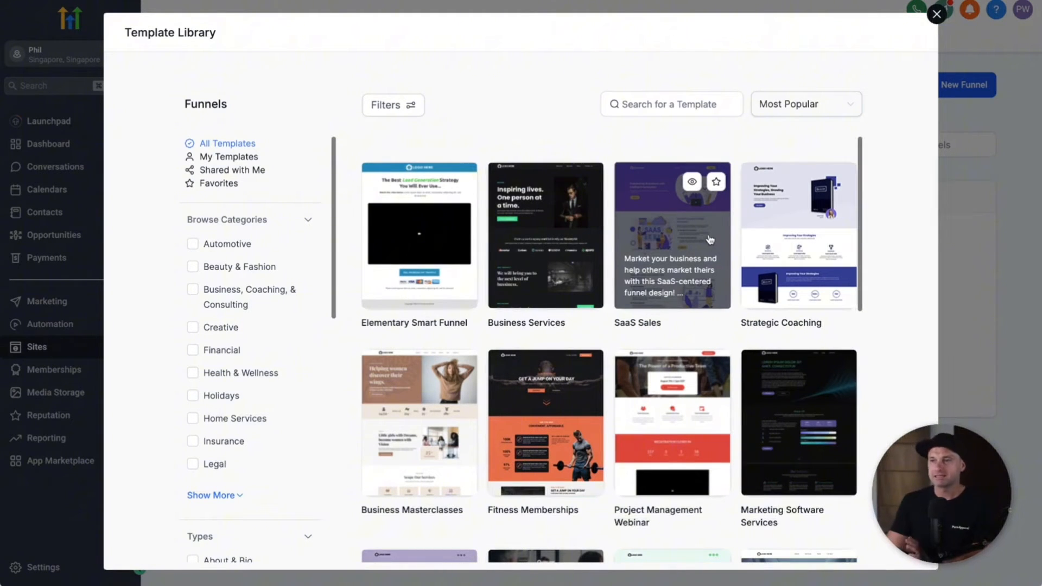
Step: Preview the Strategic Coaching template and continue with it into the page builder
scroll(710, 239, down, 5)
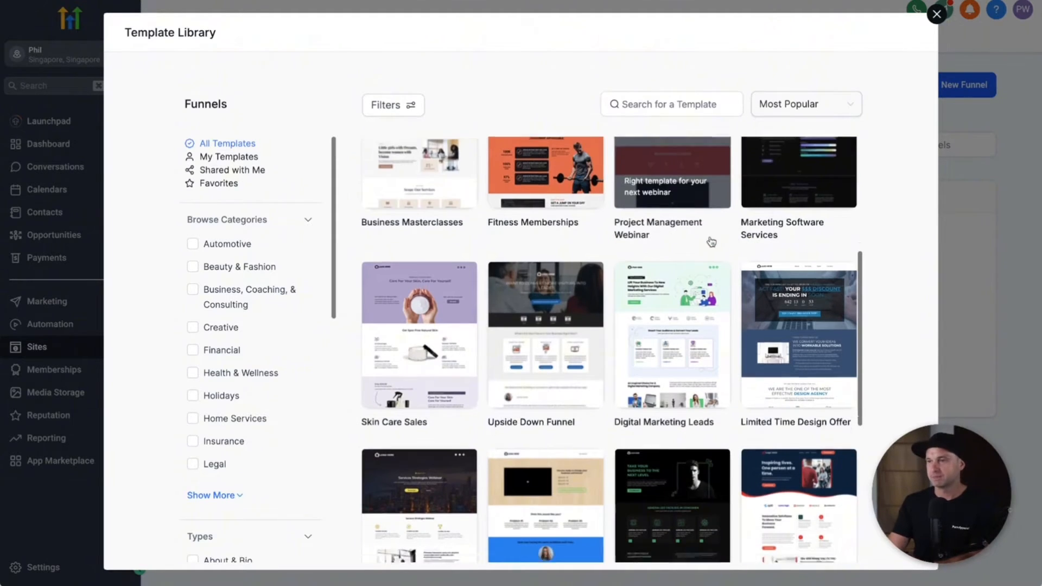
scroll(710, 239, down, 5)
scroll(727, 244, up, 10)
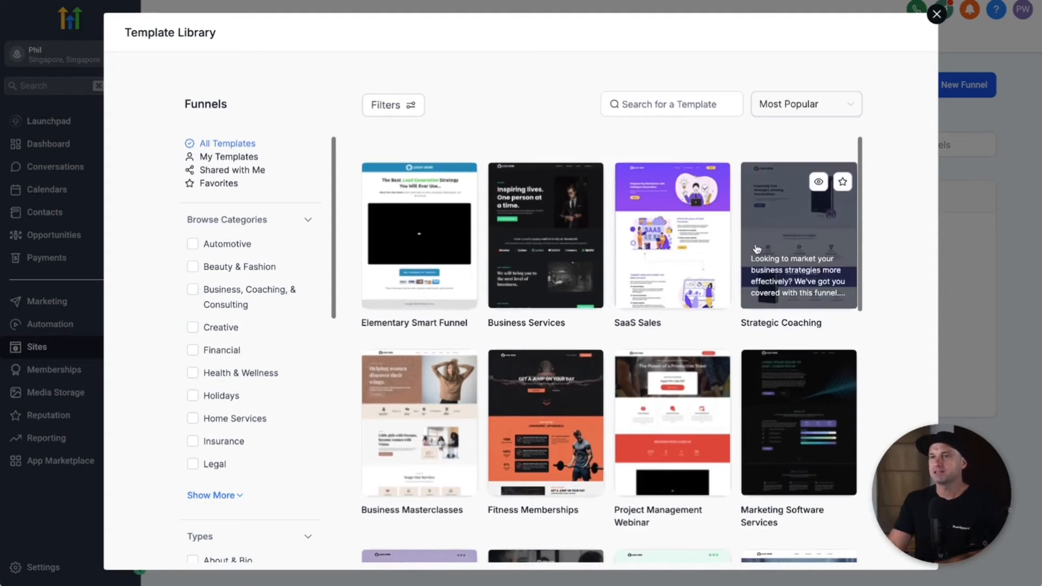
mouse_move(791, 262)
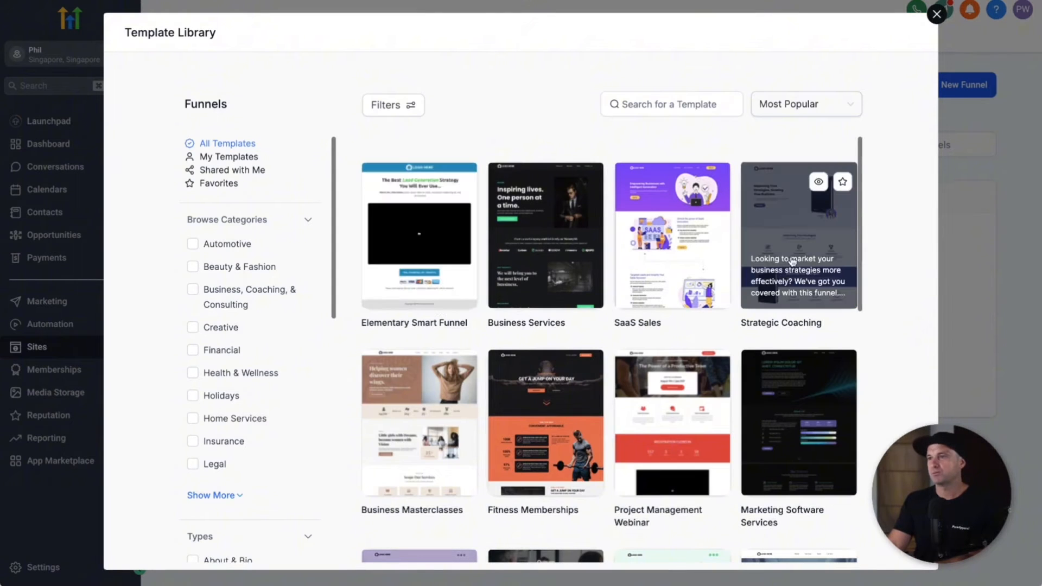
click(819, 183)
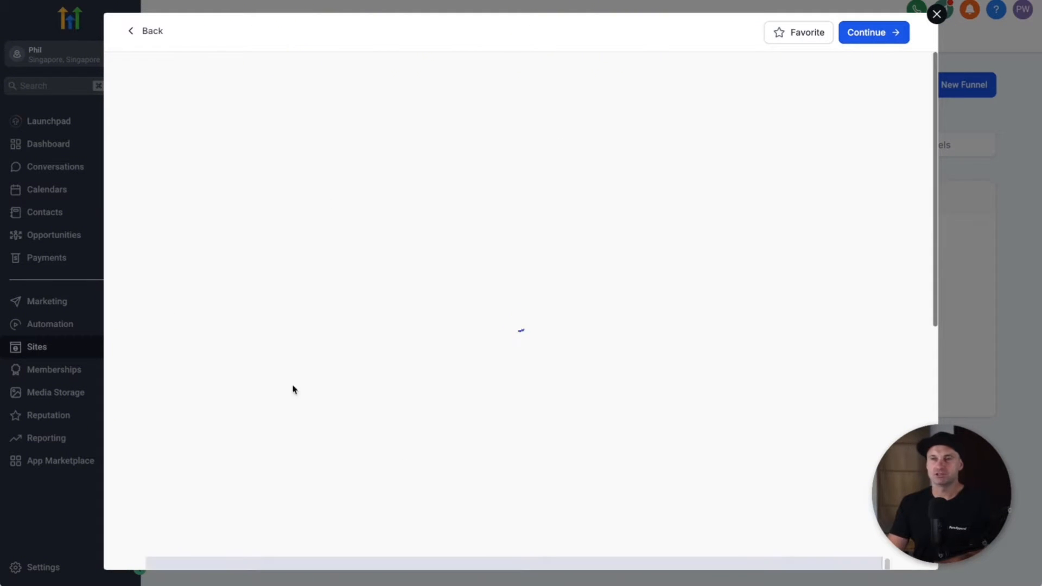
scroll(431, 302, down, 10)
scroll(516, 266, up, 10)
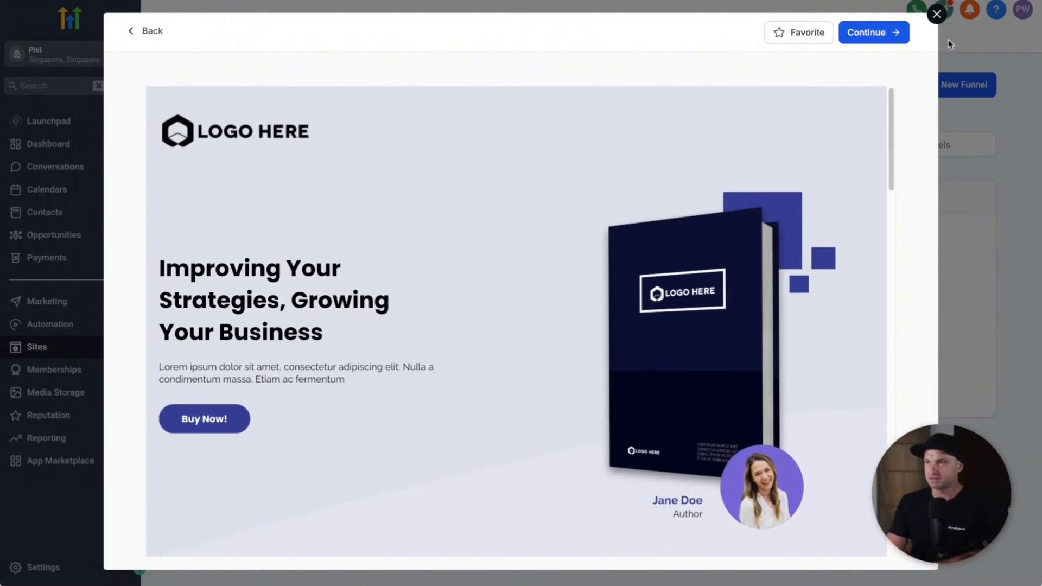
click(882, 39)
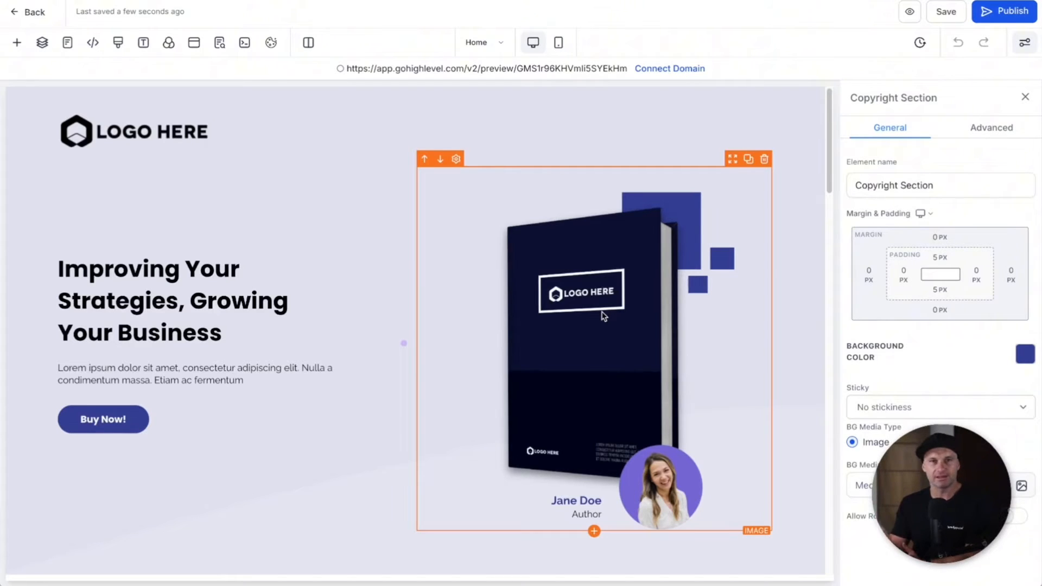
Step: Add a headline above the page title and set its text colour to white
click(18, 48)
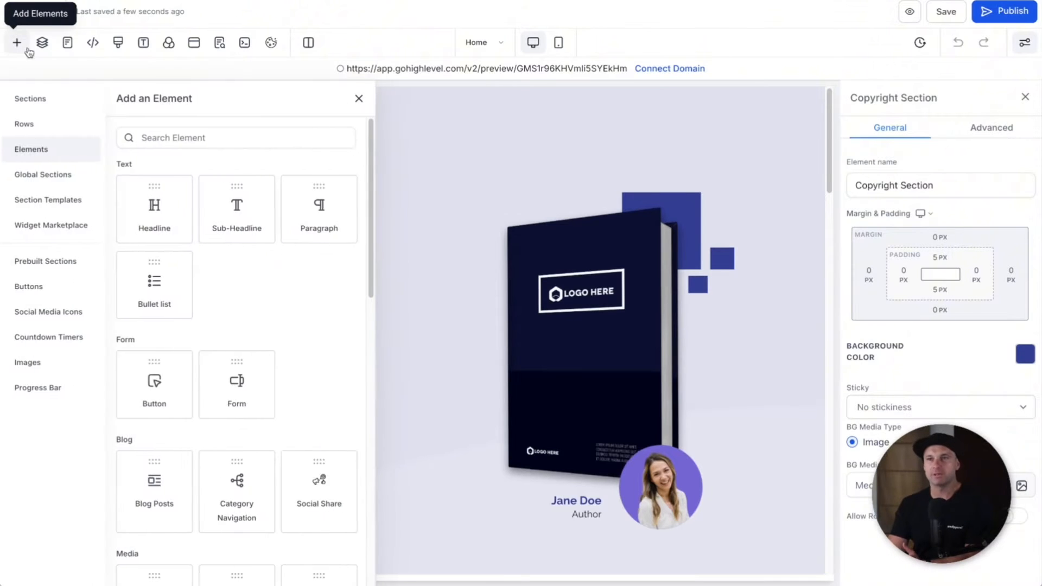
drag(158, 208, 211, 240)
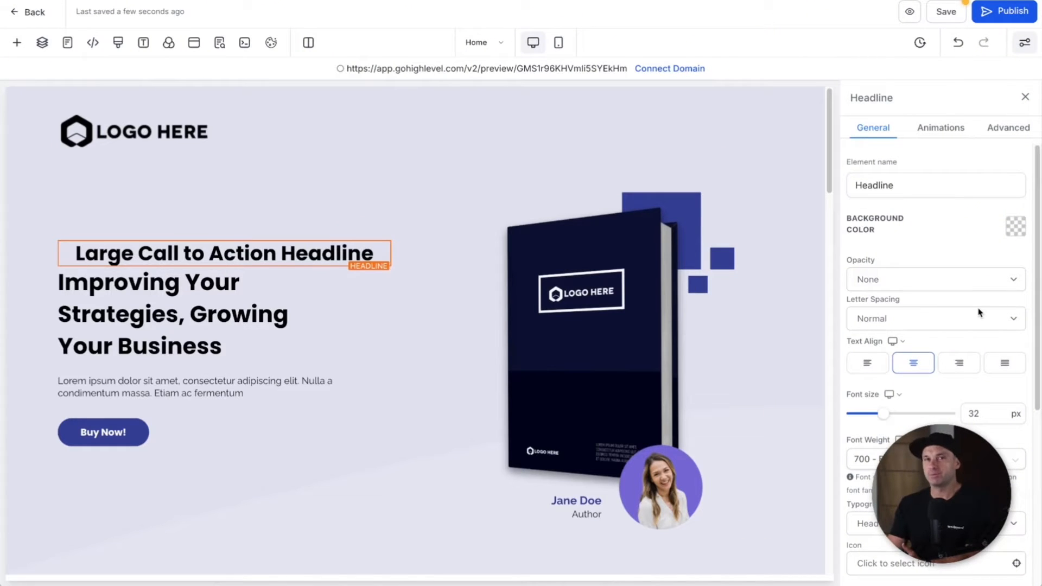
scroll(978, 317, down, 5)
scroll(961, 367, up, 3)
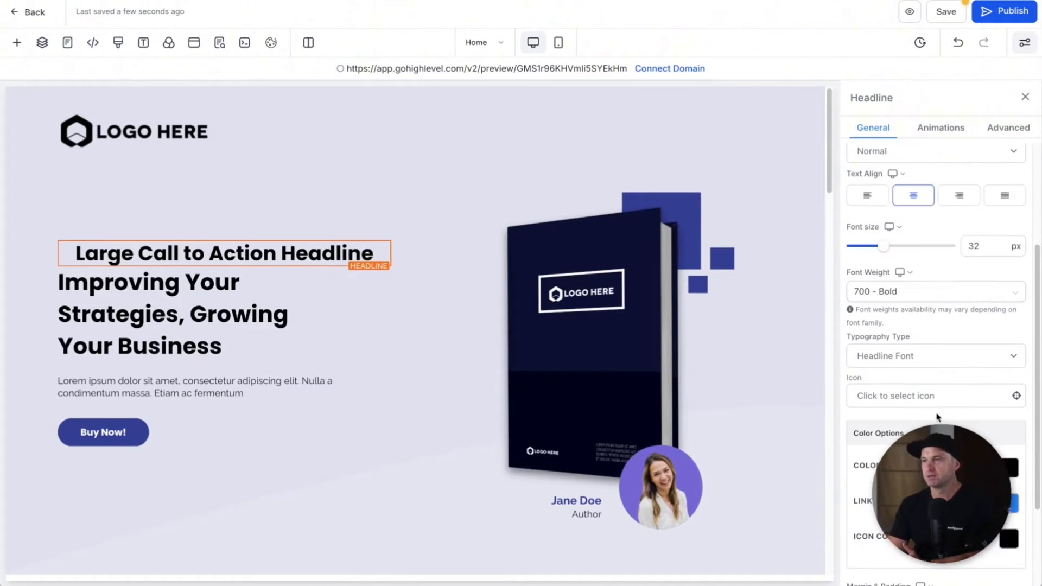
scroll(927, 275, down, 3)
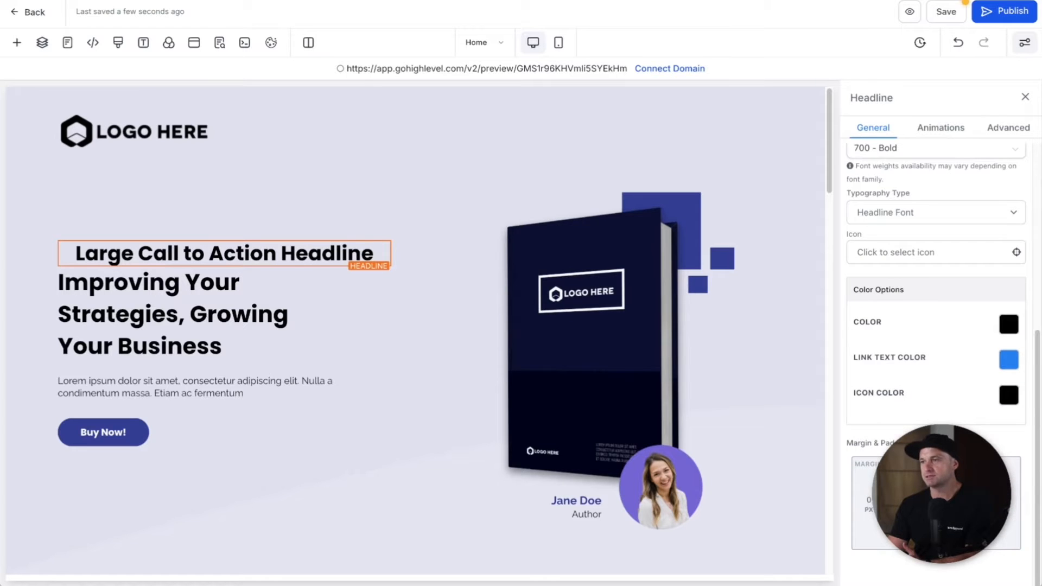
scroll(919, 415, up, 5)
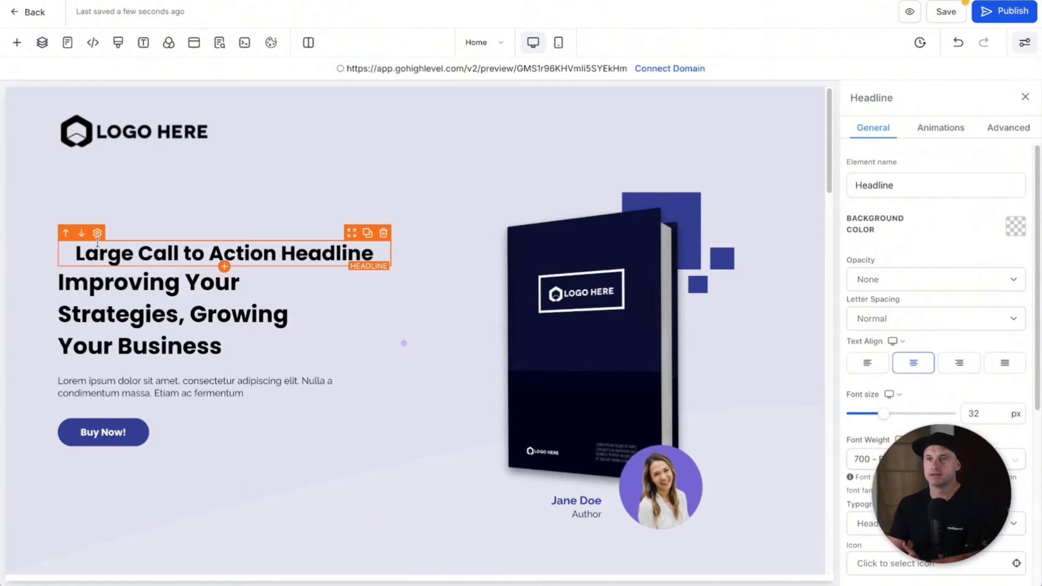
triple_click(115, 253)
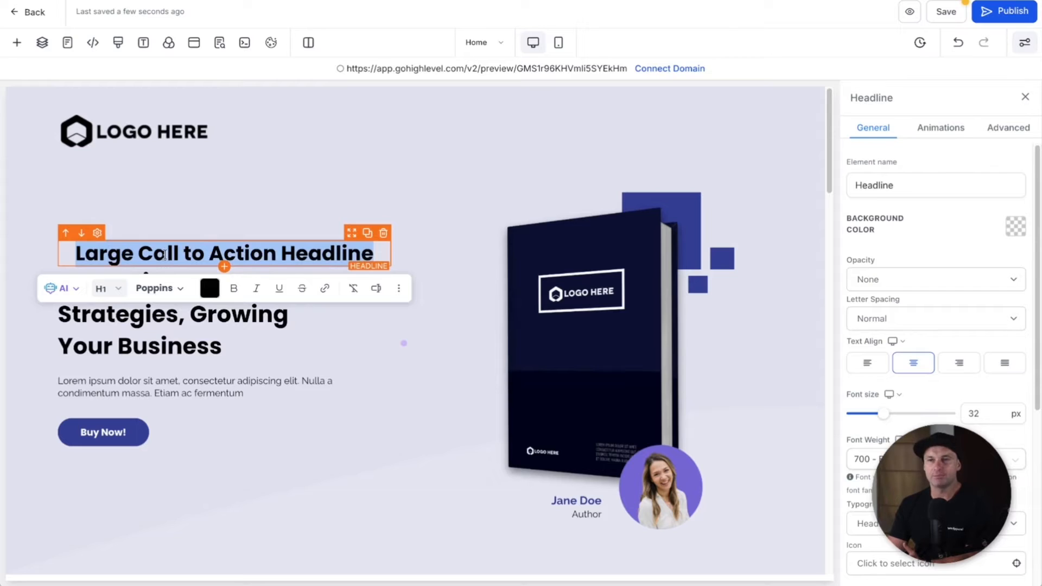
click(210, 288)
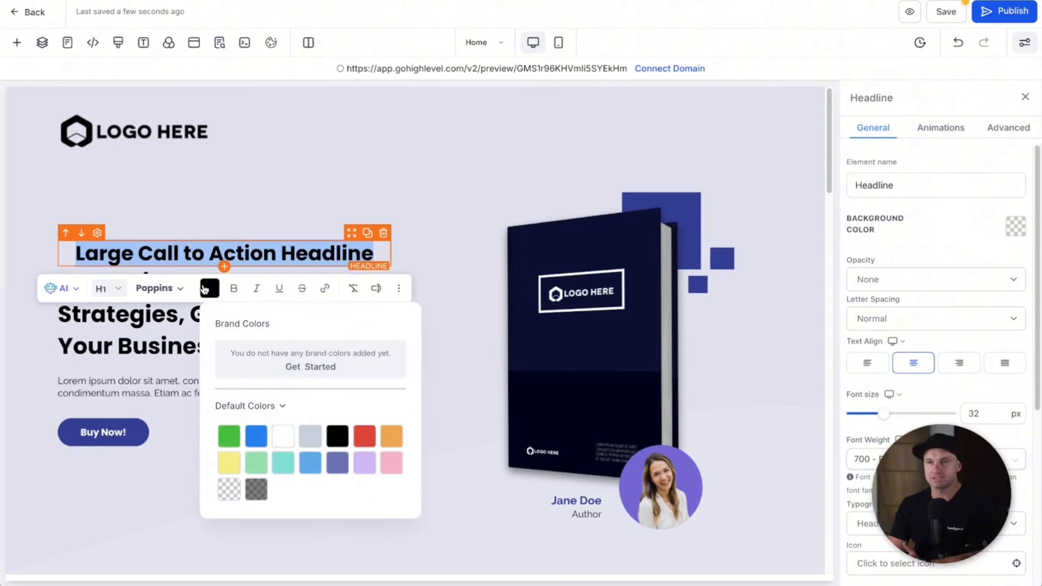
click(284, 436)
Step: Move and then delete the Large Call to Action Headline from the hero's left column
click(329, 181)
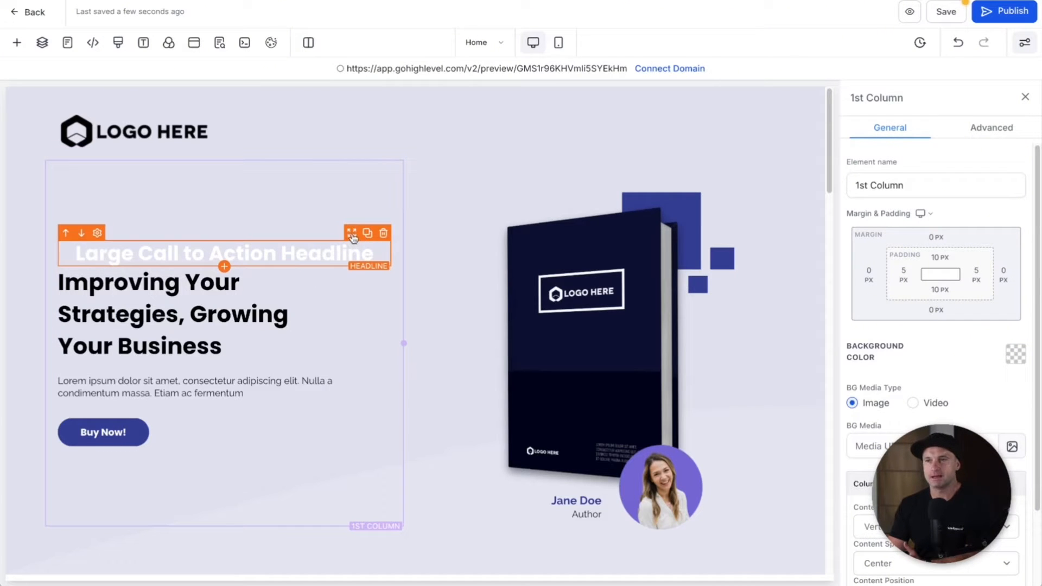
mouse_move(353, 237)
mouse_down()
mouse_move(353, 212)
mouse_move(352, 438)
mouse_move(331, 229)
mouse_move(537, 410)
mouse_move(701, 87)
mouse_move(354, 337)
mouse_move(369, 227)
mouse_up()
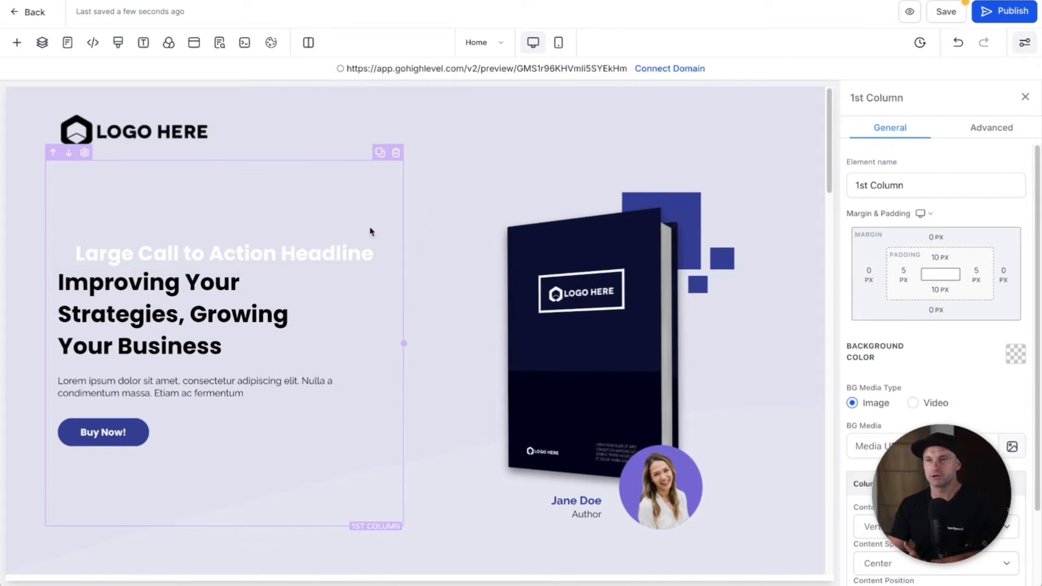
click(386, 232)
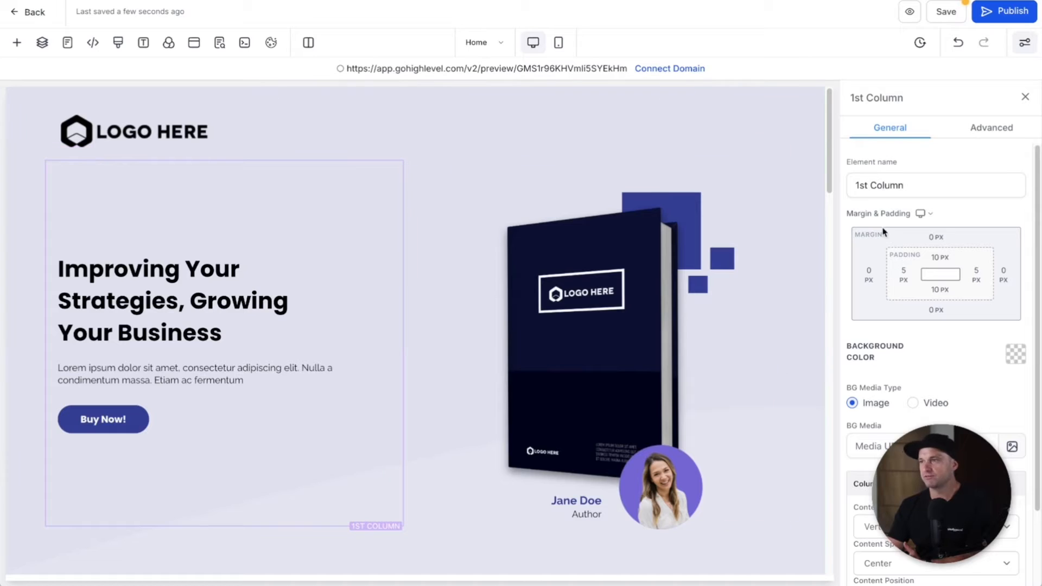
click(968, 129)
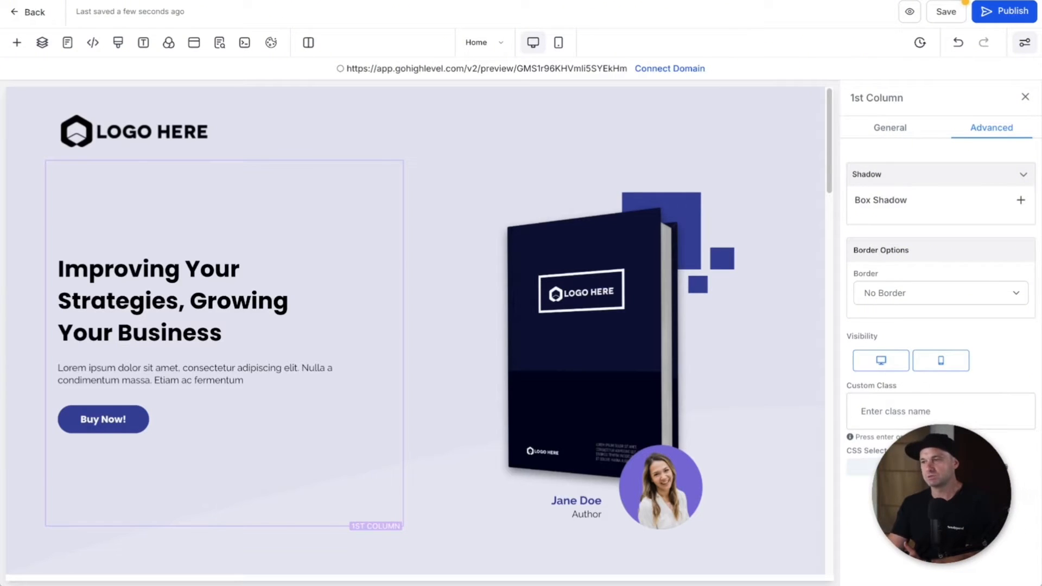
Step: Close the column settings and look through the Layers and funnel Pages lists
click(1025, 97)
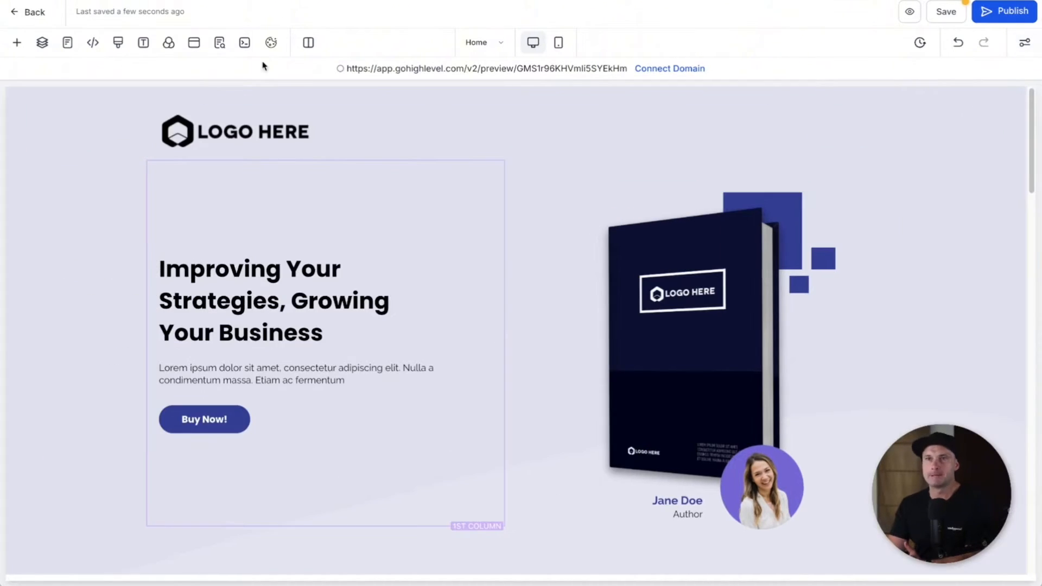
click(43, 44)
click(42, 46)
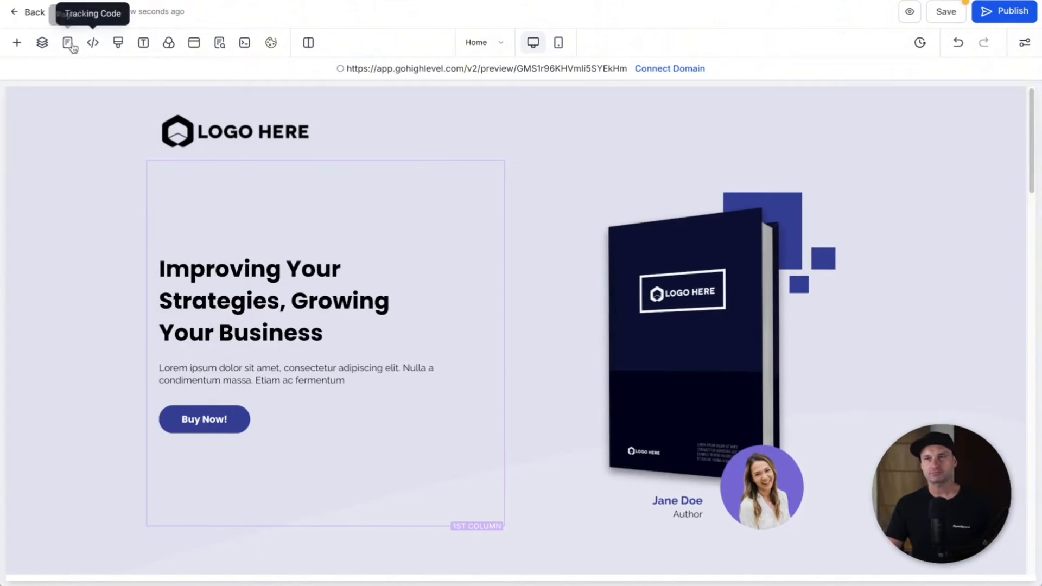
click(68, 45)
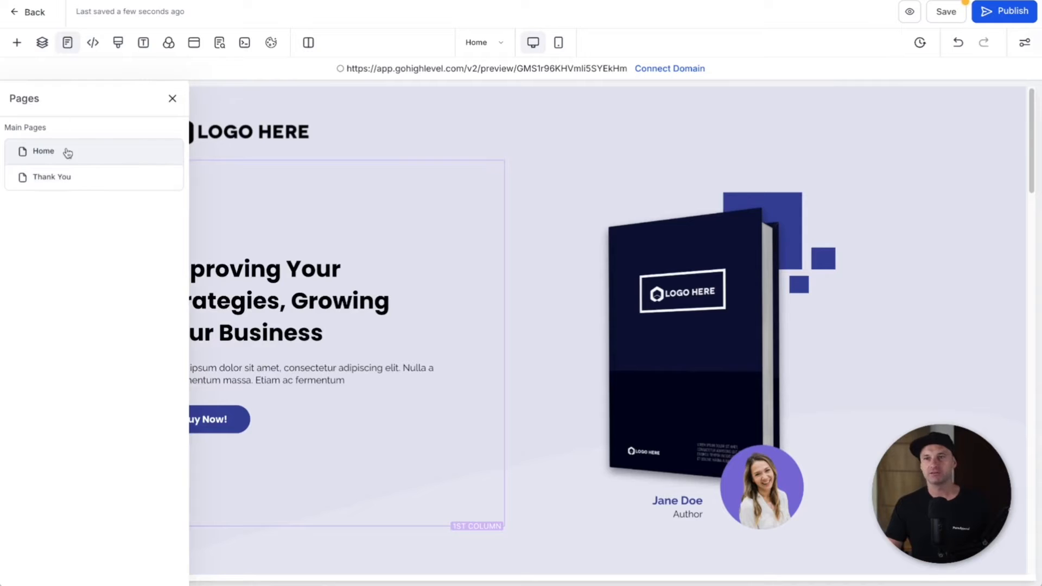
click(172, 102)
click(487, 43)
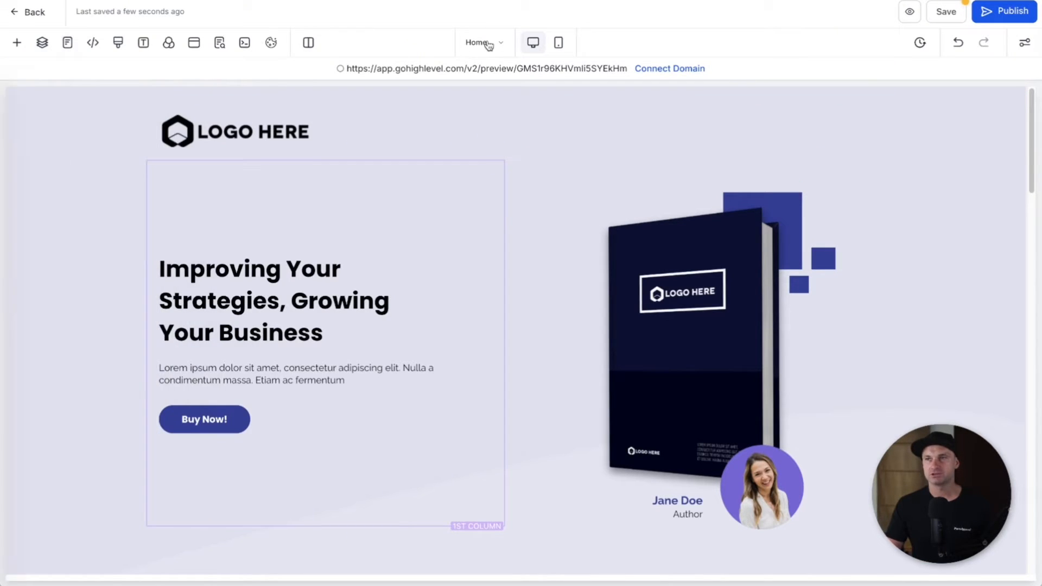
click(173, 99)
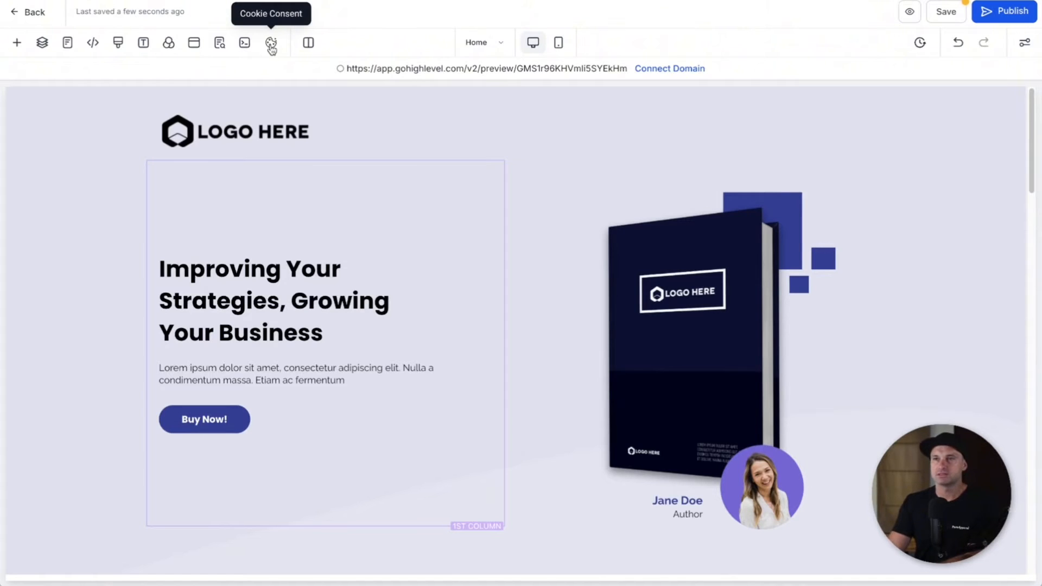
Step: Preview the page in mobile and desktop layouts, then scroll through it and back to the top
click(560, 44)
click(533, 44)
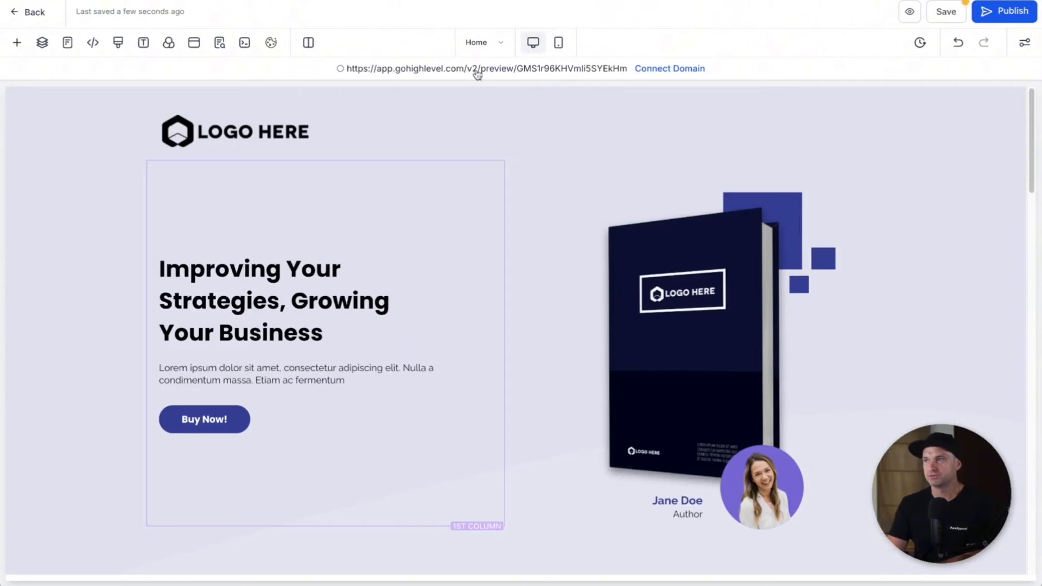
click(1025, 43)
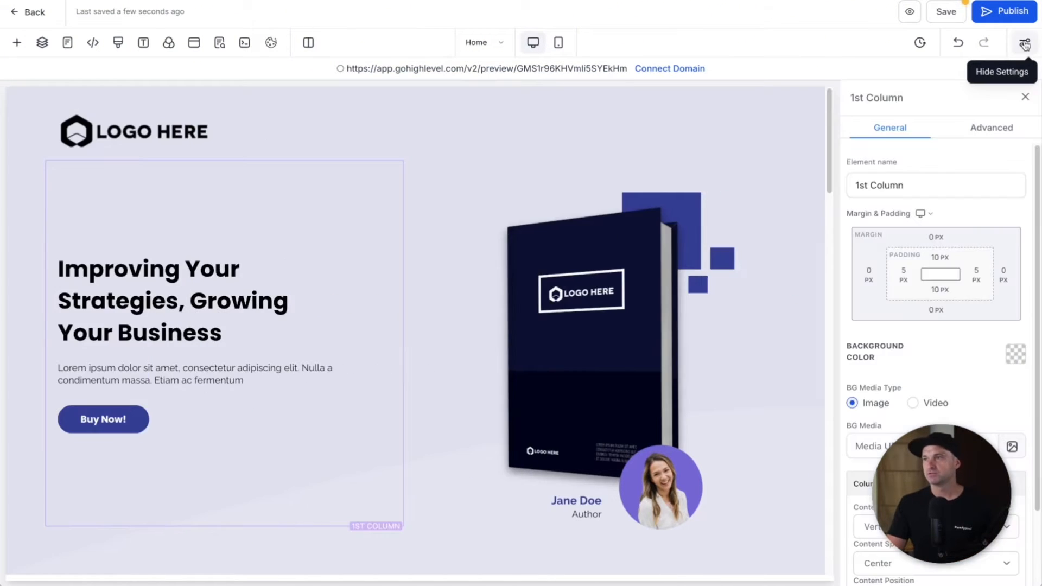
click(1025, 44)
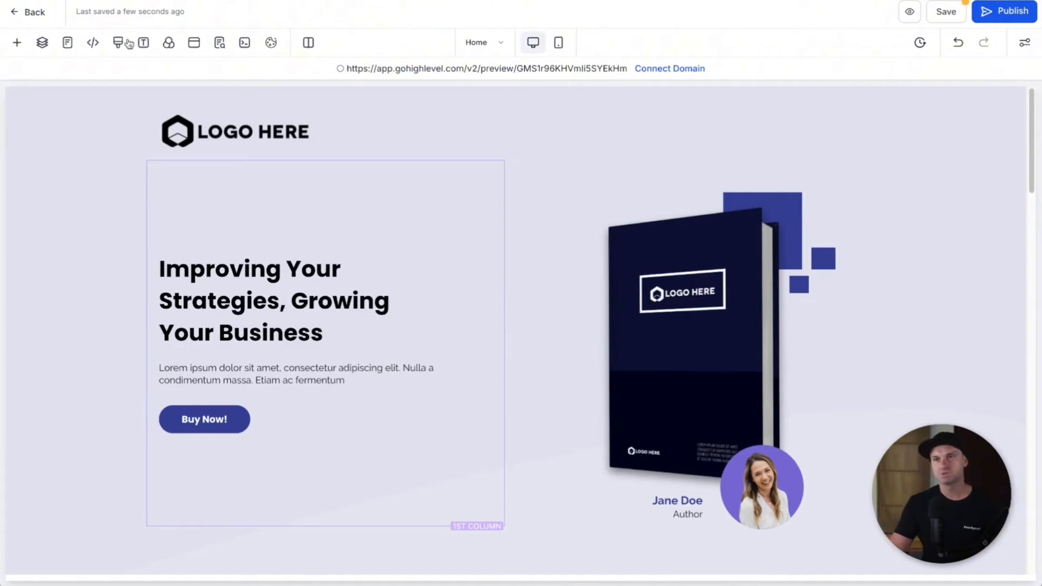
scroll(247, 325, down, 8)
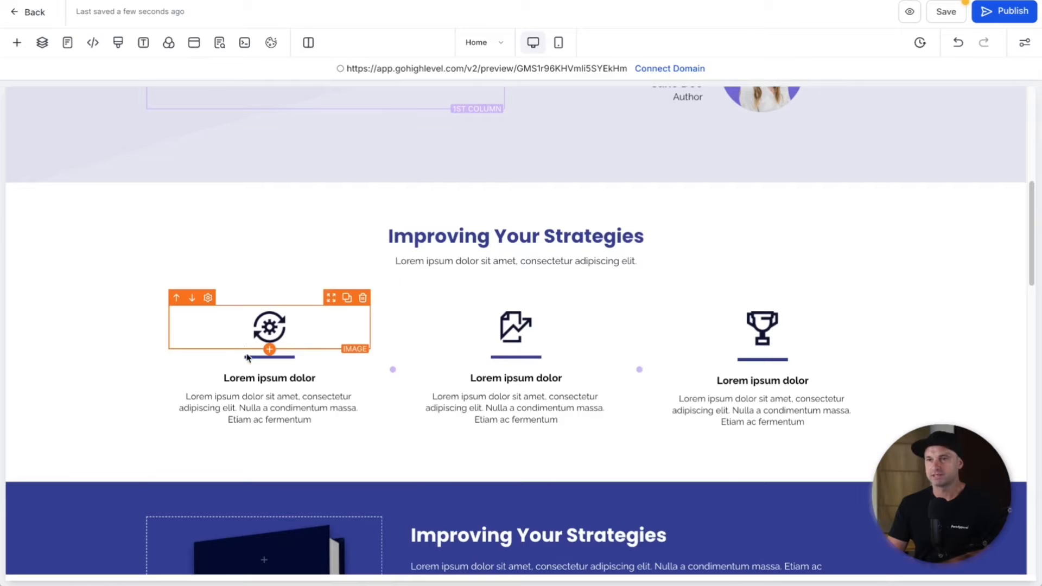
scroll(493, 413, down, 20)
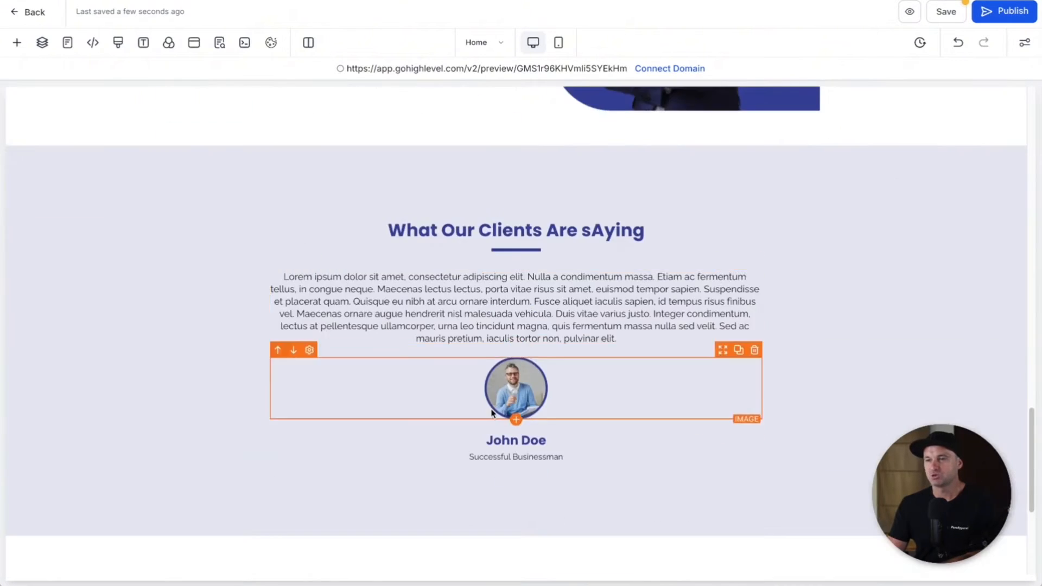
scroll(485, 417, up, 20)
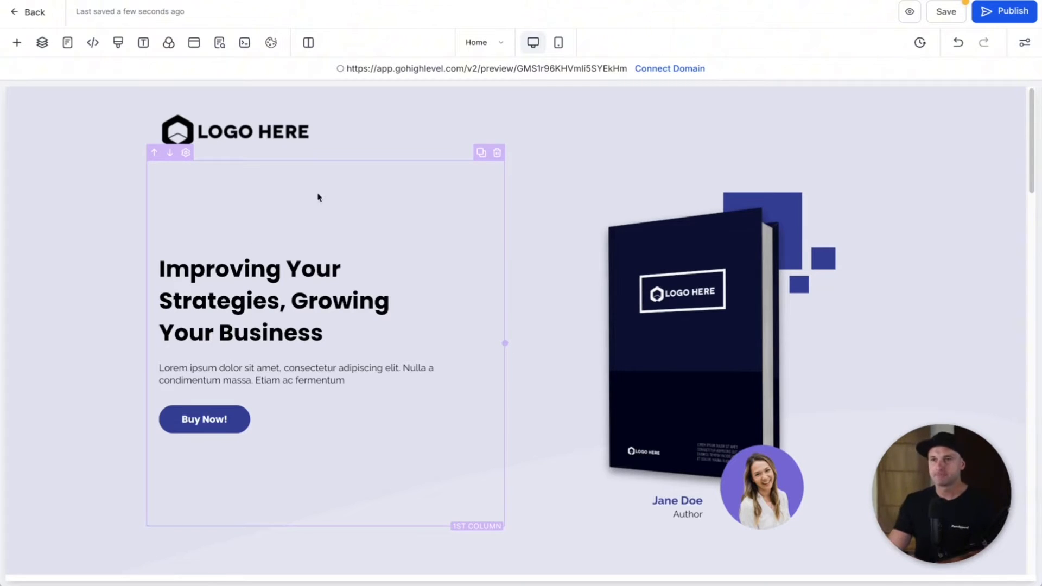
Step: Check the Buy Now button's click action and open its two-step order form popup in Popup Settings
click(215, 417)
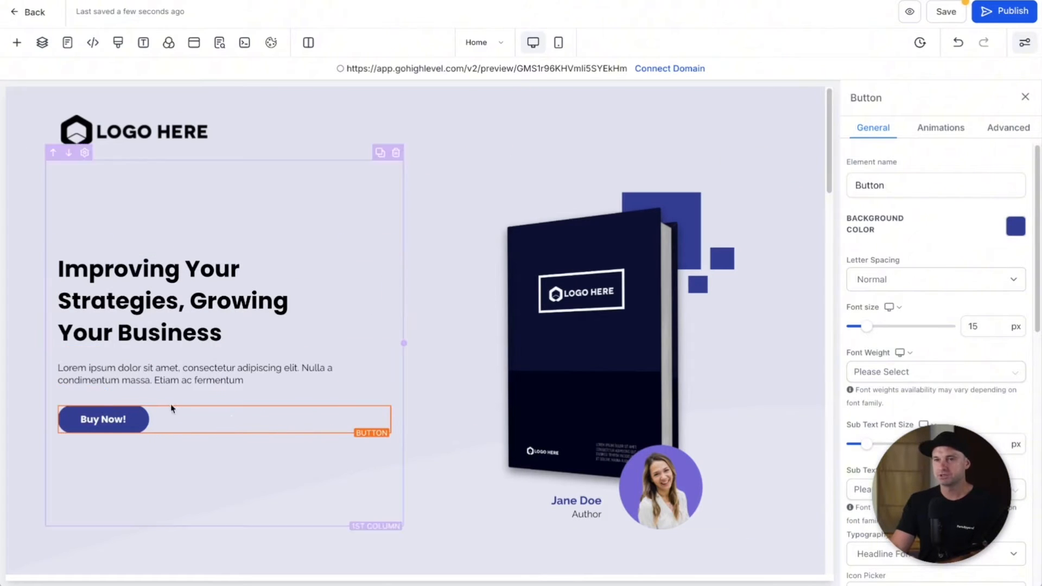
scroll(847, 356, down, 8)
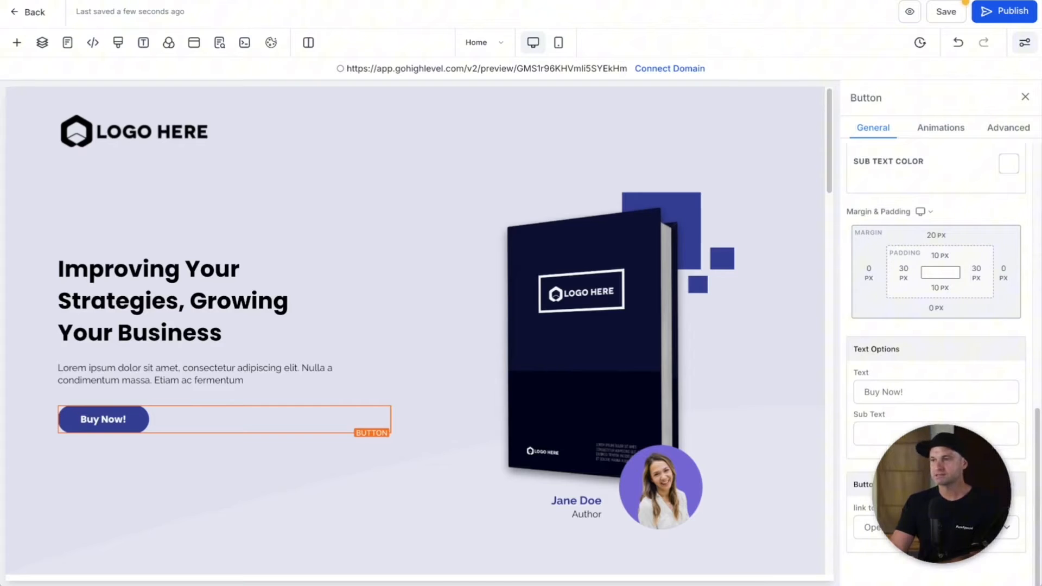
click(868, 527)
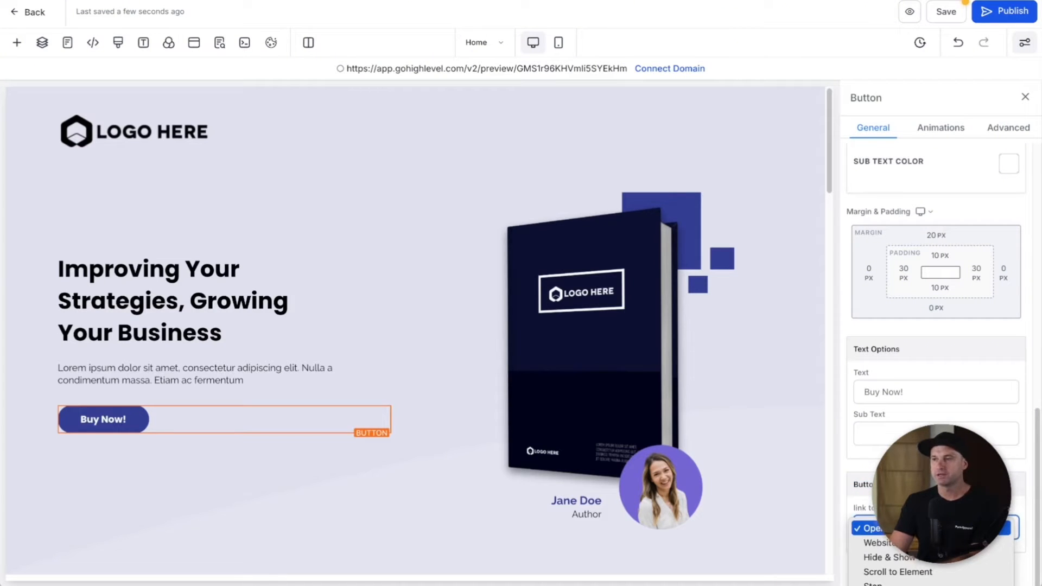
click(923, 529)
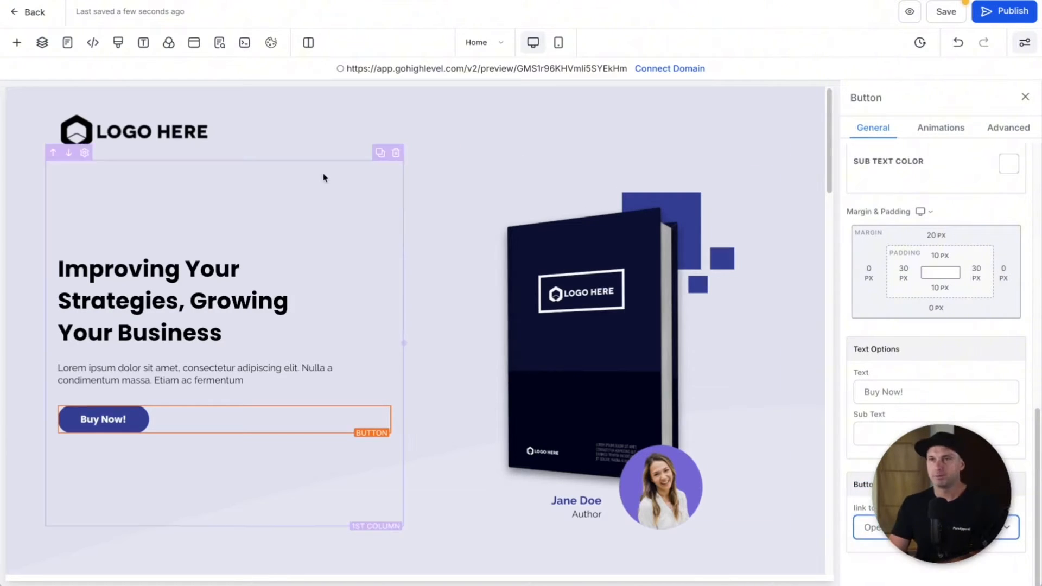
click(195, 48)
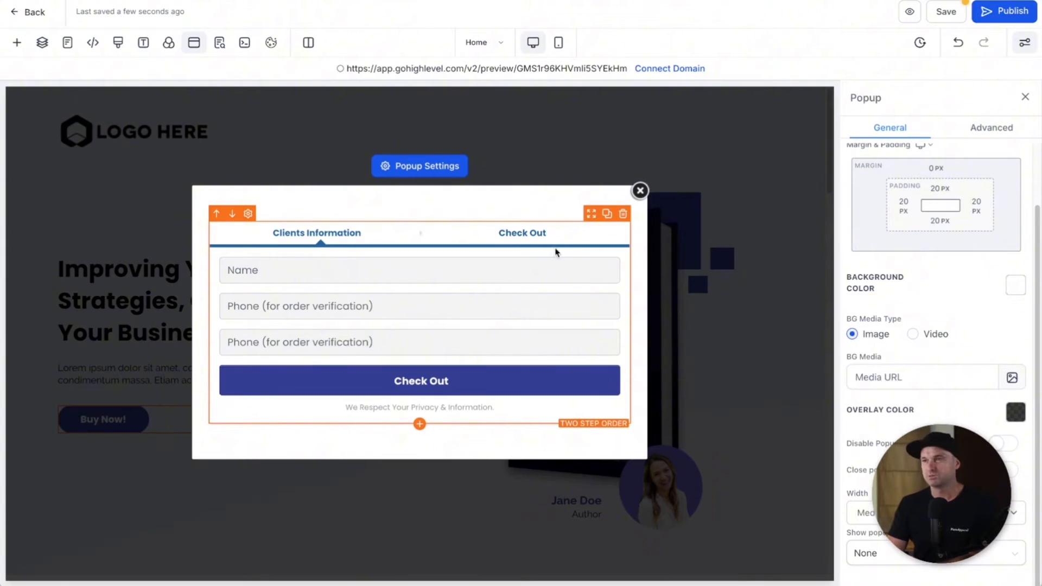
Step: Remove the popup's order form and empty row, then add a one-column row with a Form element
click(623, 213)
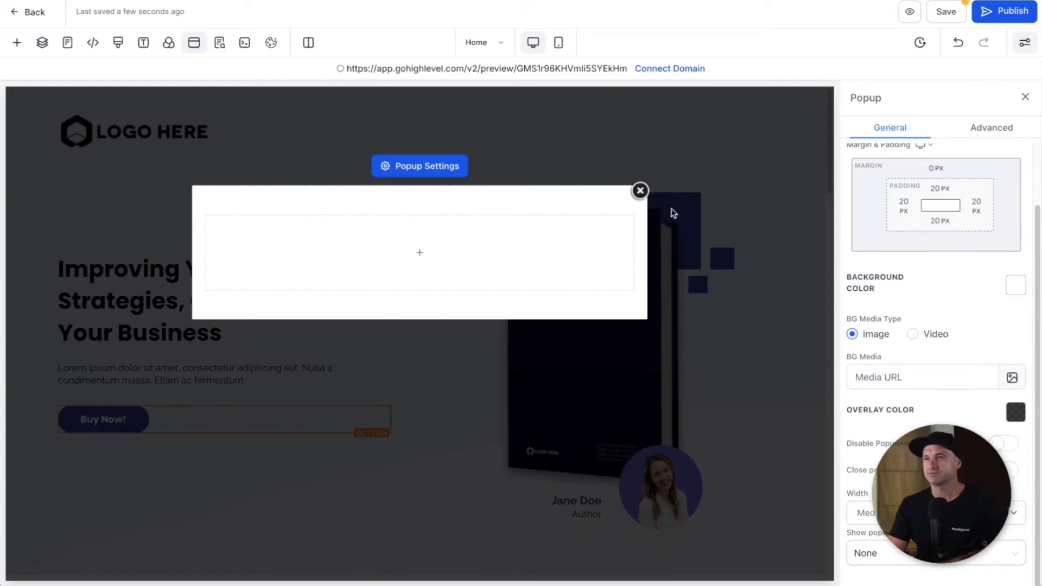
click(626, 199)
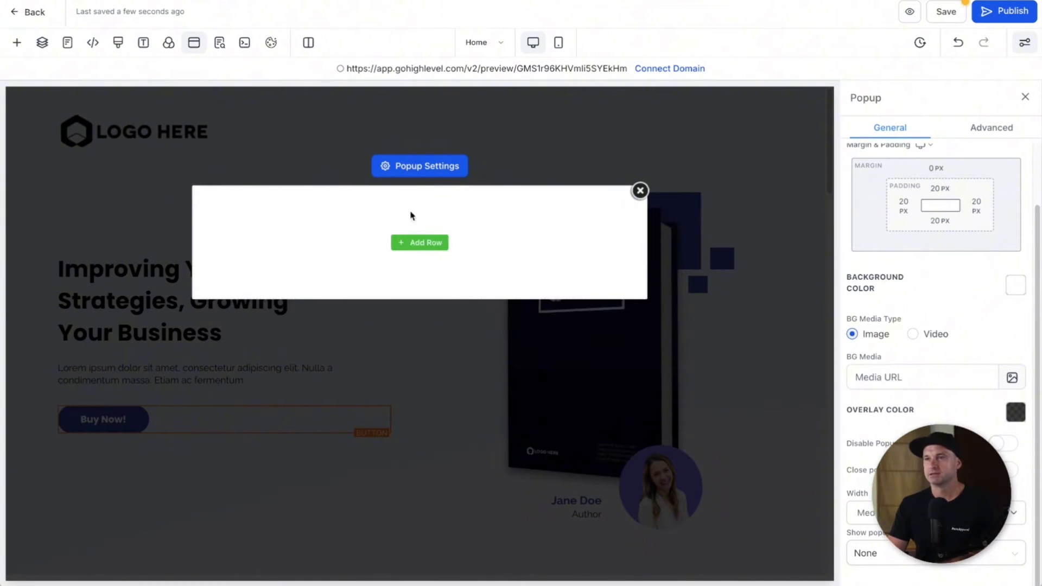
click(411, 240)
click(144, 146)
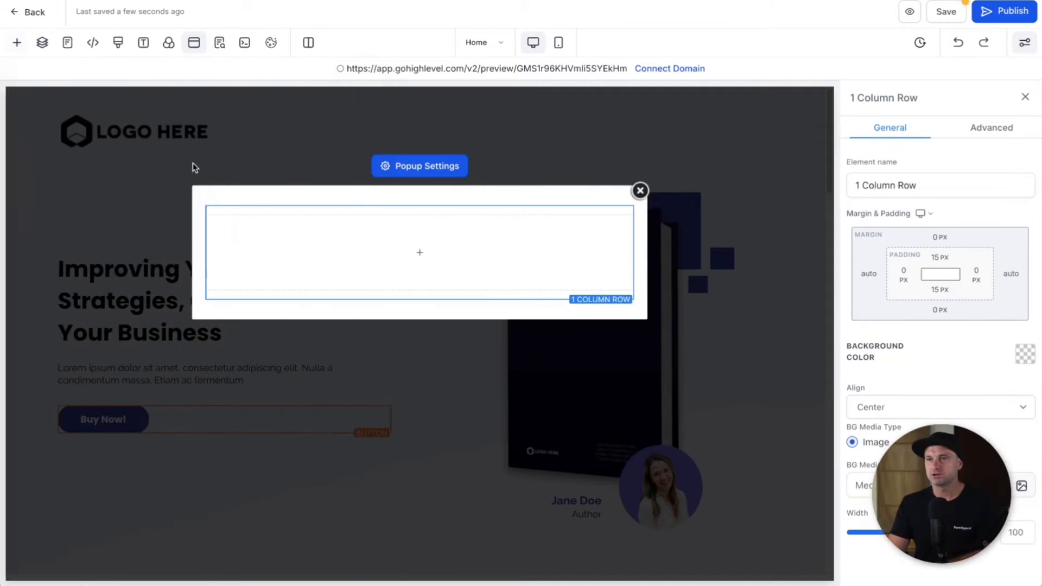
click(433, 255)
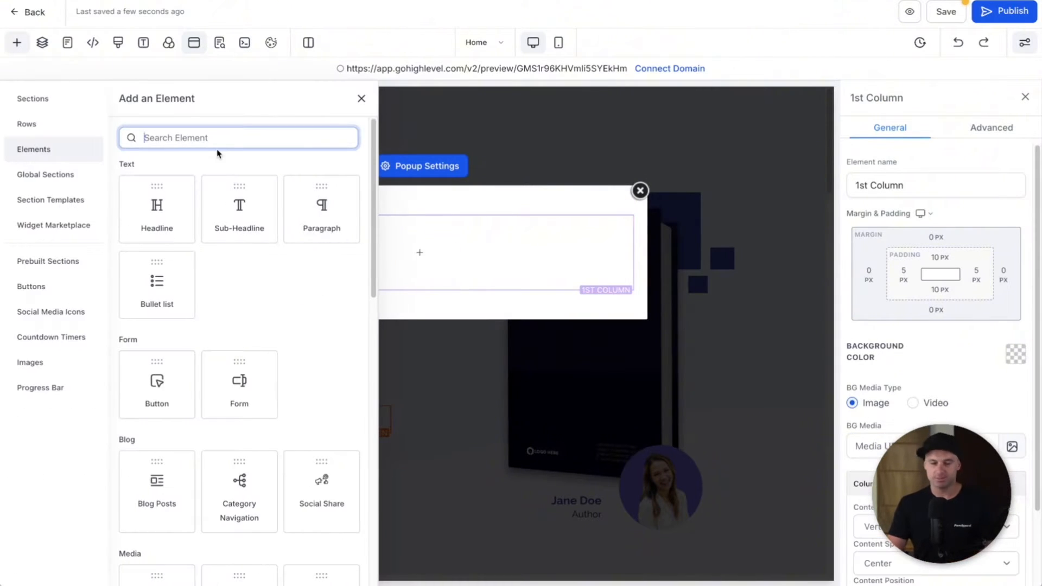
text(form)
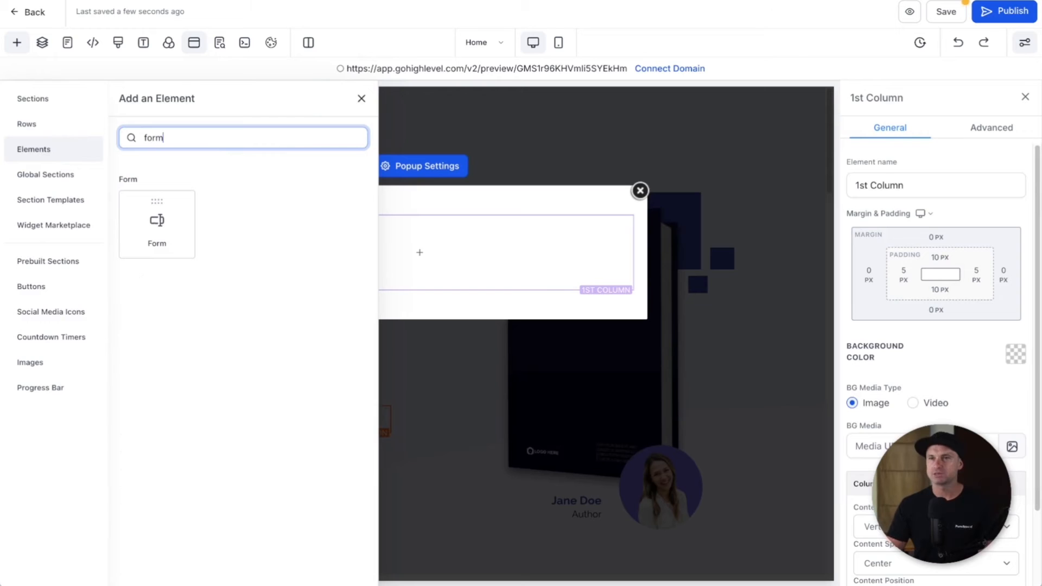
drag(155, 223, 419, 244)
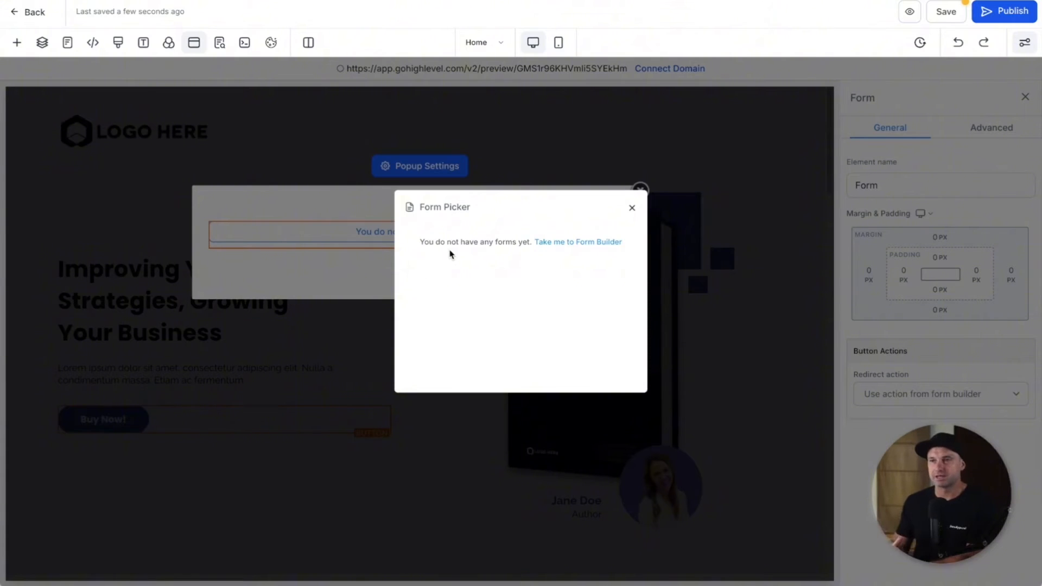
Step: Open 'Take me to Form Builder' in a new tab and switch to it
right_click(569, 247)
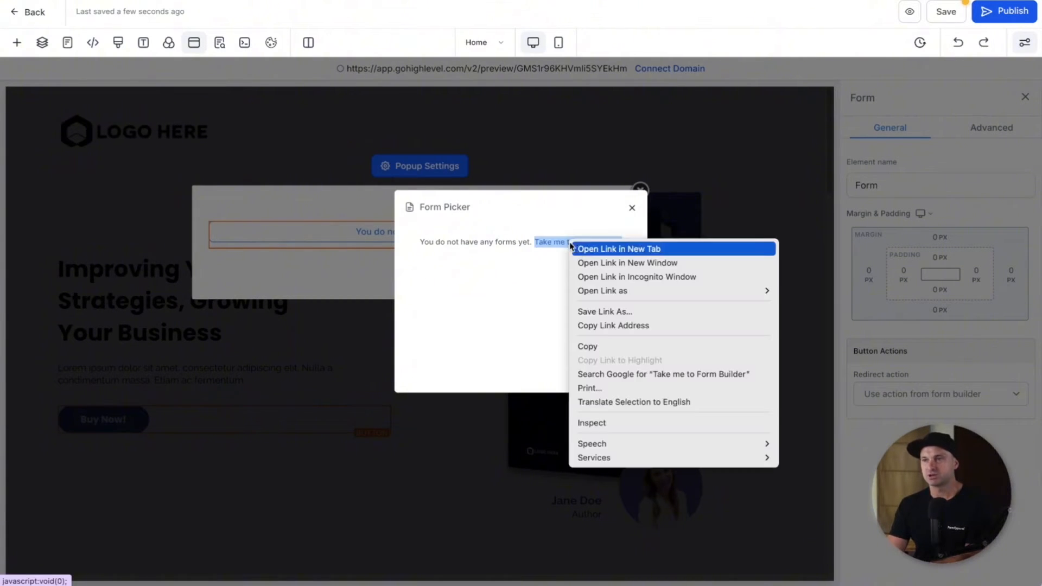
click(584, 247)
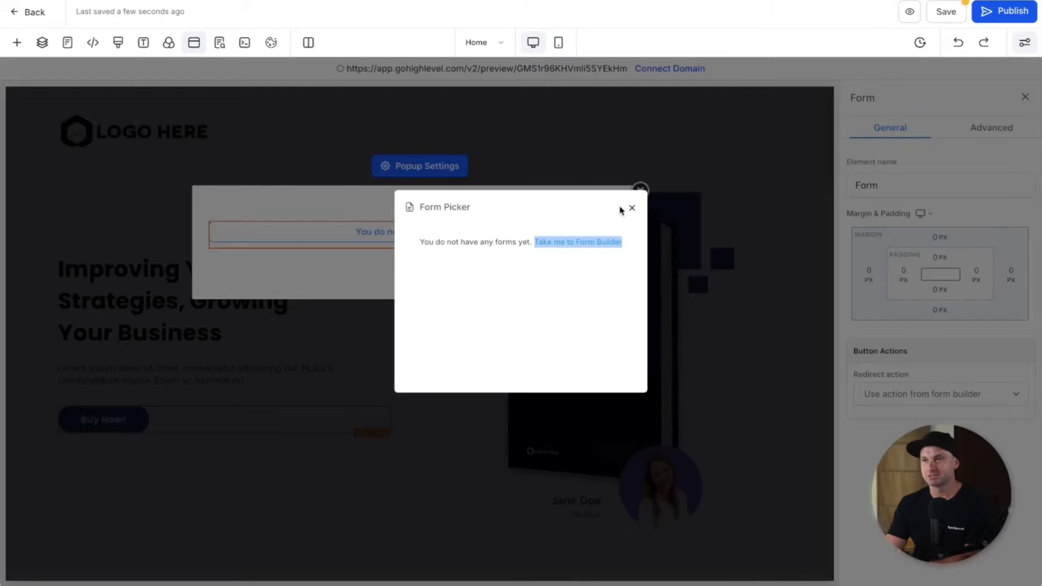
click(614, 242)
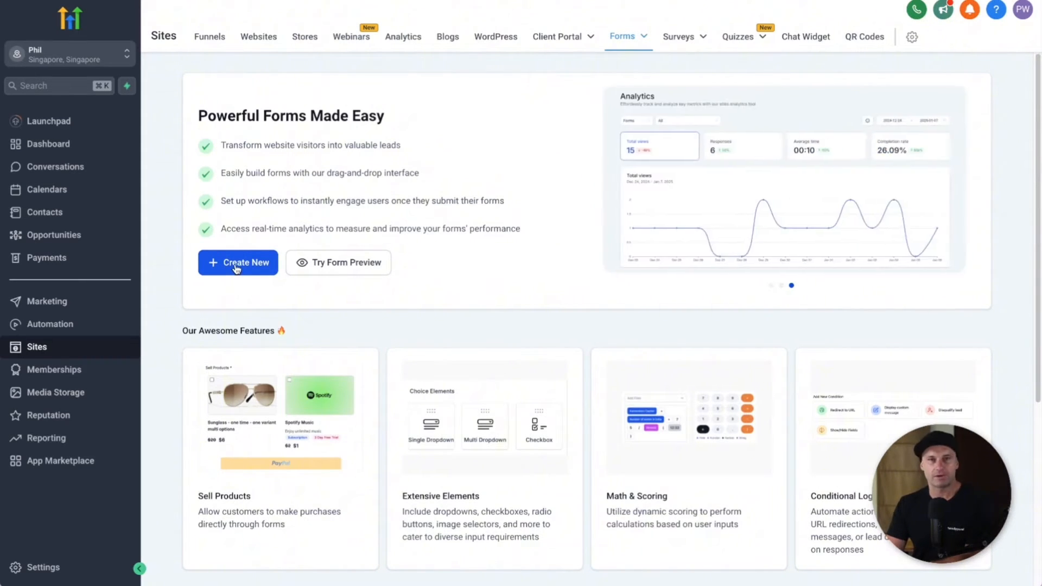
Step: Create a new form and rename it from 'Form 0' to 'Free Ebook Form'
click(237, 266)
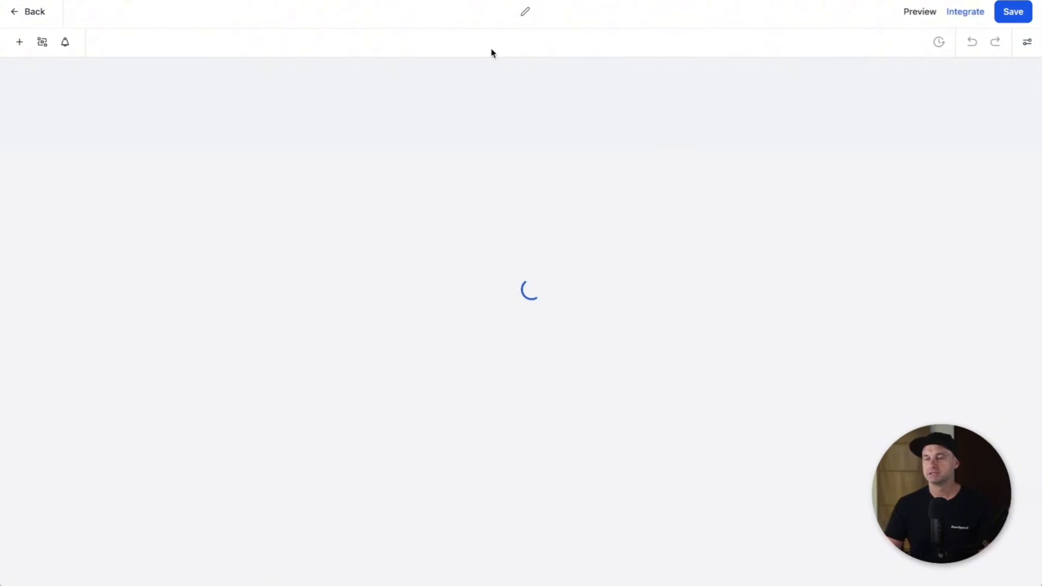
click(503, 12)
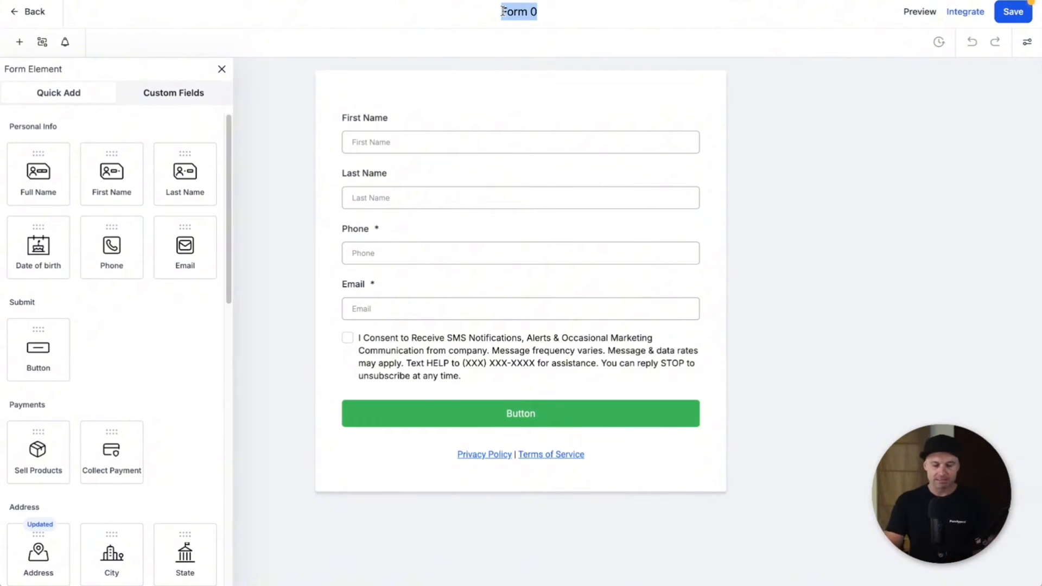
text(Free Ebook)
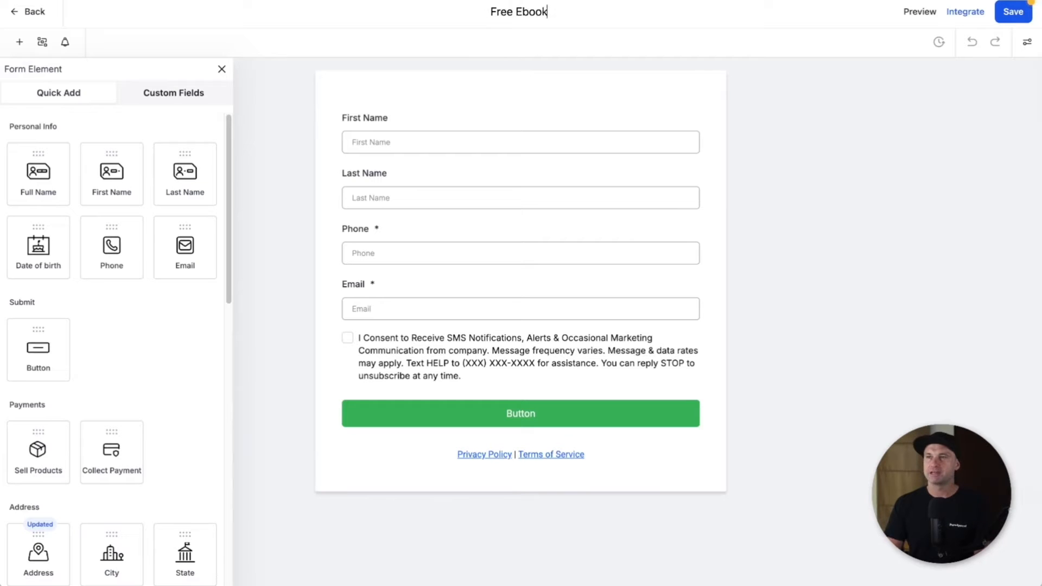
text( Funnel)
key(BackSpace)
key(BackSpace)
key(BackSpace)
key(BackSpace)
key(BackSpace)
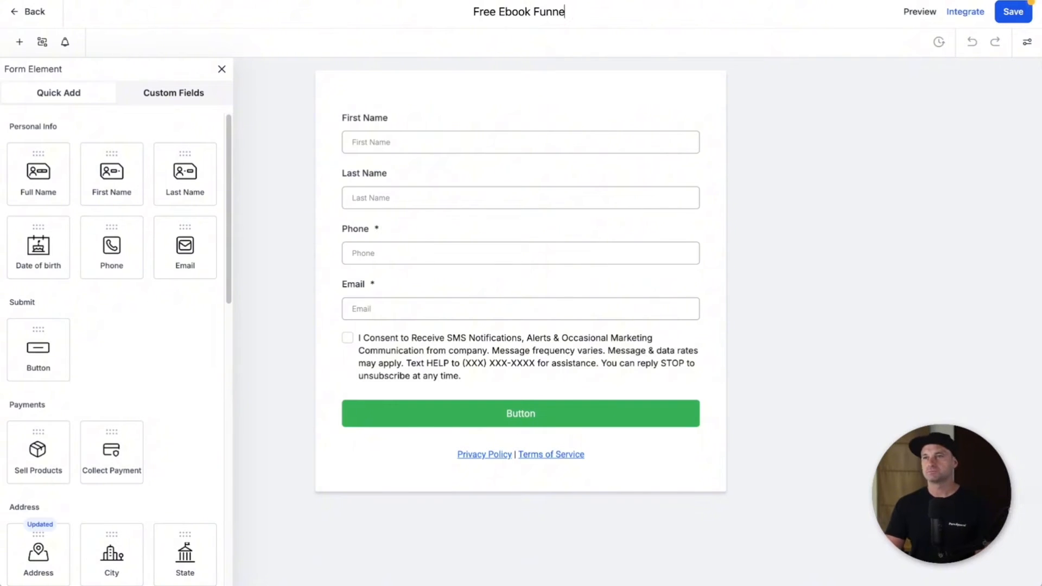
text(orm)
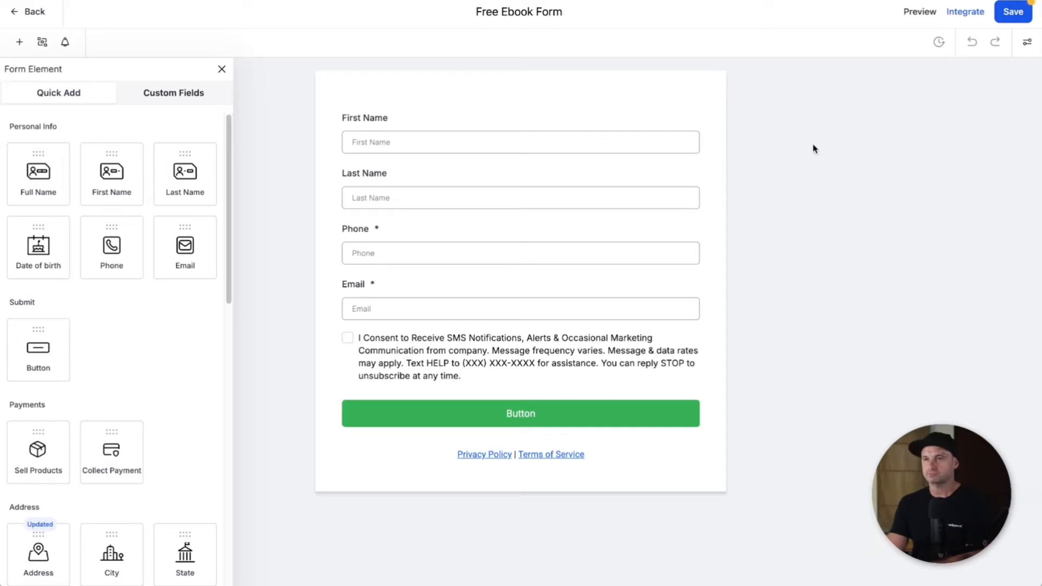
key(Return)
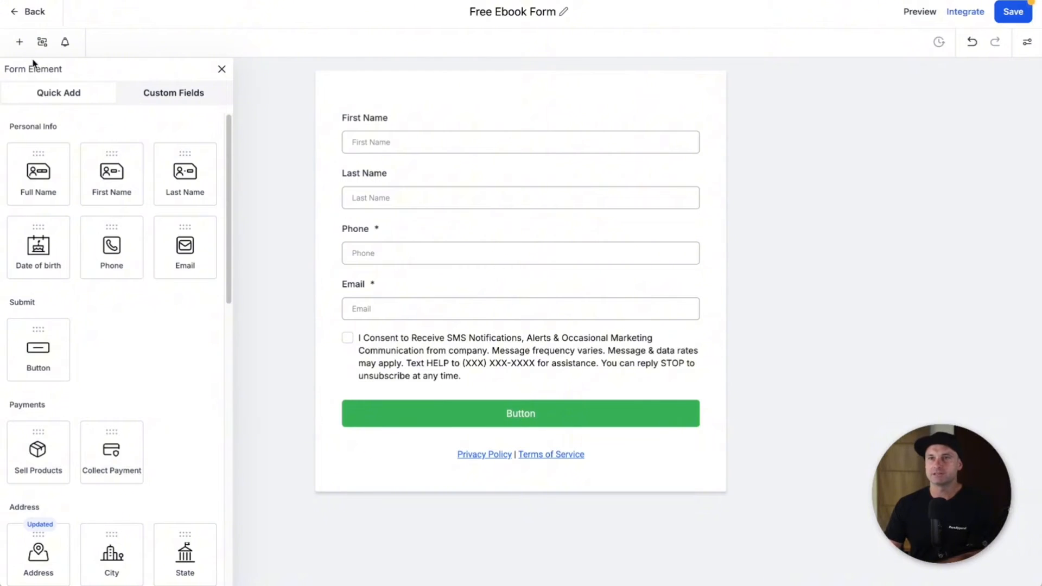
Step: Browse the Form Element panel's available fields, then close it
click(222, 70)
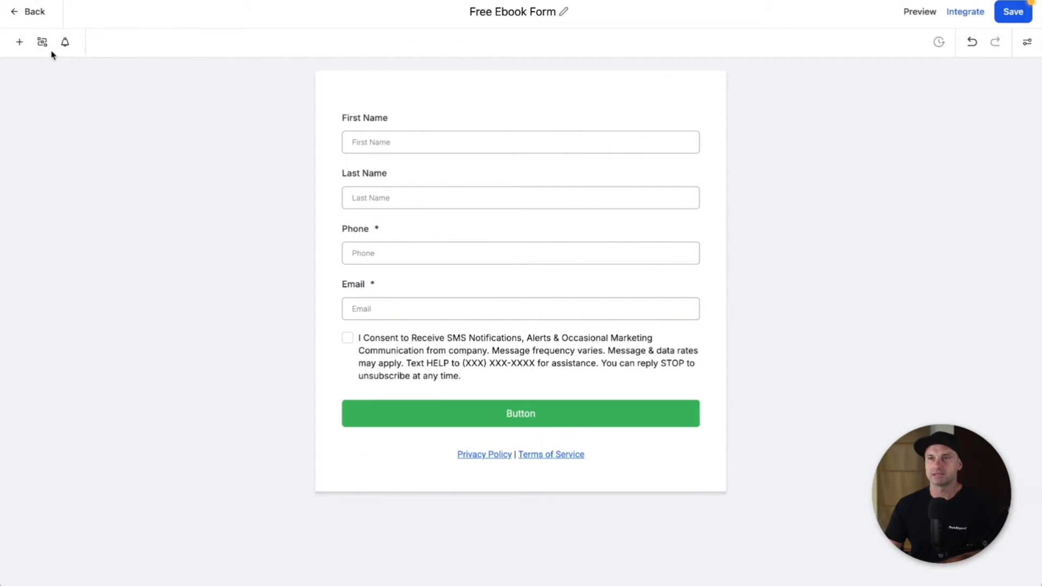
click(19, 42)
scroll(22, 412, down, 10)
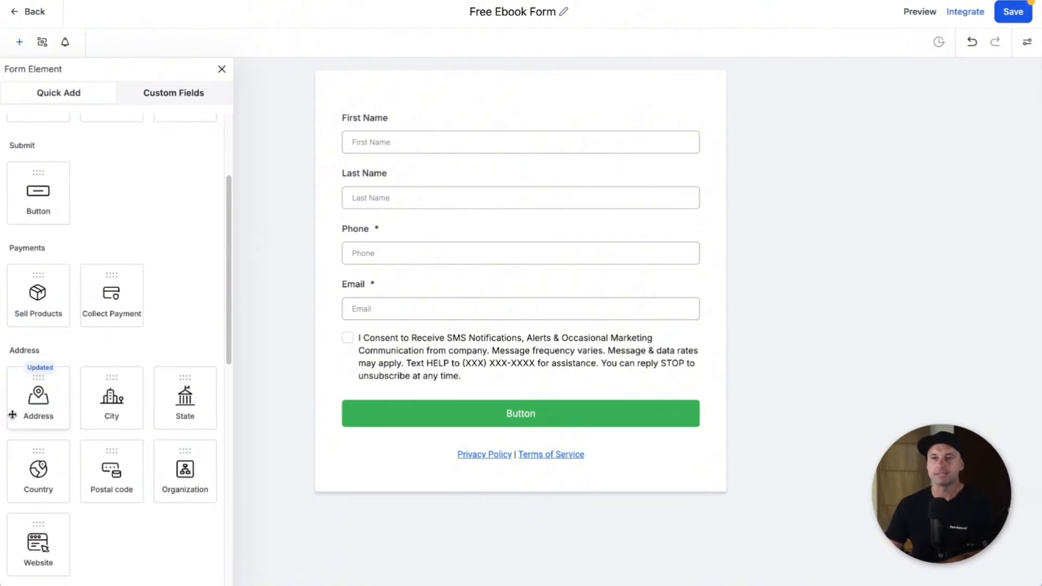
scroll(34, 418, down, 5)
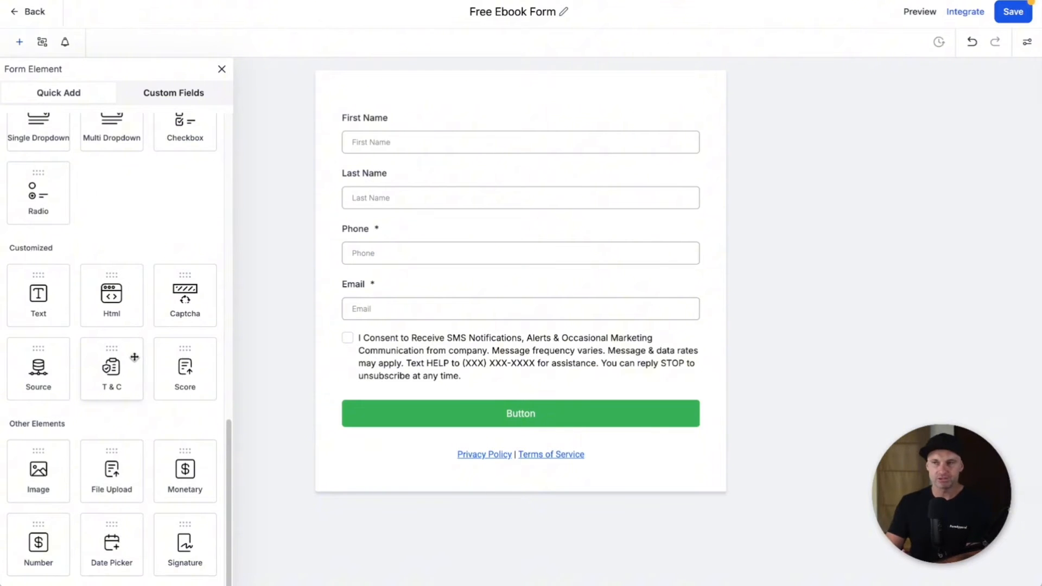
scroll(184, 327, up, 10)
click(222, 68)
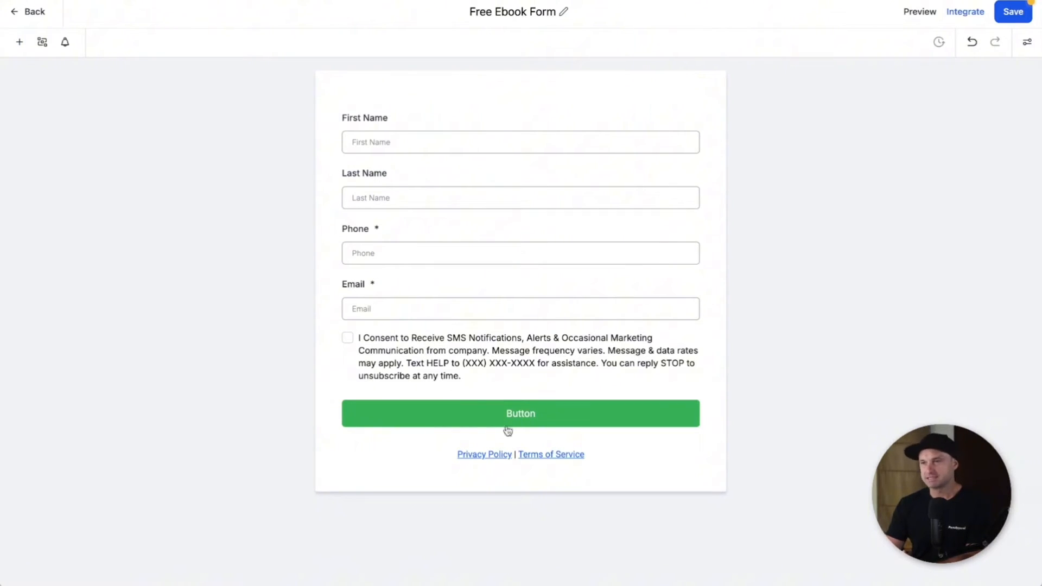
Step: Delete the Phone field and the SMS consent checkbox from the form
click(610, 461)
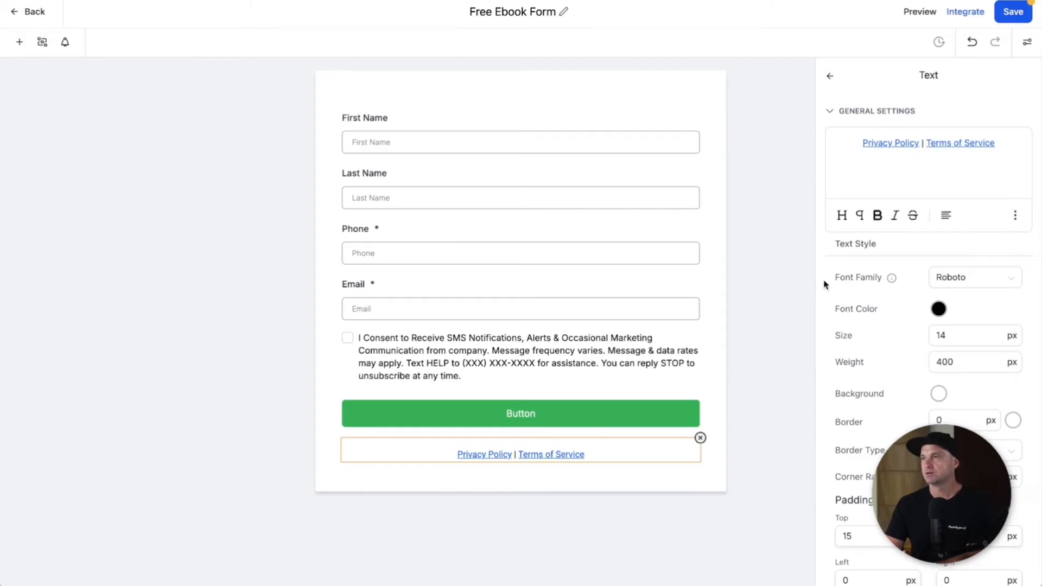
click(830, 77)
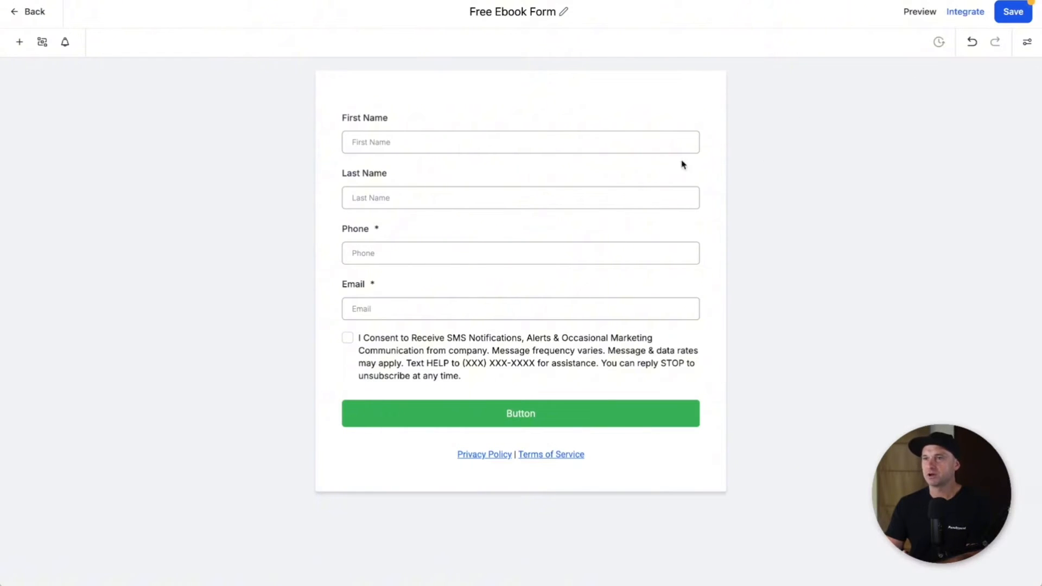
click(595, 137)
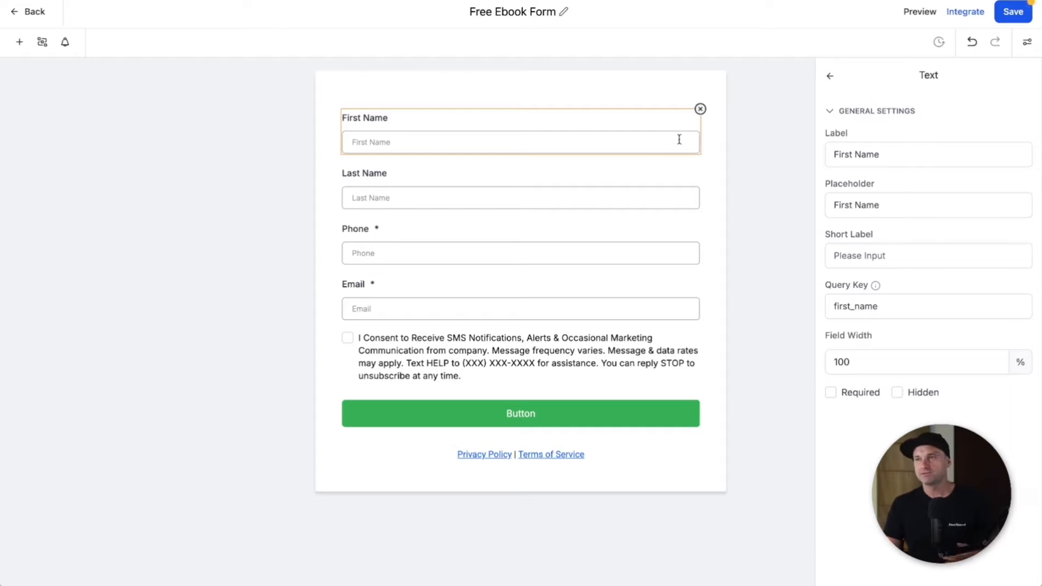
click(676, 244)
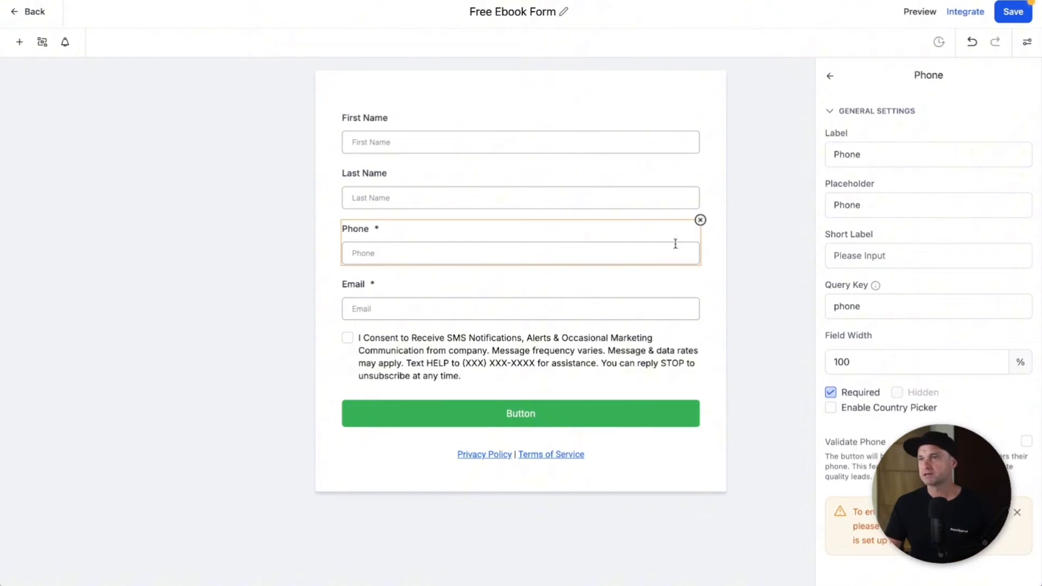
click(700, 221)
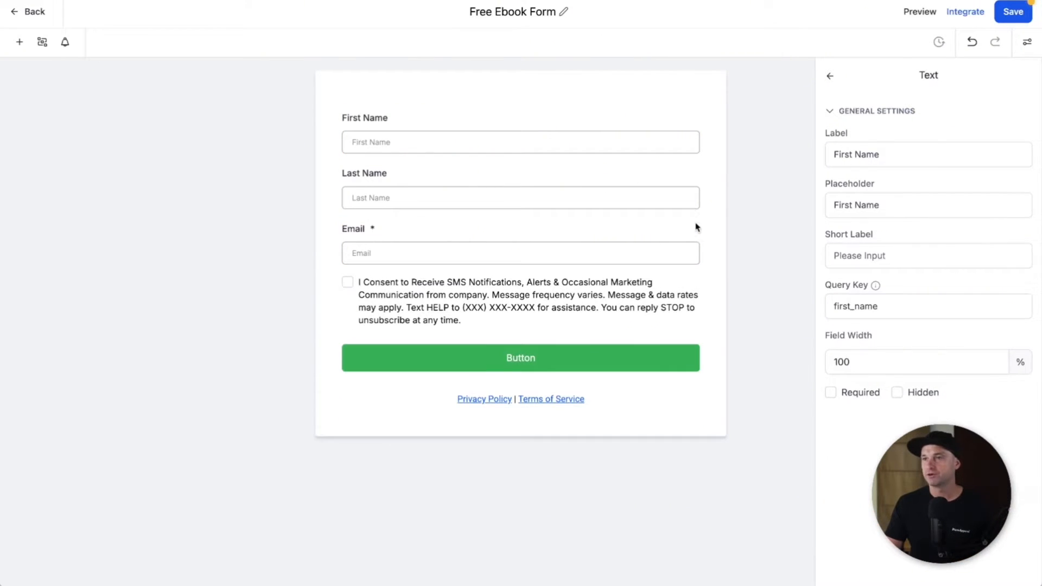
click(604, 296)
click(697, 276)
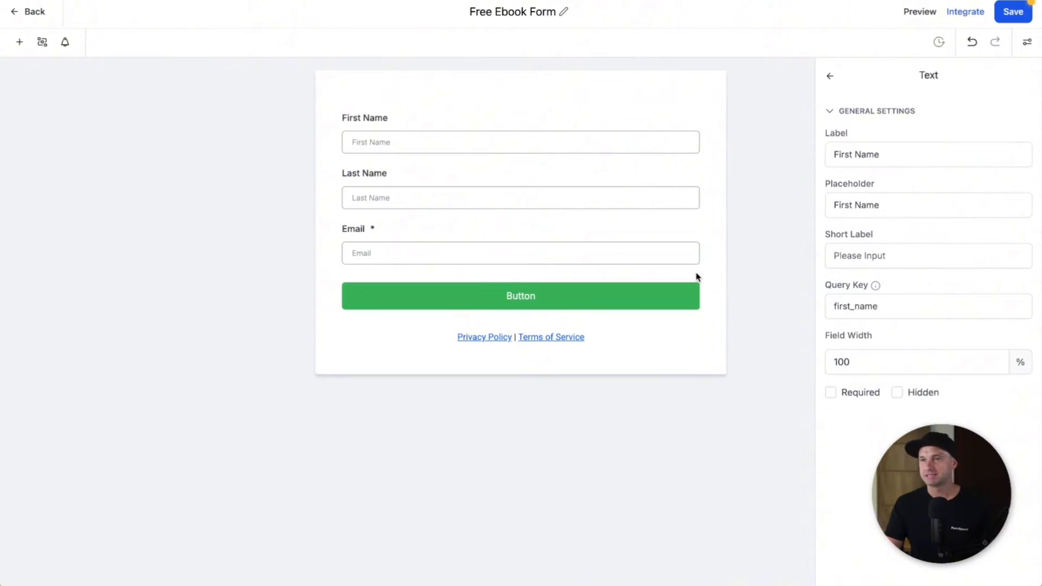
Step: Delete the Privacy Policy | Terms of Service text from the form
click(621, 333)
click(668, 331)
click(660, 344)
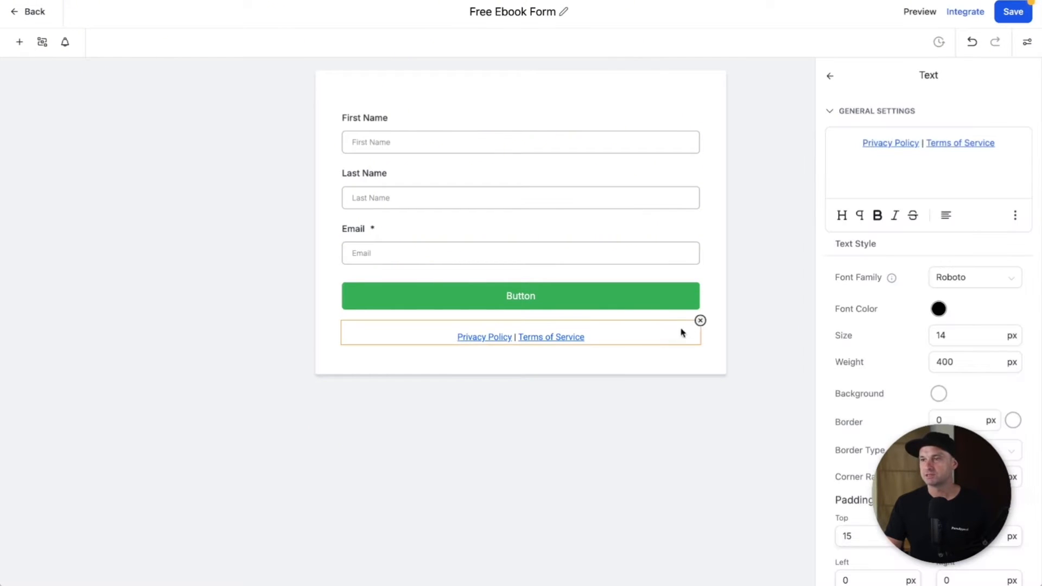
click(701, 321)
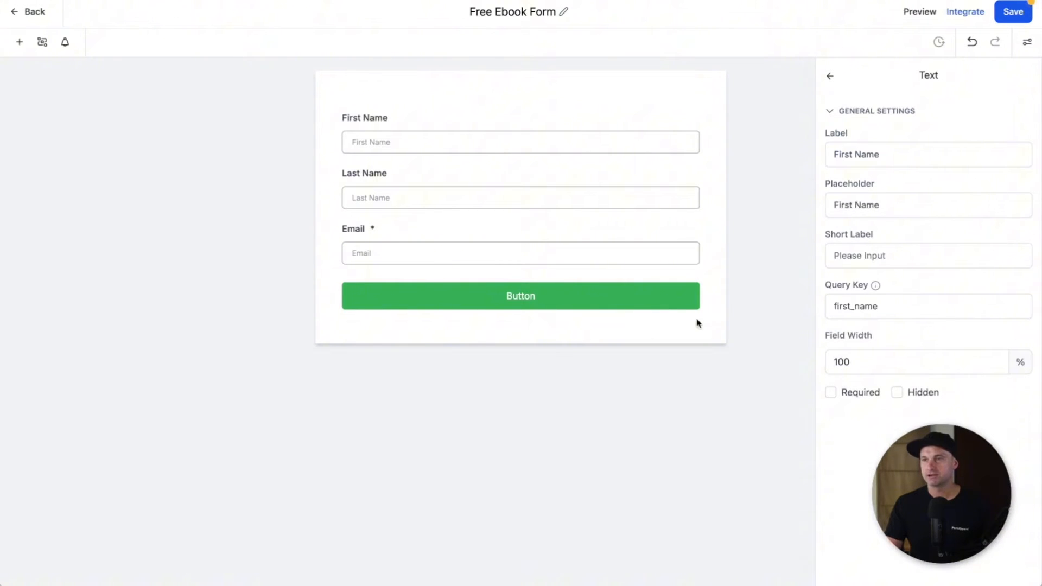
click(399, 118)
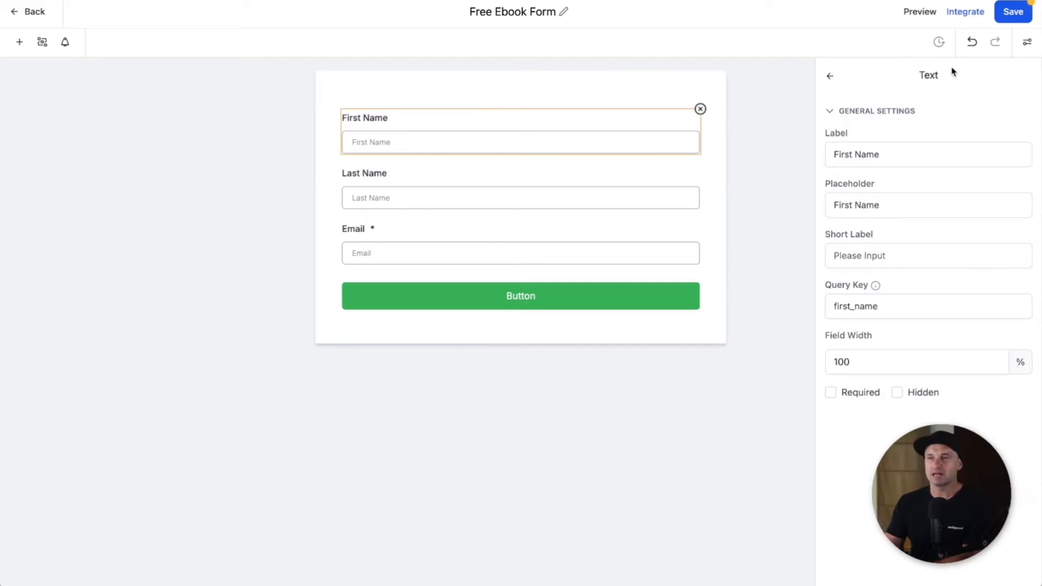
click(744, 163)
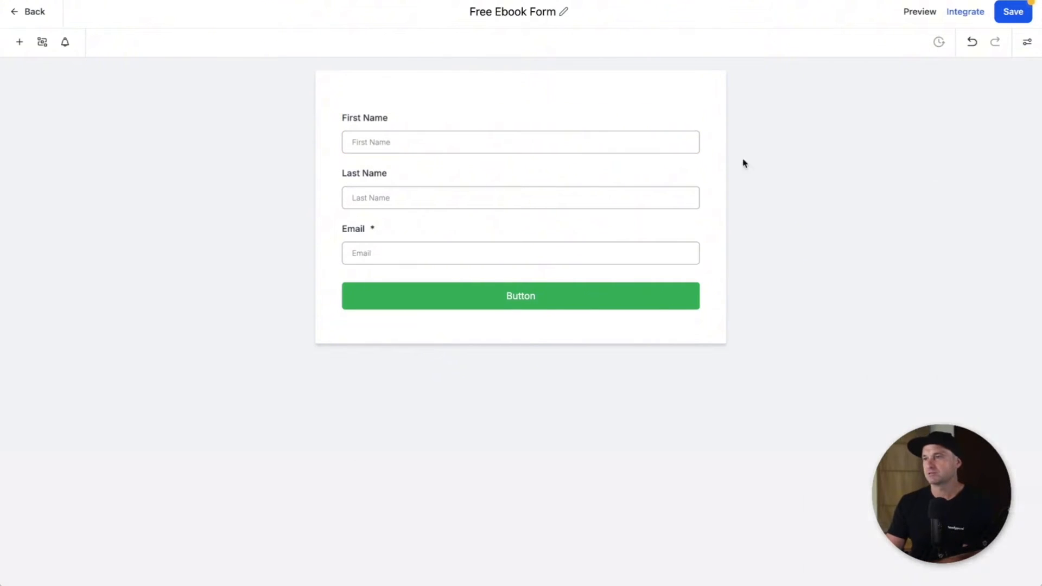
Step: Hide the labels above the form fields in the form's style settings
click(1027, 43)
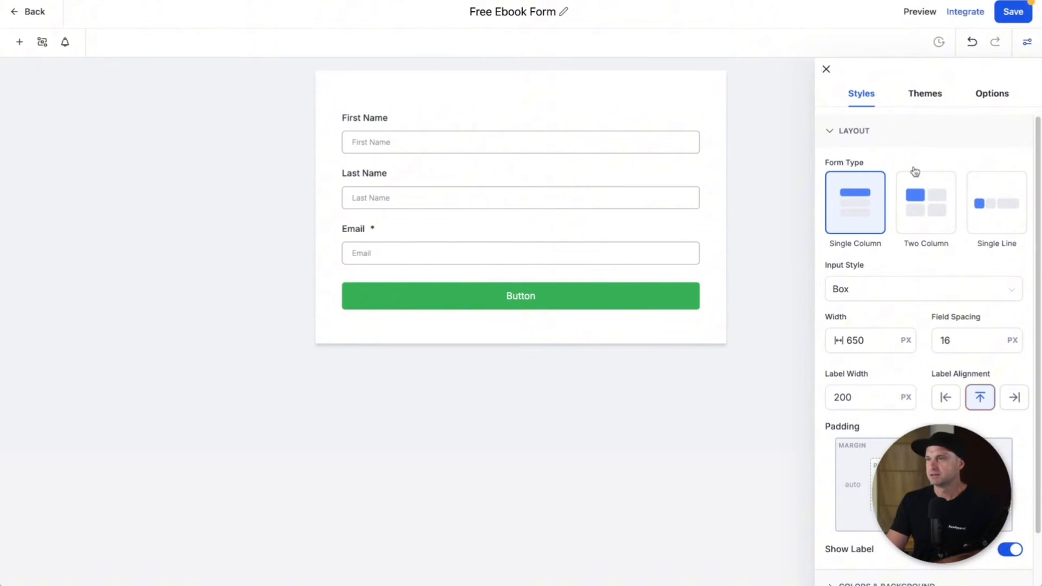
click(977, 95)
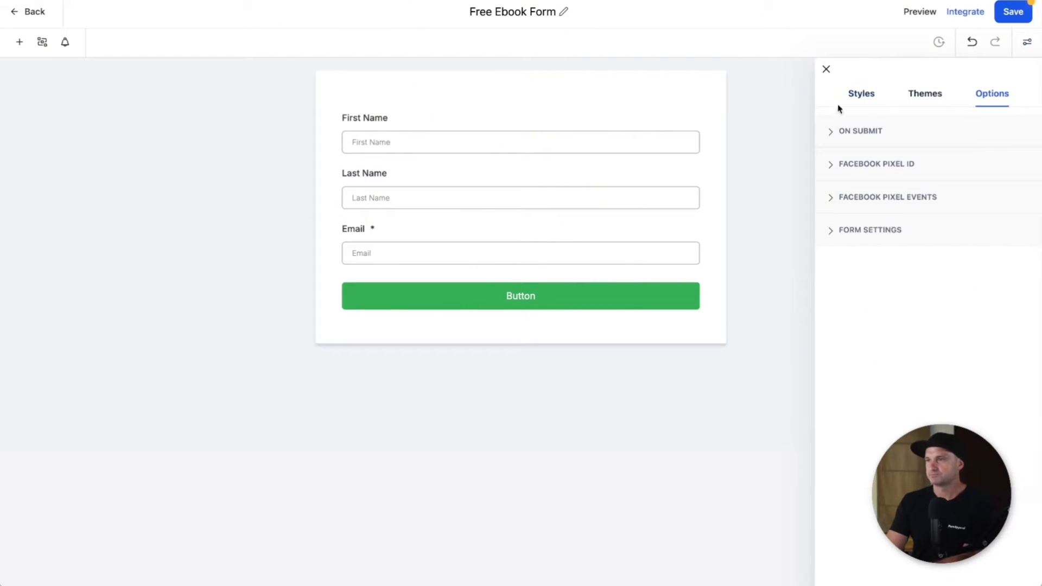
click(852, 93)
scroll(884, 325, down, 2)
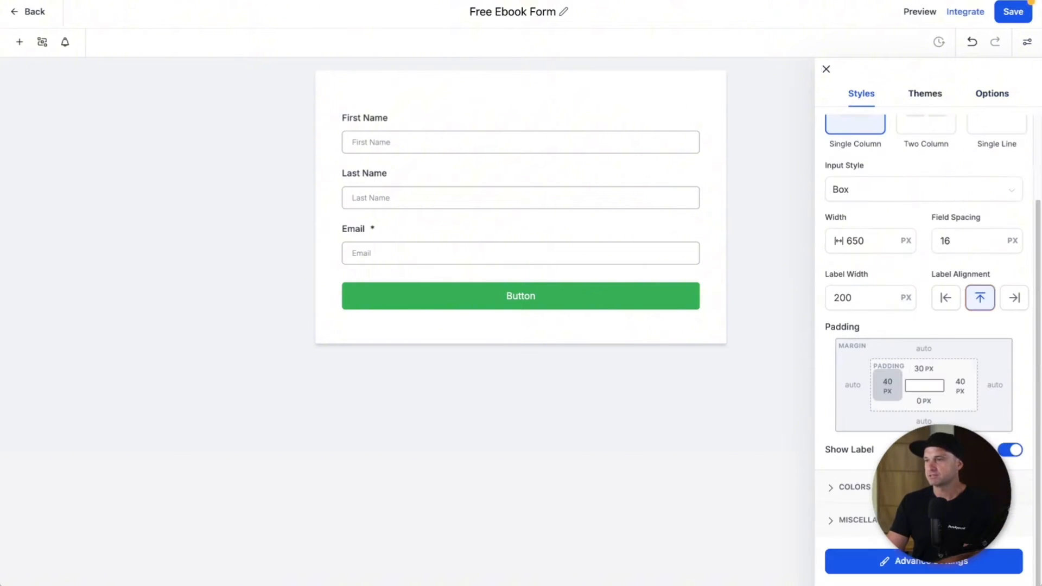
click(1002, 449)
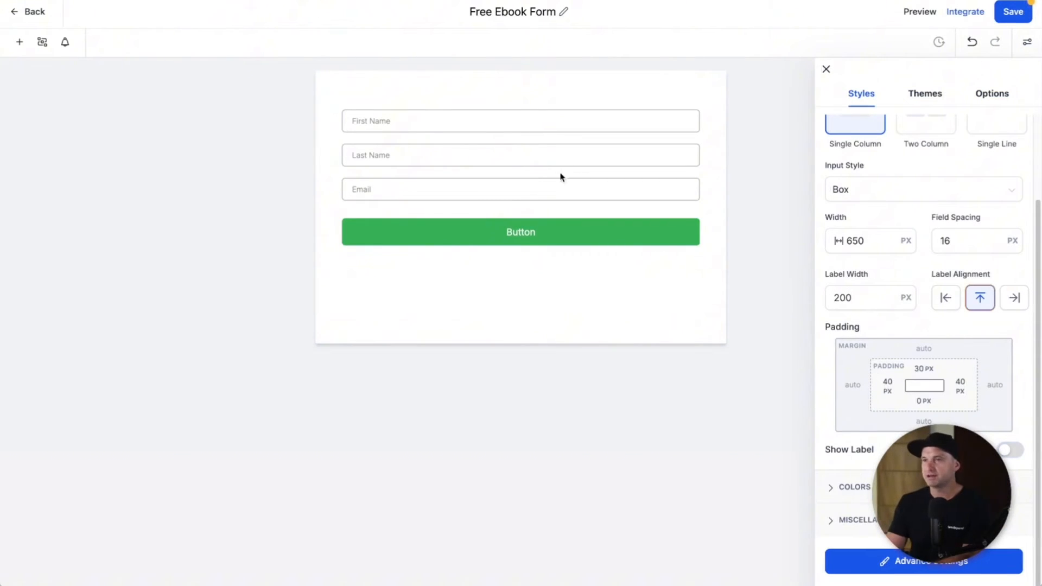
Step: Relabel the submit button 'Get Free Download', make it teal #009CA2FF, and save the form
click(480, 230)
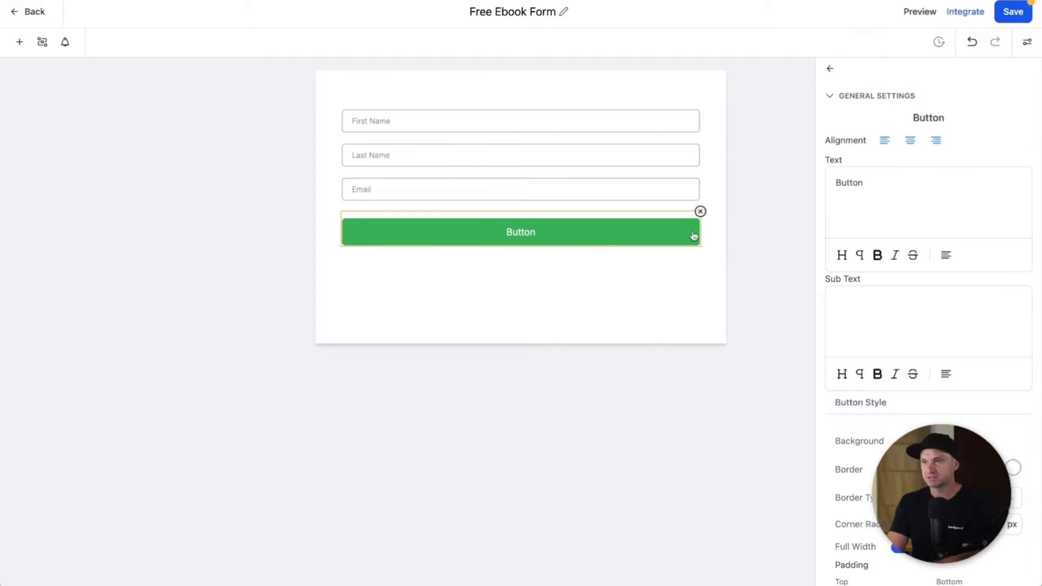
double_click(887, 184)
text(G)
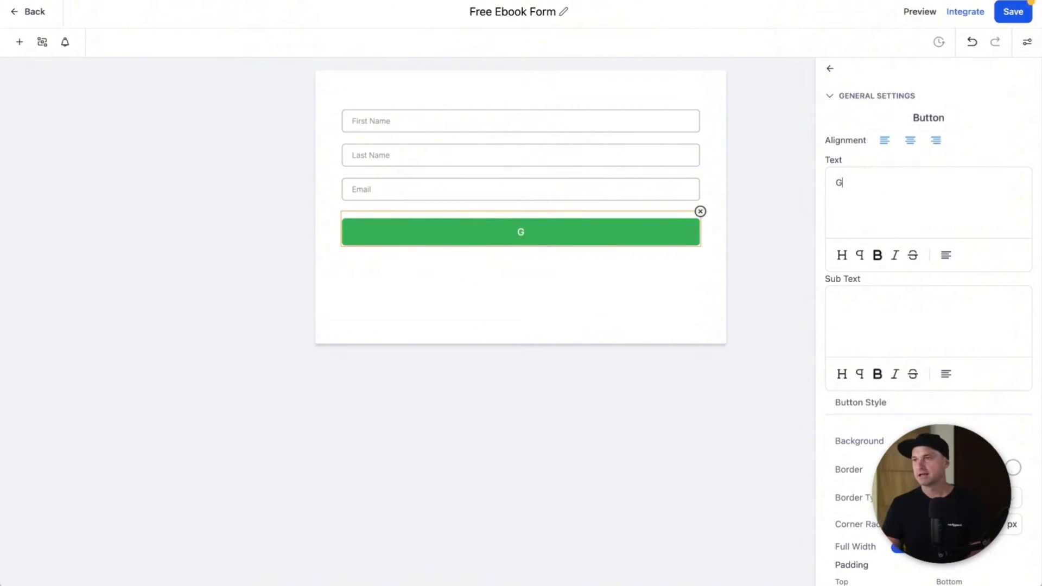
text(et Free Download)
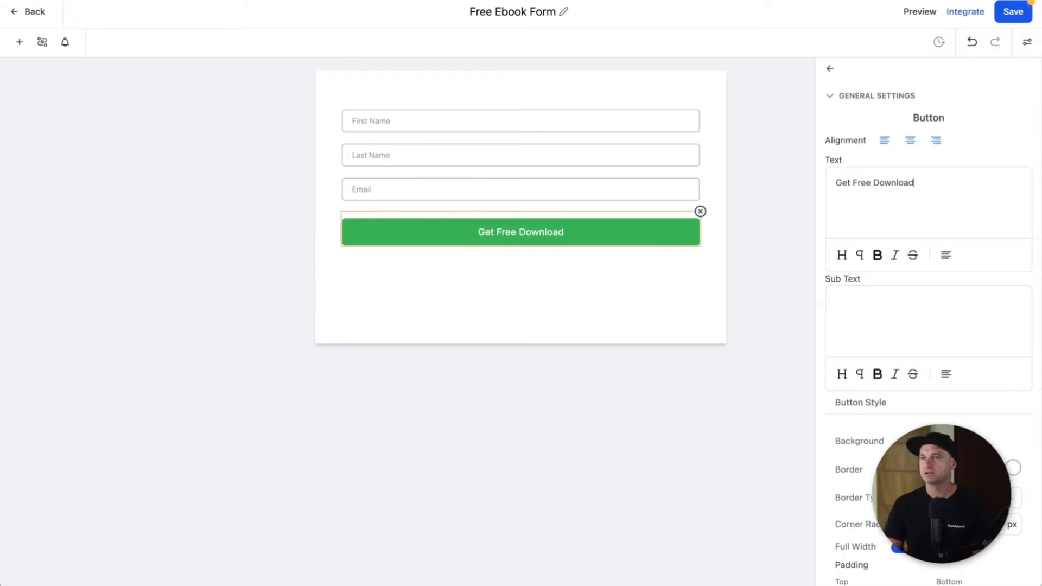
click(908, 440)
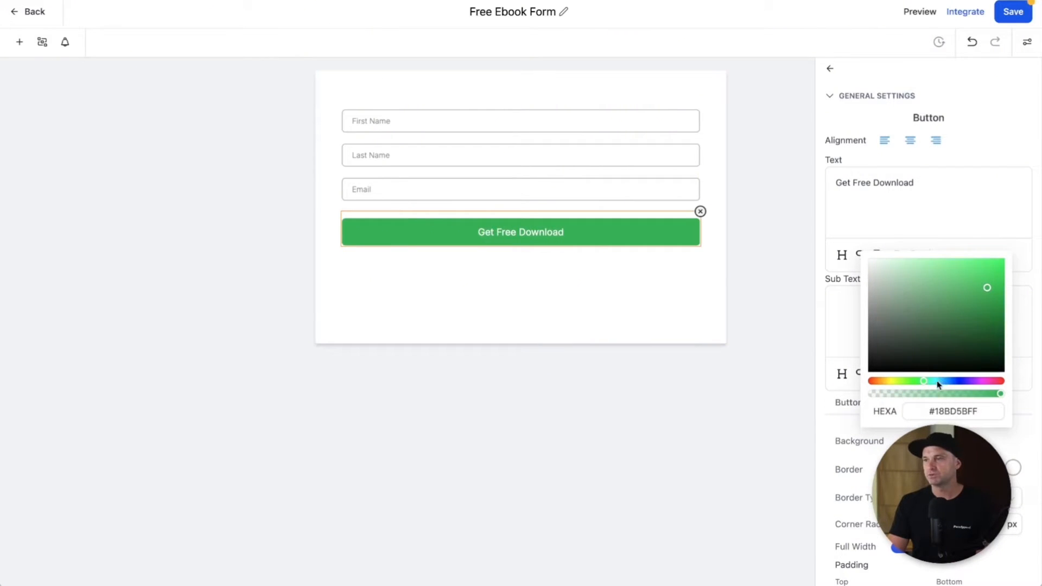
drag(946, 328, 1009, 300)
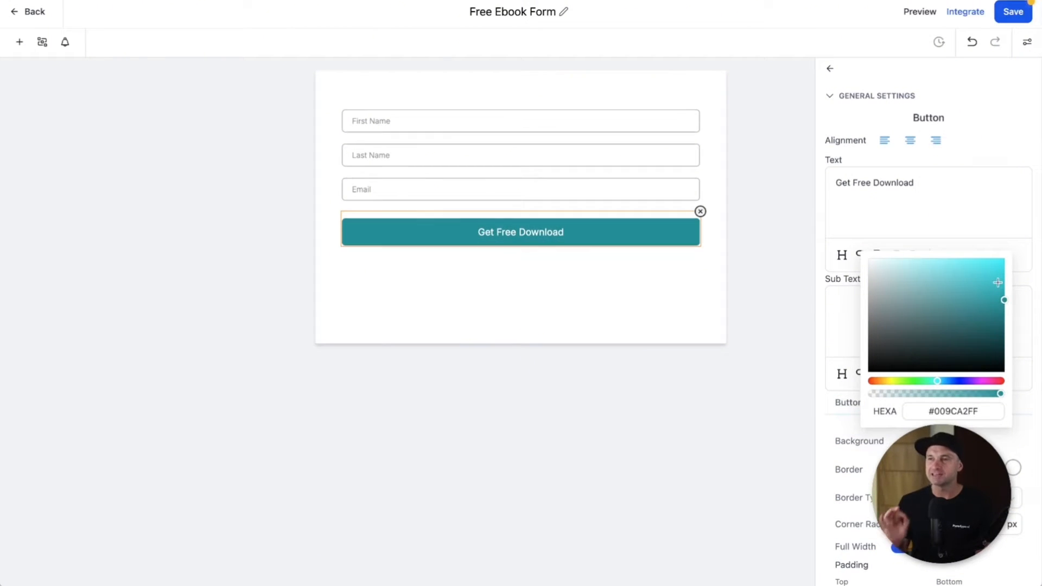
click(1007, 15)
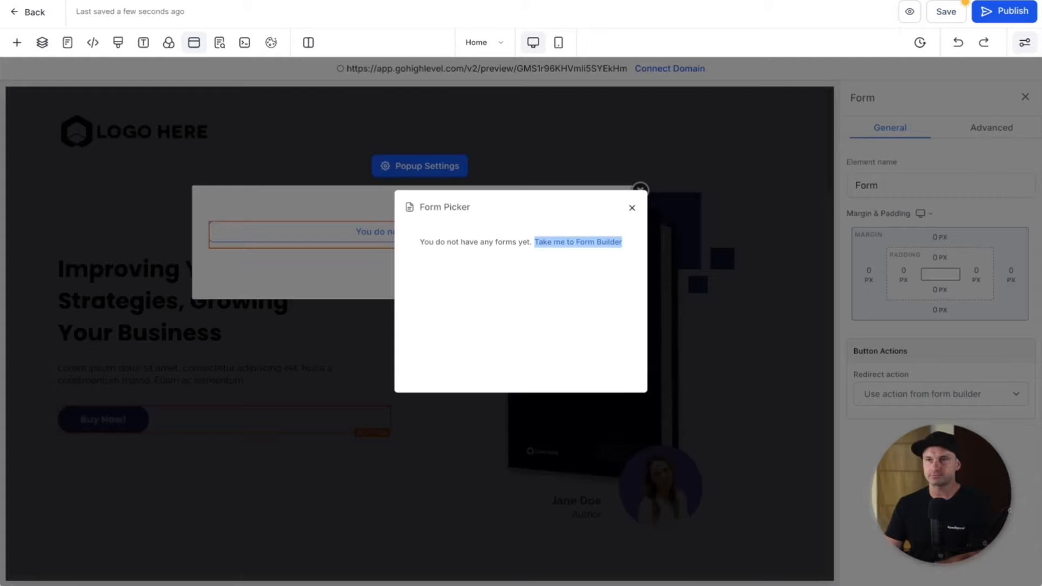
Step: Close the Form Picker and attach the Free Ebook Form to the popup's form element
click(632, 208)
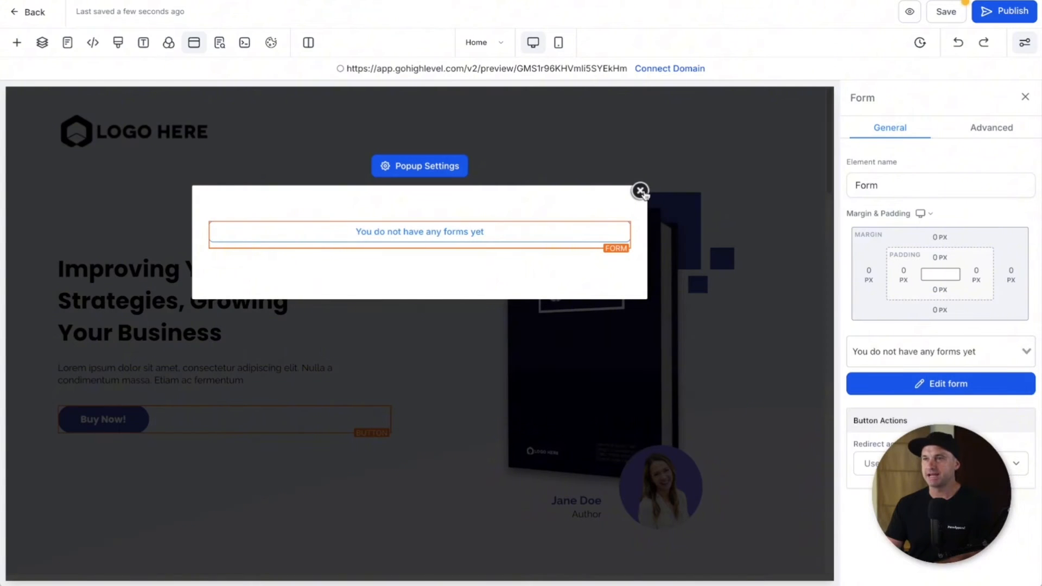
click(641, 191)
click(946, 12)
click(219, 42)
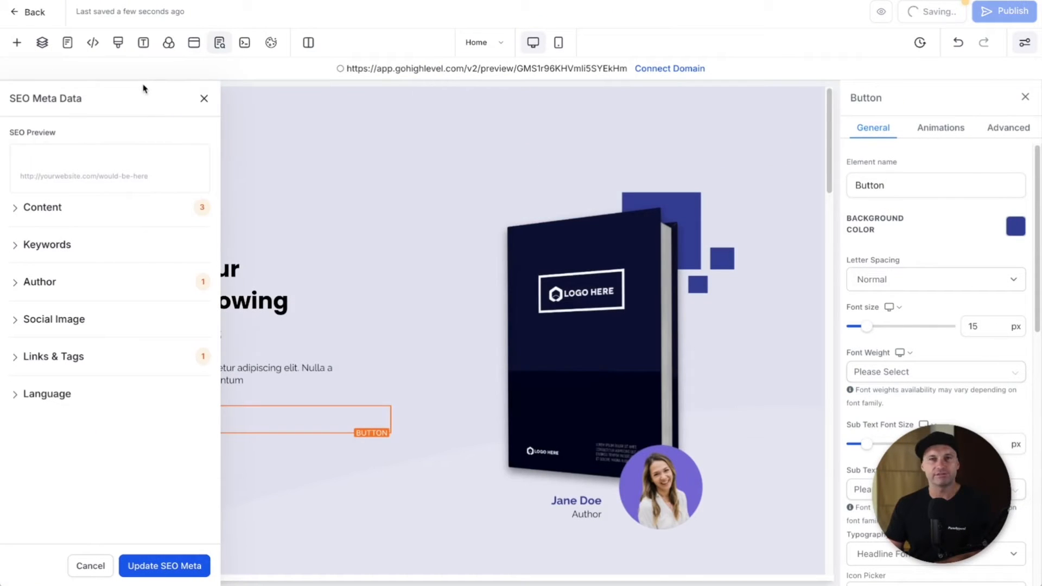
click(204, 98)
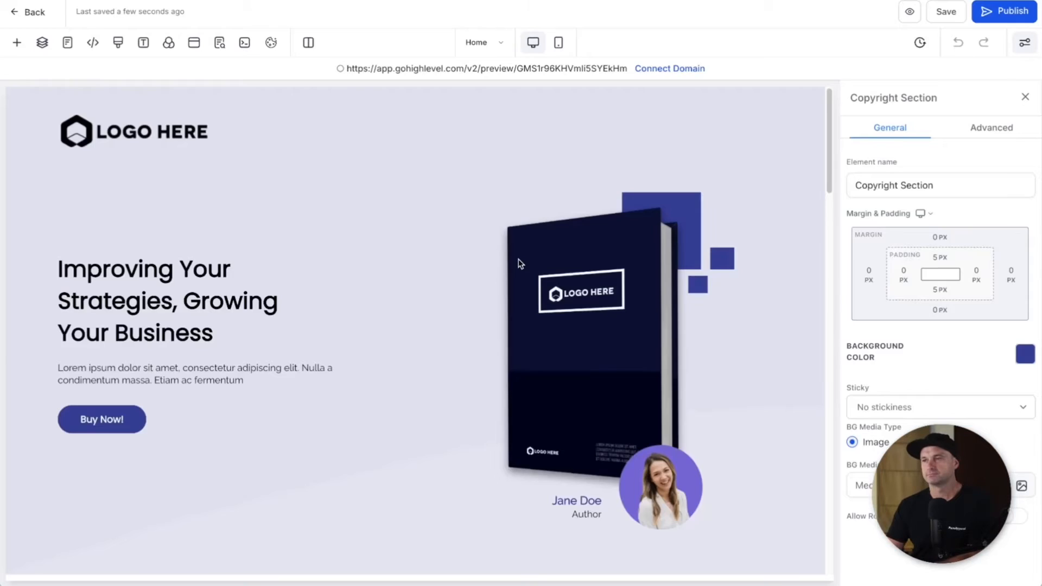
click(195, 43)
click(442, 232)
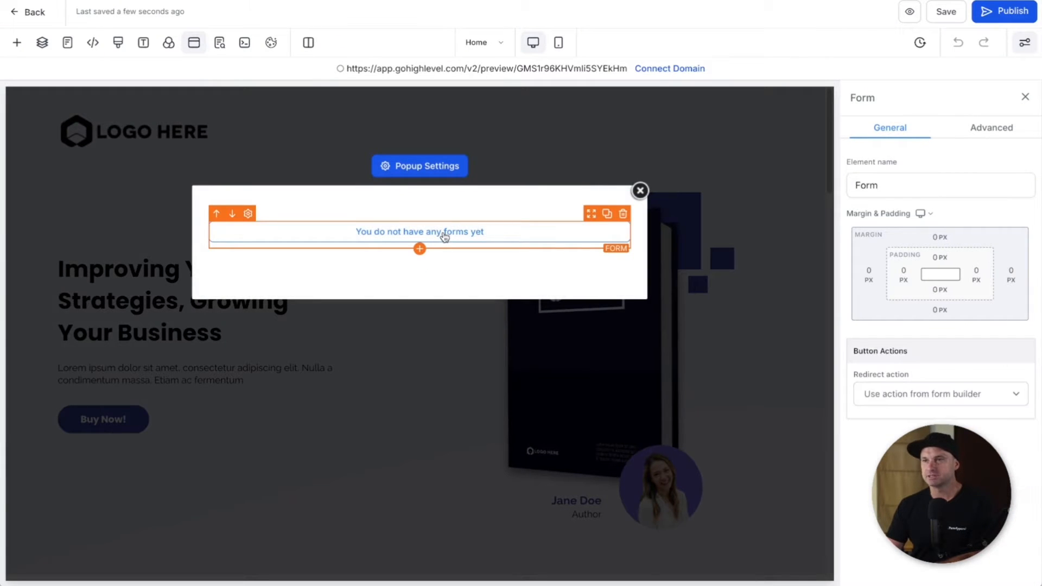
click(896, 359)
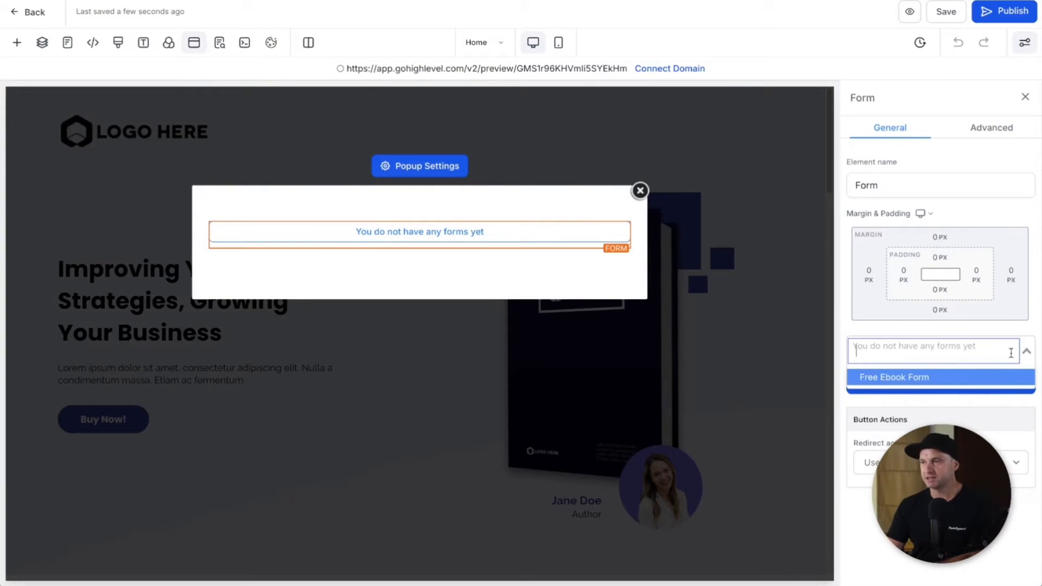
click(904, 379)
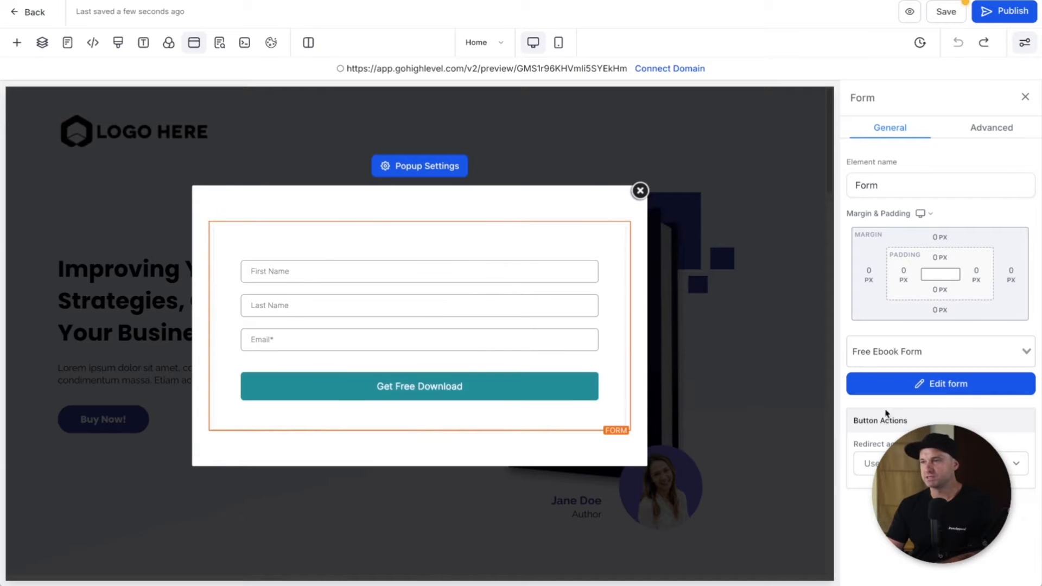
Step: Change the popup width from Medium to Small in Popup Settings
click(445, 173)
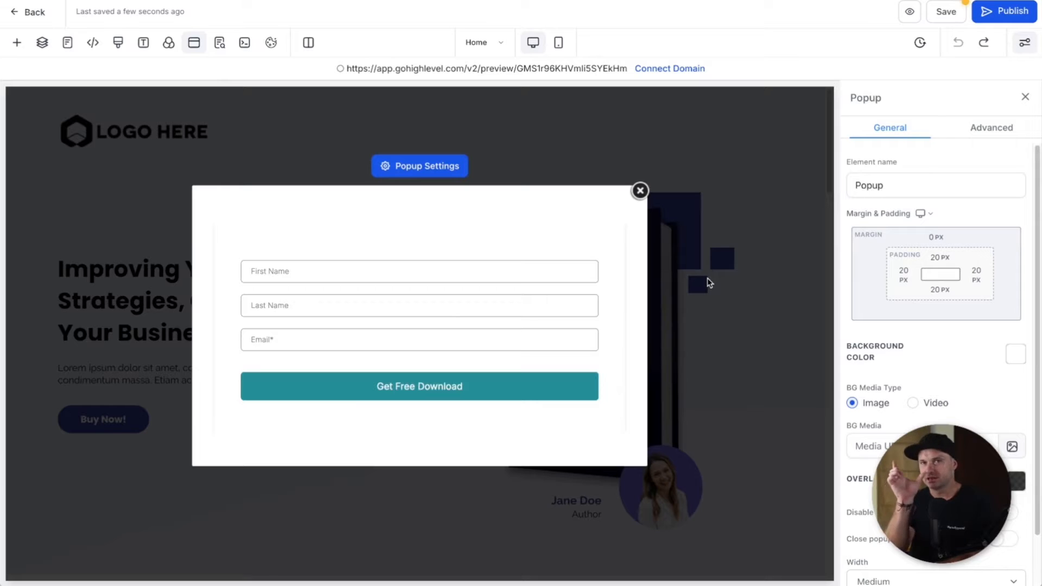
scroll(923, 521, down, 1)
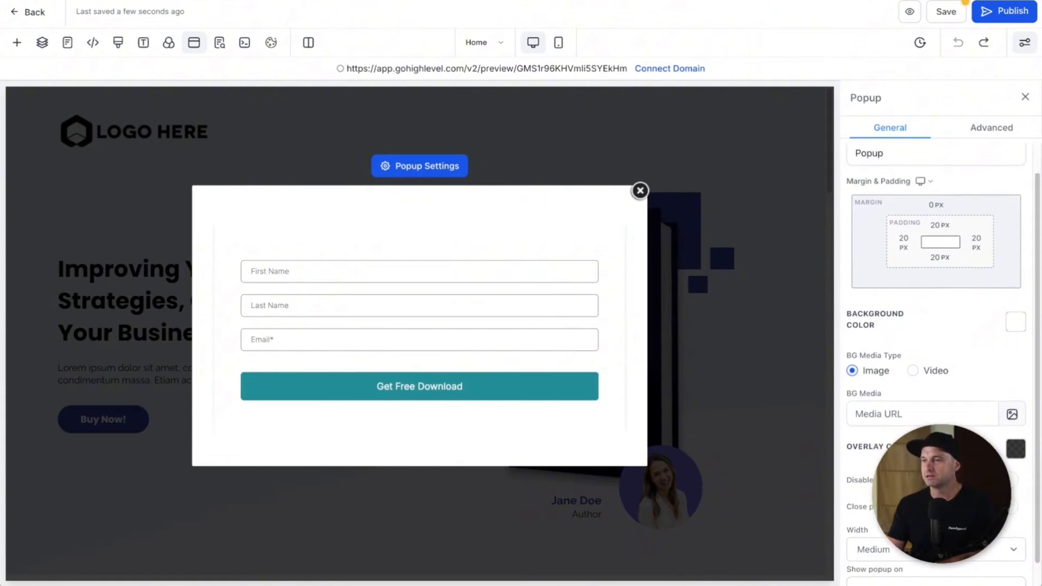
click(917, 550)
click(918, 550)
click(885, 549)
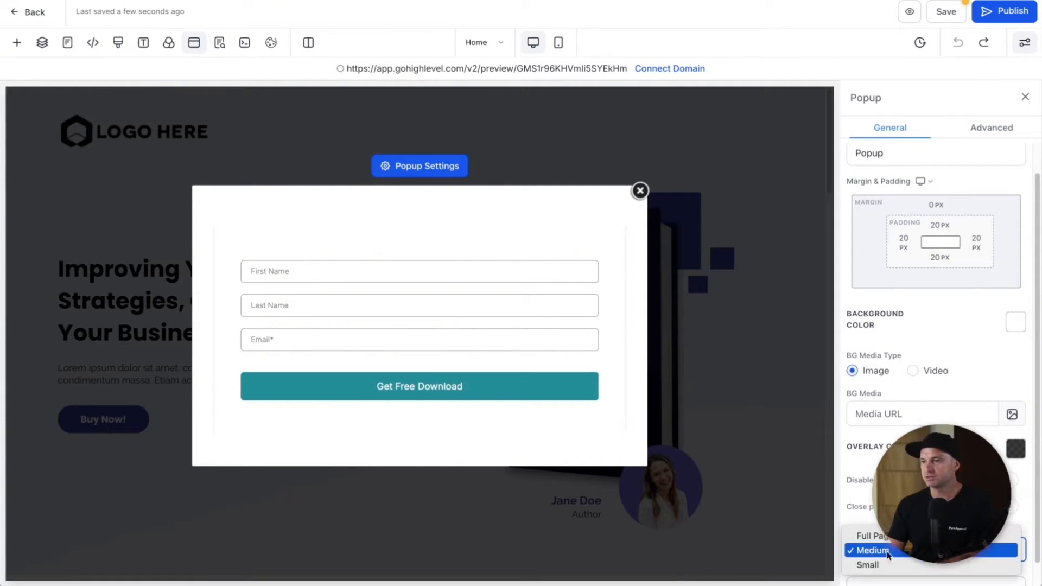
click(884, 564)
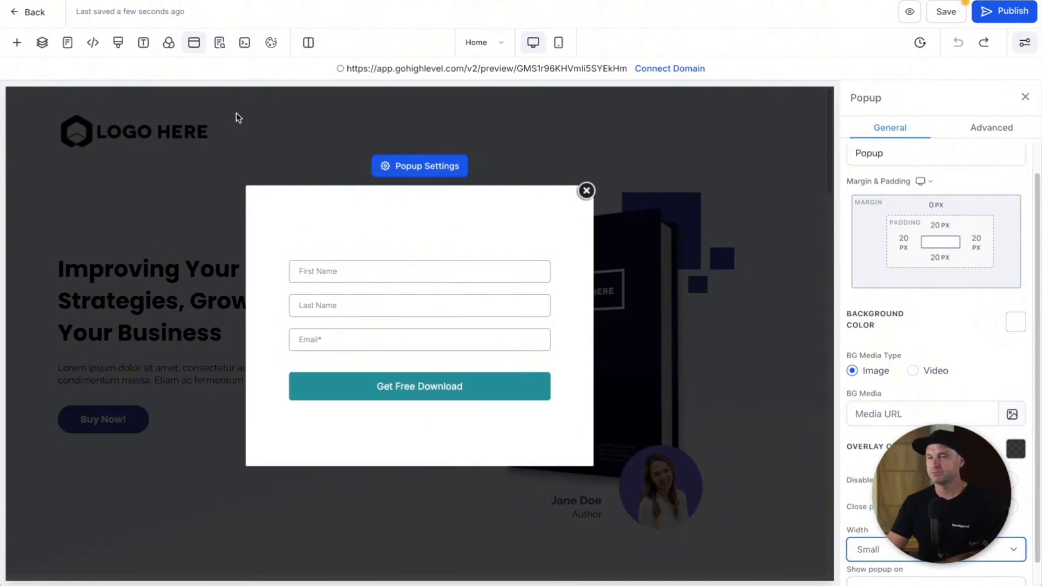
Step: Add a Headline element to the popup and move it above the form
click(17, 41)
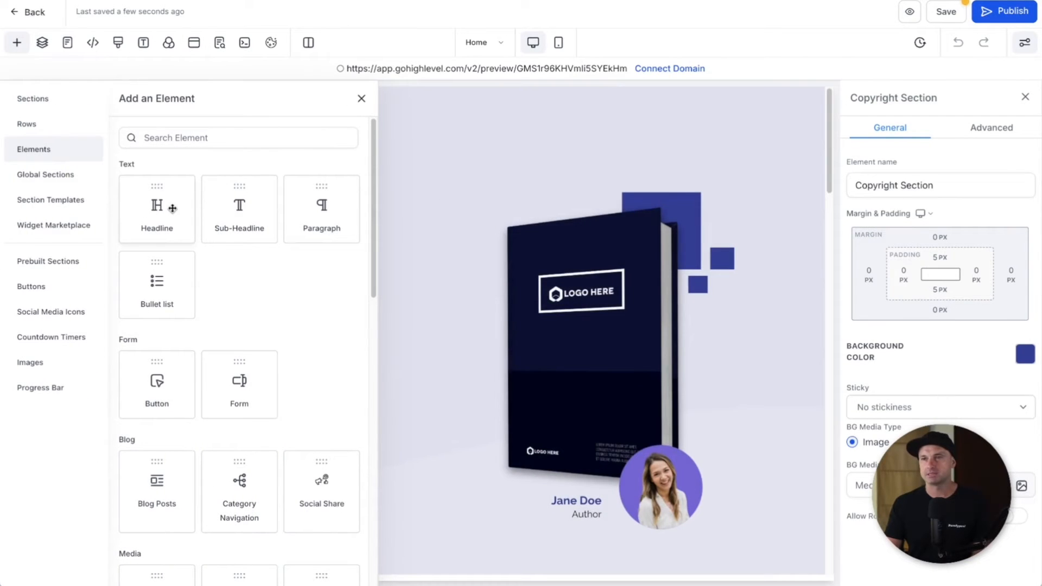
click(194, 43)
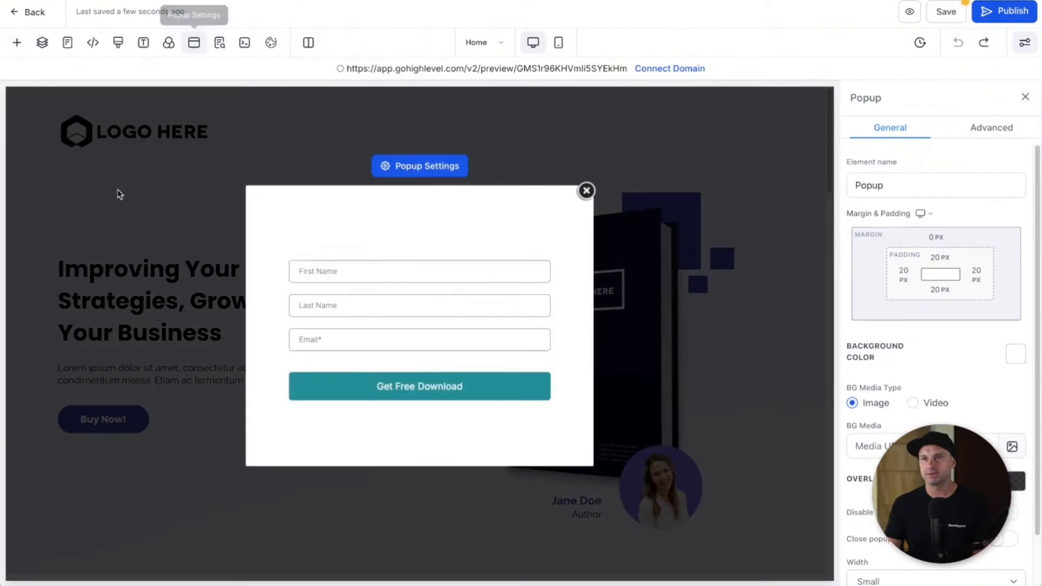
click(362, 240)
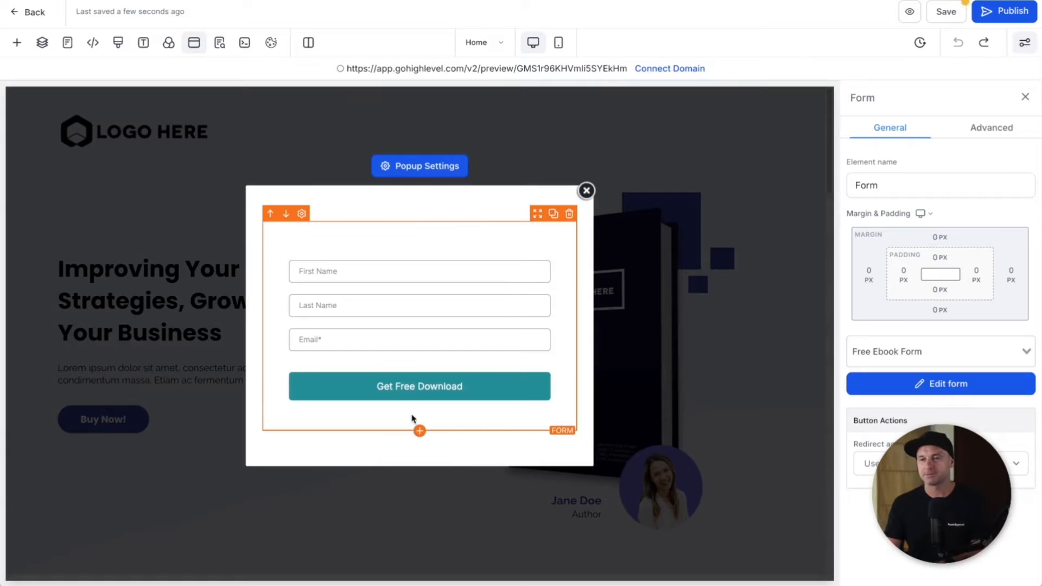
click(420, 432)
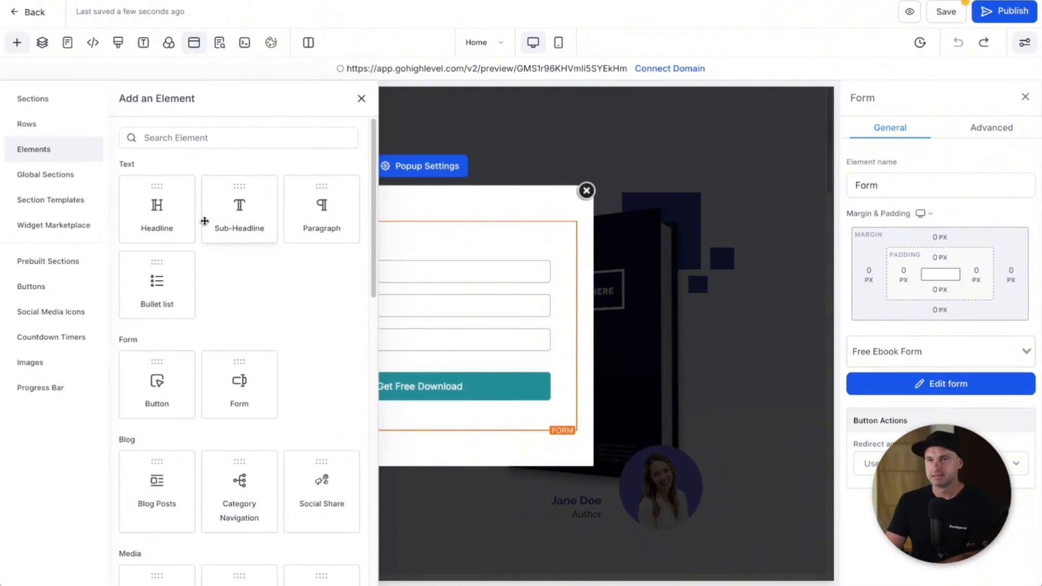
click(167, 217)
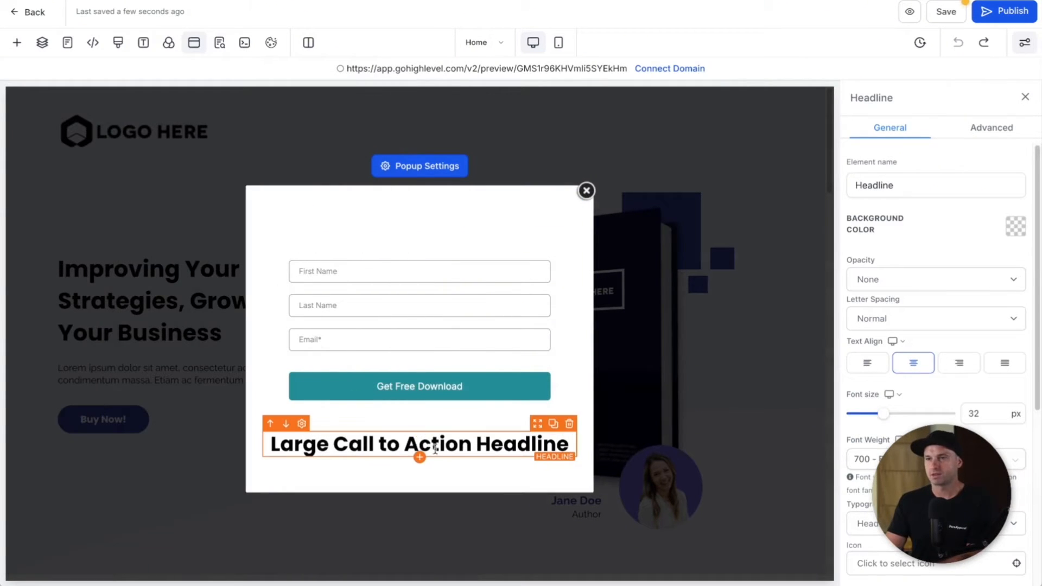
drag(533, 432, 518, 228)
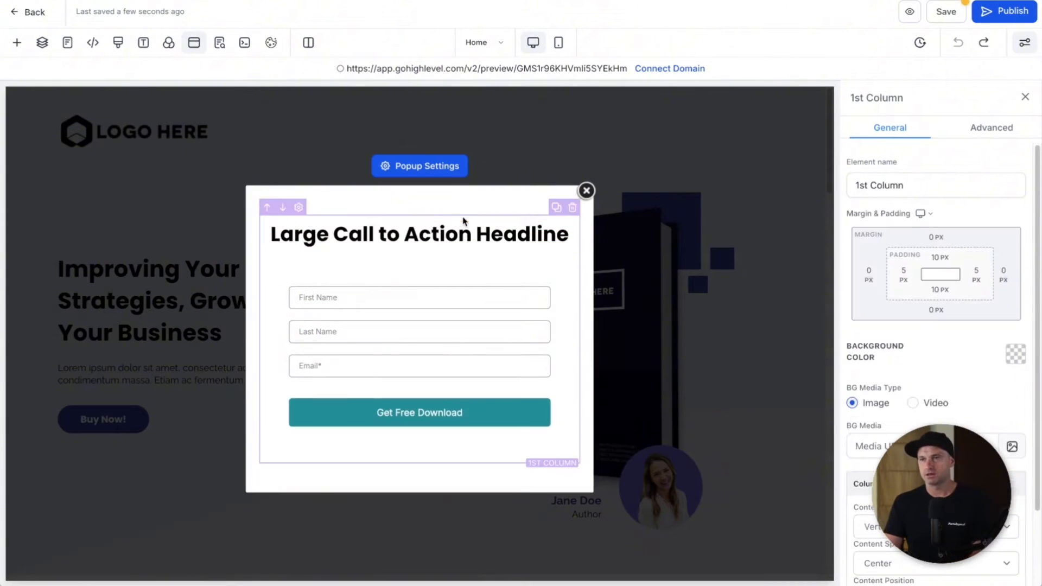
Step: Change the headline to 'Get this awesome free ebook that will change the way you do business, forever!'
double_click(455, 233)
triple_click(455, 231)
text(Get t)
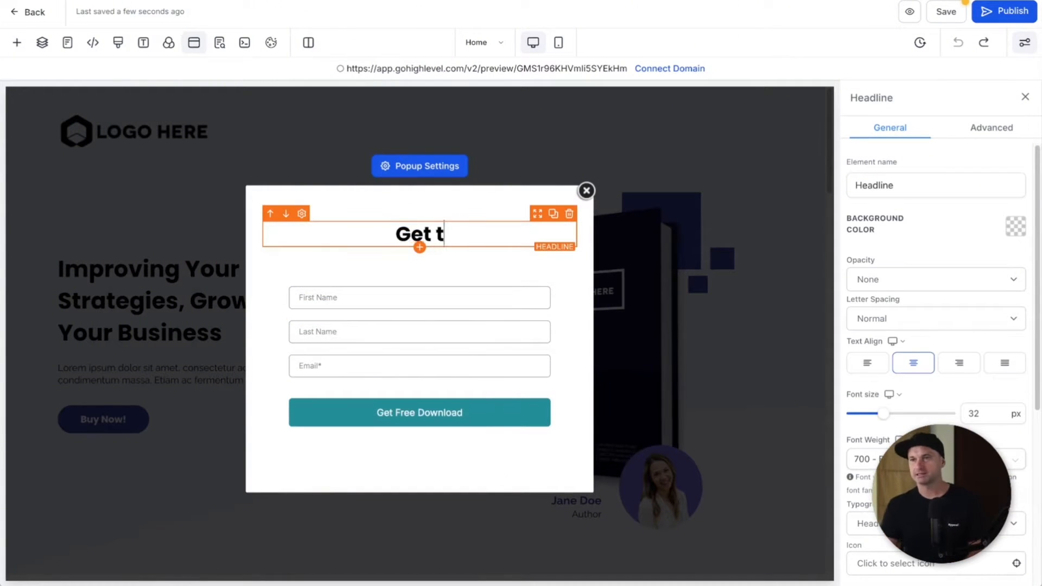
text(his awesome free )
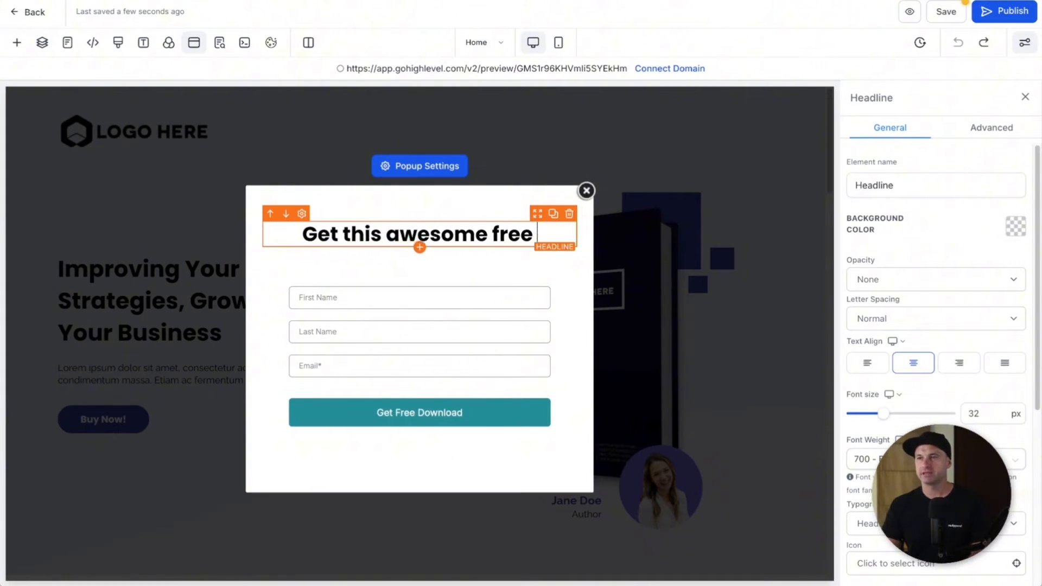
text(ebook that will cha)
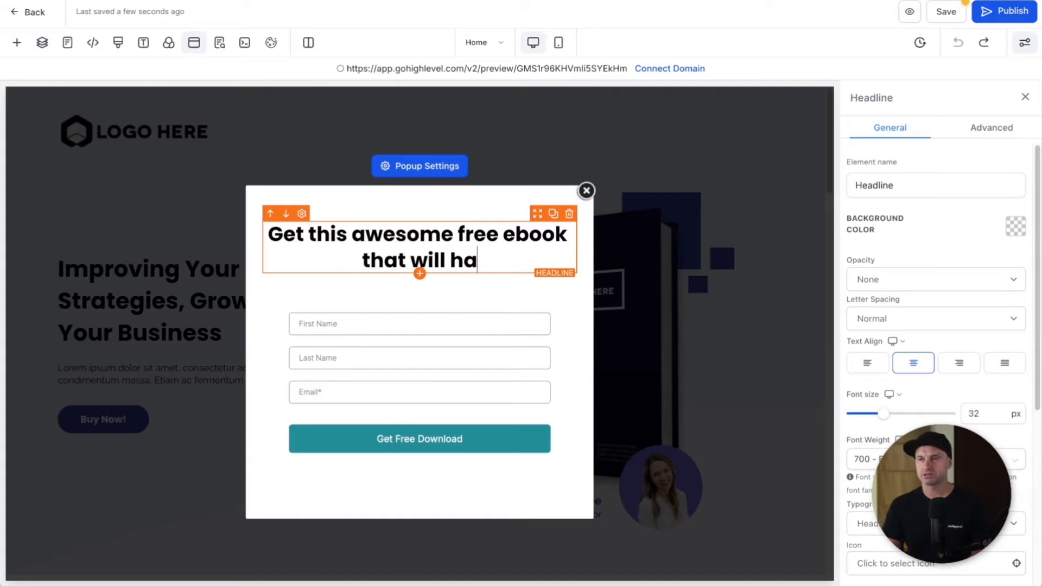
text(nge the way you do bu in)
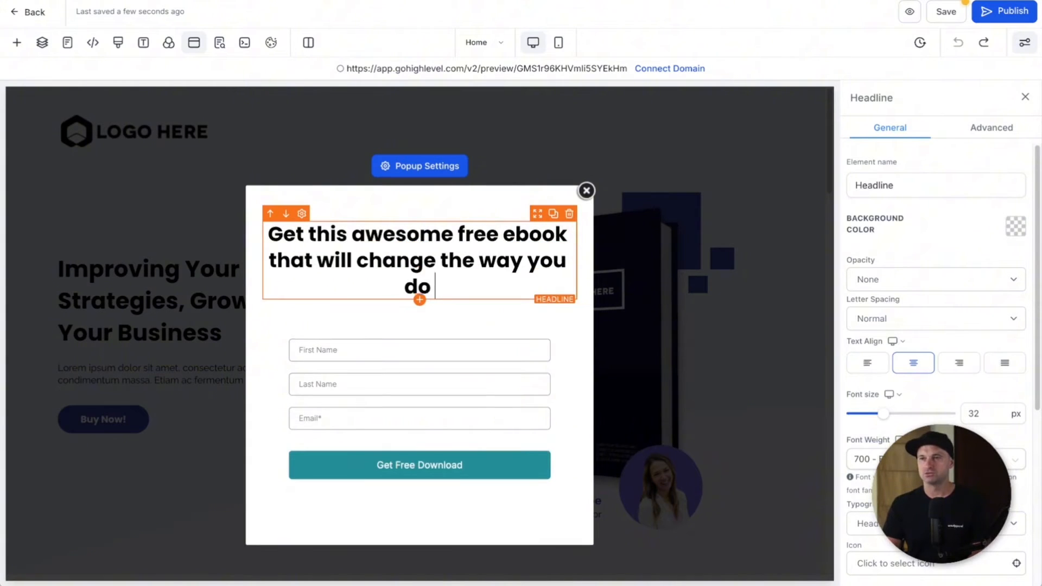
key(BackSpace)
key(BackSpace)
key(BackSpace)
text(siness, forever!)
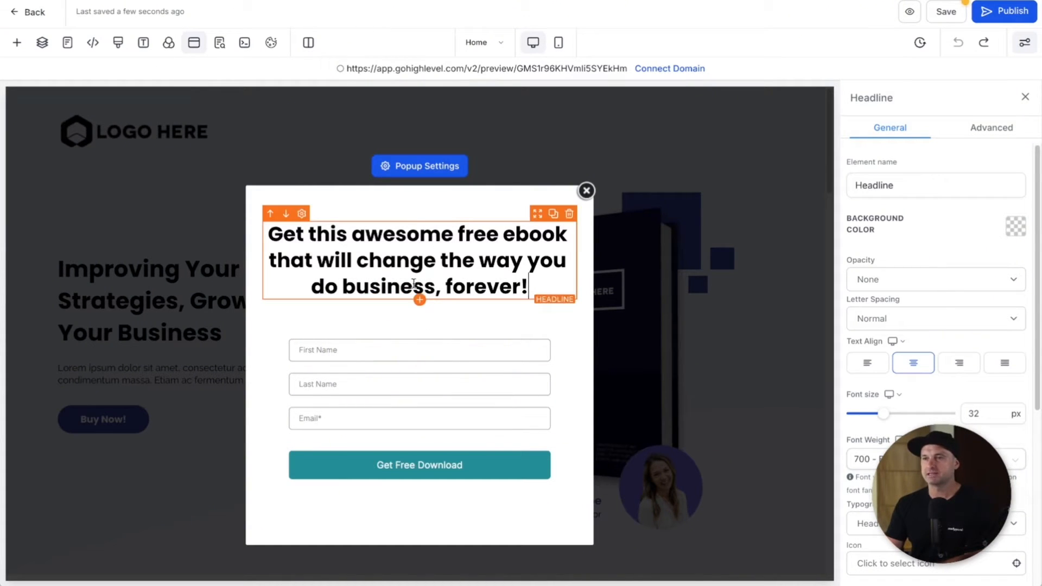
click(420, 299)
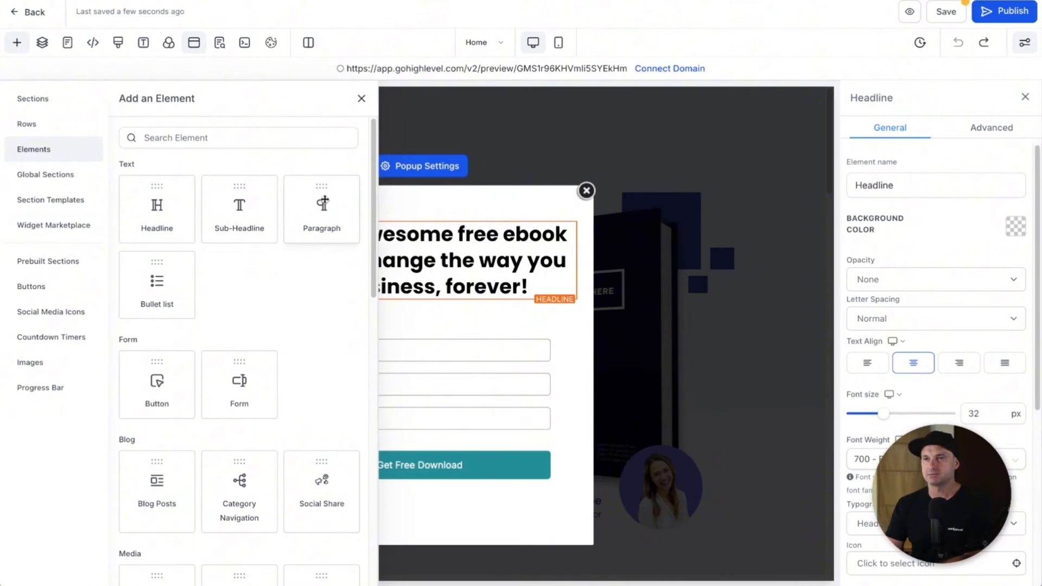
Step: Add a paragraph under the headline reading 'Add in your name and email to get sent the free ebook'
click(324, 202)
triple_click(463, 318)
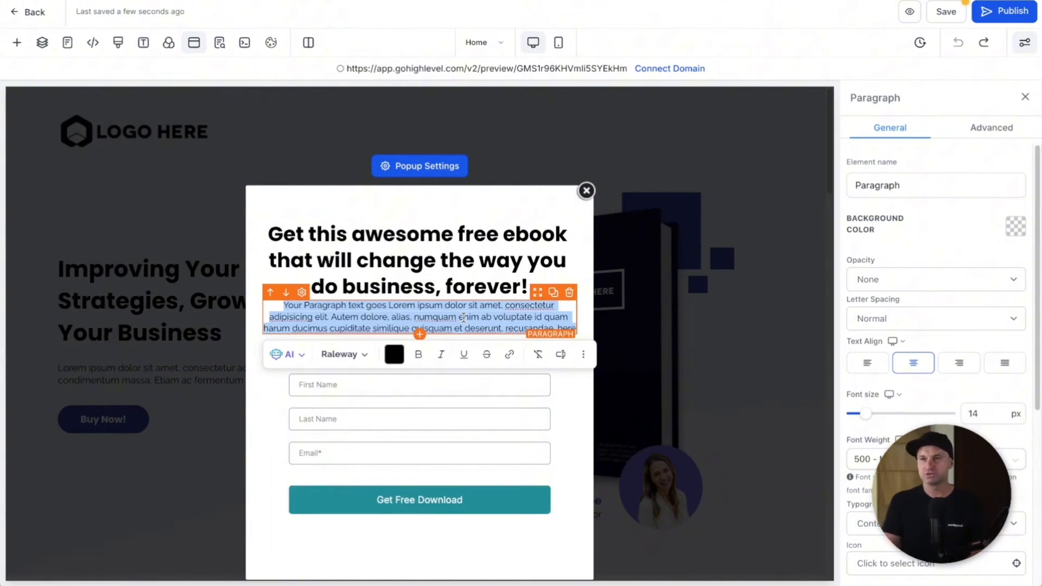
text(Add in your)
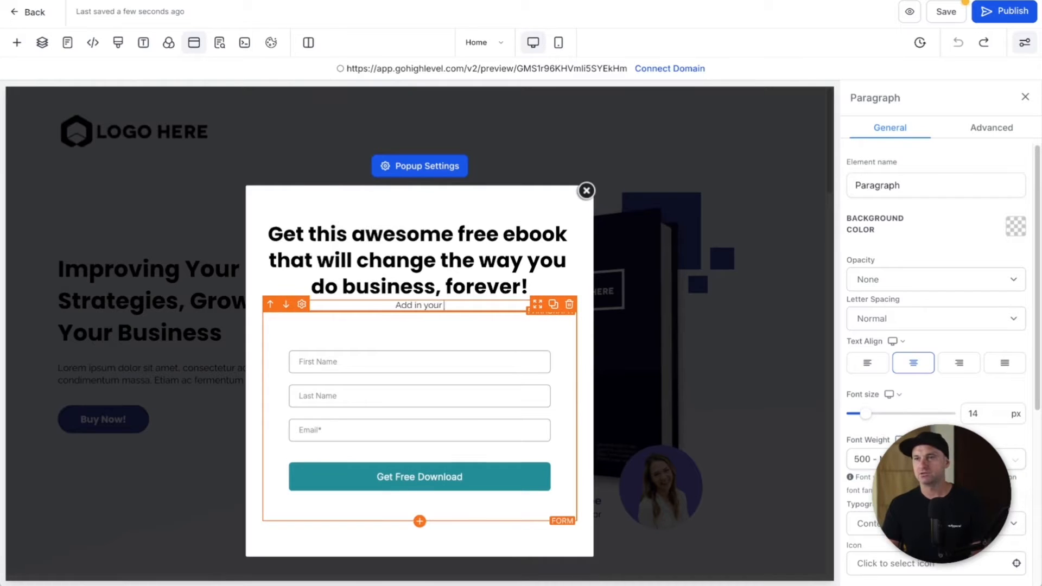
text( name and email)
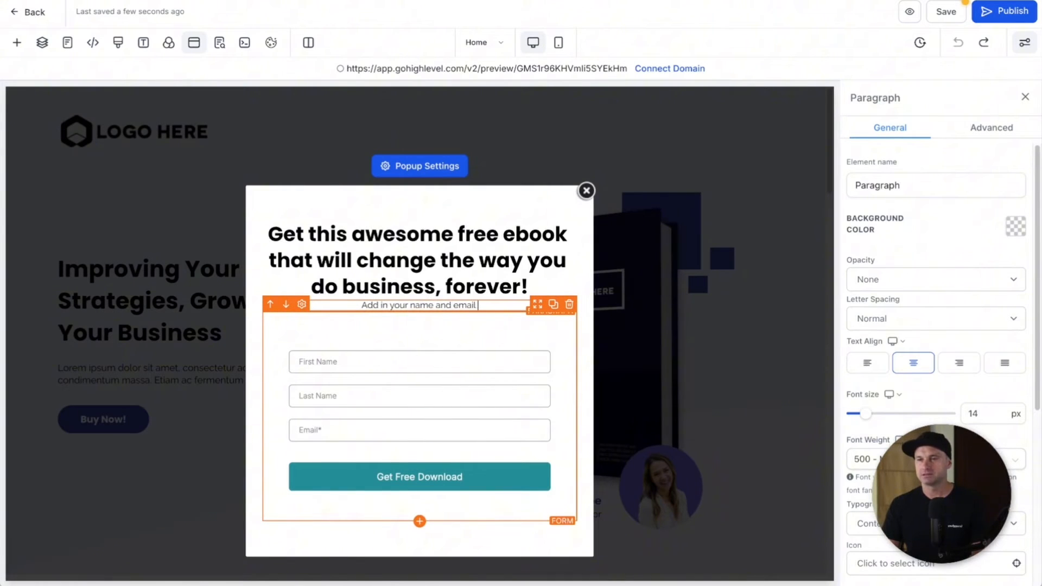
text( to get sent the free ebook)
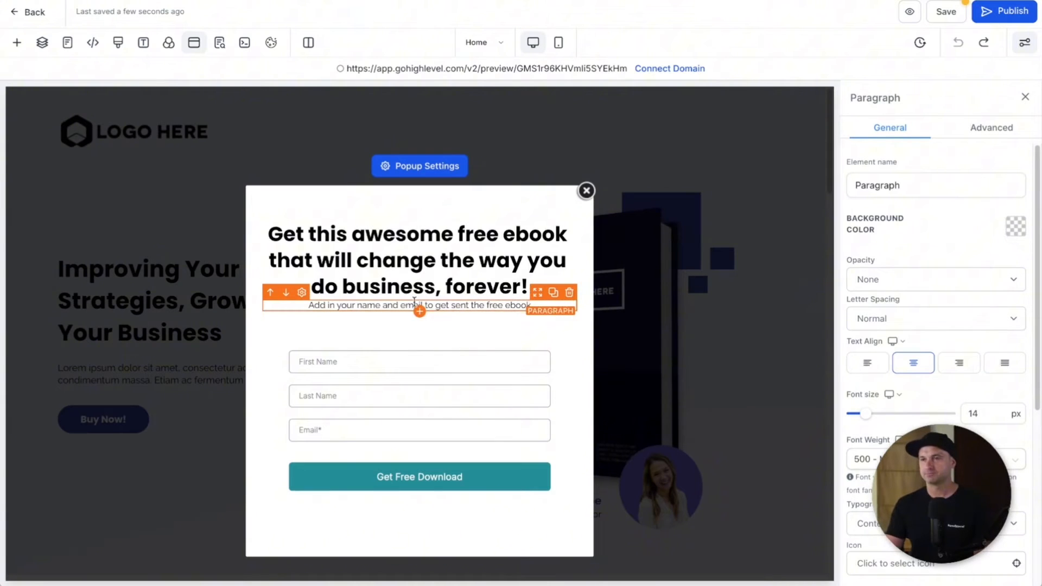
Step: Set the paragraph's Margin & Padding spacing to 10 px and select the value for editing
click(479, 261)
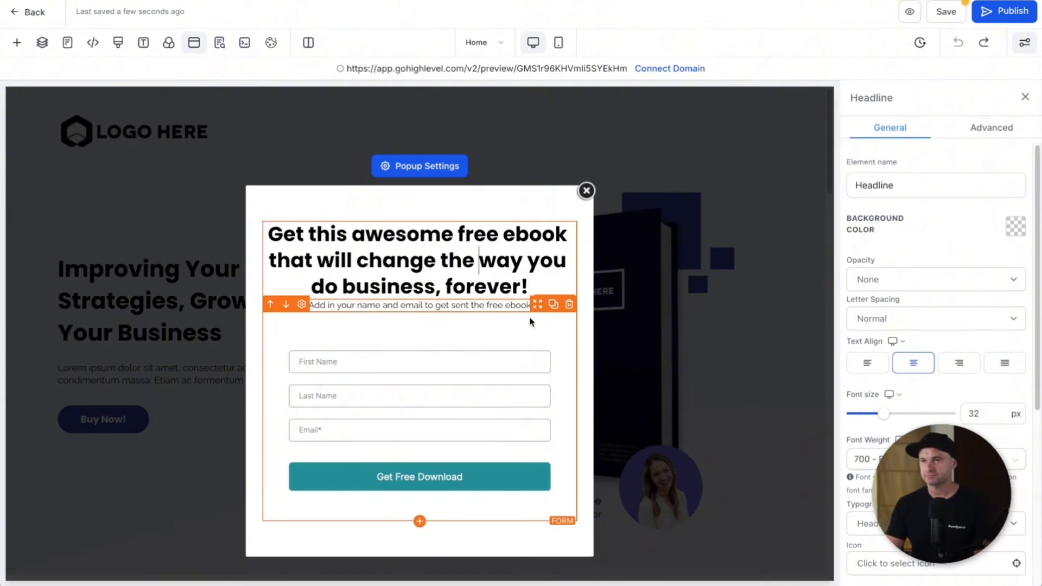
click(519, 305)
scroll(889, 548, down, 5)
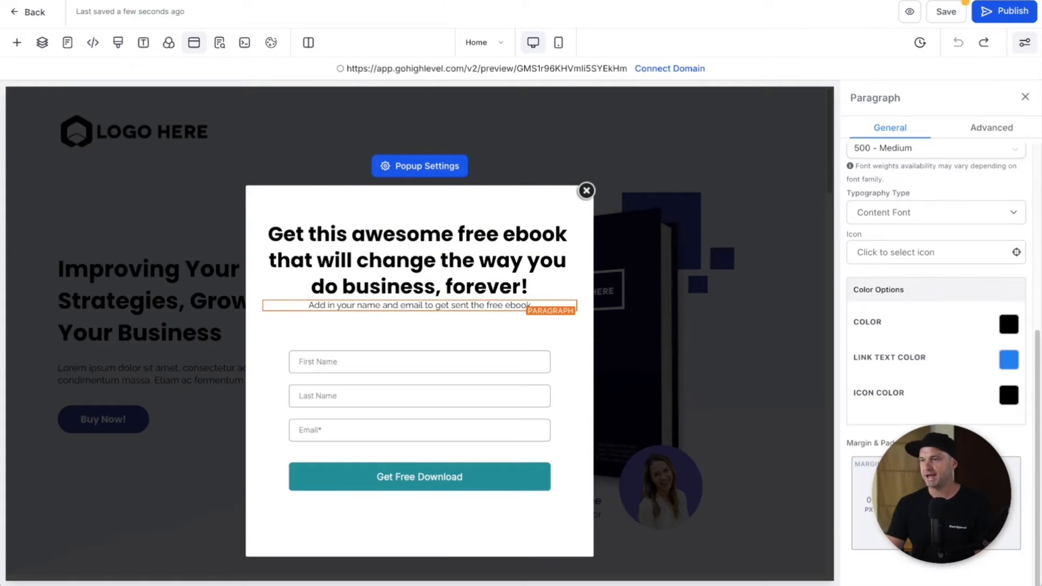
click(936, 484)
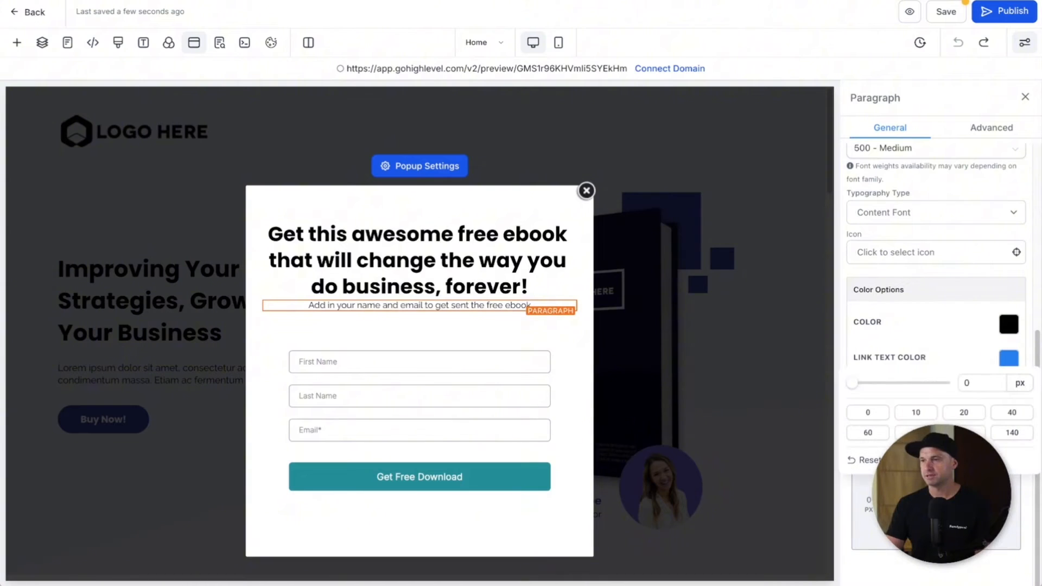
click(915, 414)
double_click(967, 385)
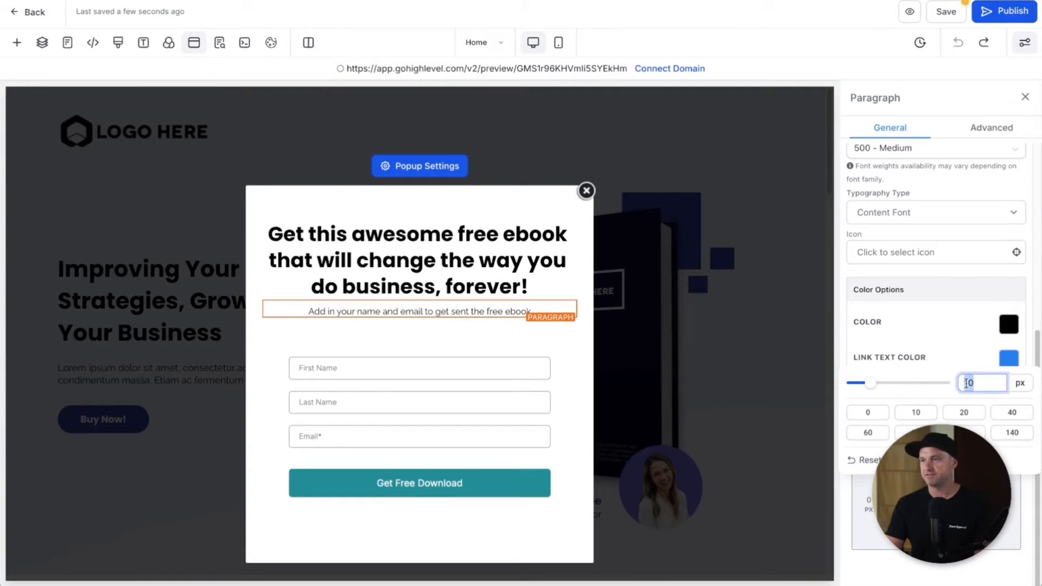
Step: Change the paragraph spacing to 5 px, save the funnel and close SEO Meta Data
text(5)
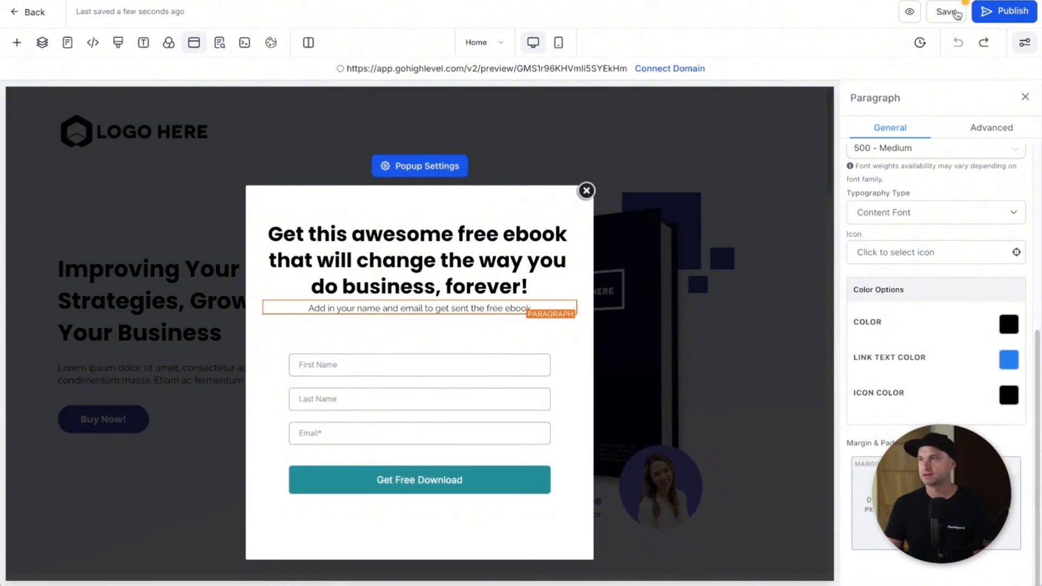
click(947, 12)
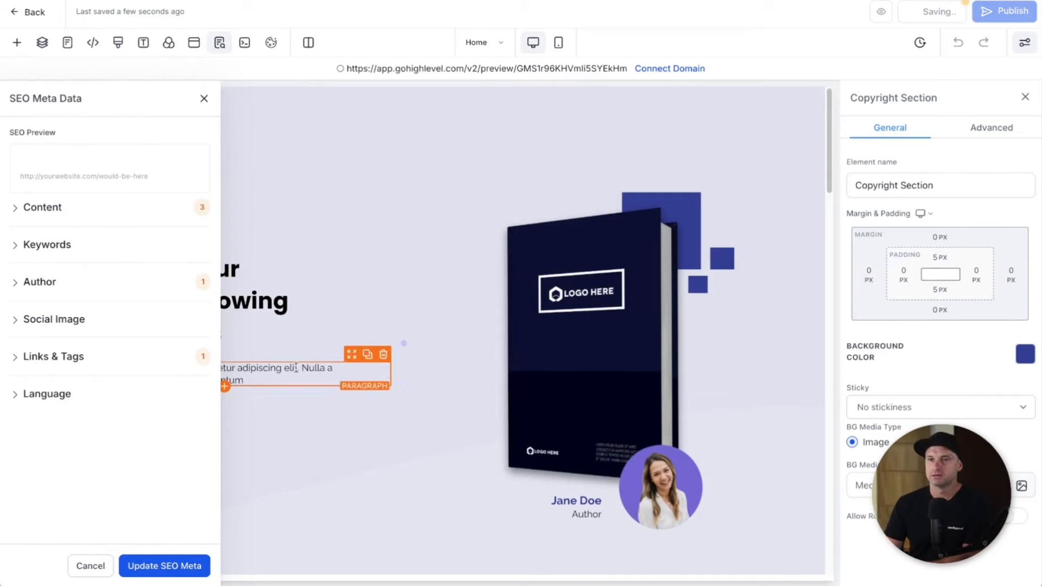
click(204, 98)
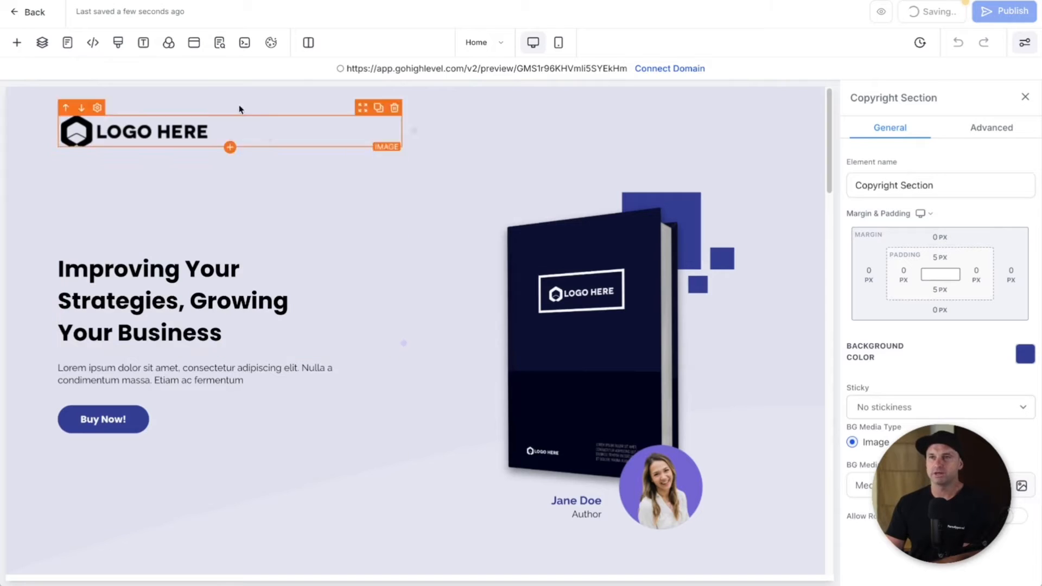
Step: Set the popup form's submit action to the third redirect option and start publishing the funnel
click(193, 44)
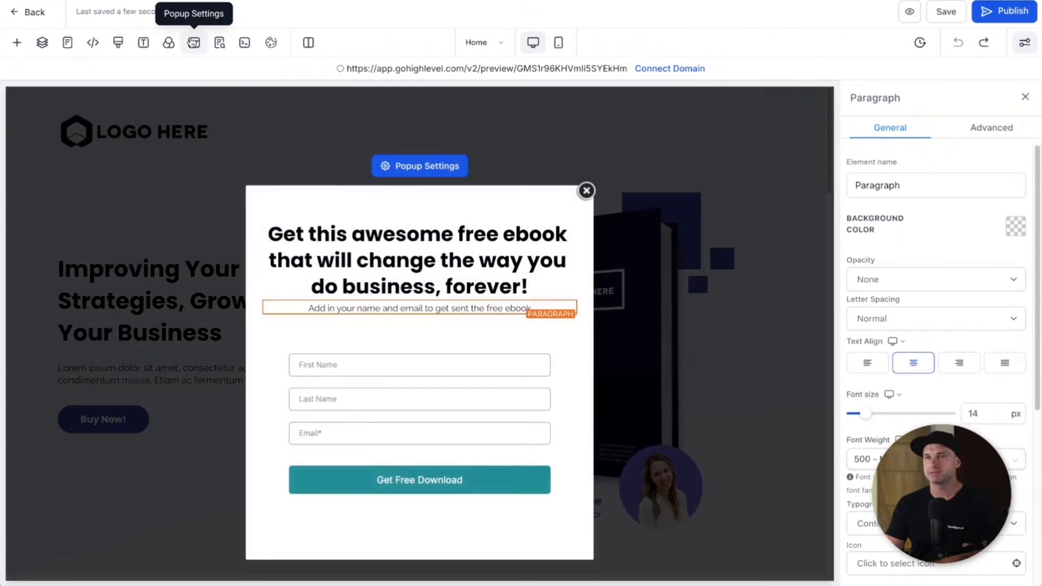
click(379, 401)
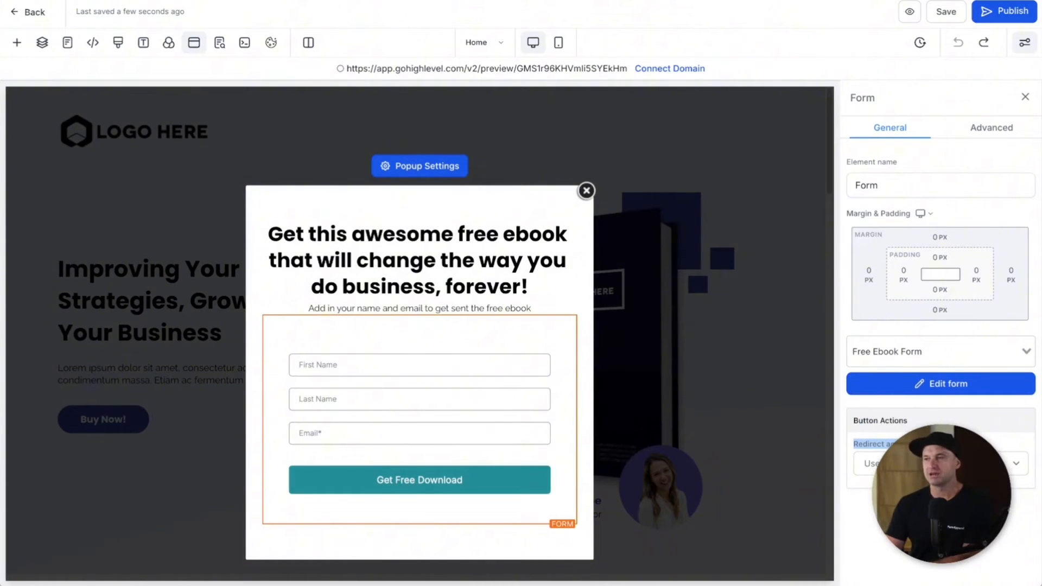
click(940, 464)
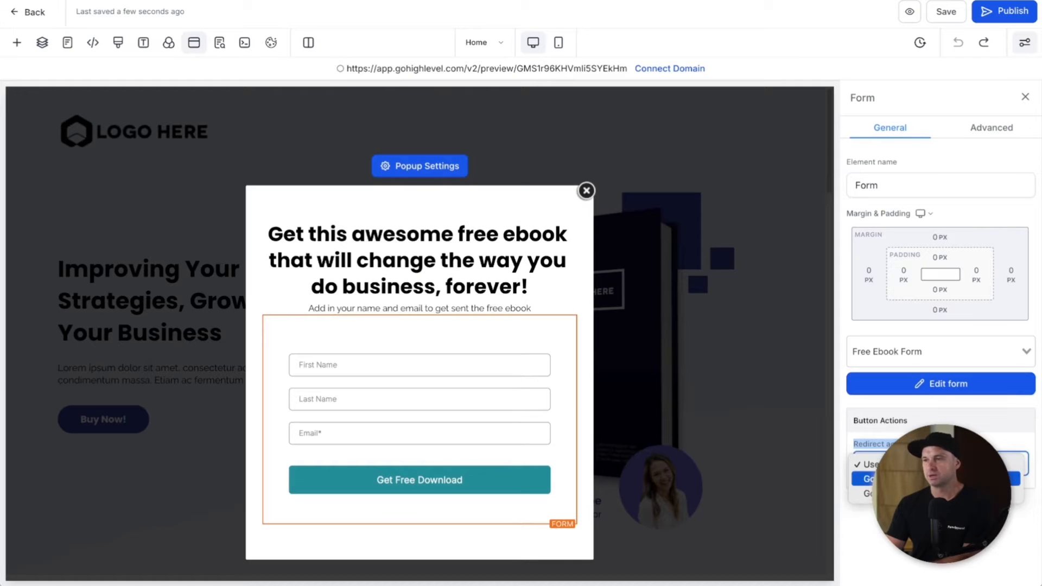
click(945, 493)
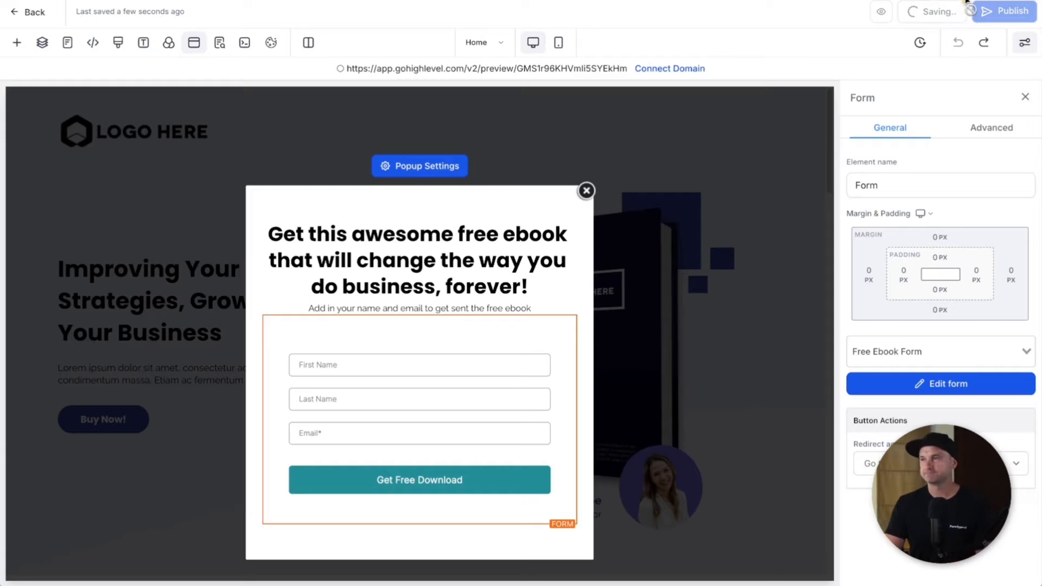
click(993, 22)
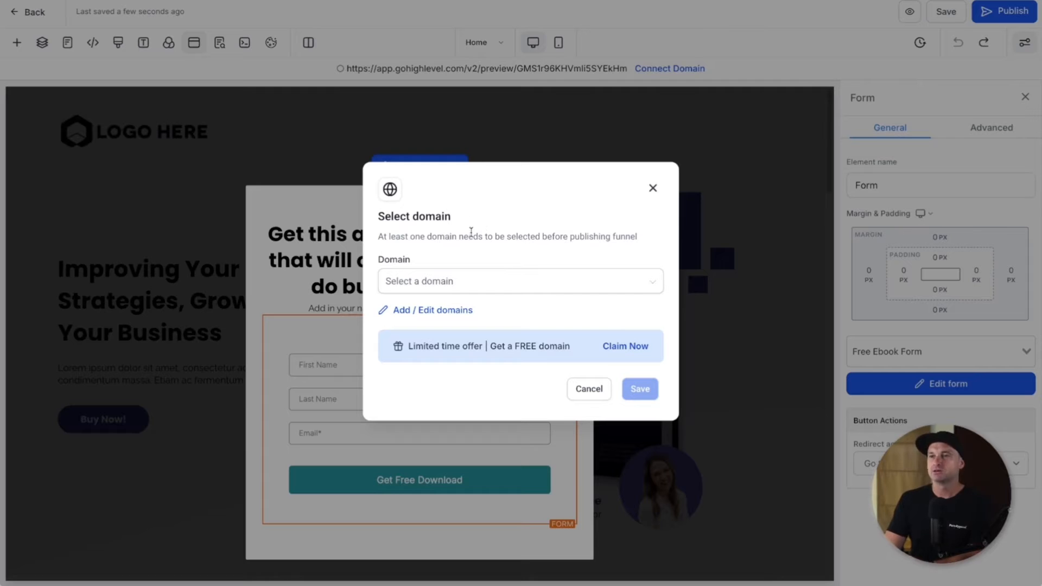
Step: Check the empty Domain dropdown, then go to Add / Edit domains in Settings > Domains
click(435, 275)
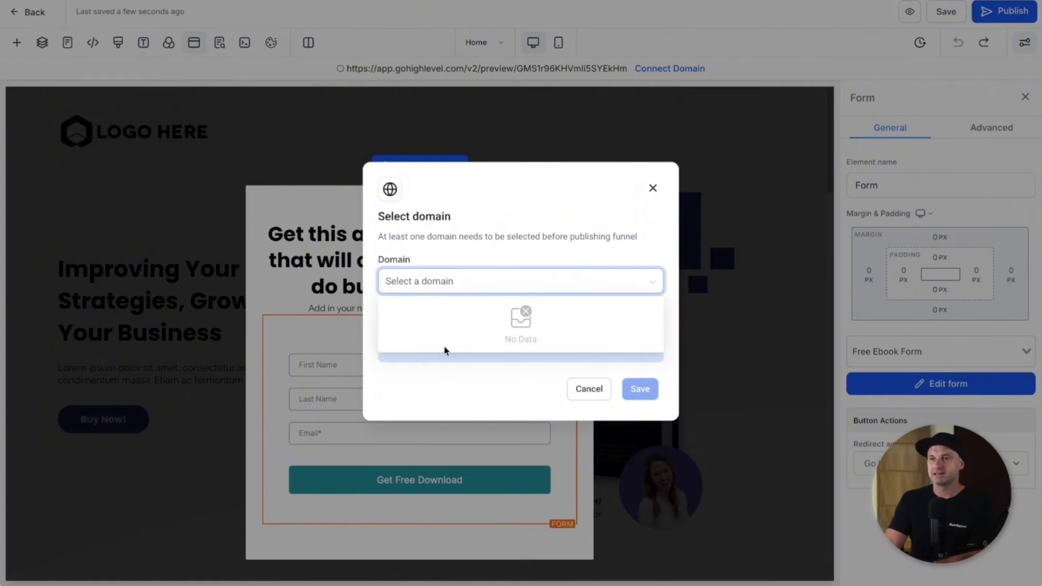
double_click(465, 266)
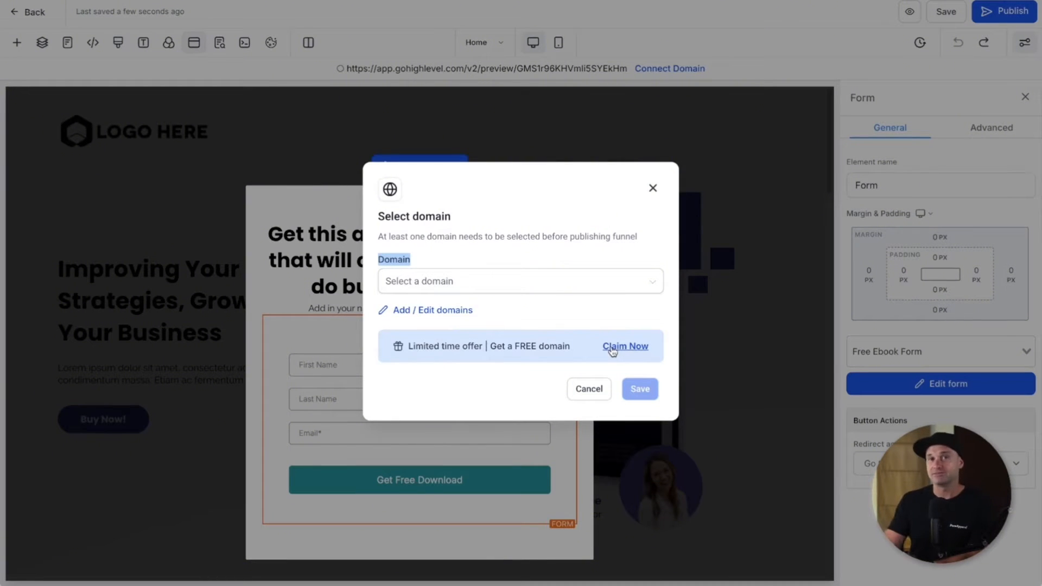
click(402, 313)
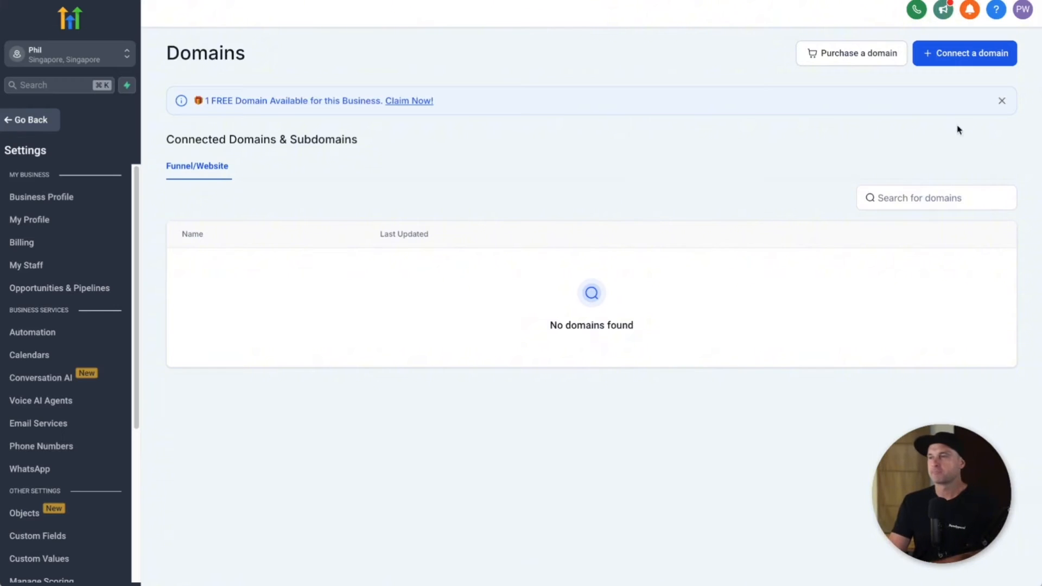
click(991, 60)
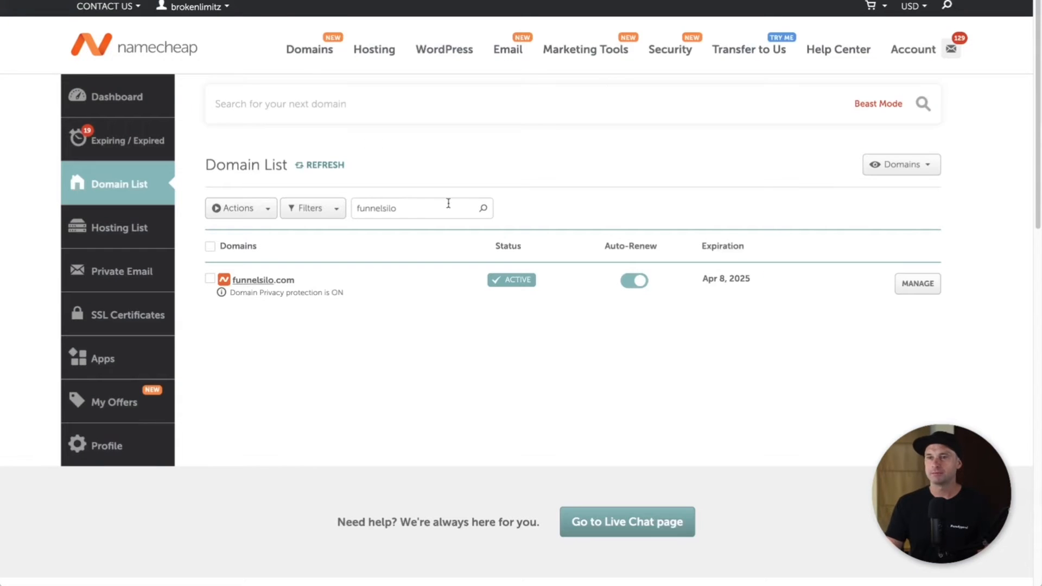
drag(297, 281, 232, 287)
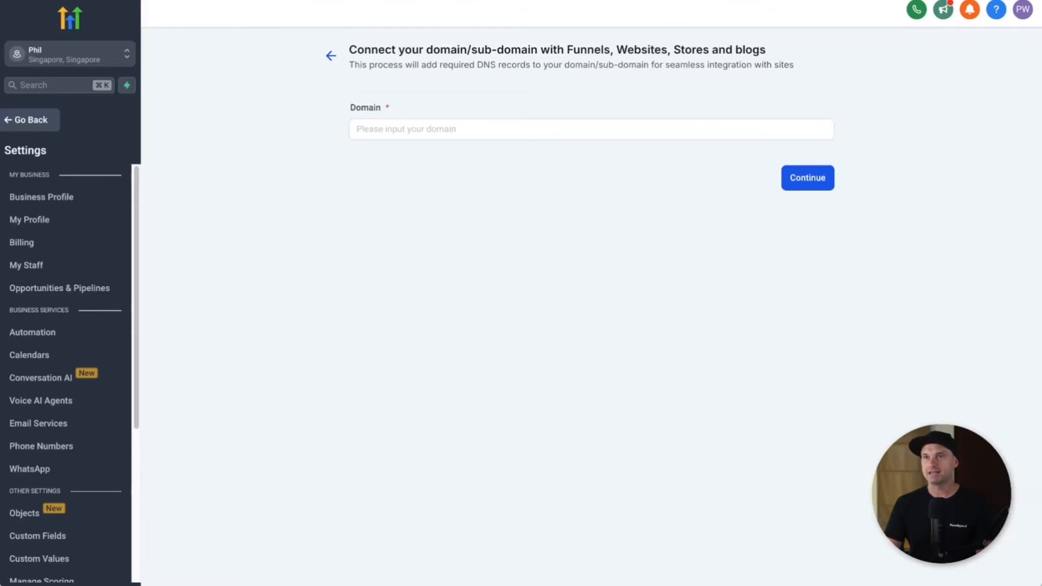
click(390, 127)
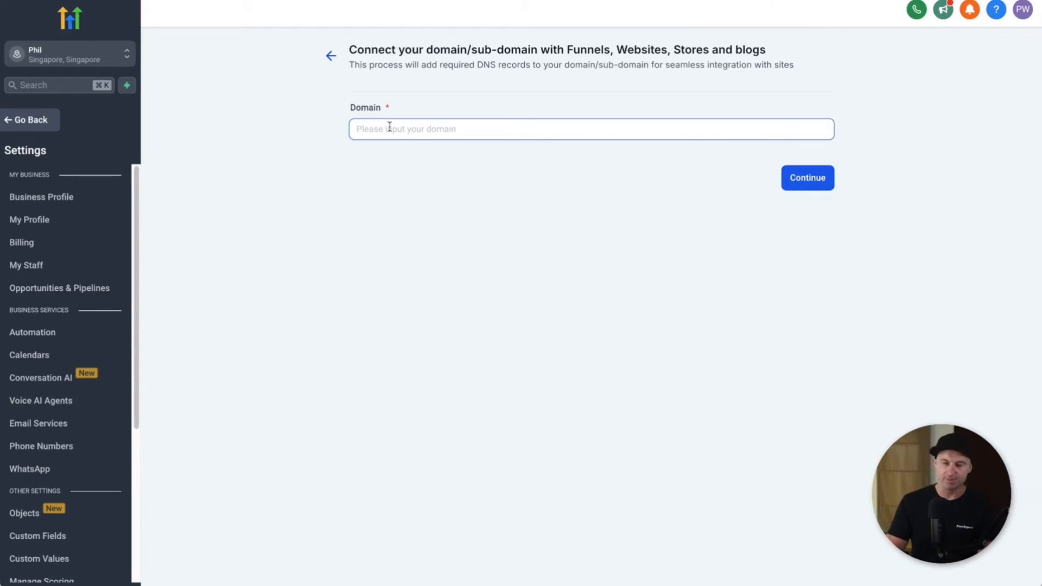
text(f)
key(BackSpace)
text(funnelsilo.com)
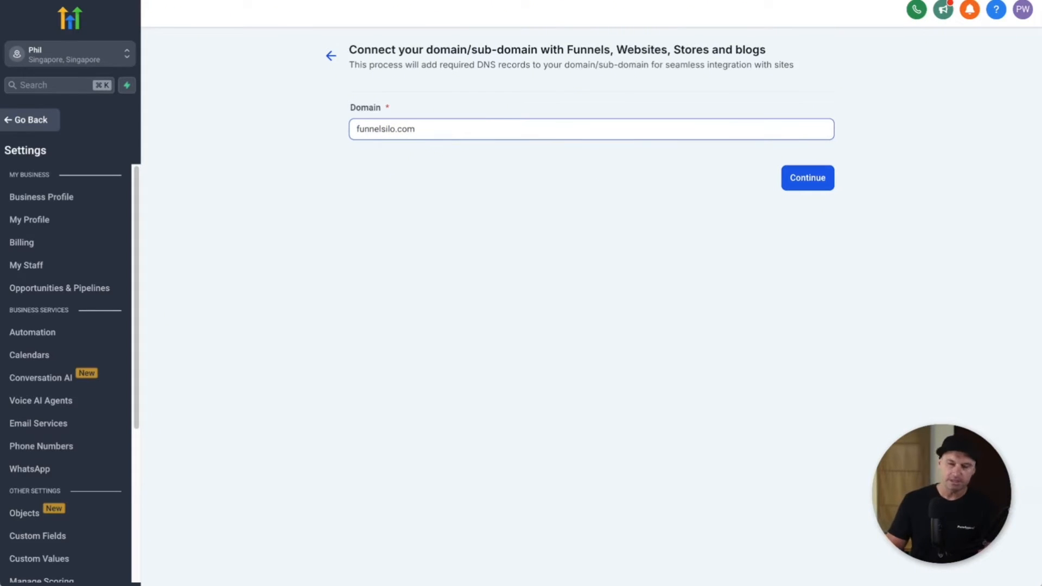
text(ww)
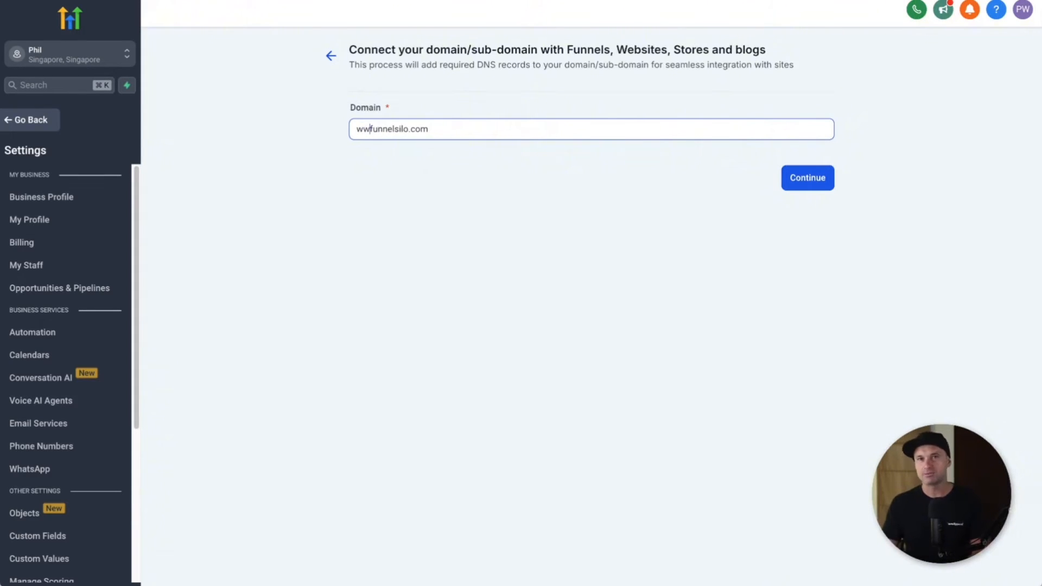
text(w.)
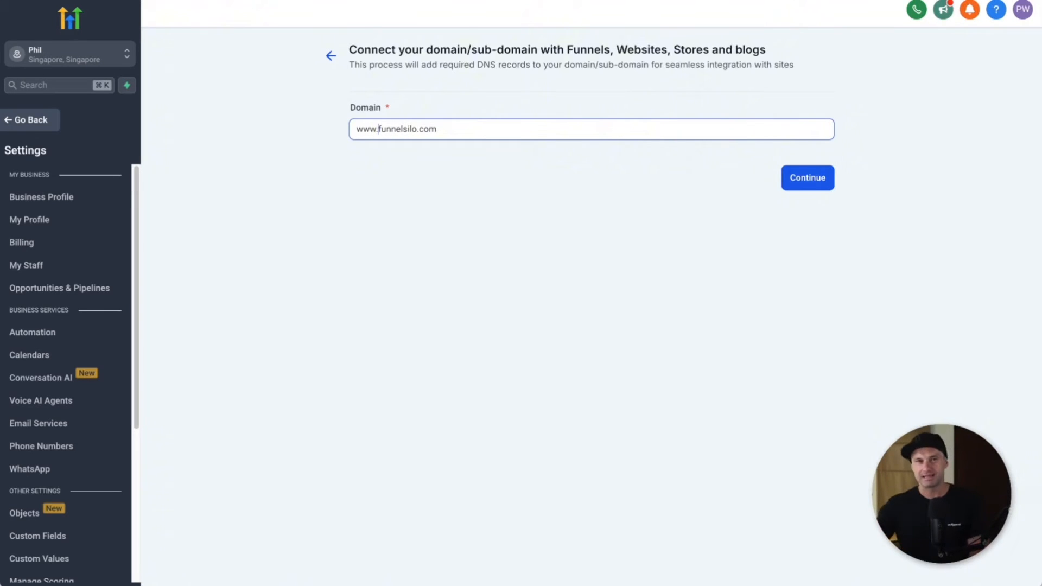
key(BackSpace)
key(BackSpace)
key(BackSpace)
key(BackSpace)
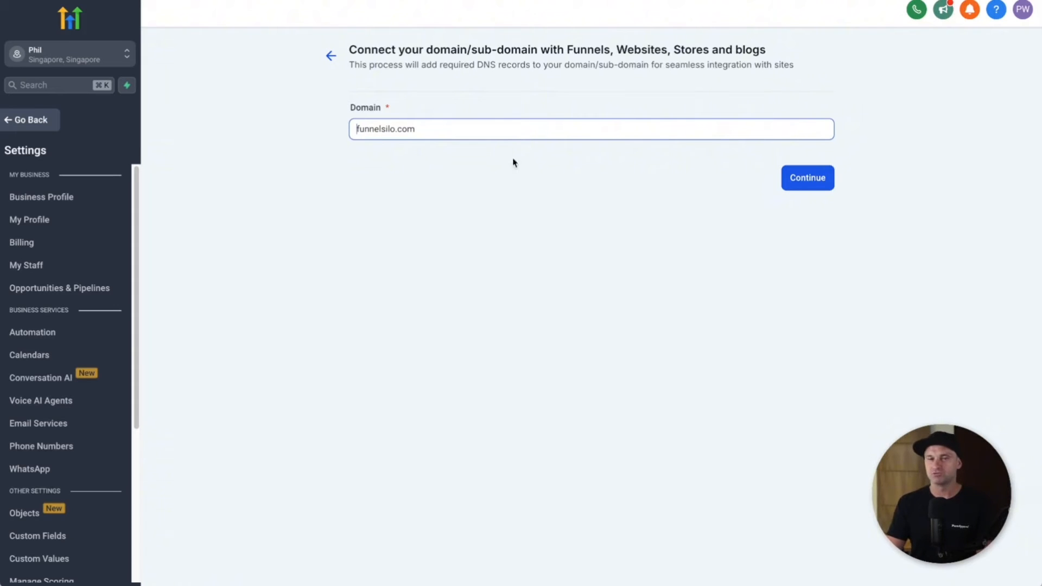
click(812, 180)
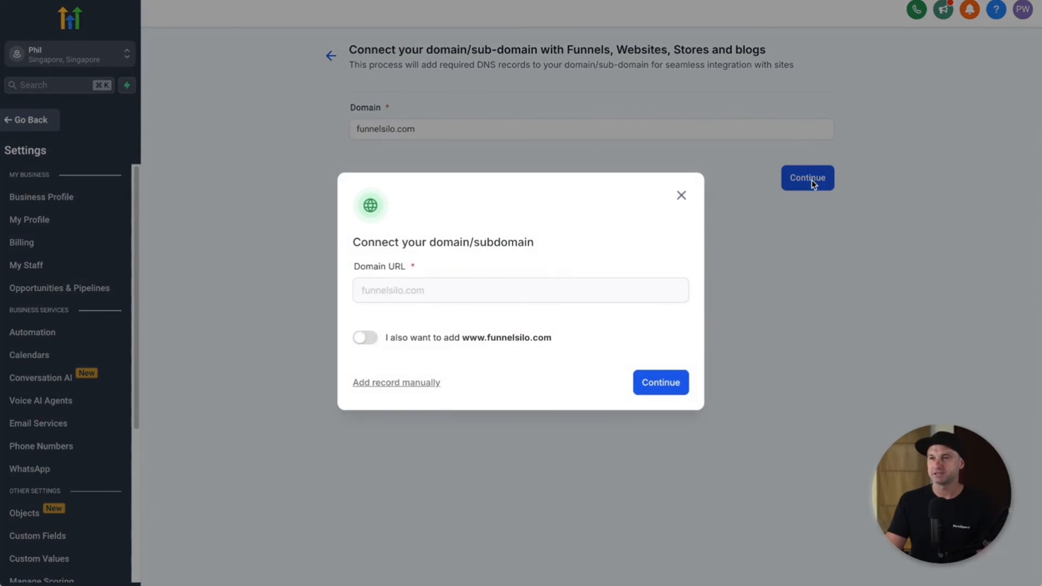
drag(418, 337, 384, 338)
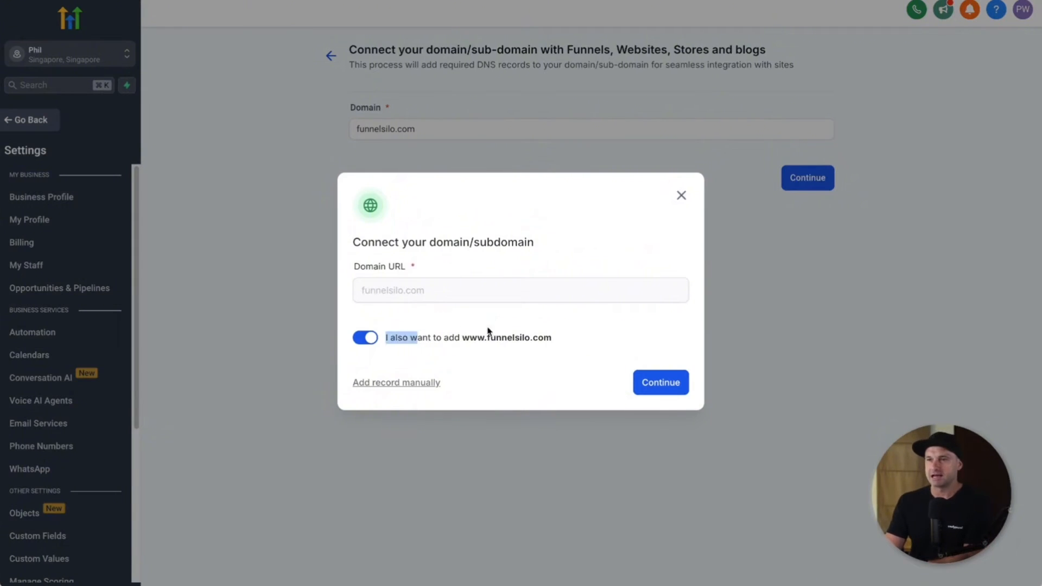
drag(488, 331, 543, 337)
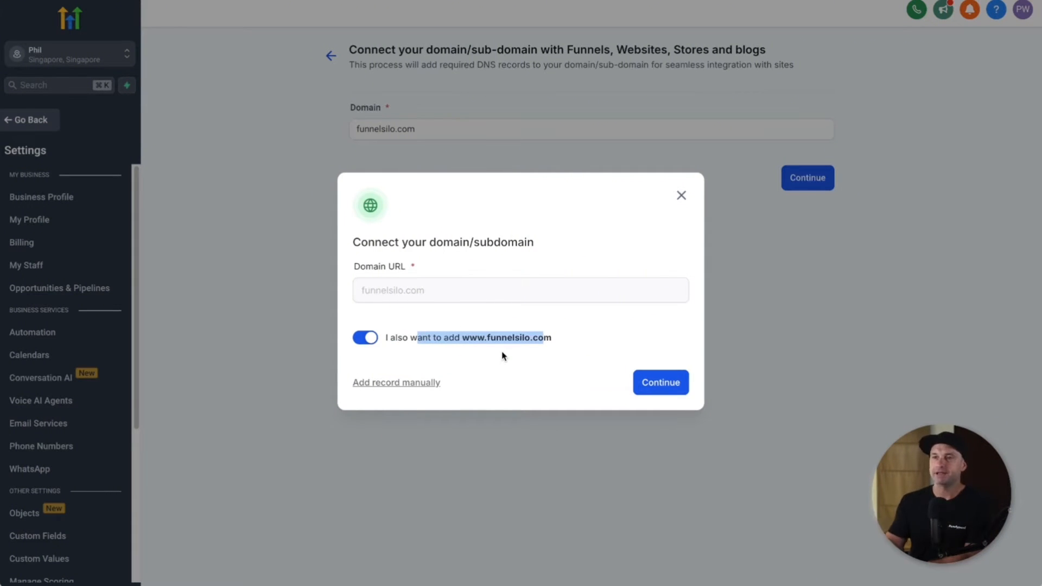
click(564, 339)
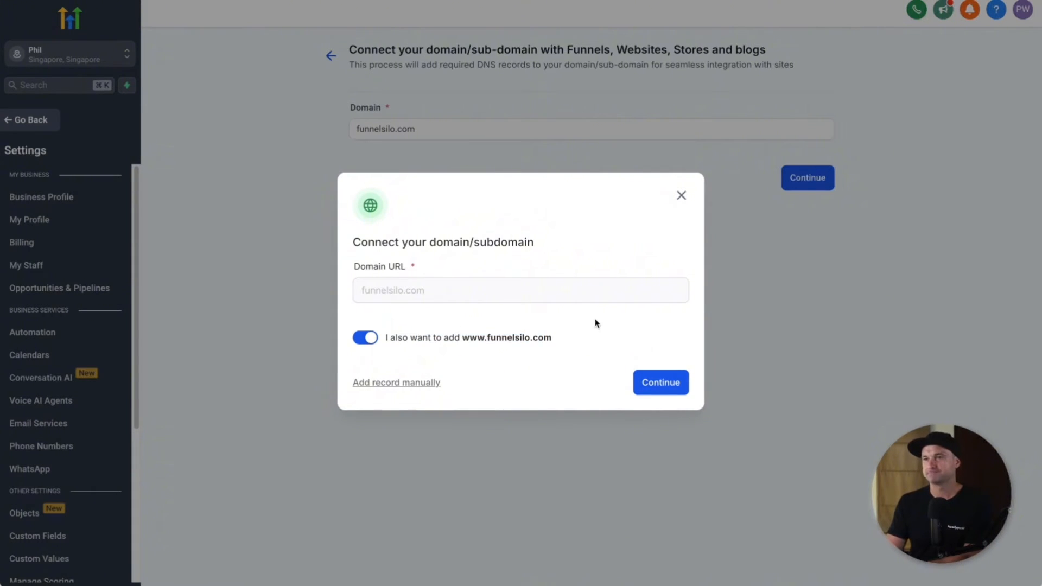
click(677, 389)
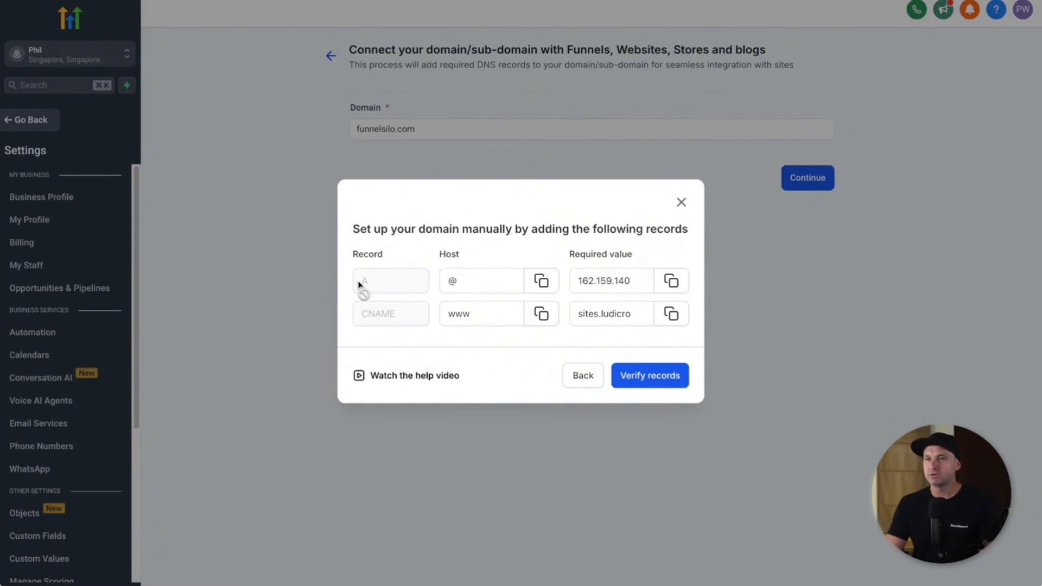
Step: Copy the A record's required IP value from the manual DNS records
click(470, 278)
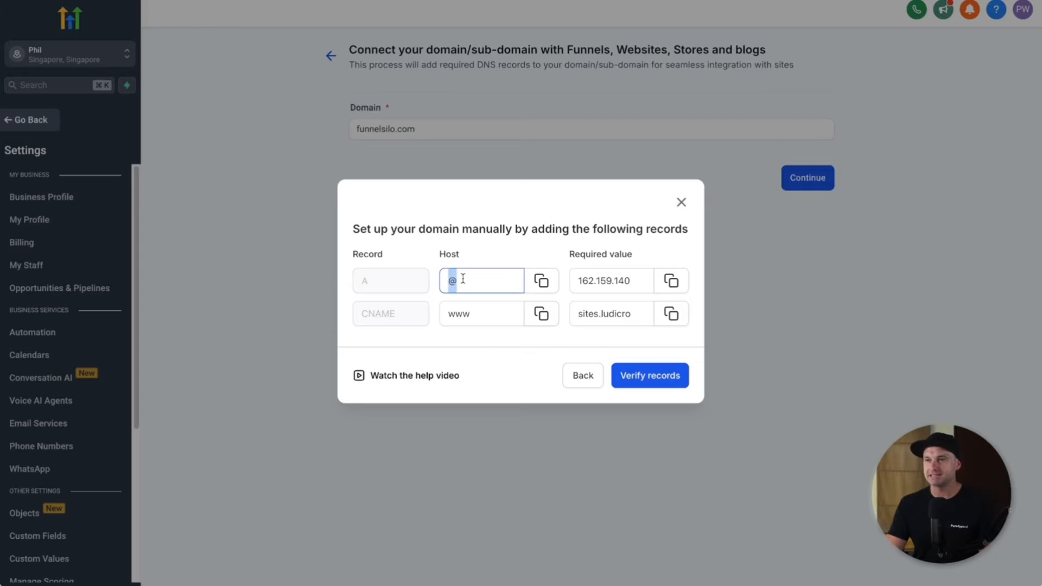
click(622, 283)
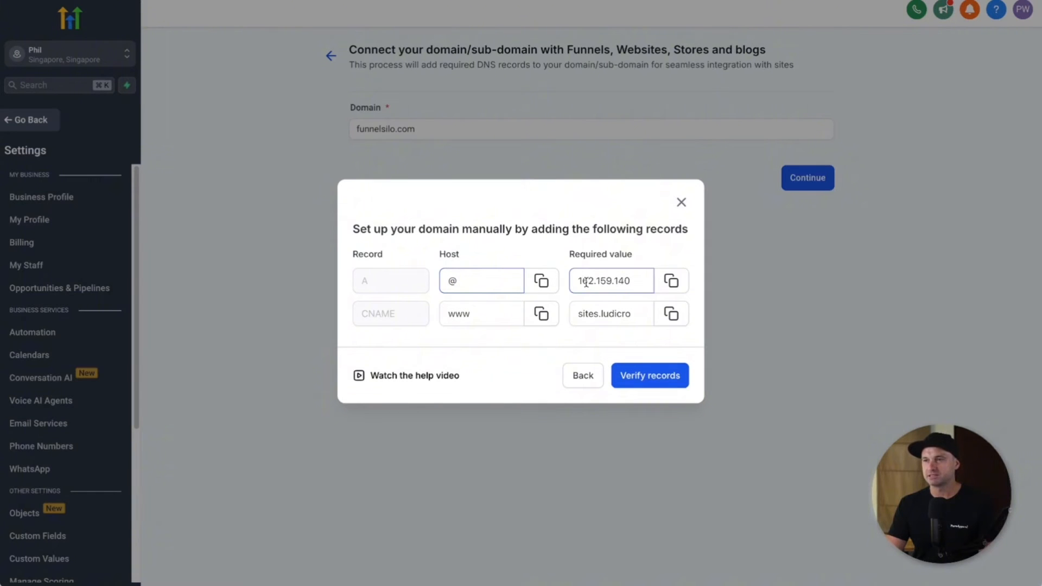
drag(579, 281, 631, 282)
click(671, 280)
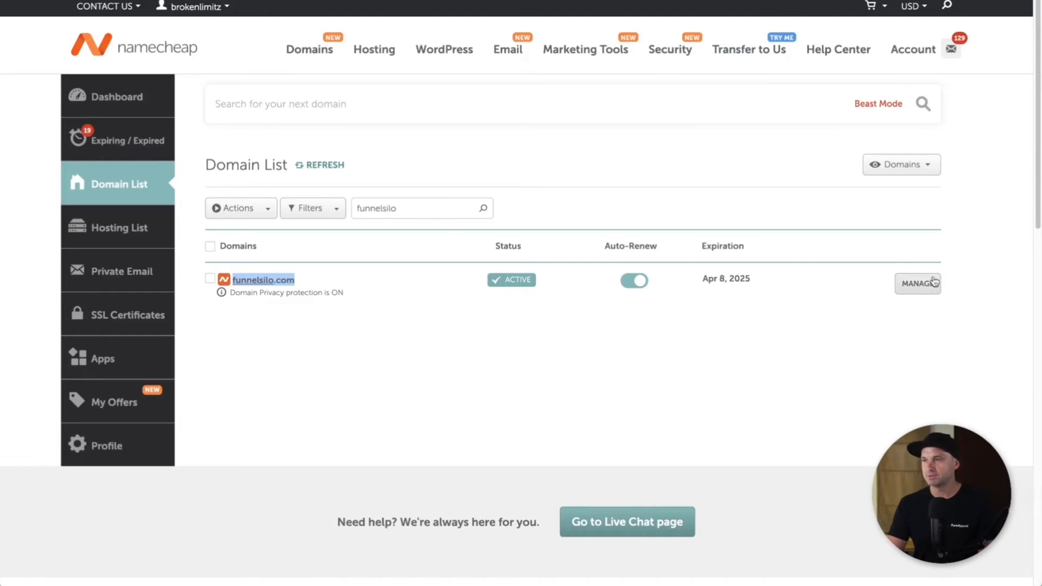
Step: In funnelsilo.com's Namecheap Advanced DNS, delete both existing CNAME records
click(918, 284)
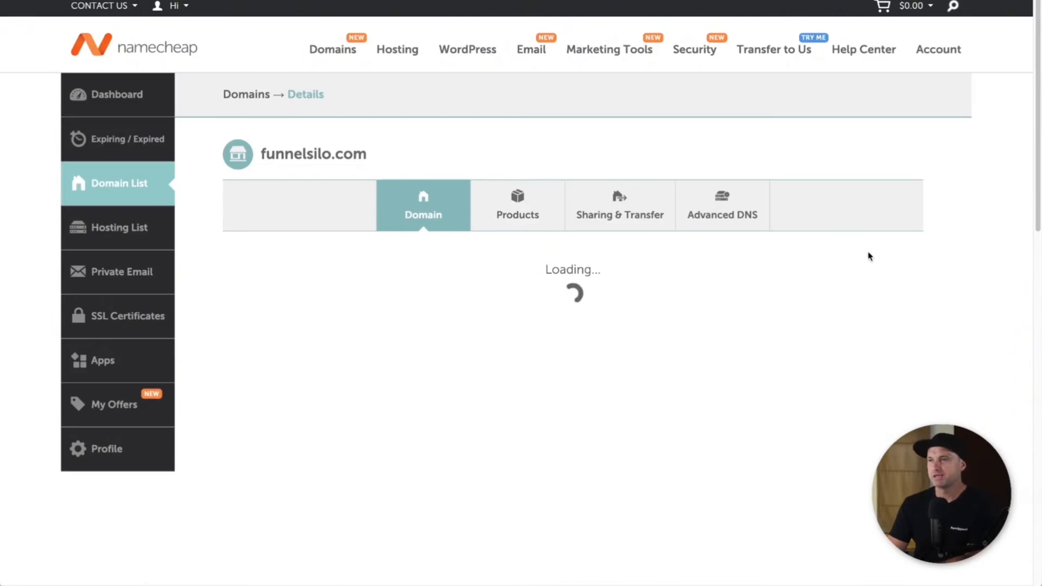
click(714, 215)
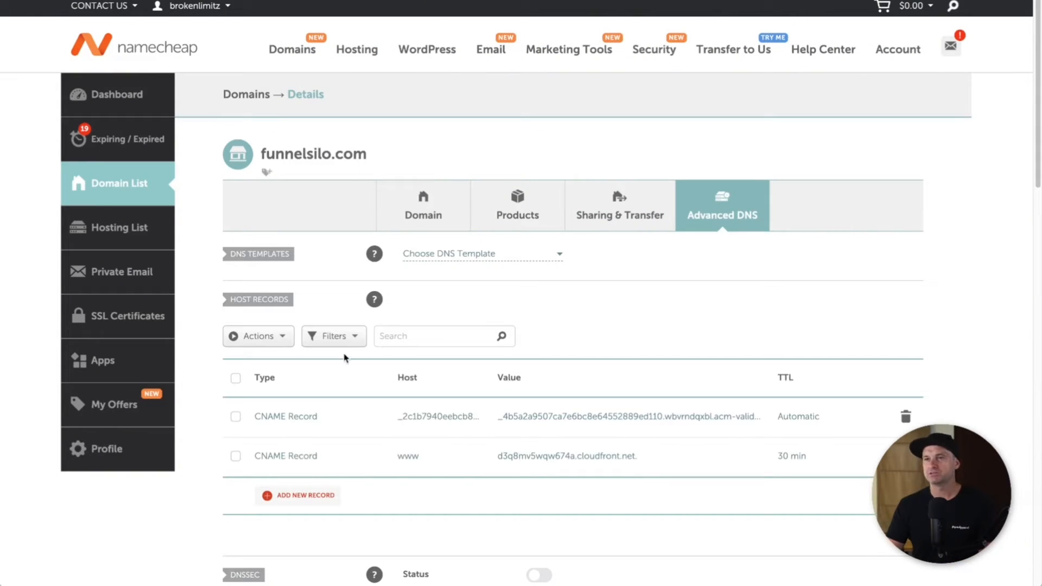
click(907, 456)
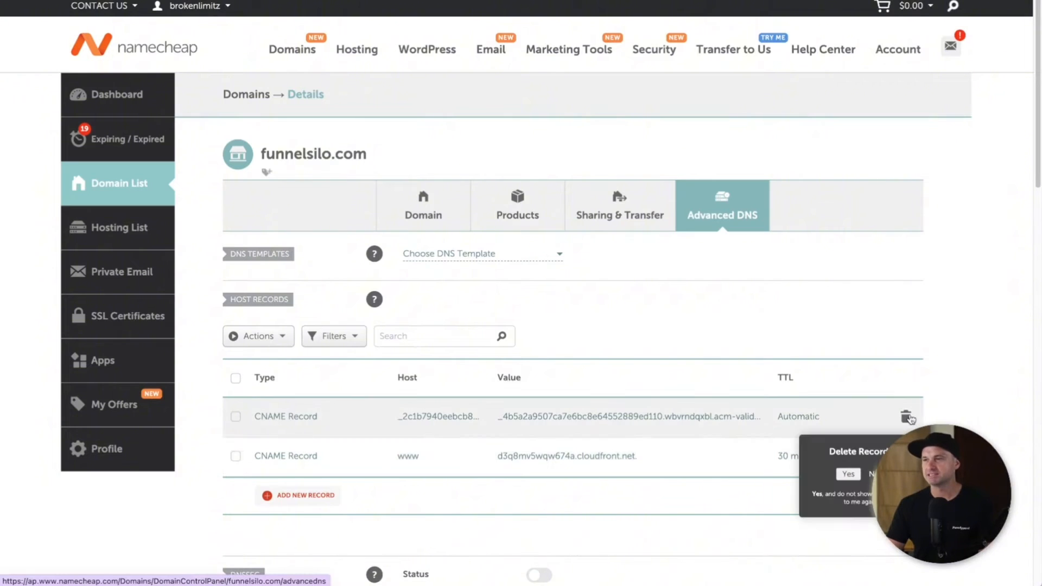
click(846, 473)
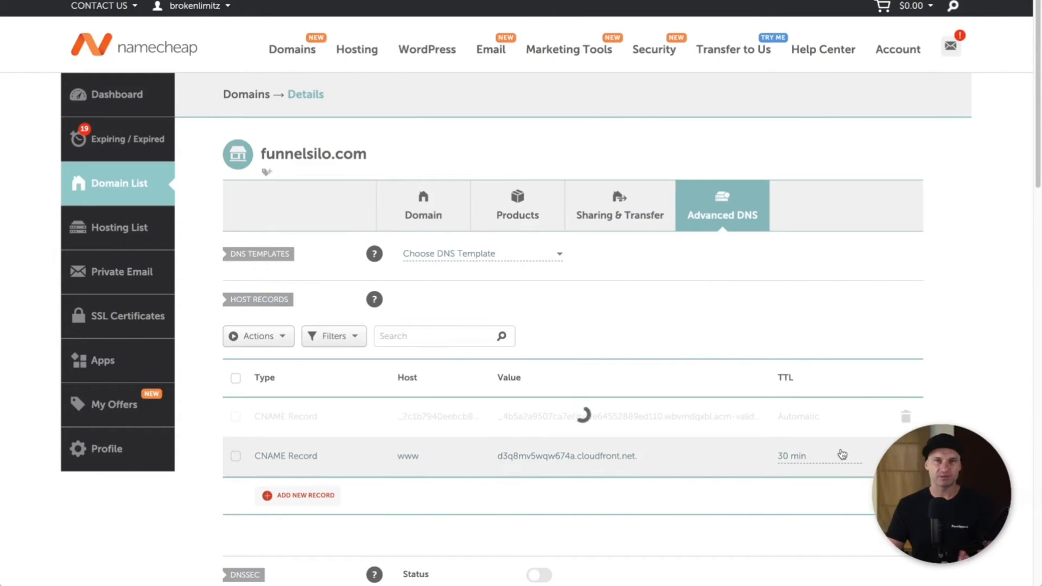
click(905, 415)
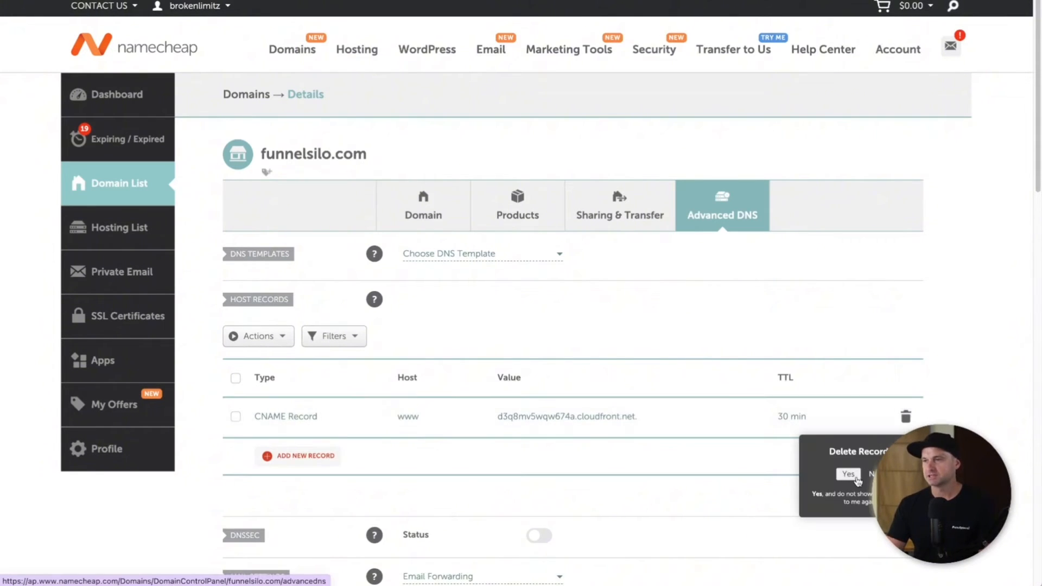
click(851, 477)
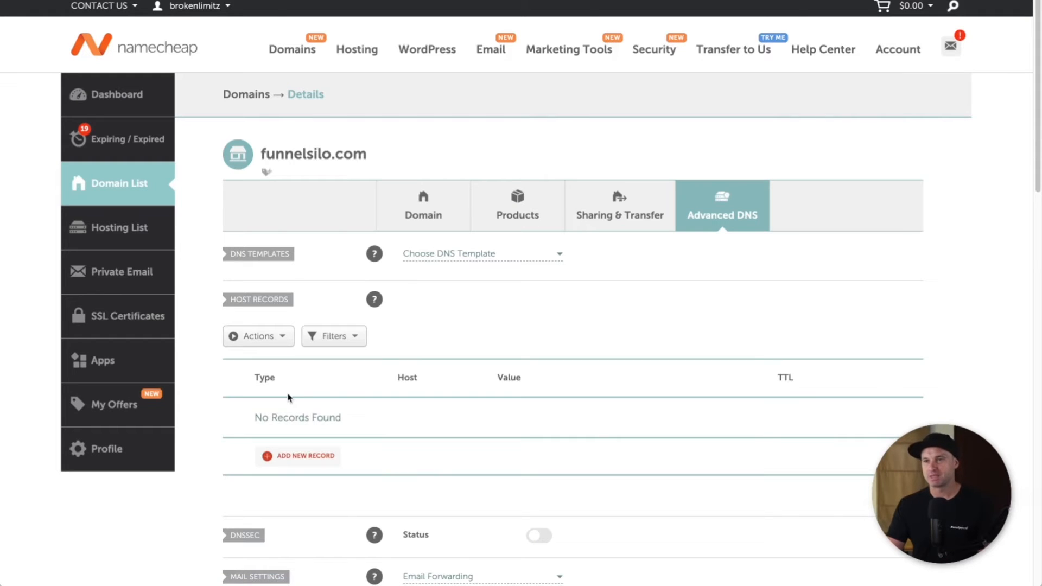
Step: Add and save an A record with host @ pointing to 162.159.140.166
click(307, 458)
scroll(312, 423, down, 5)
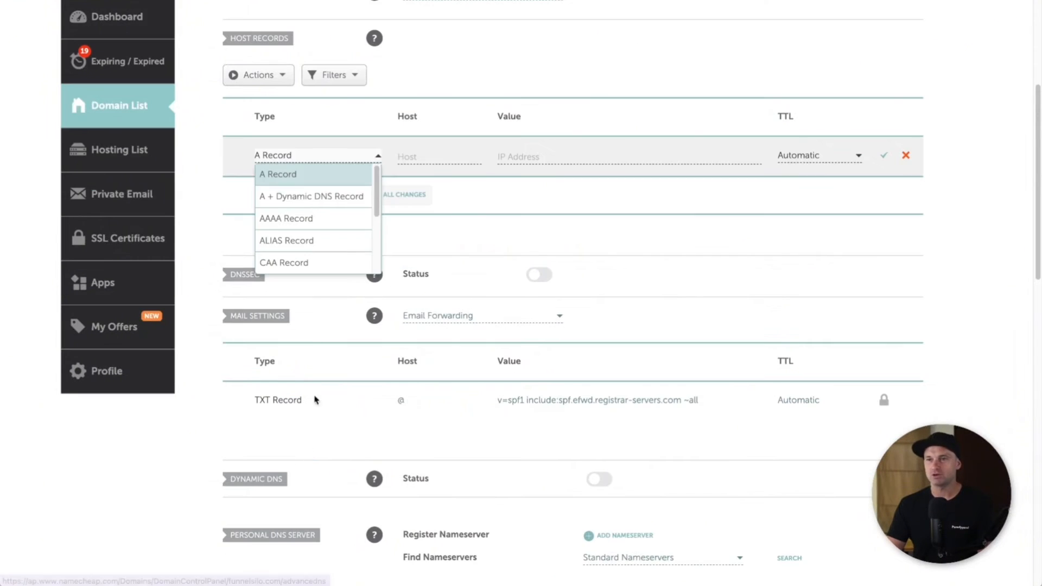
click(296, 175)
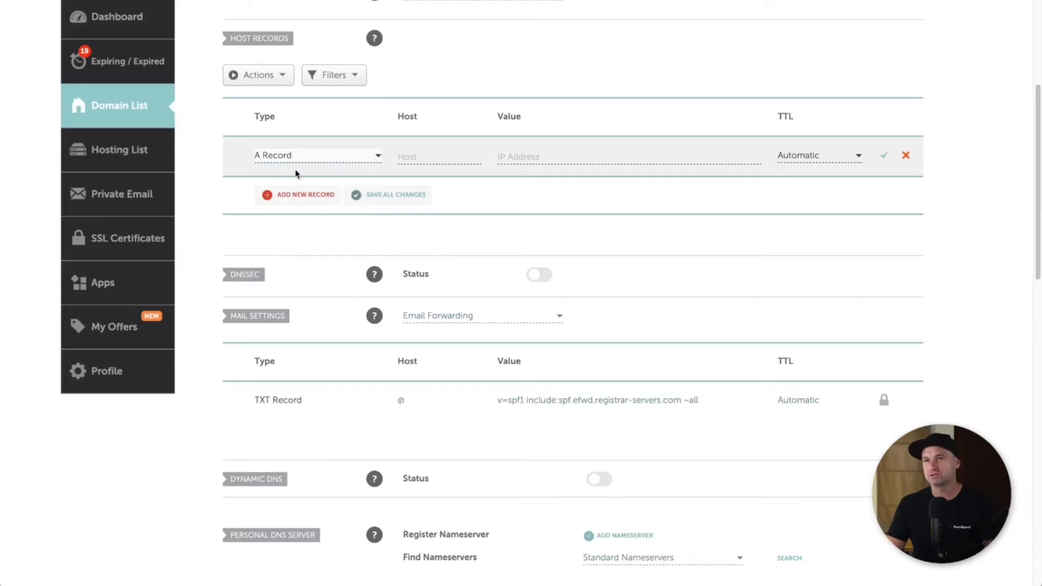
click(416, 159)
text(@)
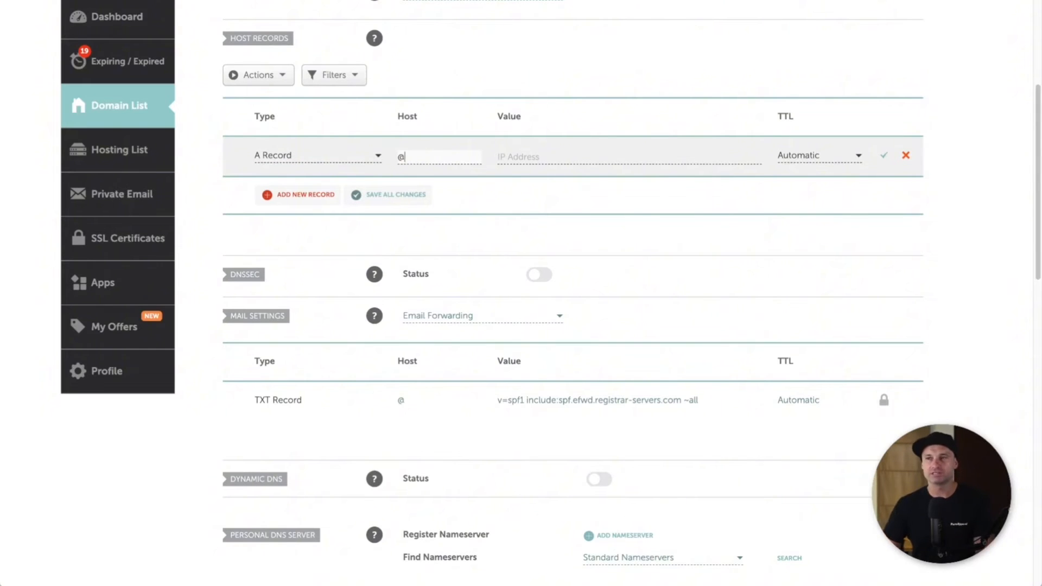
click(579, 159)
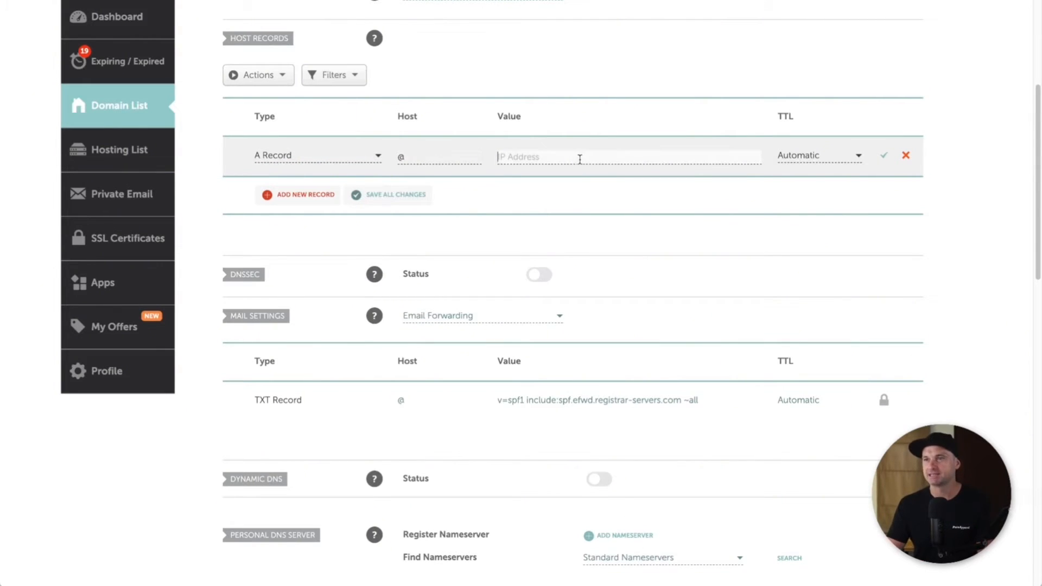
text(162.159.140.166)
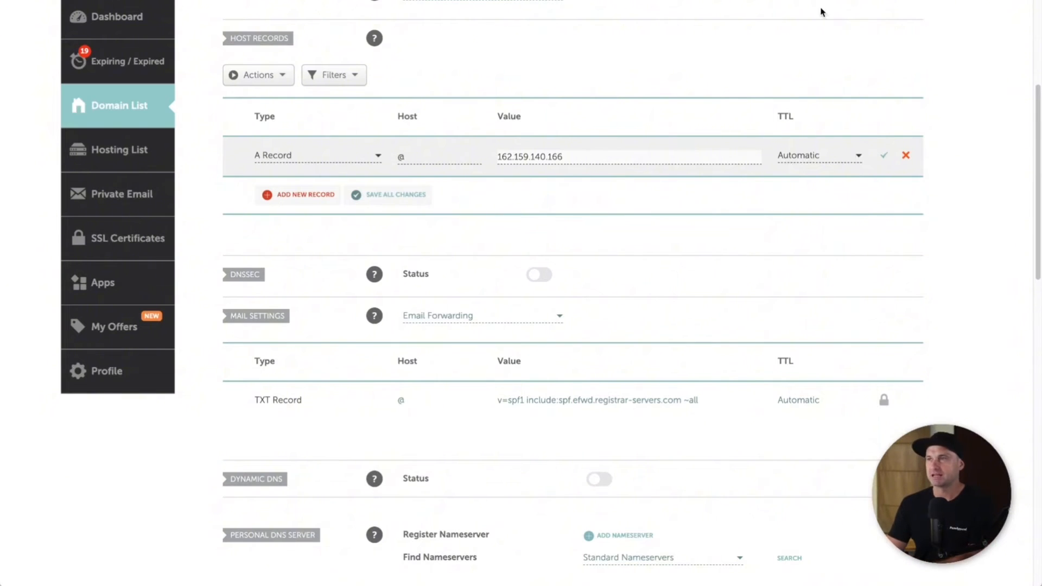
click(885, 156)
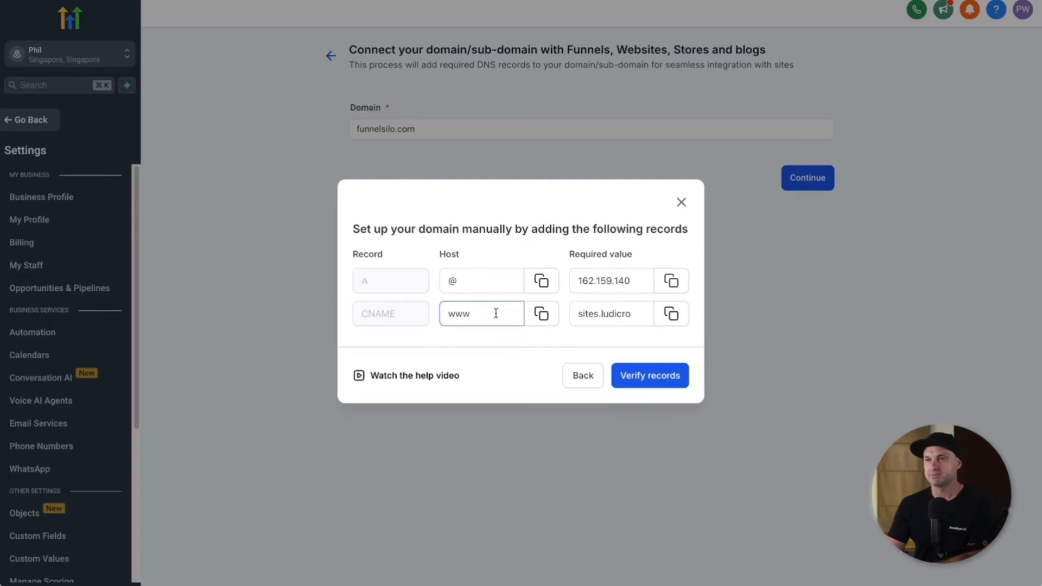
Step: Copy GoHighLevel's CNAME target and save a CNAME record www pointing to sites.ludicrous.cloud
drag(496, 314, 442, 309)
click(498, 305)
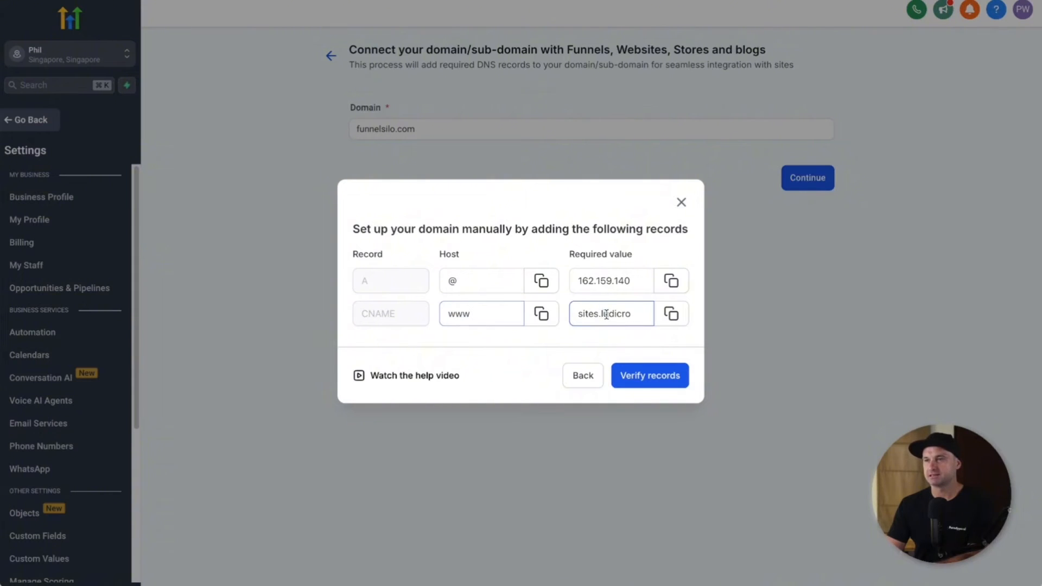
drag(606, 314, 581, 313)
click(670, 315)
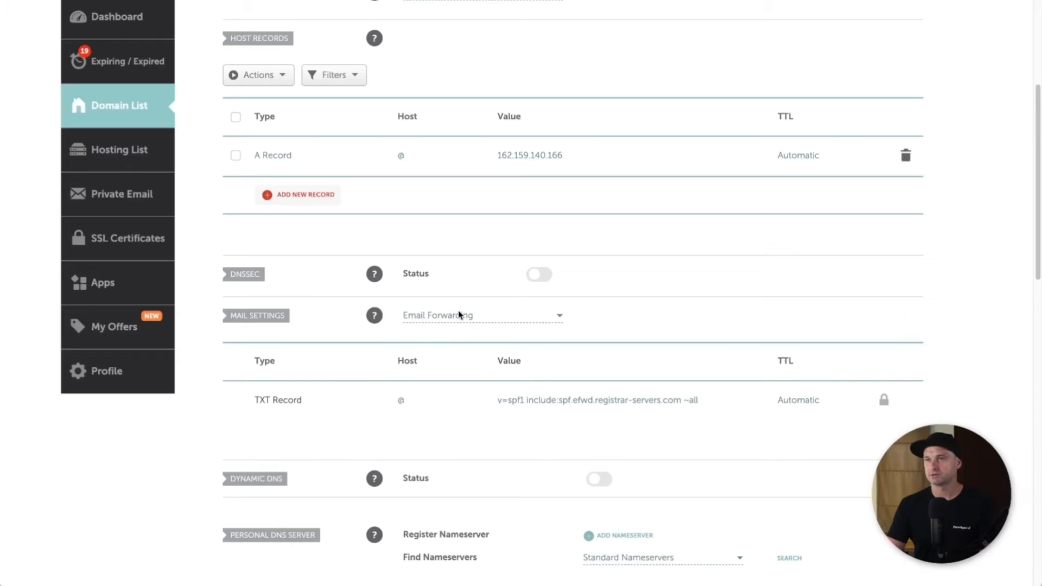
click(278, 191)
scroll(291, 255, down, 1)
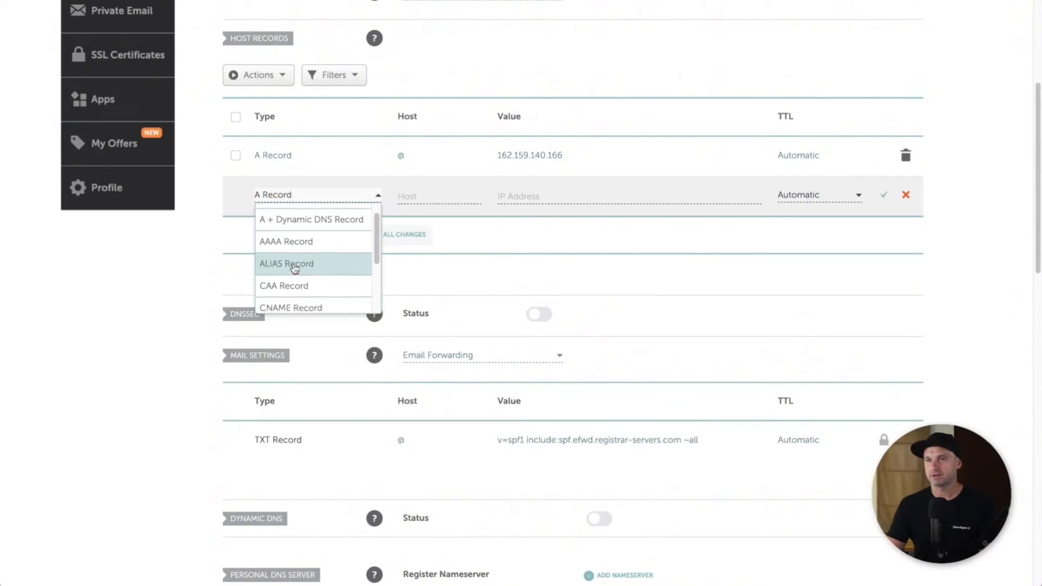
click(293, 298)
click(429, 196)
text(www)
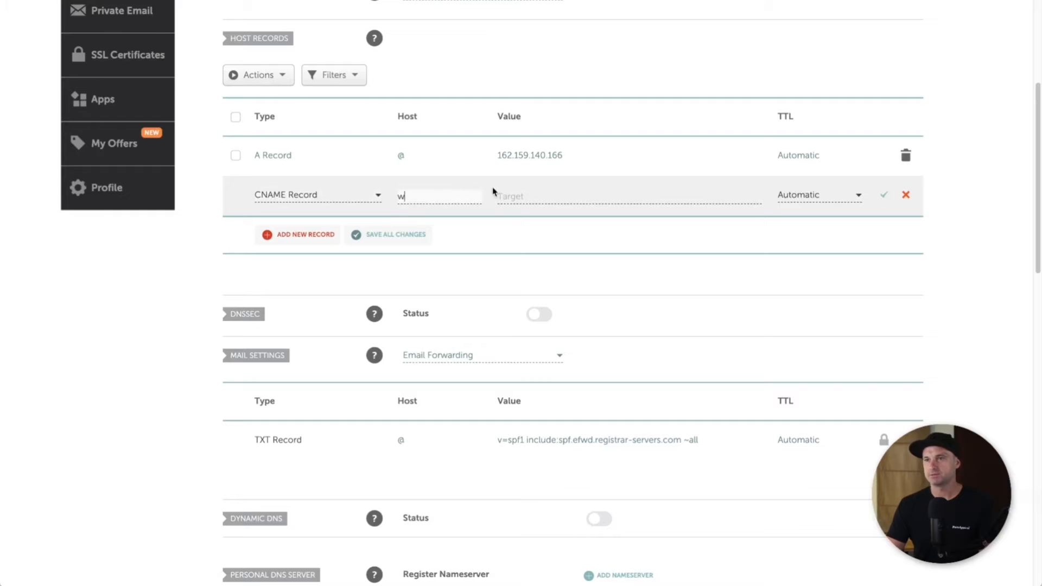
click(545, 196)
key(ctrl+v)
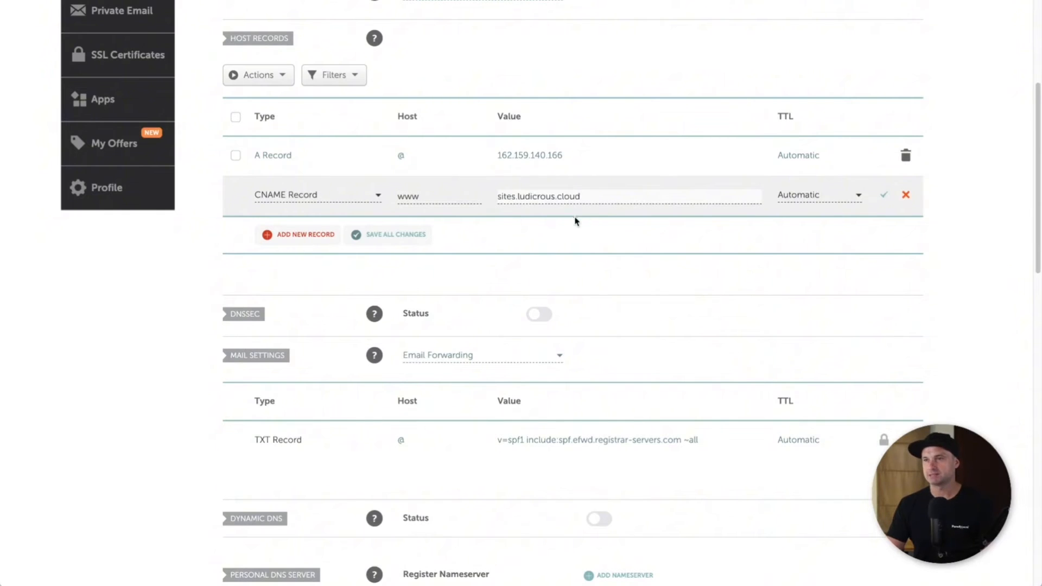
click(875, 204)
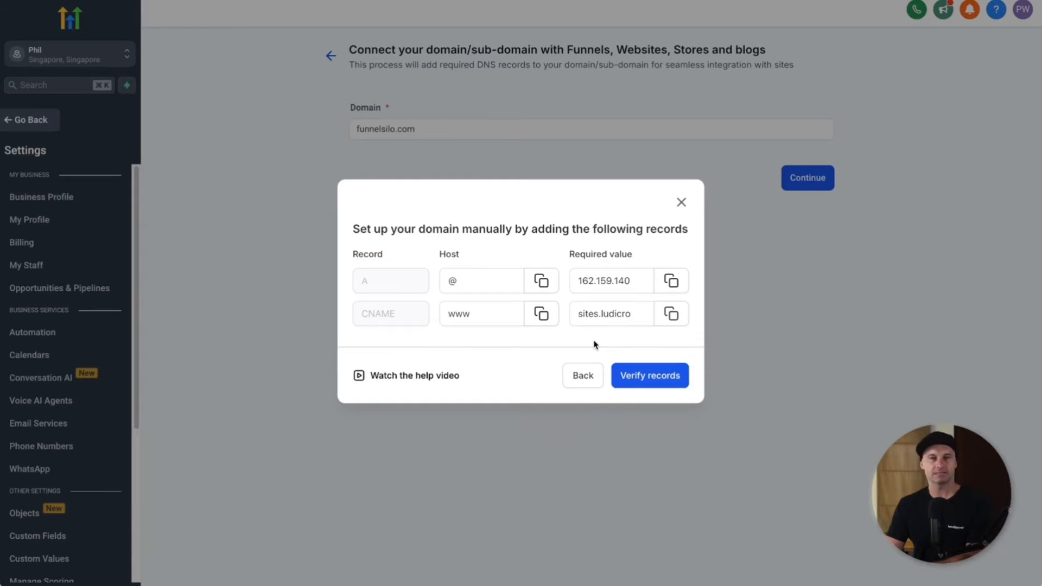
Step: Verify the DNS records and confirm funnelsilo.com was added successfully
click(654, 375)
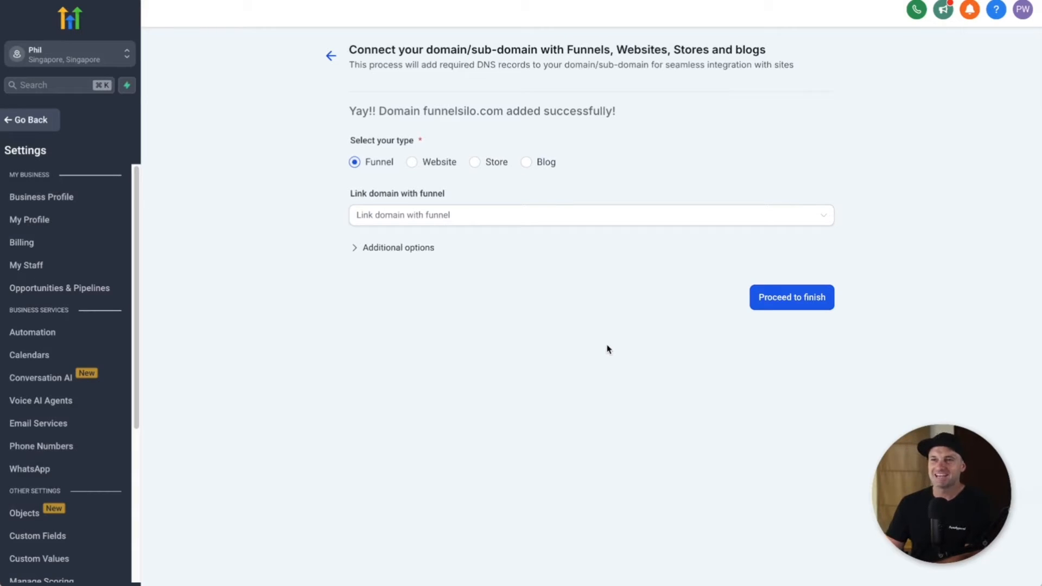
drag(311, 109, 671, 119)
click(671, 119)
drag(420, 111, 494, 108)
click(550, 341)
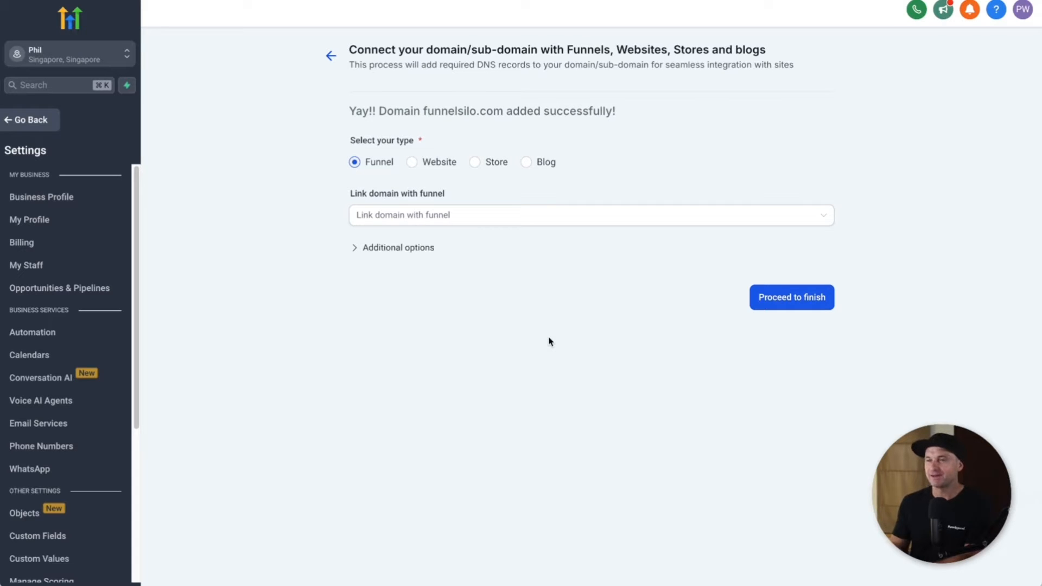
Step: Link the domain to the Strategic Coaching funnel, with Home as default and 404 page
click(418, 216)
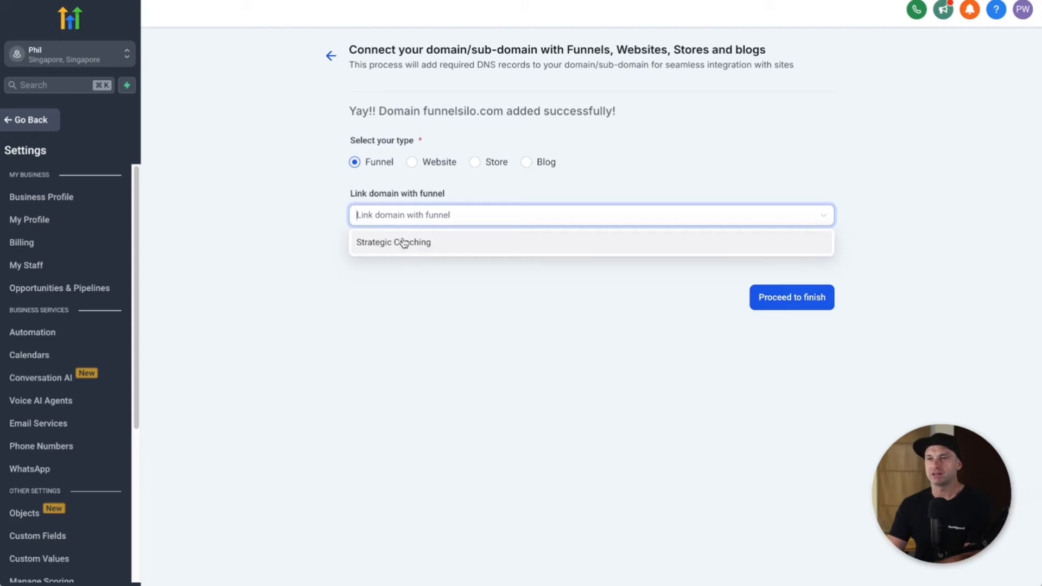
click(395, 242)
click(411, 269)
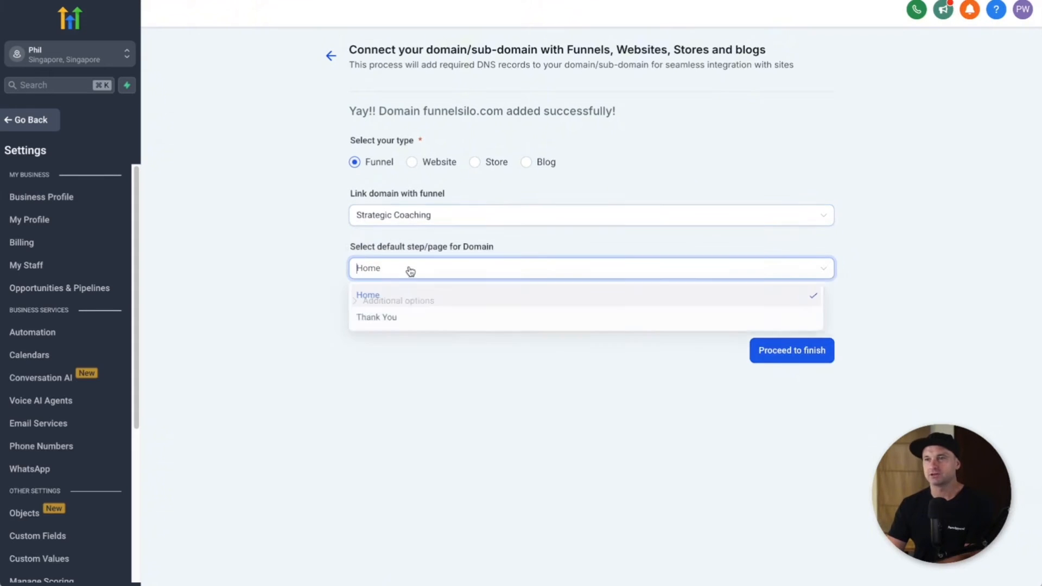
click(396, 296)
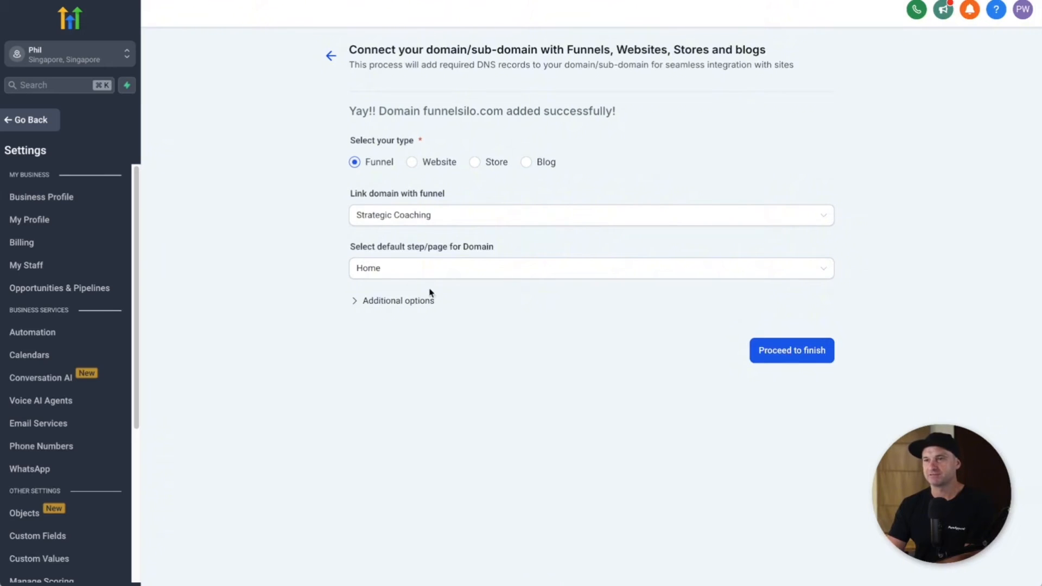
click(386, 305)
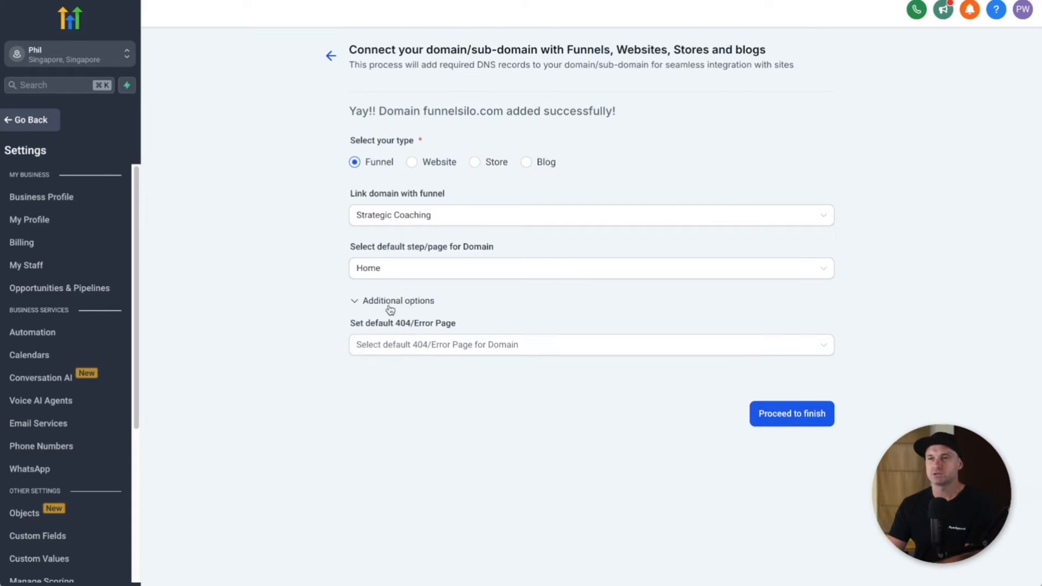
click(434, 352)
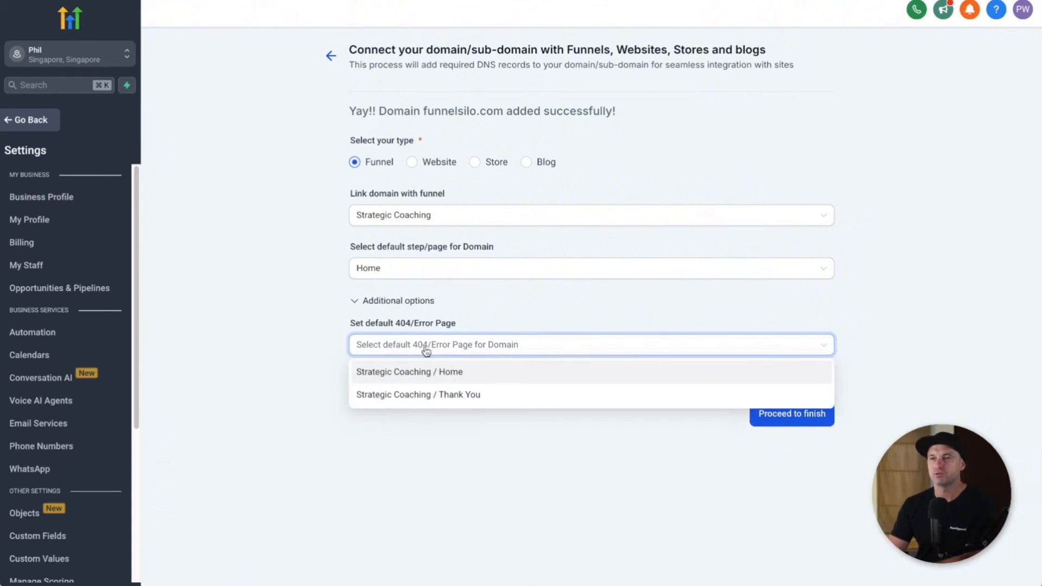
click(438, 375)
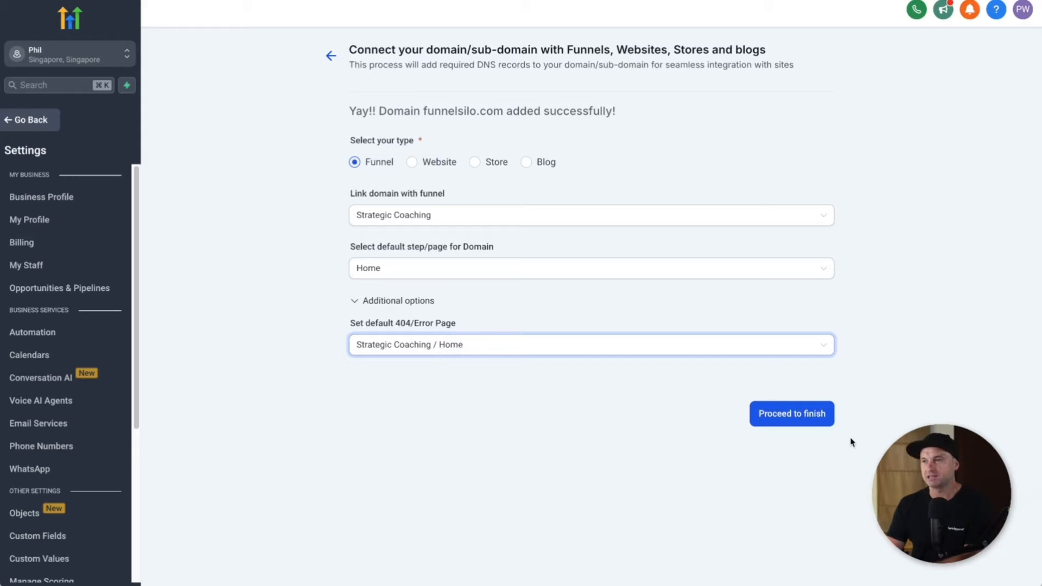
click(805, 423)
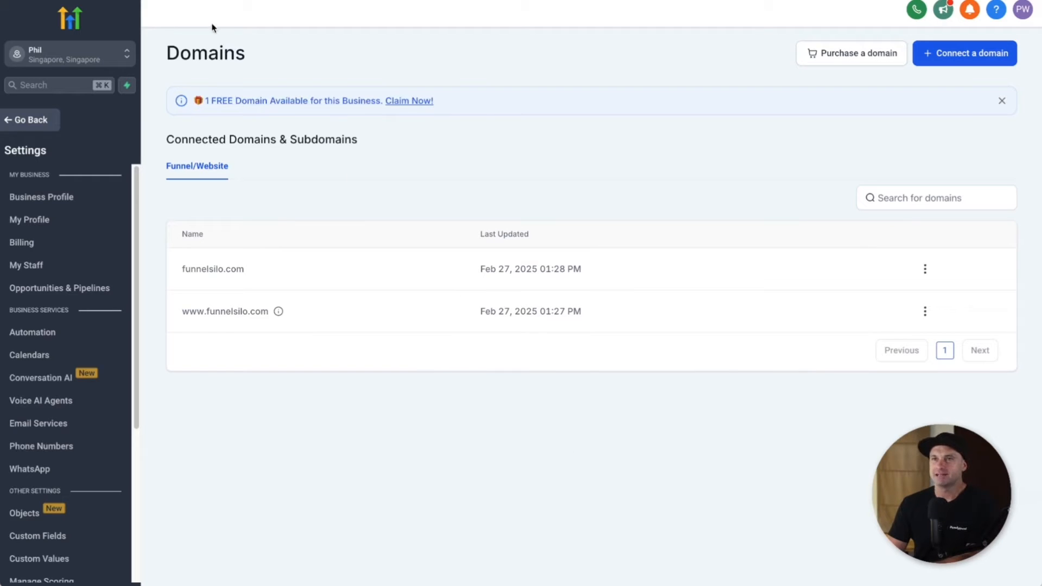
Step: Go to Sites and open the Strategic Coaching funnel's steps
click(35, 122)
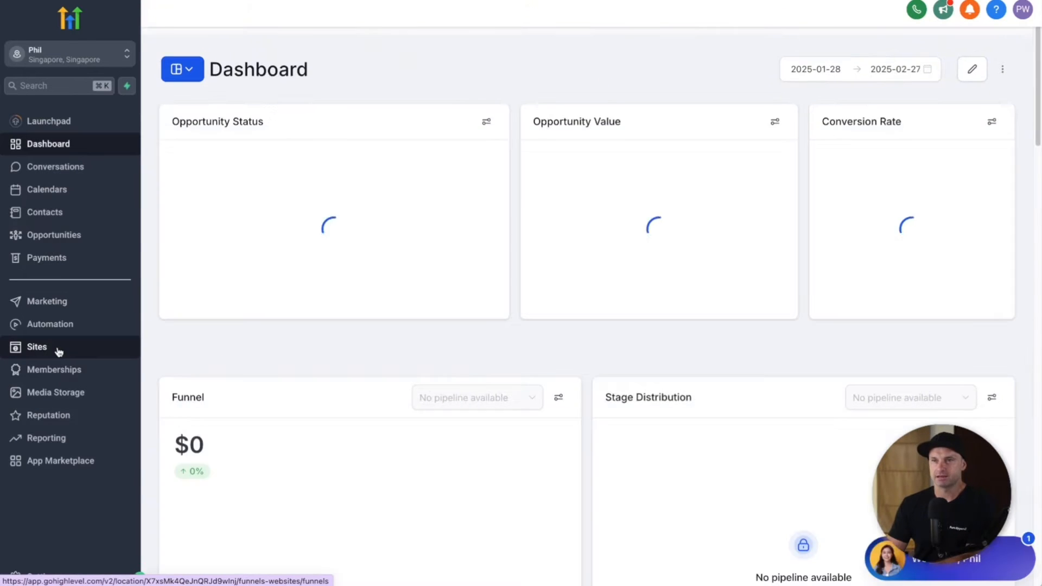
click(59, 352)
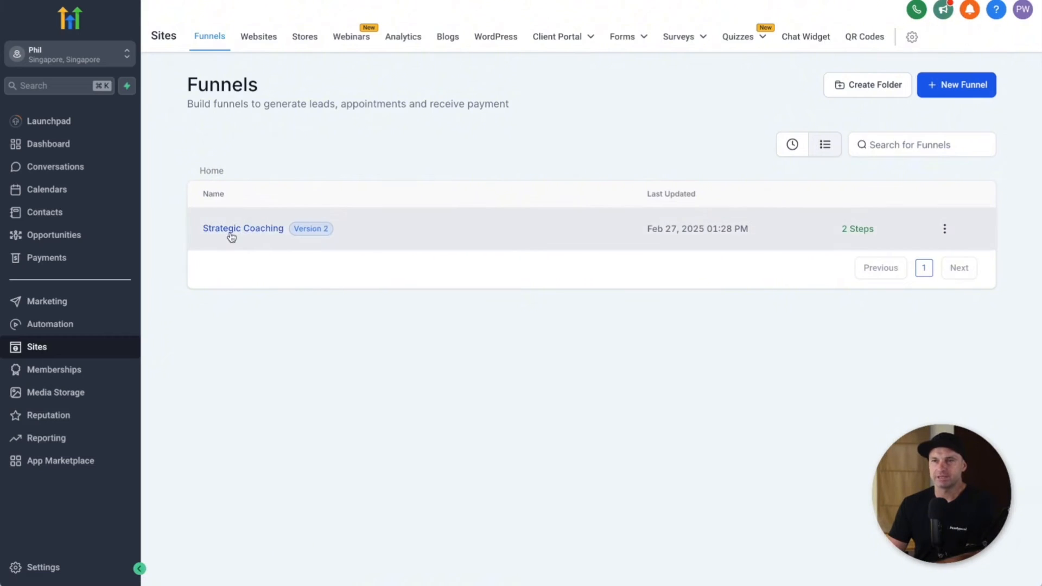
click(228, 234)
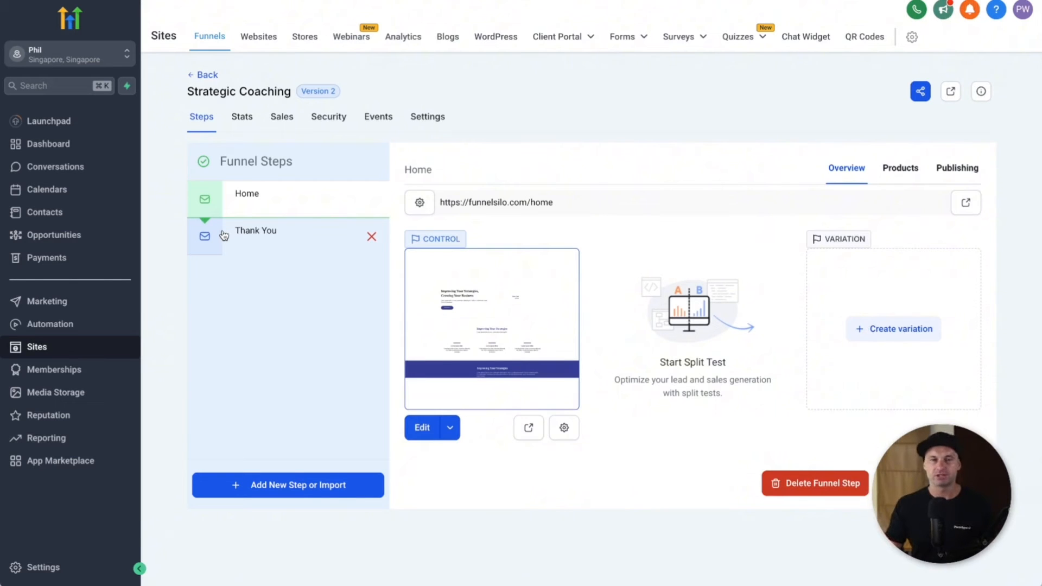
Step: In funnel settings, rename it FunnelSilo Ebook and keep the funnelsilo.com domain
click(444, 118)
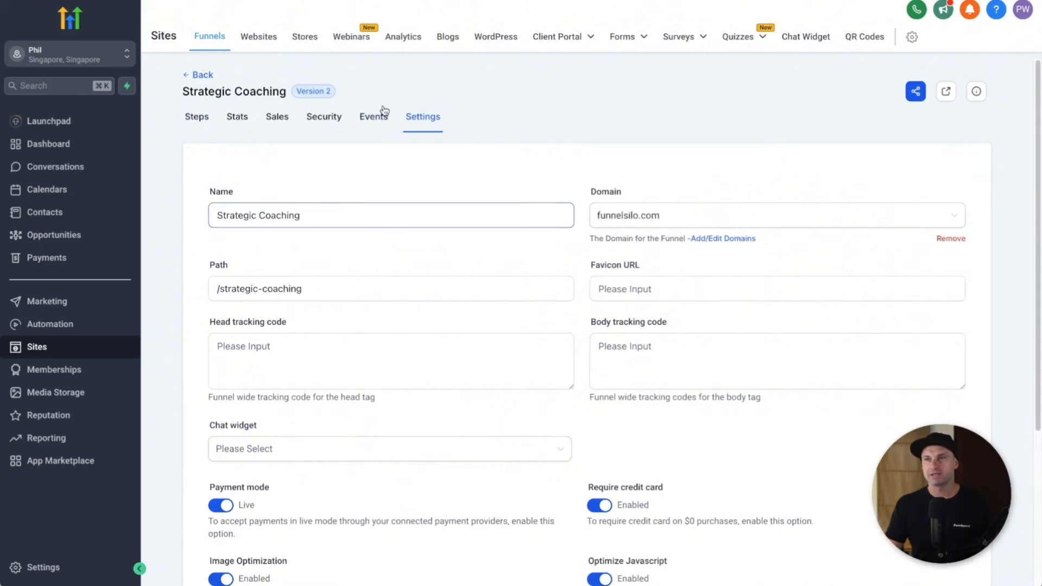
triple_click(338, 206)
text(FunnelSilo Ebook)
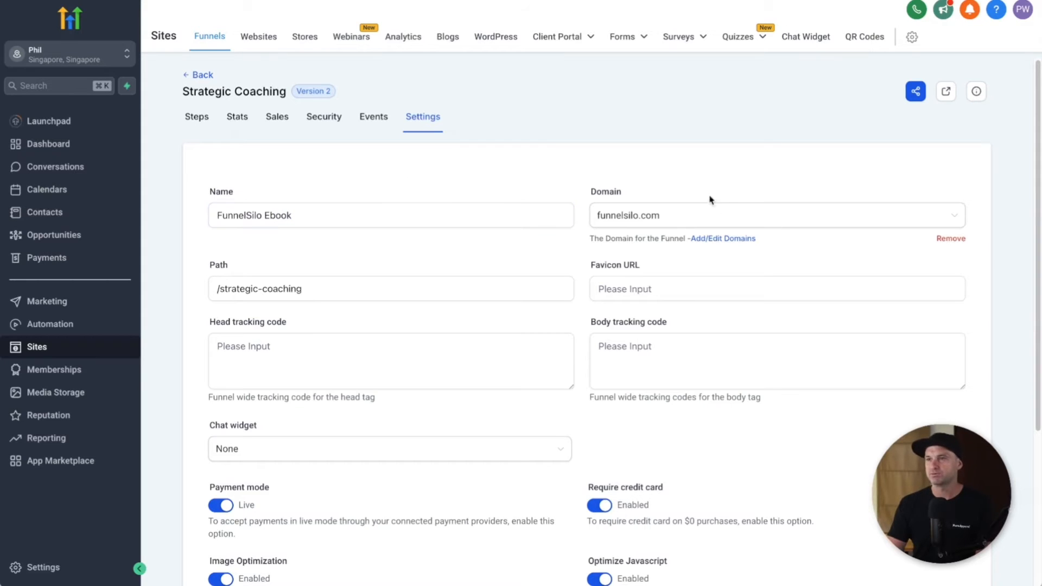
click(707, 217)
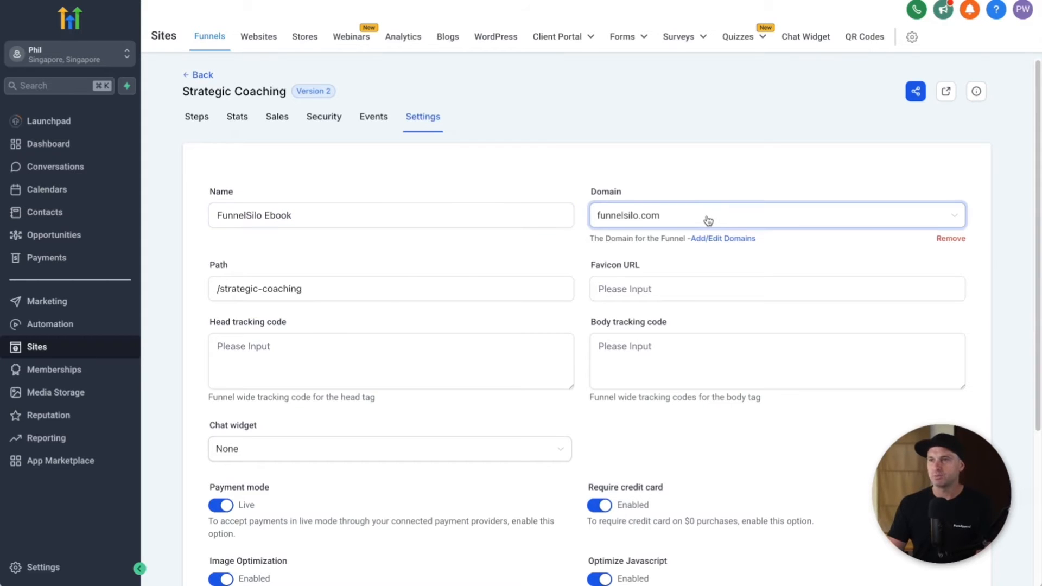
click(684, 153)
Step: Change the funnel path from strategic-coaching to /ebook
click(639, 299)
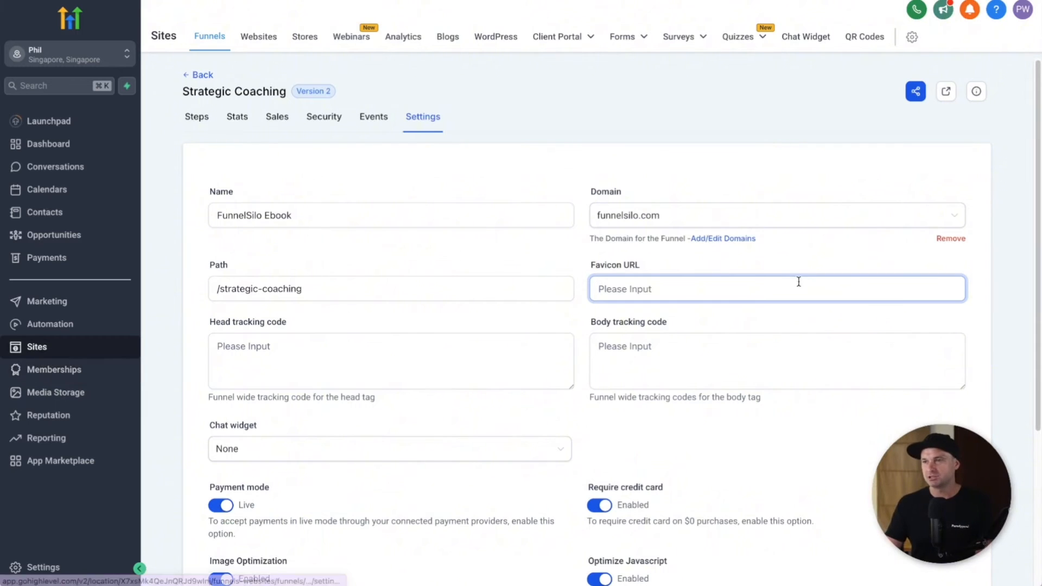
click(329, 346)
click(603, 335)
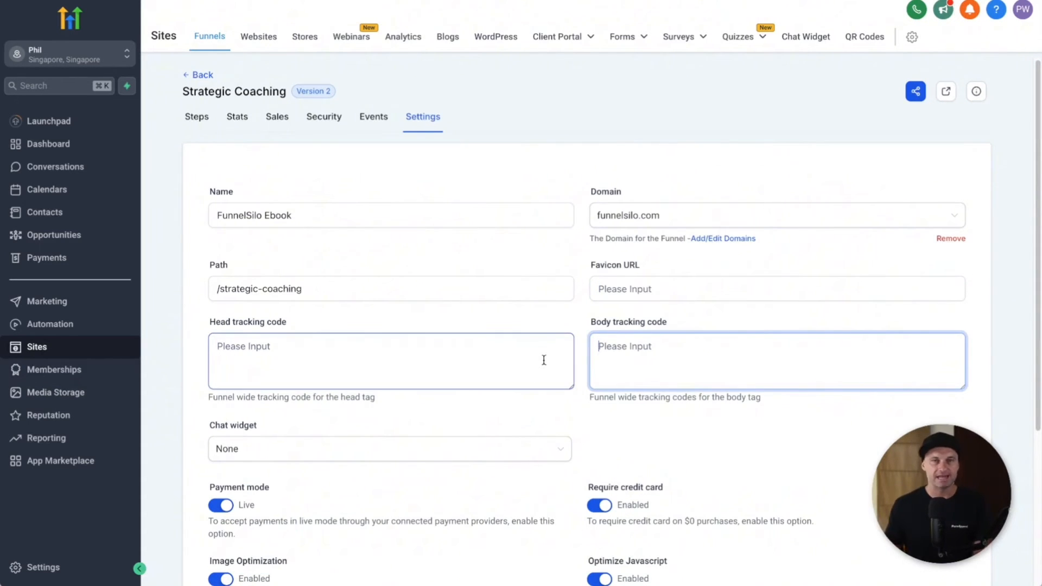
drag(306, 288, 220, 291)
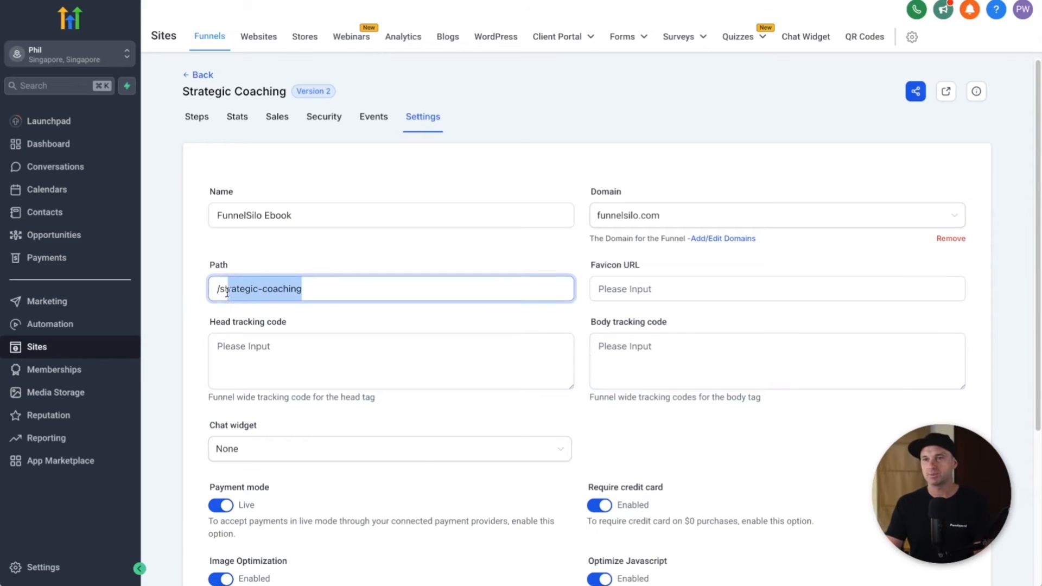
text(ebook)
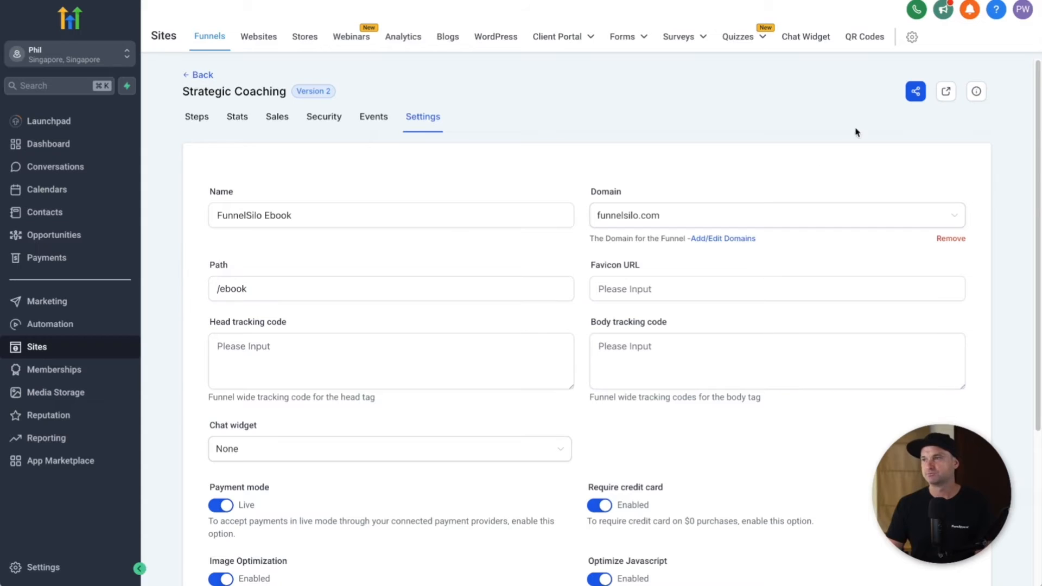
scroll(598, 352, down, 2)
scroll(598, 352, down, 3)
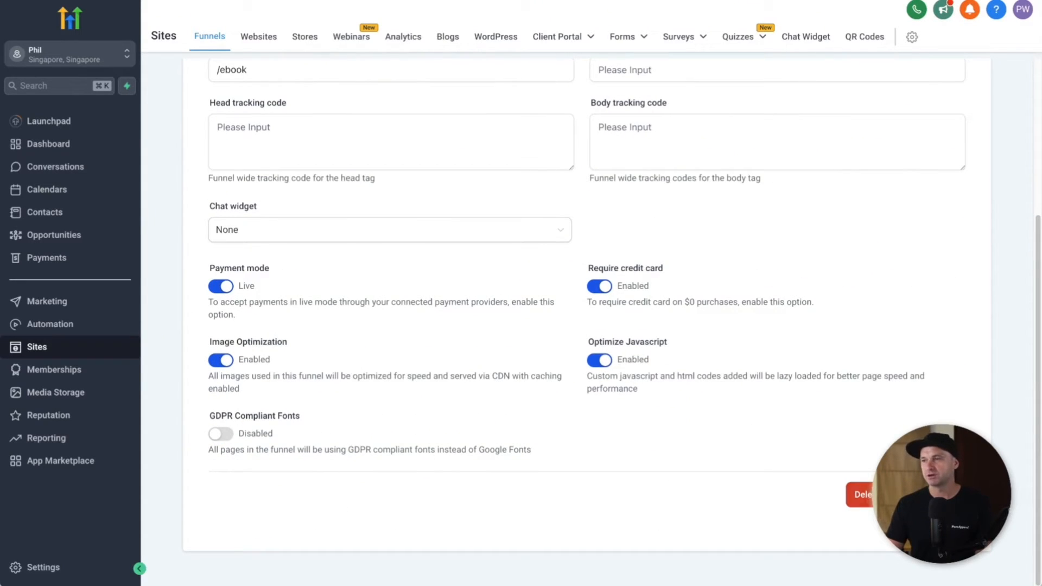
scroll(719, 361, up, 5)
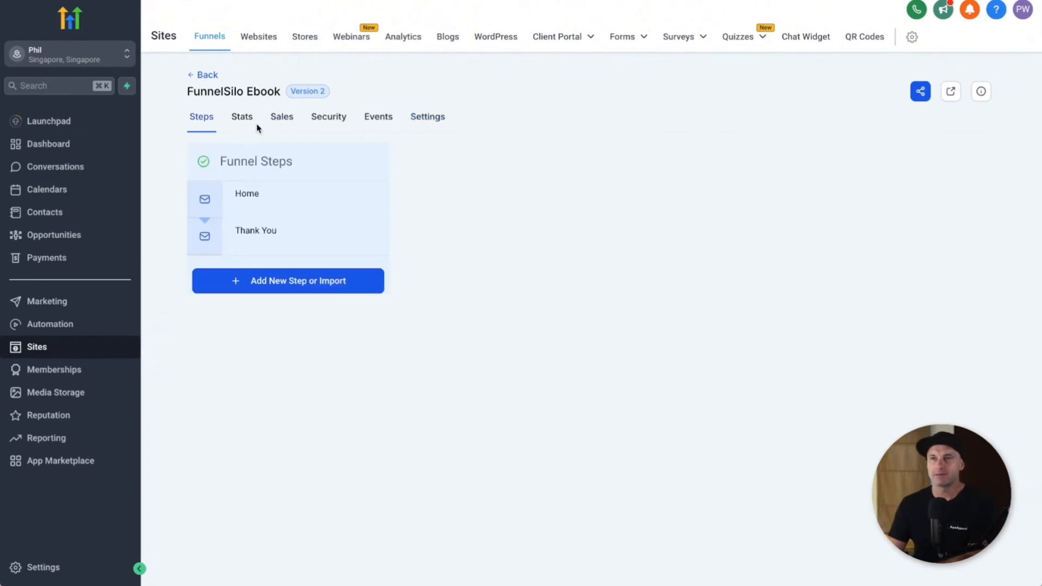
Step: Review the Stats and Sales tabs, then open the live Home page from Steps
click(243, 117)
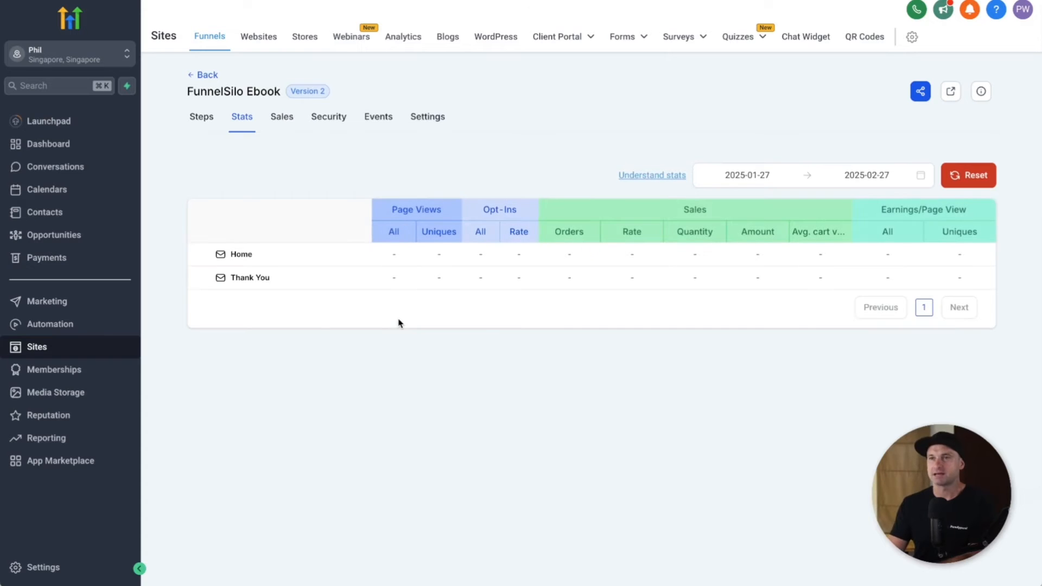
click(291, 120)
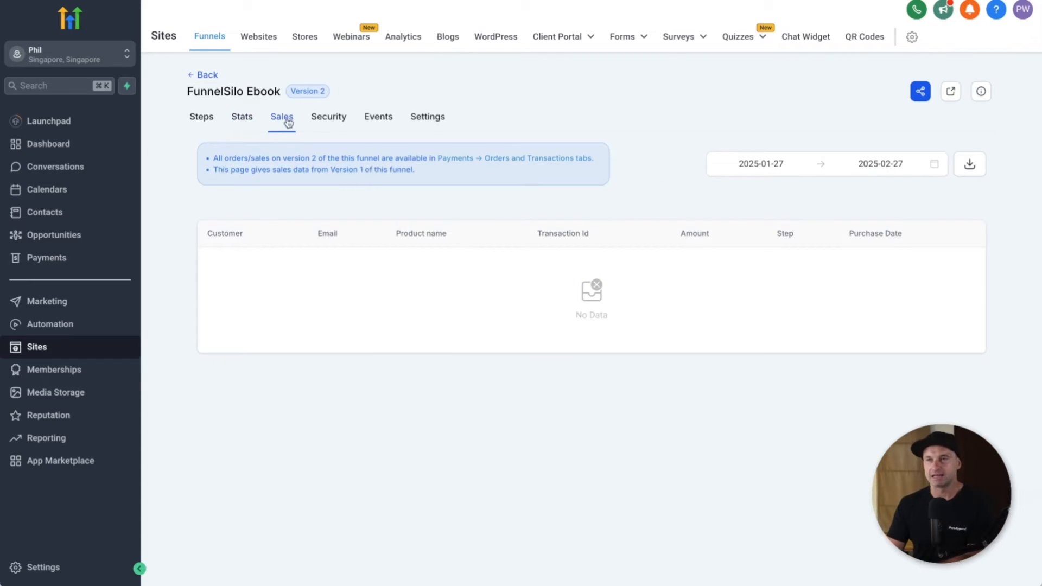
click(198, 121)
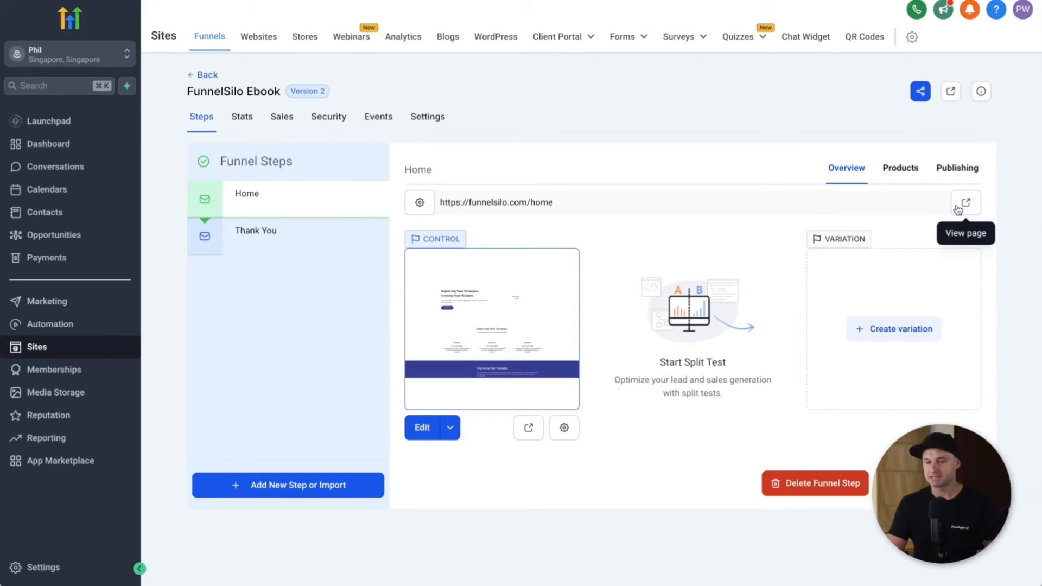
click(959, 206)
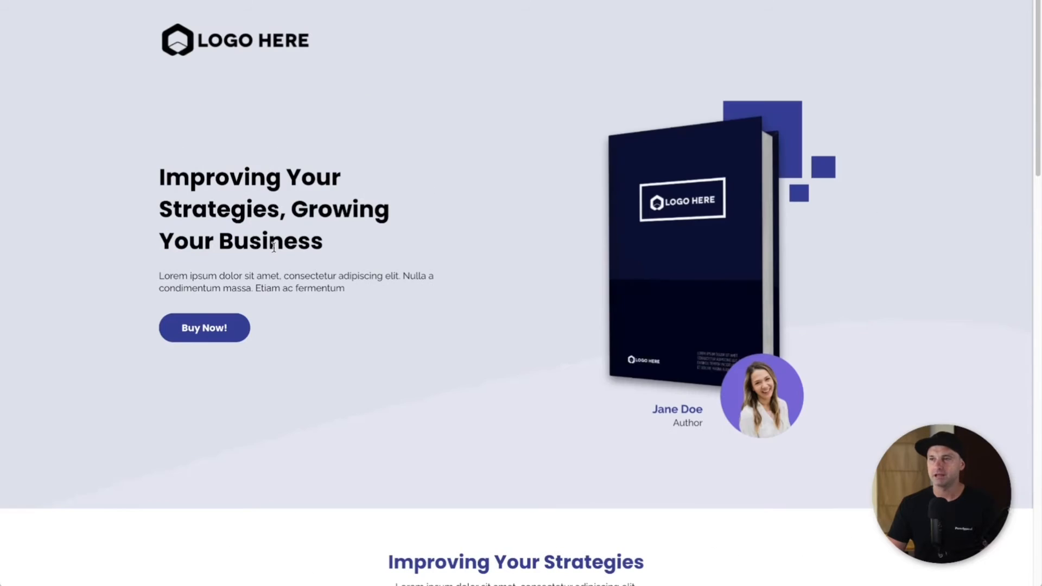
Step: Submit the Buy Now! ebook popup with a first name, last name and e-mail address
click(225, 332)
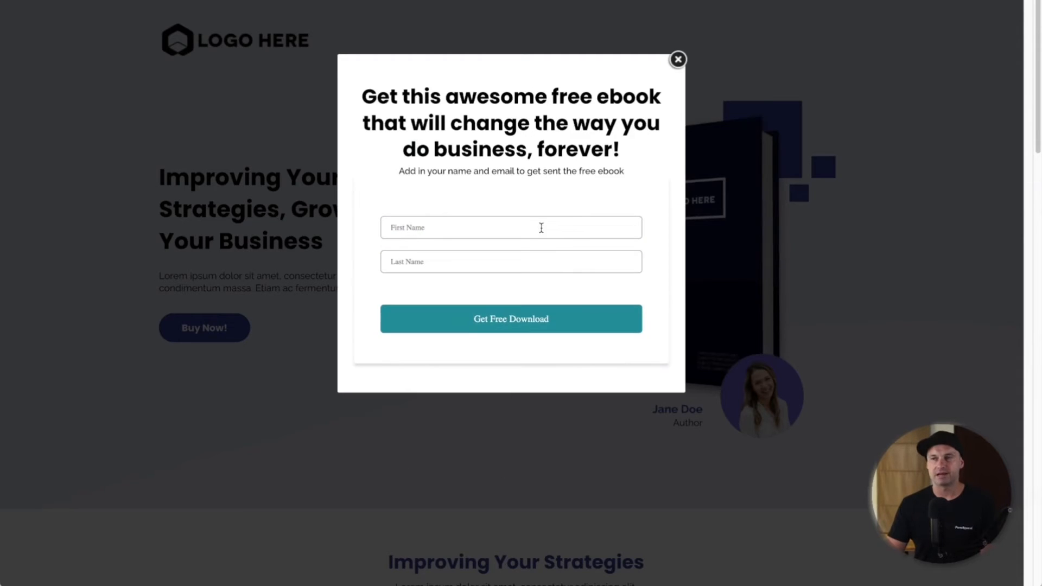
text(Phil)
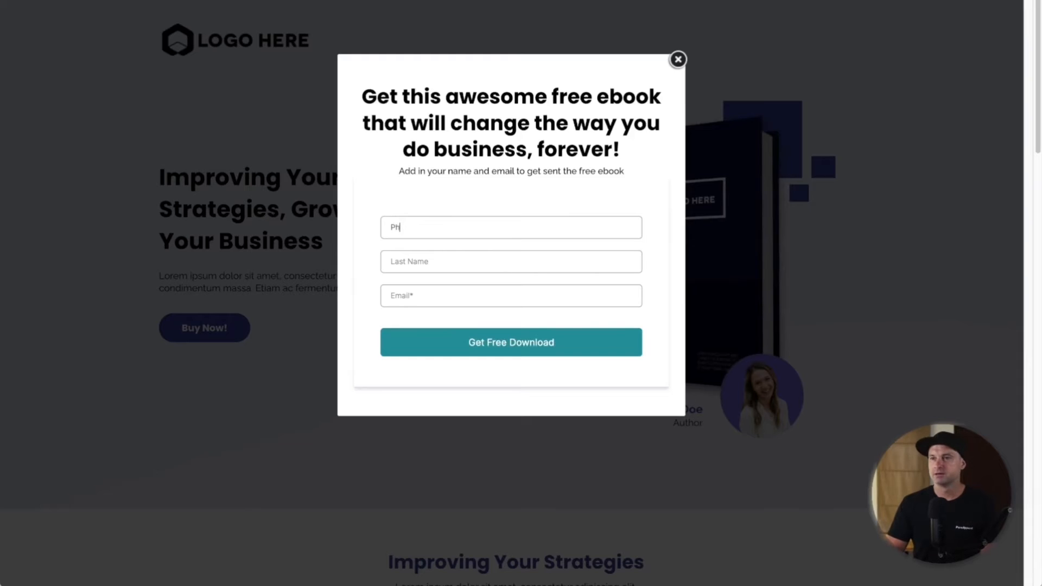
key(Tab)
text(W)
key(Tab)
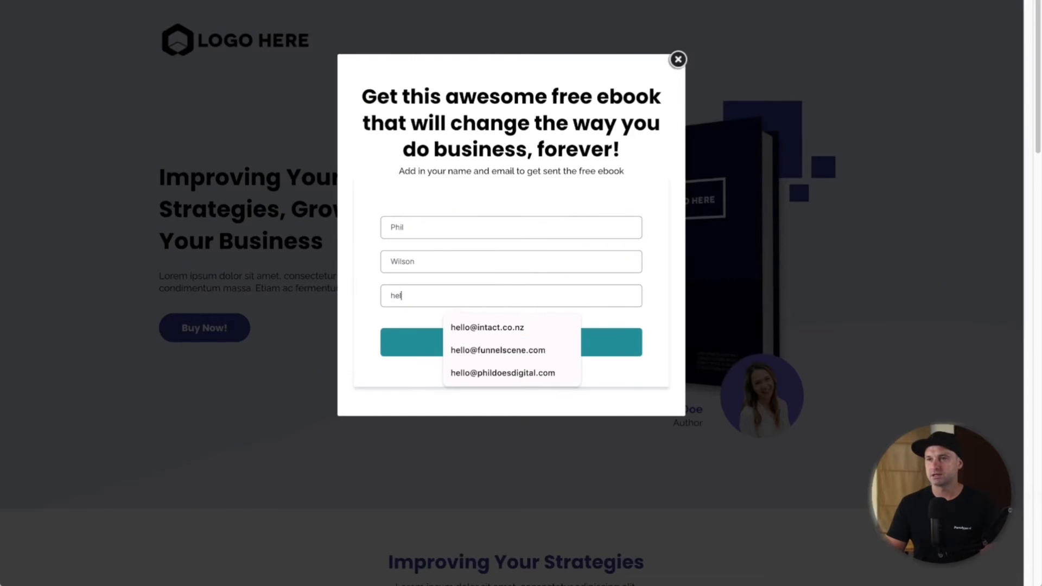
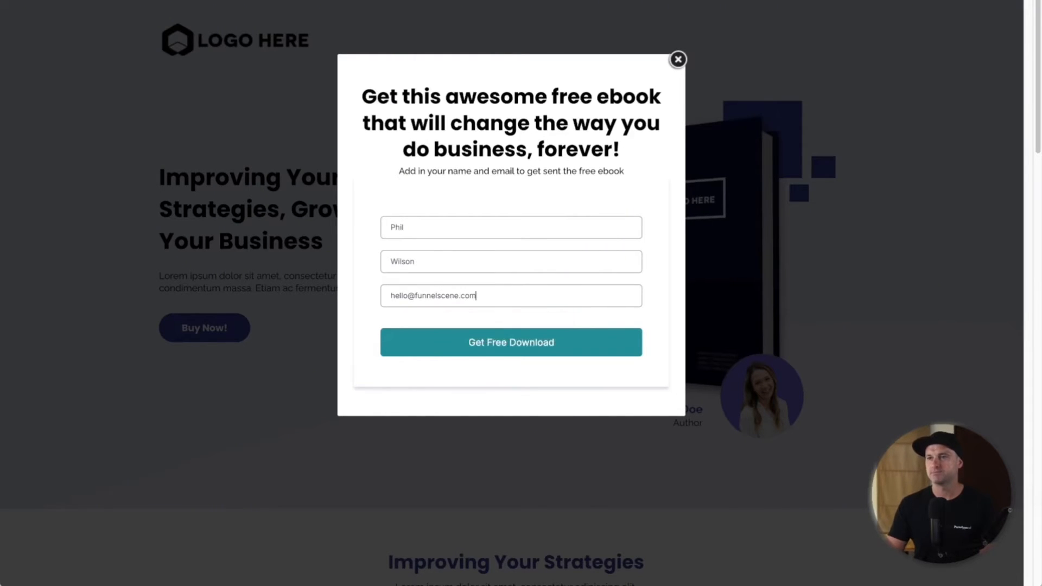
click(487, 339)
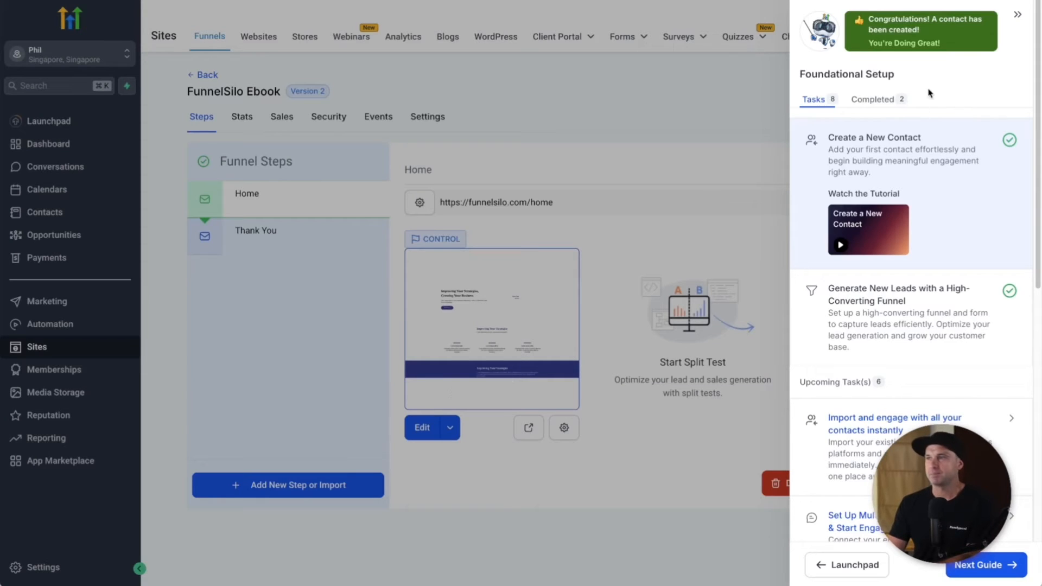
Step: Check the funnel stats, then open the new contact's record from Contacts
click(1017, 15)
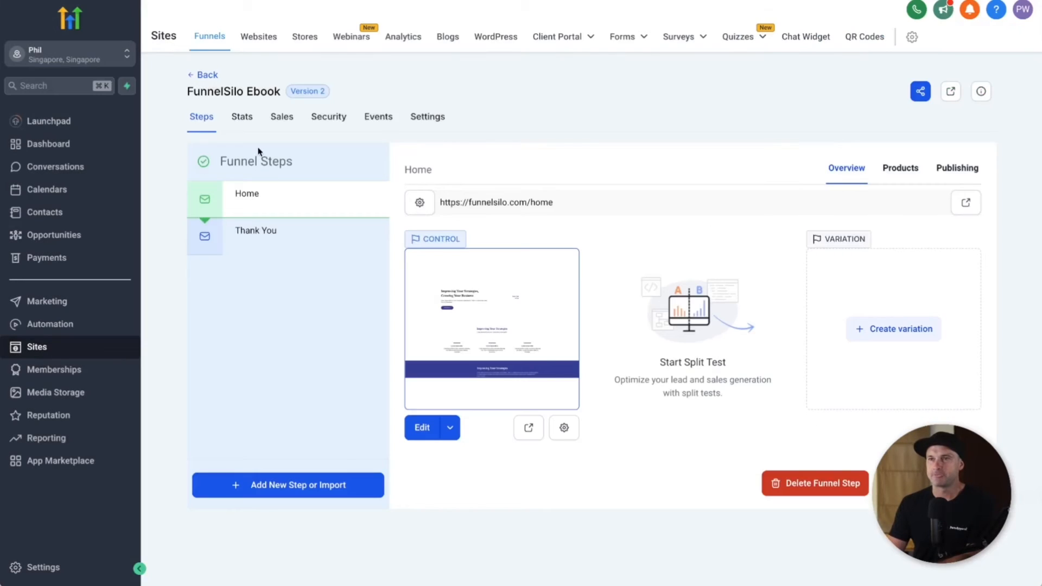
click(242, 120)
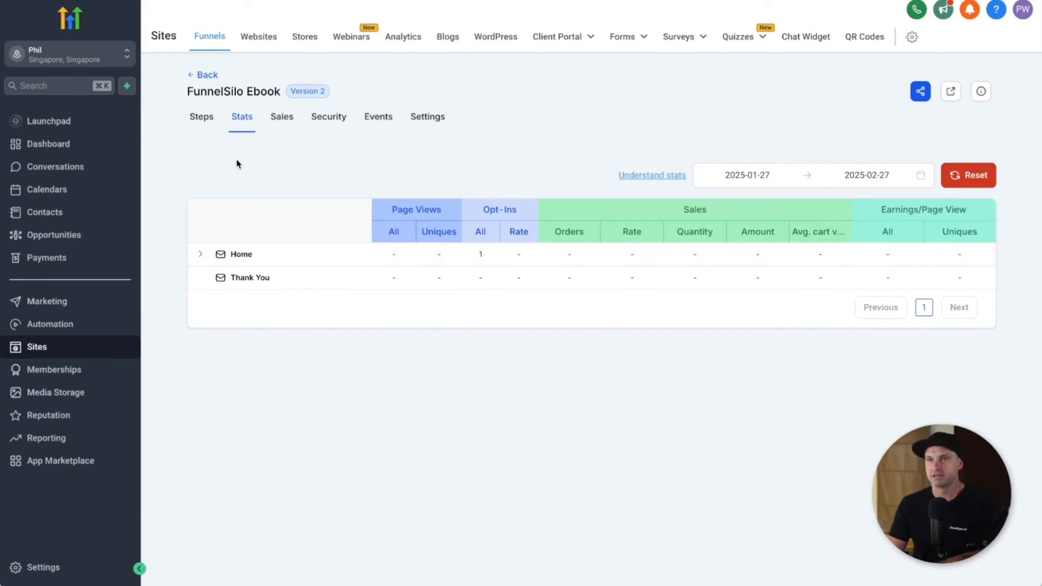
click(69, 216)
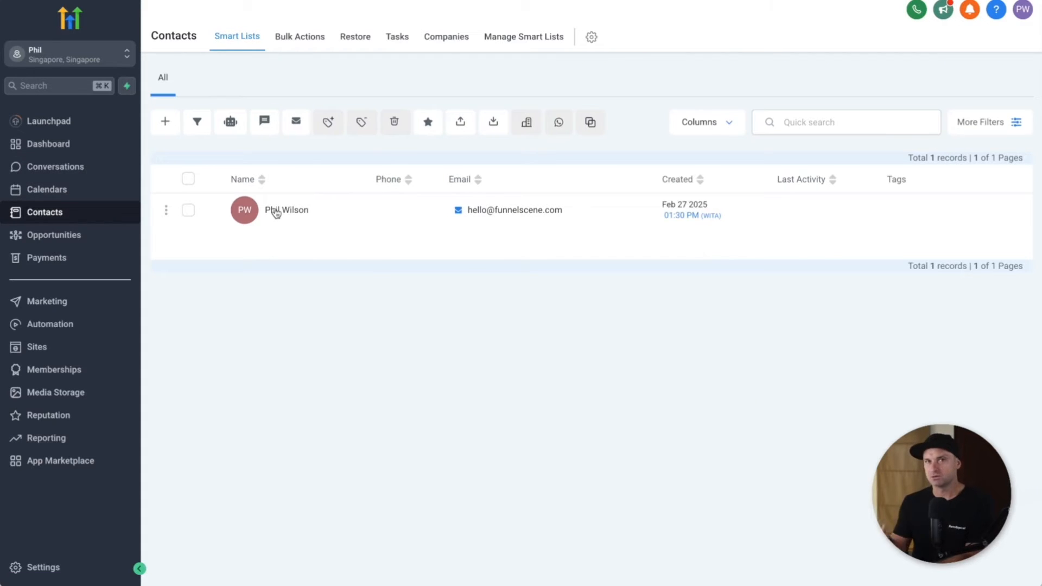
click(277, 213)
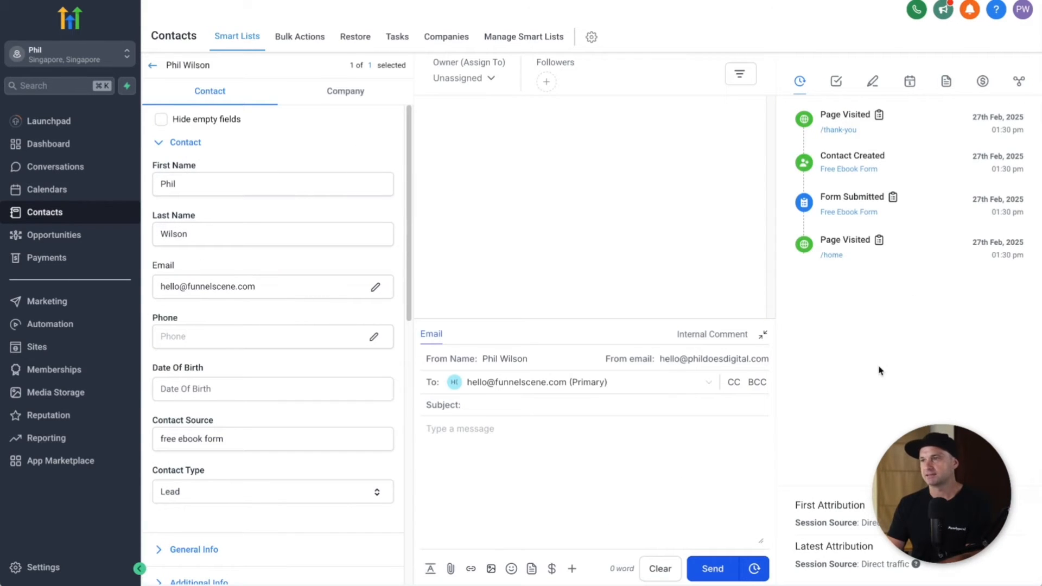
drag(923, 372, 867, 295)
click(867, 293)
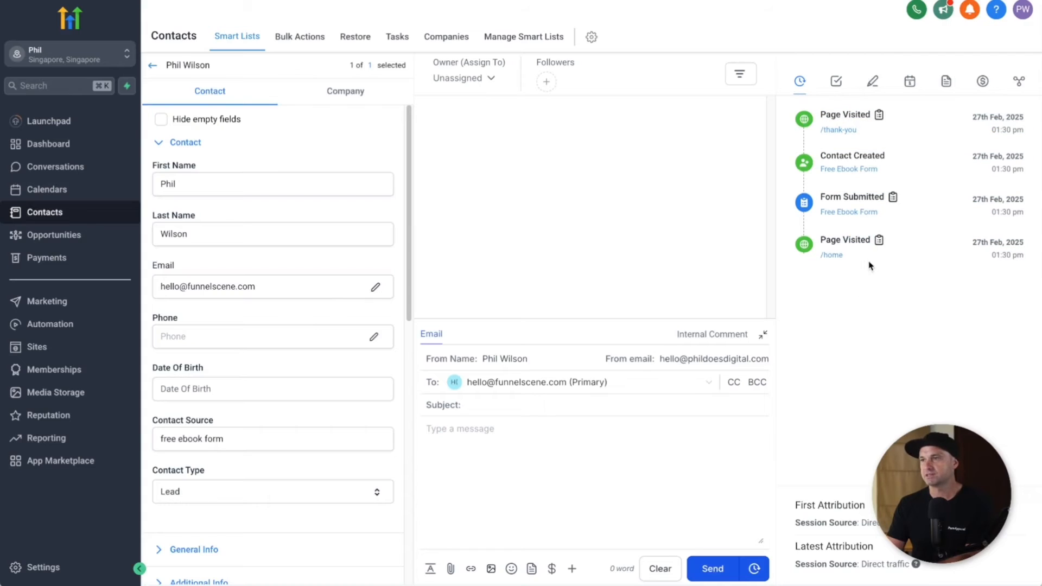
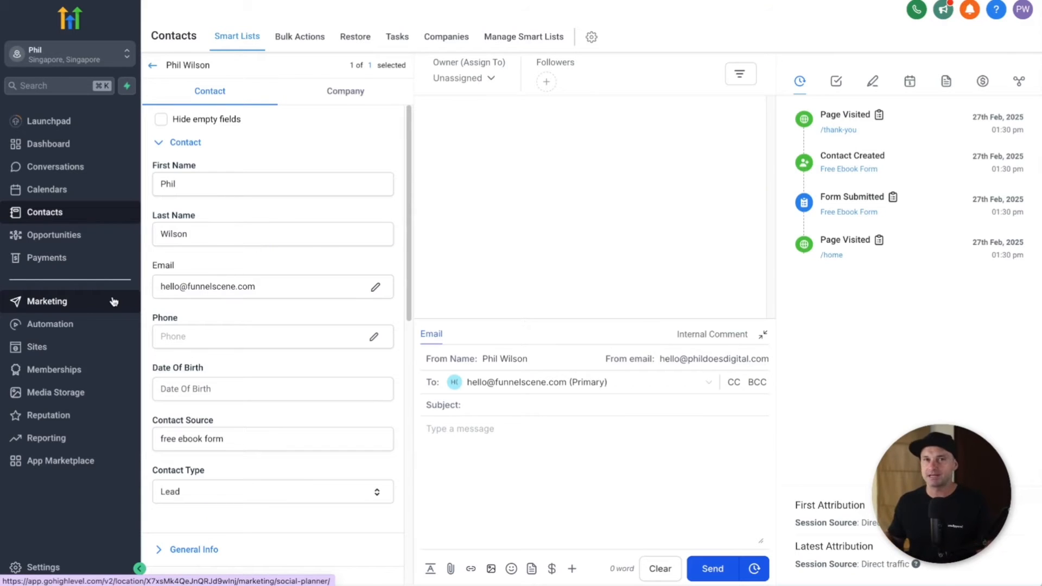
Step: Open the Marketing section from the left sidebar
click(80, 308)
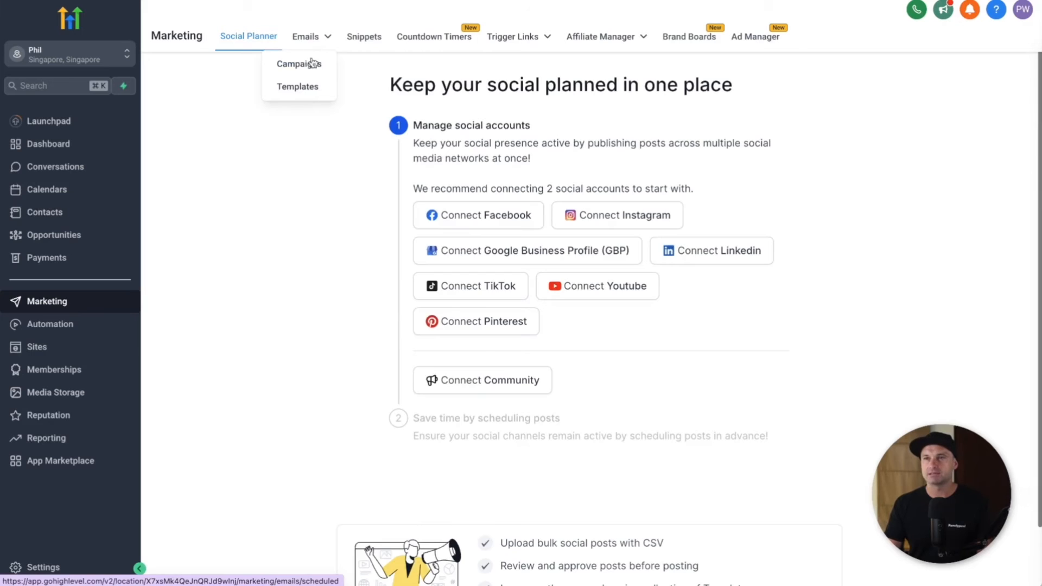
Step: From Email Templates, create a new template in the Design Editor, starting from scratch
click(311, 94)
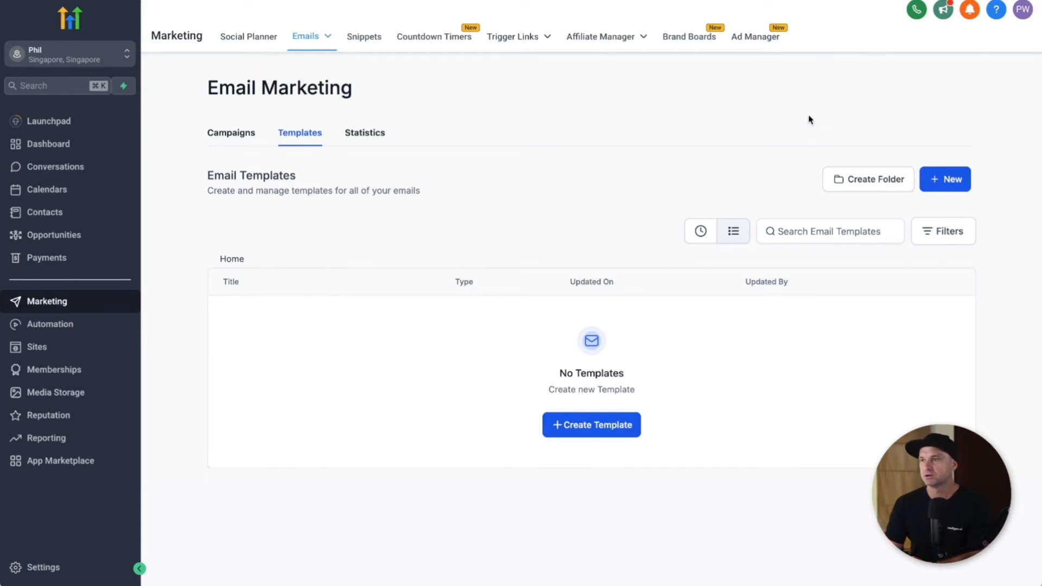
click(592, 425)
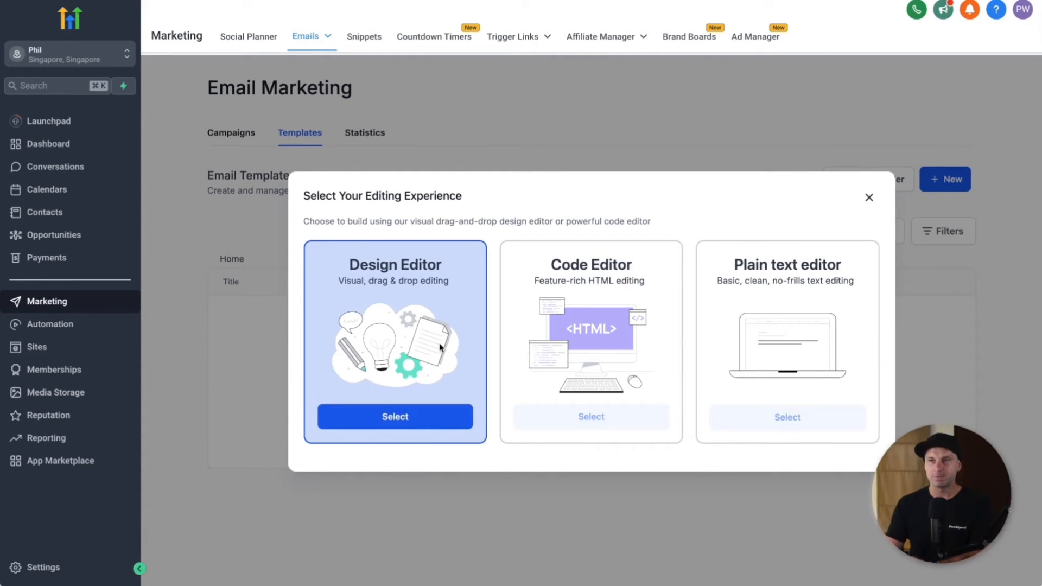
click(391, 417)
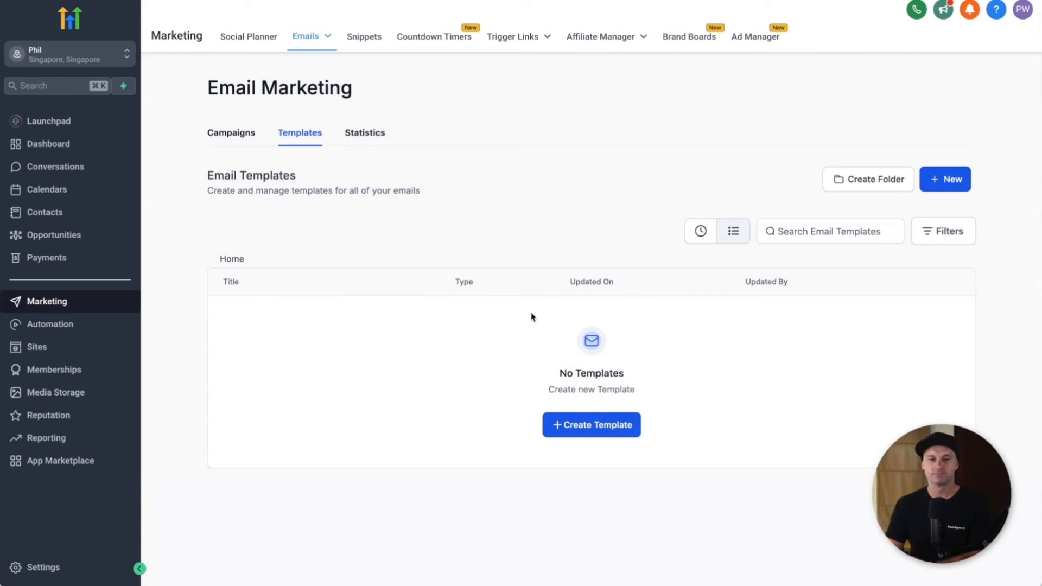
click(600, 426)
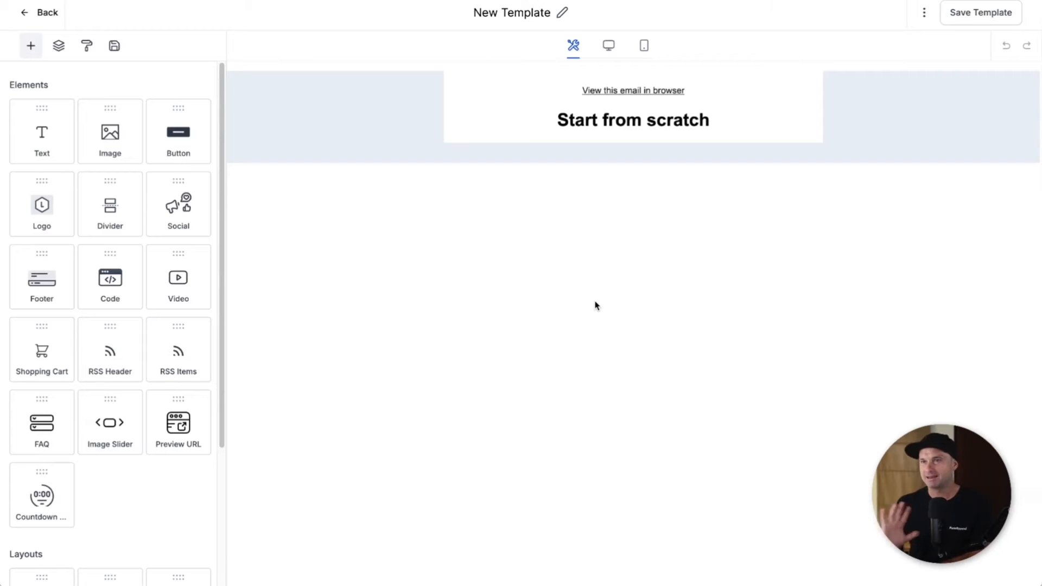
Step: Set the template's background colour to white #FFFFFF
mouse_move(311, 97)
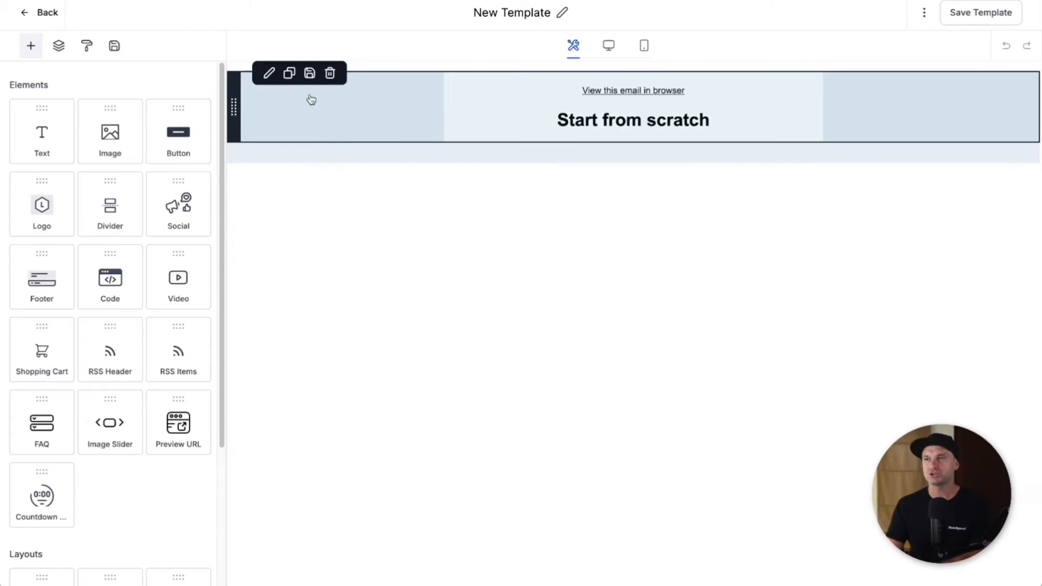
click(84, 50)
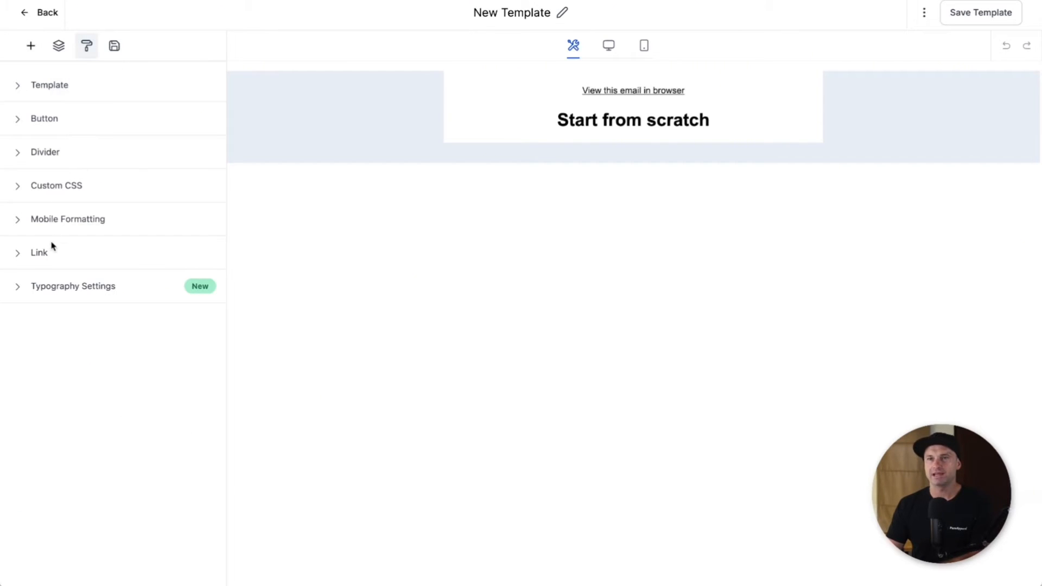
click(34, 90)
click(30, 132)
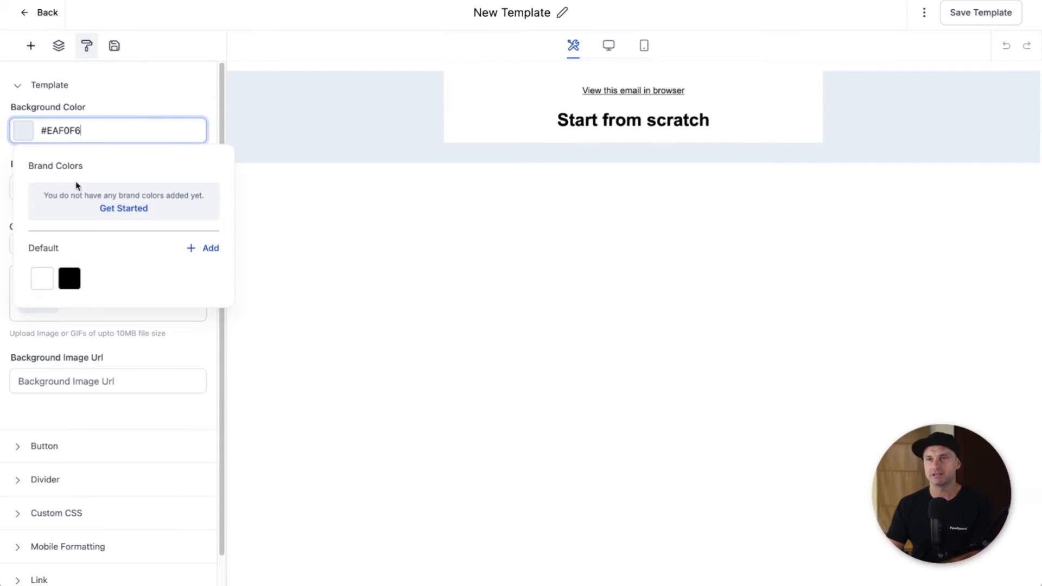
click(49, 273)
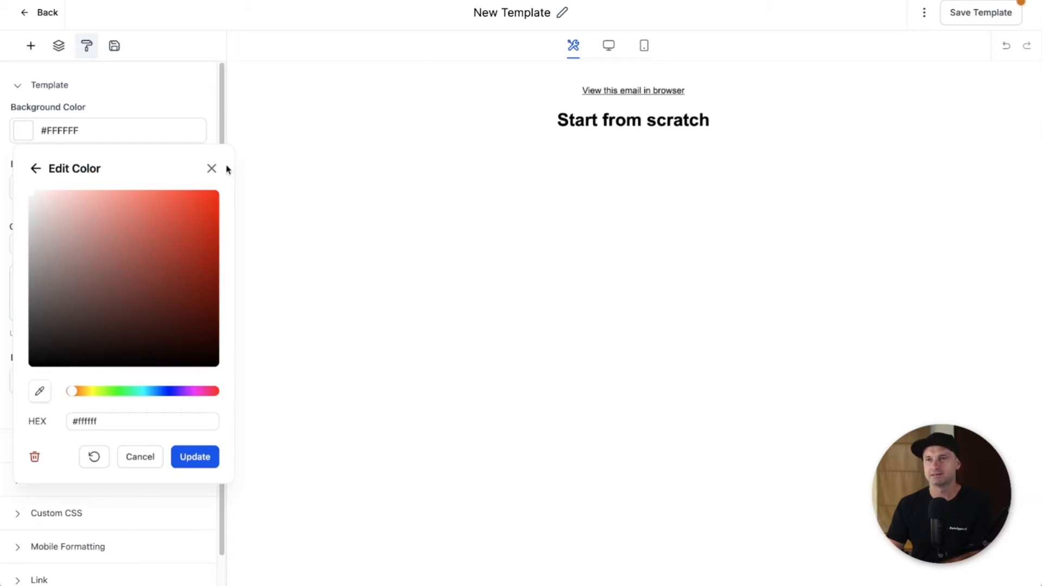
click(212, 172)
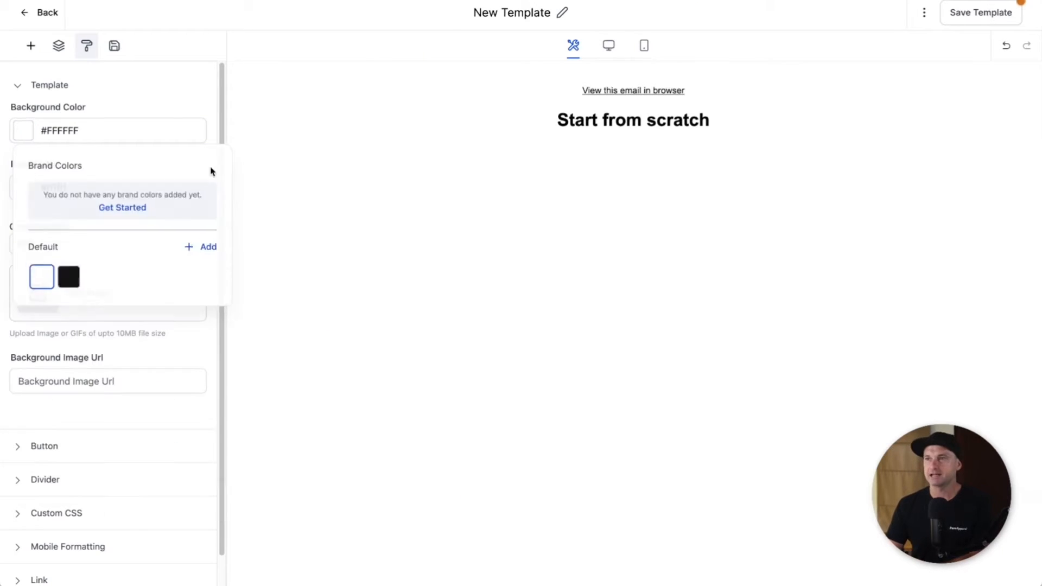
click(210, 170)
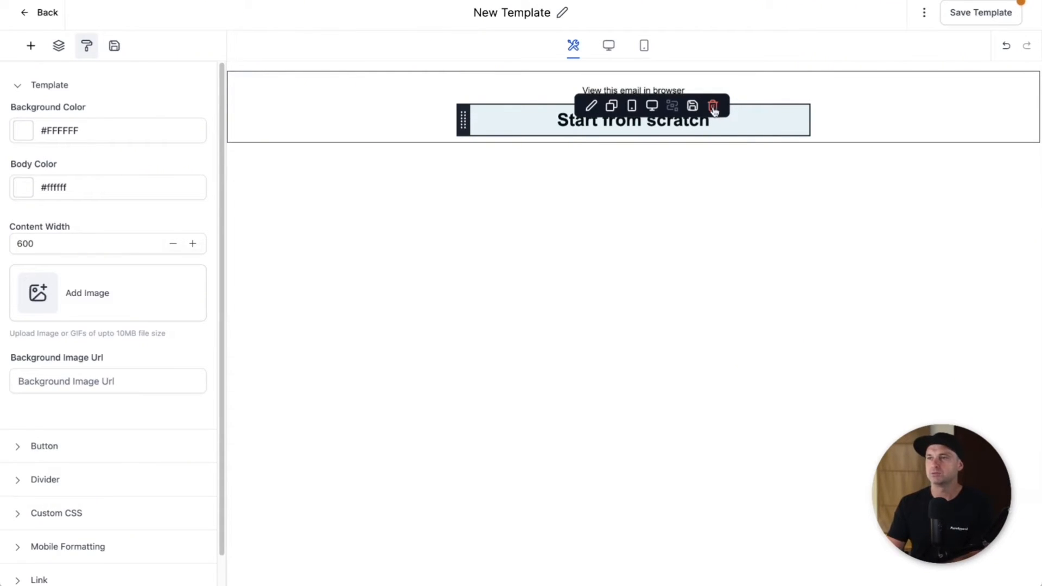
Step: Delete the 'Start from scratch' heading block
click(713, 106)
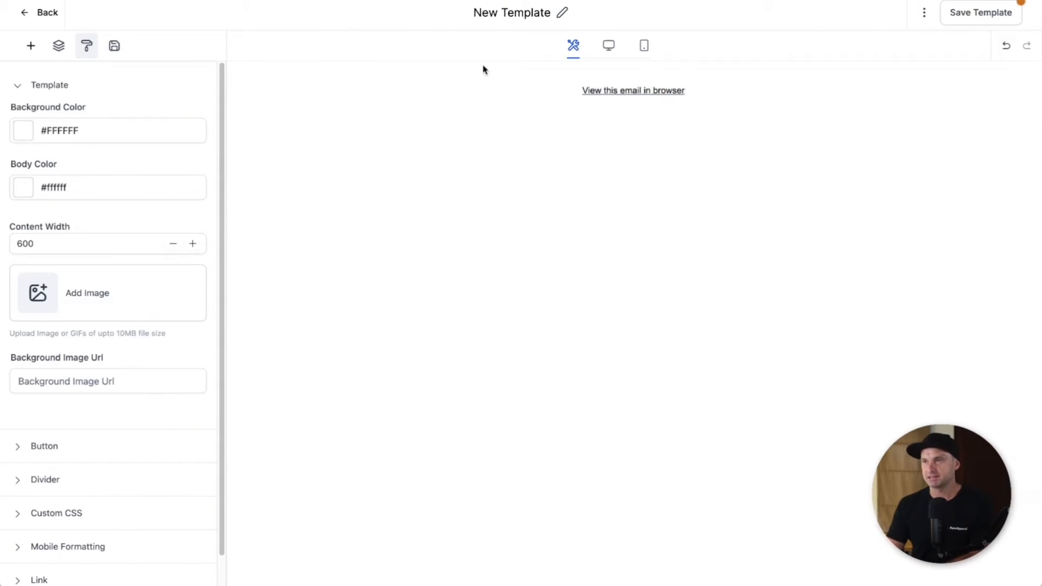
click(87, 46)
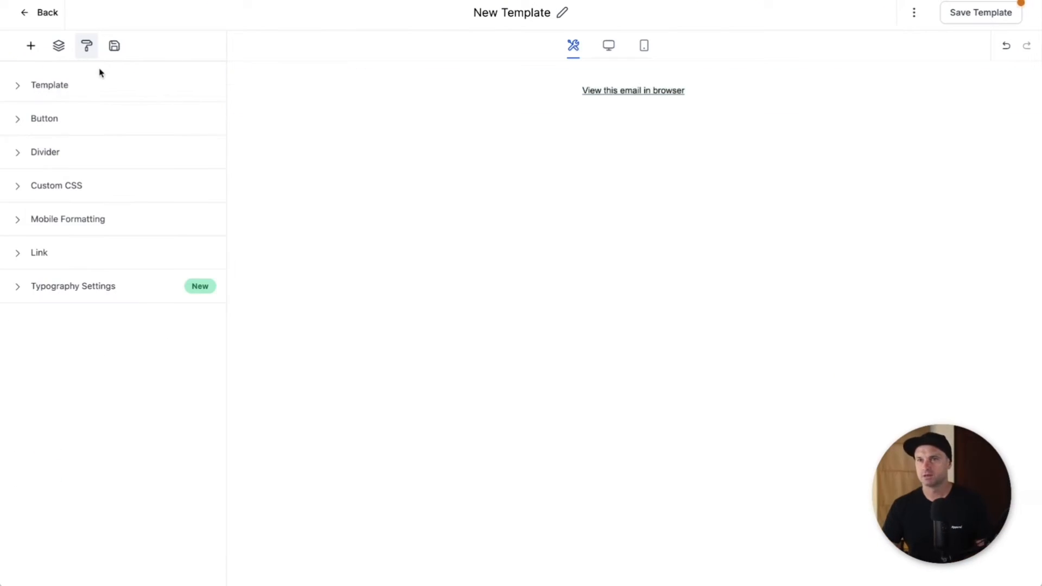
click(74, 88)
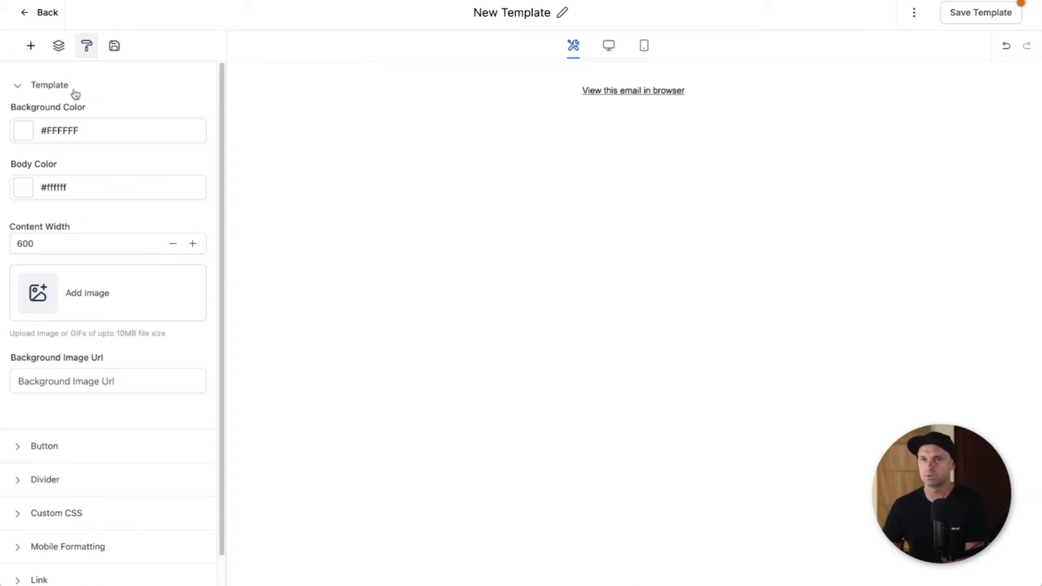
Step: Add a text block below the browser link and delete its Heading placeholder
click(30, 50)
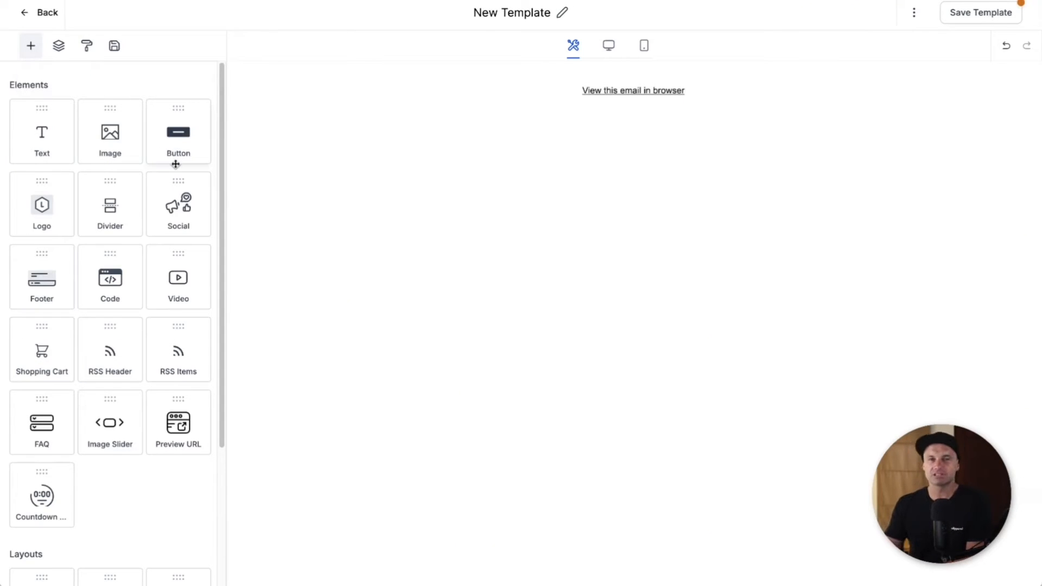
drag(35, 131, 627, 98)
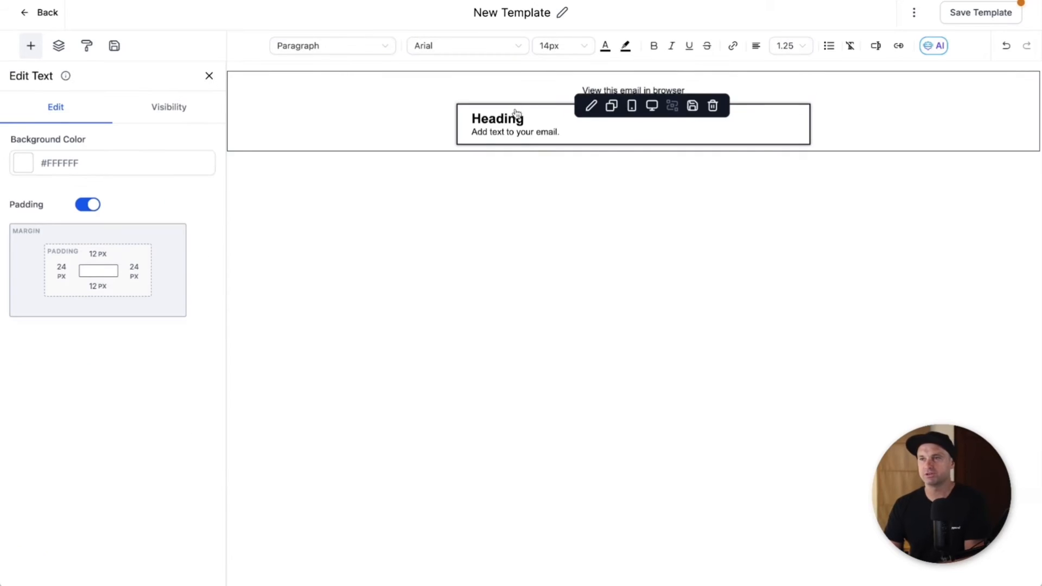
click(31, 46)
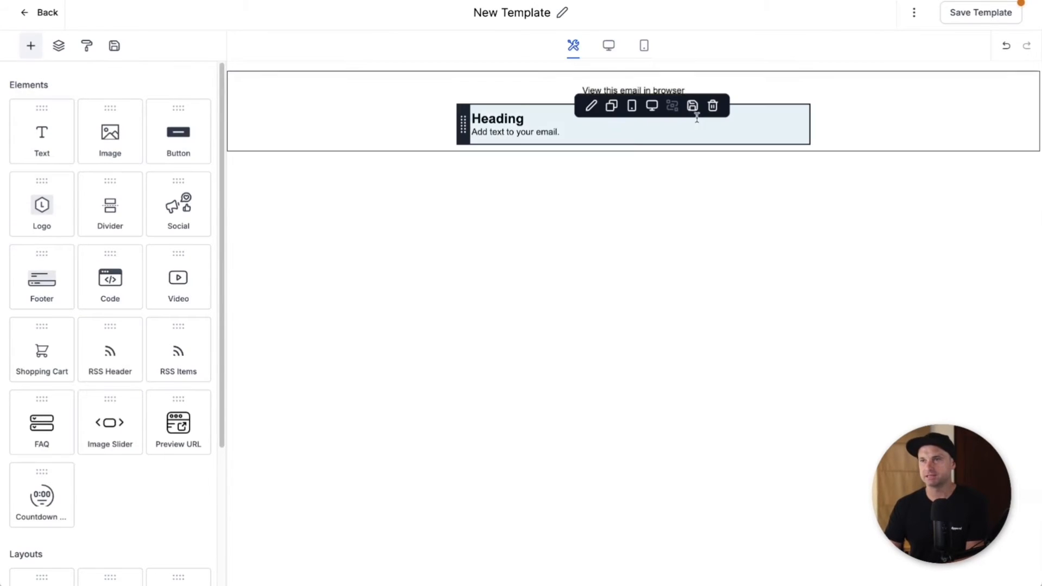
double_click(545, 122)
click(543, 119)
double_click(543, 119)
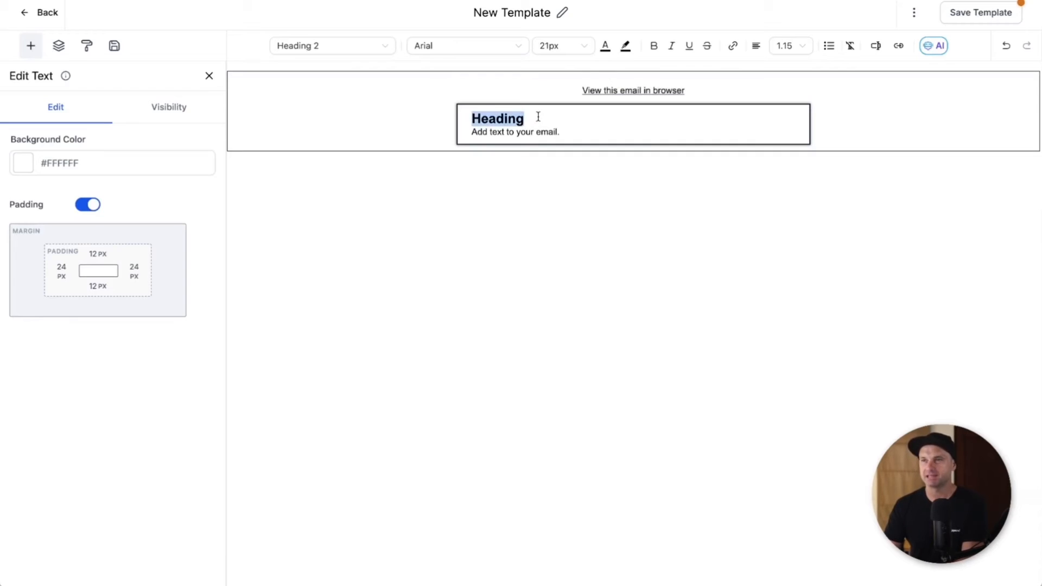
key(BackSpace)
key(BackSpace)
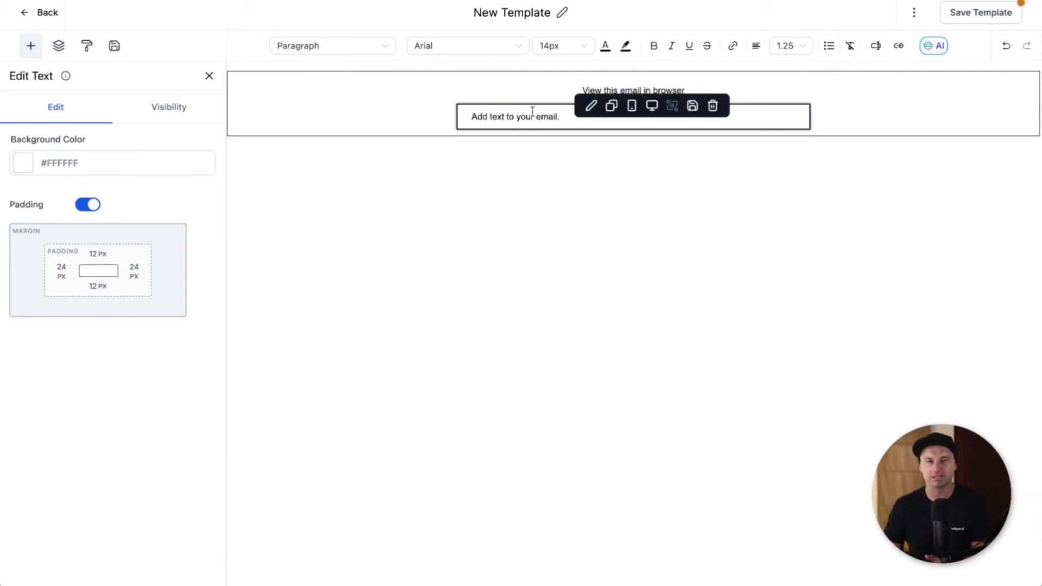
Step: Replace the placeholder paragraph with 'Hey' followed by the contact's First Name custom value
triple_click(532, 111)
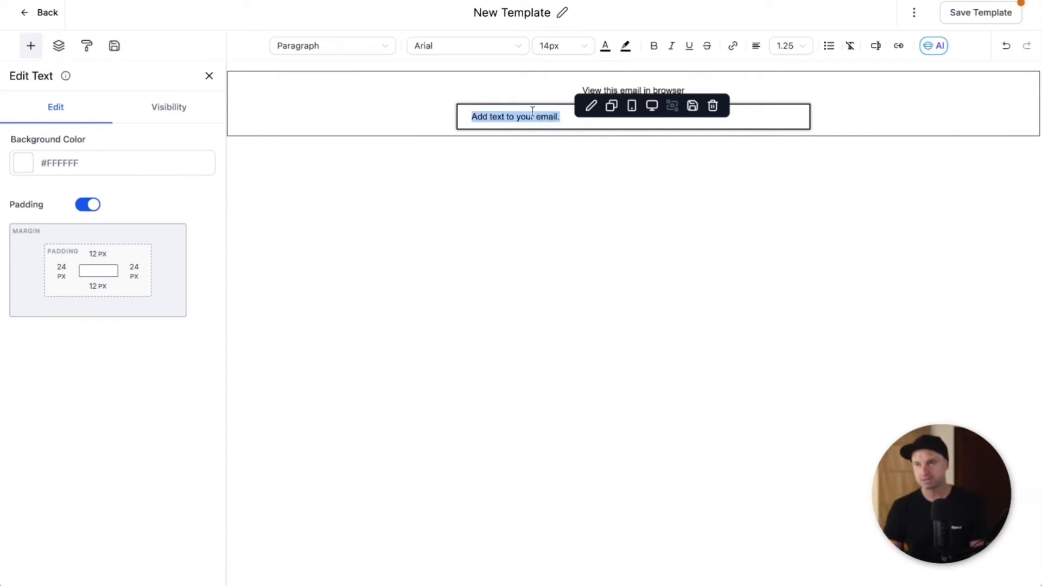
text(Hey)
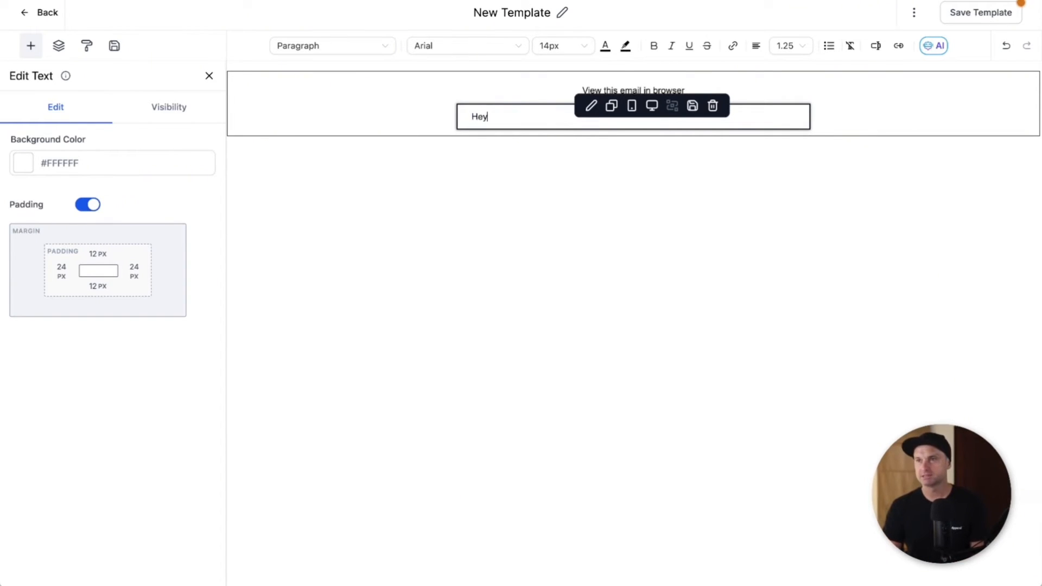
click(876, 47)
click(948, 98)
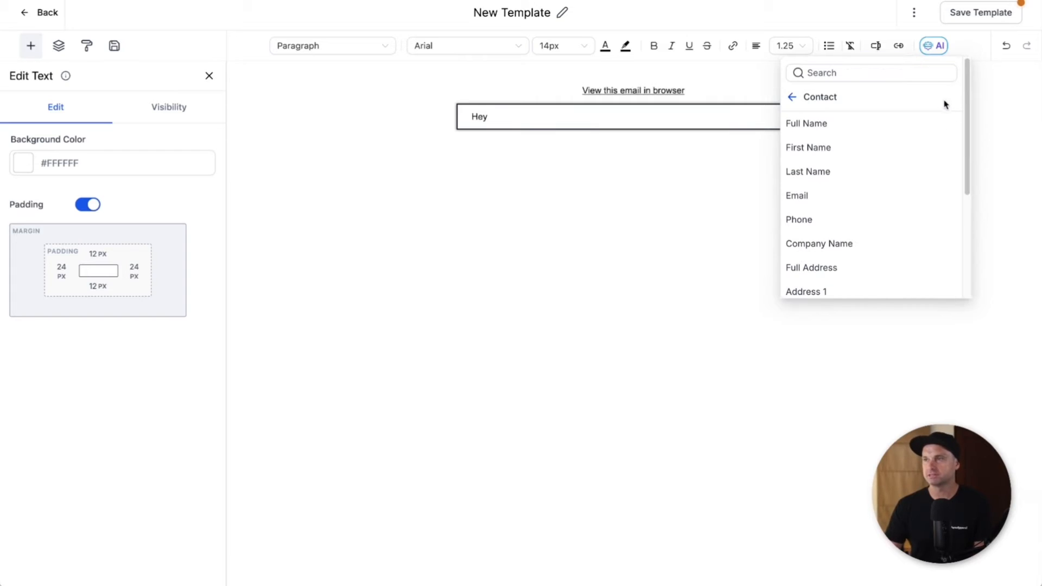
click(832, 149)
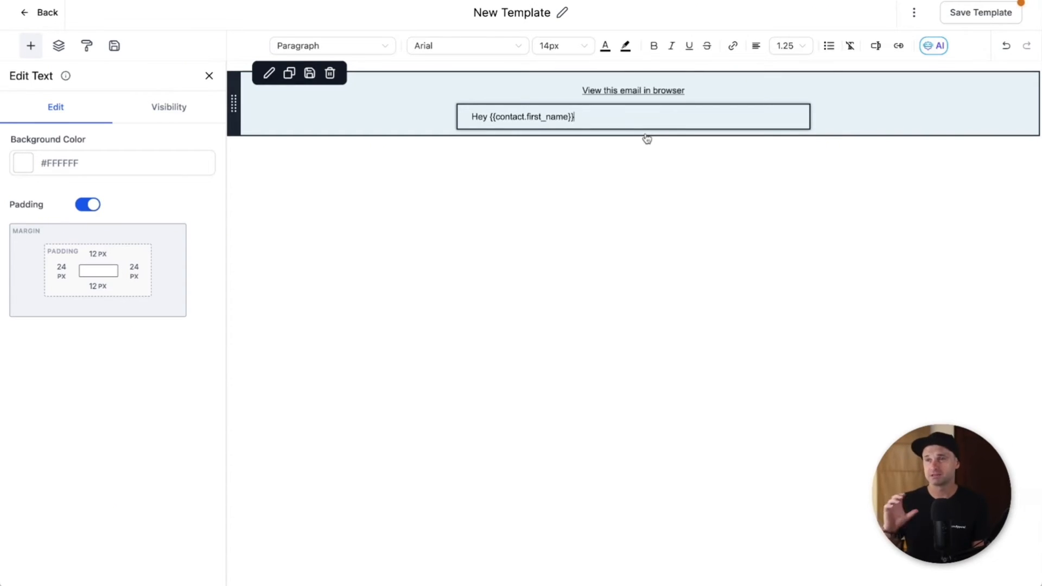
Step: Write the opening lines about growing your business, ending 'can be quickly digested in this free ebook'
text(,)
key(Return)
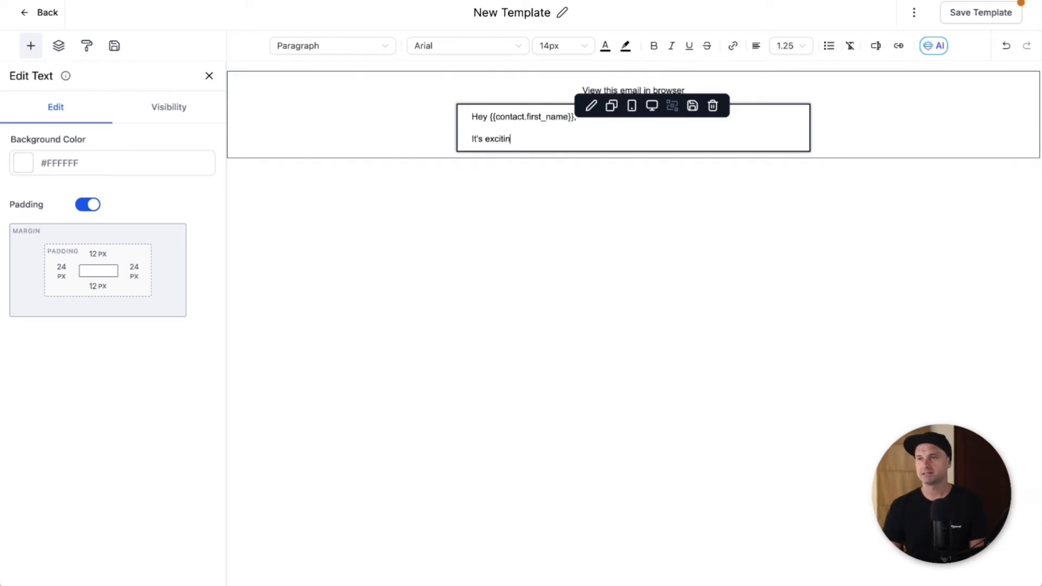
text(It's exciting to hear you)
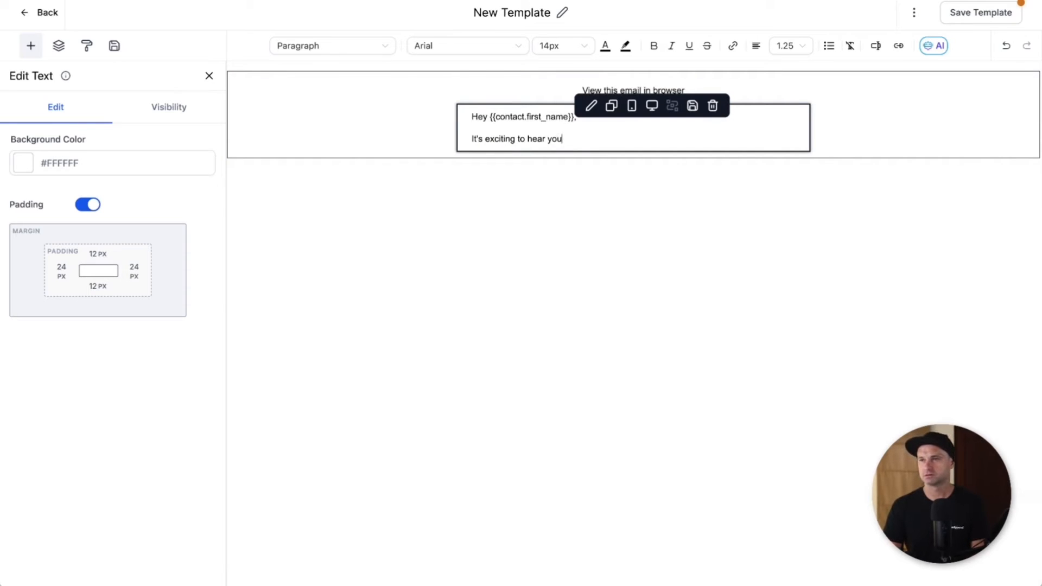
text('re interested in g)
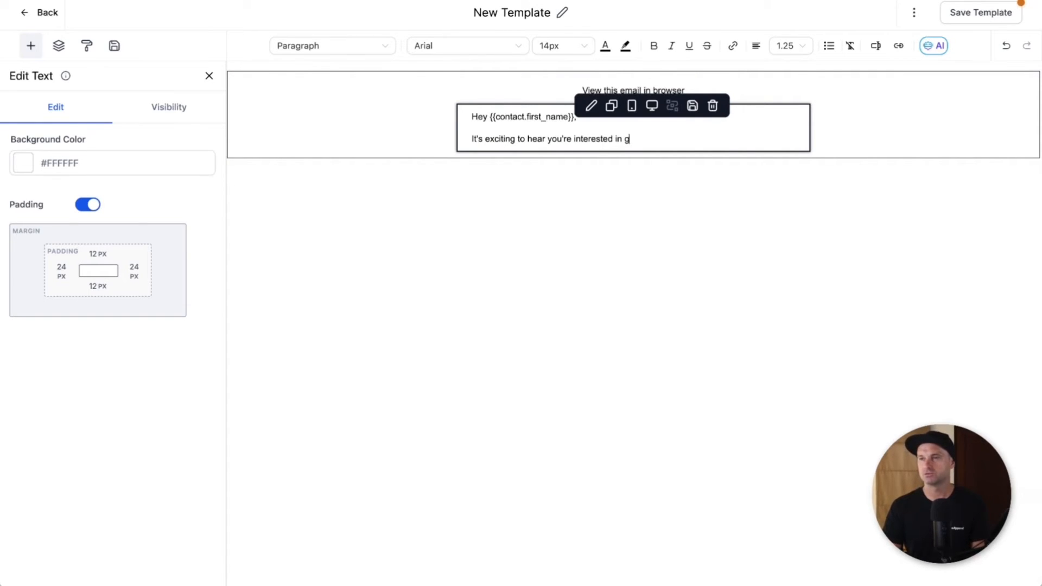
text(rowing your business)
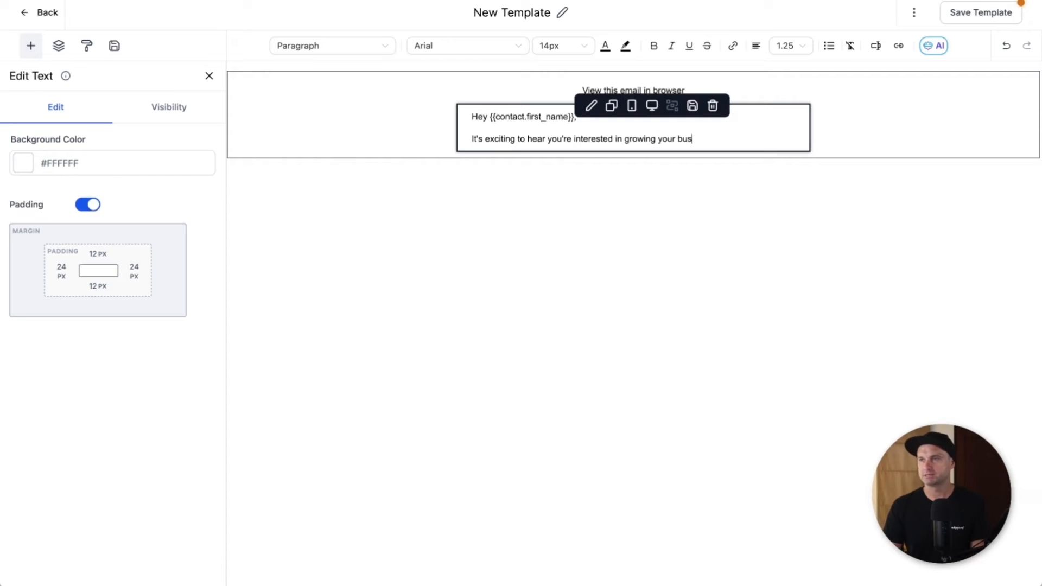
key(Return)
text(It's something I've )
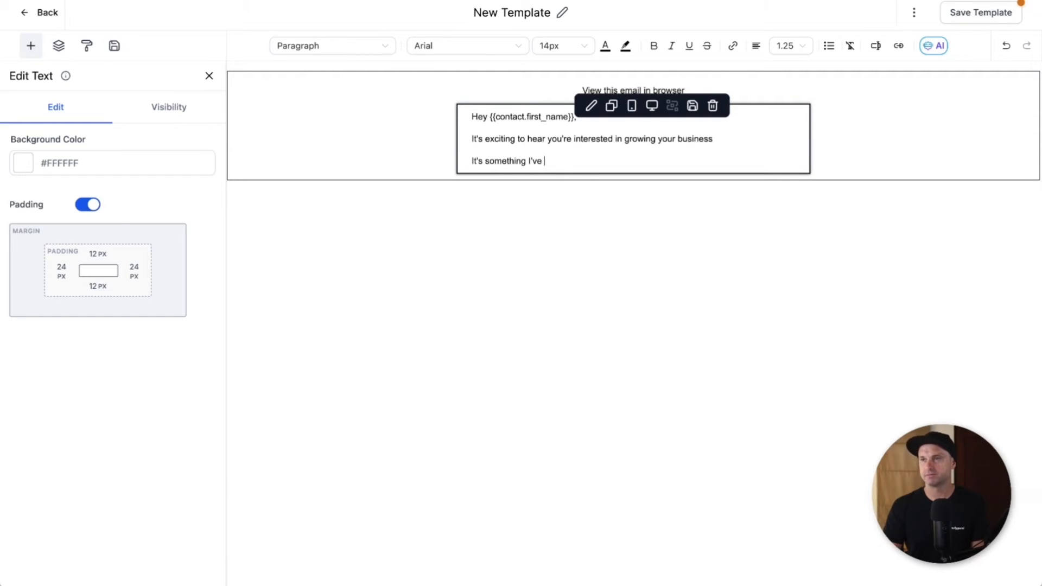
text(mastered over the past)
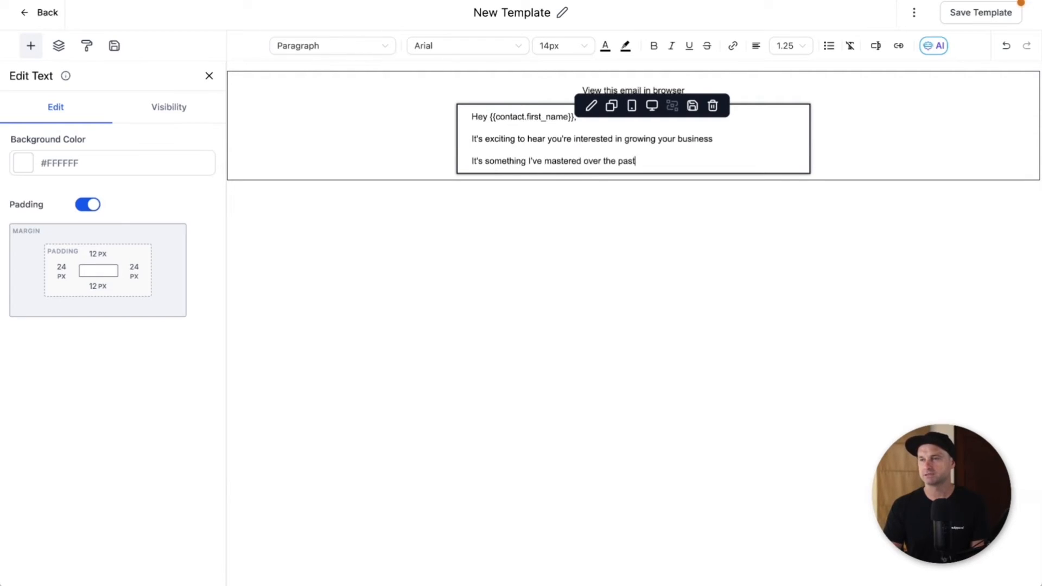
text( few years)
key(Return)
text(and)
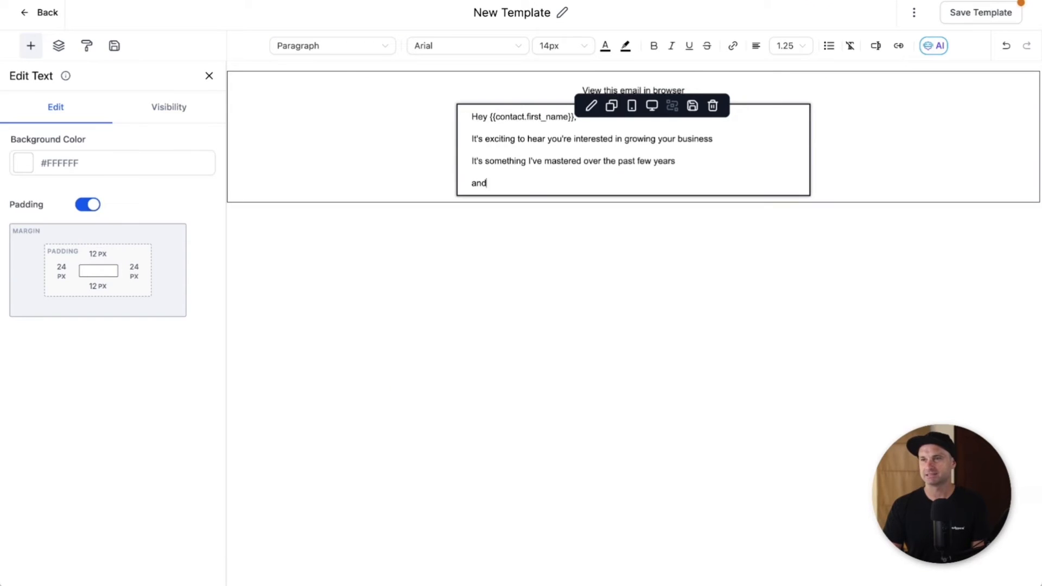
text( all of the good info I've collected)
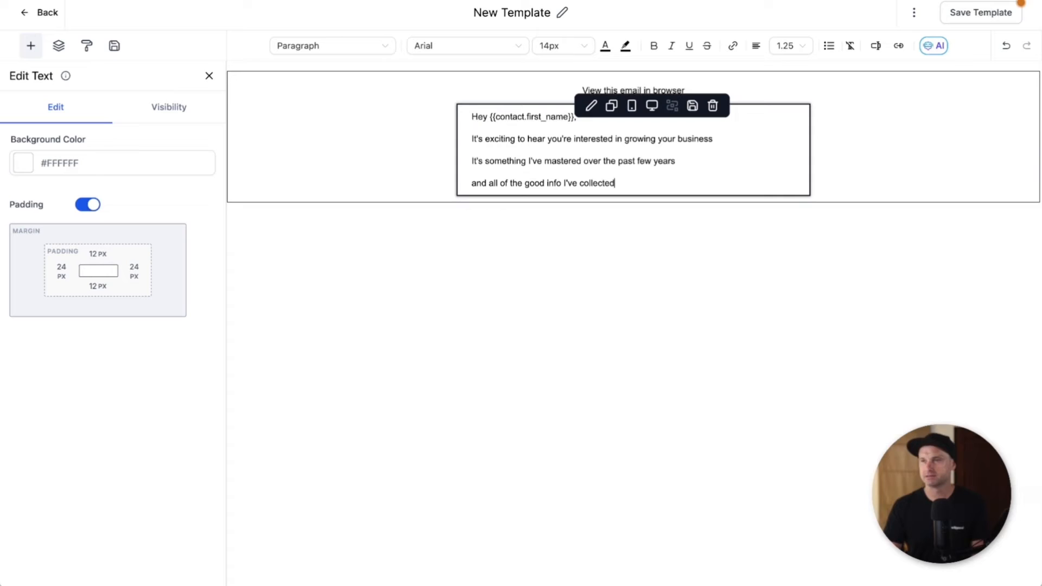
key(Return)
text(Can b)
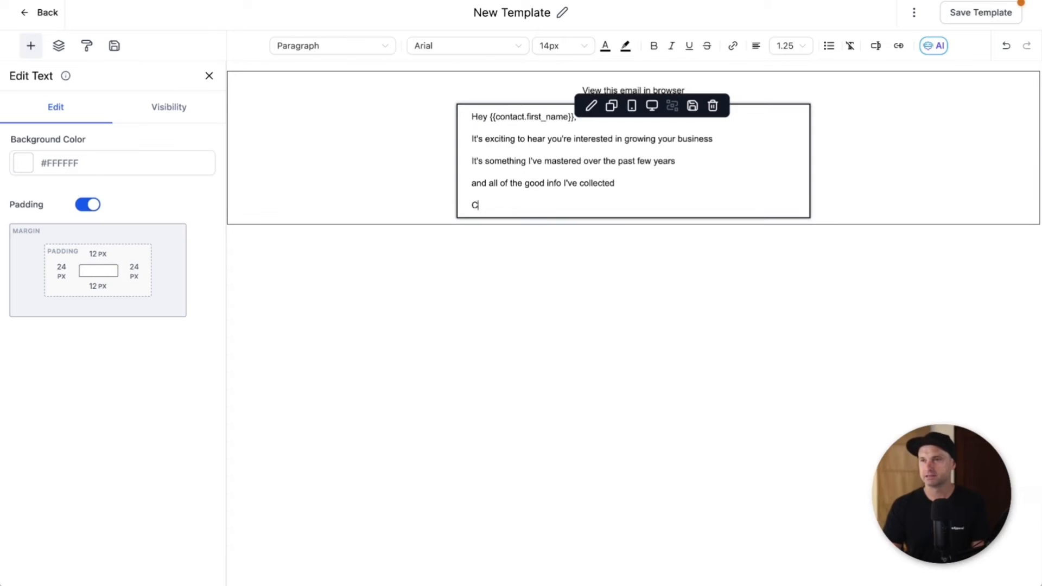
key(BackSpace)
key(BackSpace)
key(BackSpace)
key(BackSpace)
key(BackSpace)
text(can be quickly digested in this)
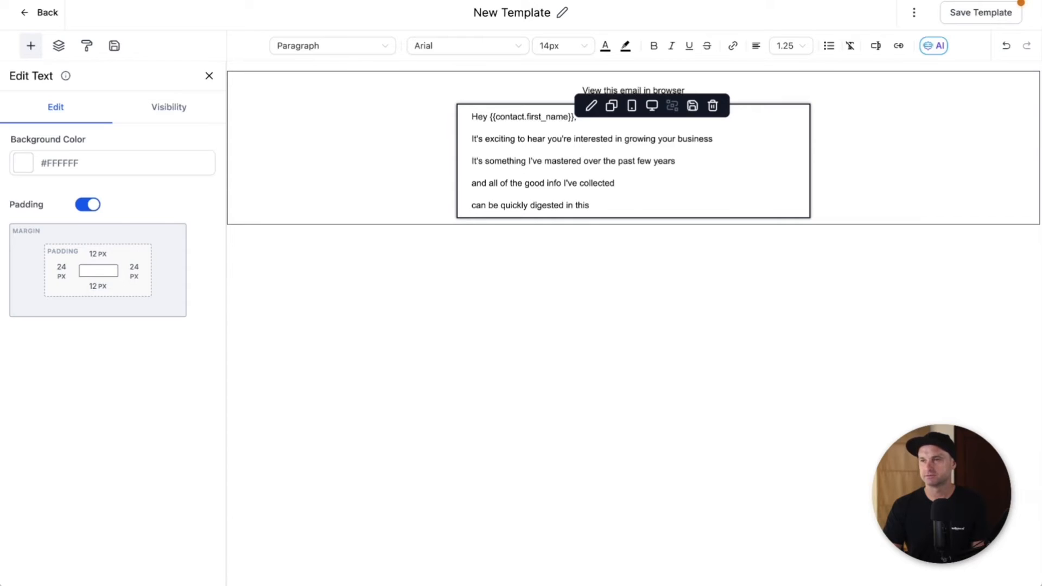
text( free ebook)
Step: Add 'To get stuck into it', 'You can download it here', 'Let me know what you think!' and a 'Thanks' sign-off
key(Return)
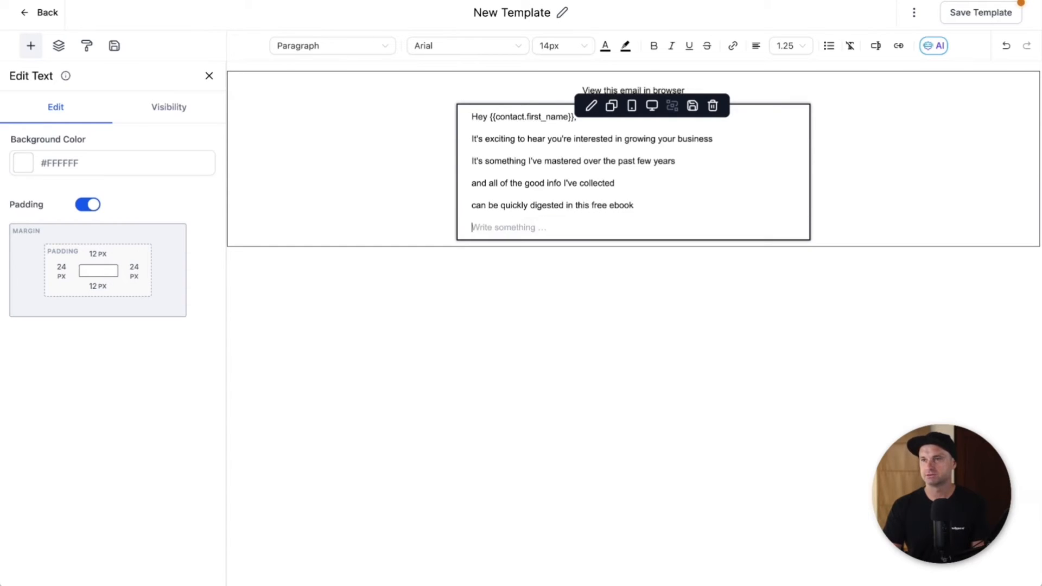
text(T)
key(BackSpace)
text(To get stuck into it)
key(Return)
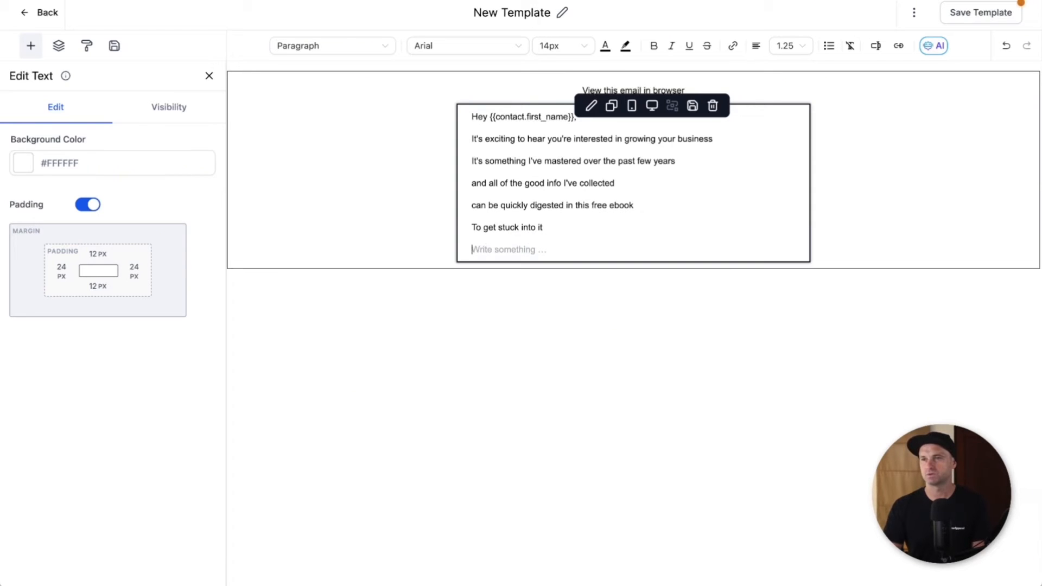
text(You can download it here)
key(Return)
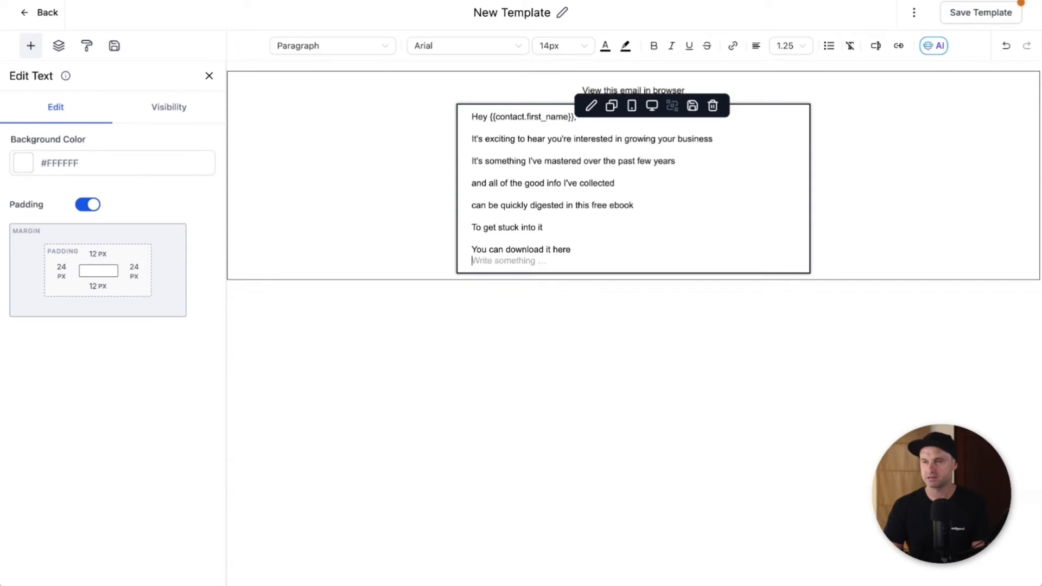
text(Let me know what you think)
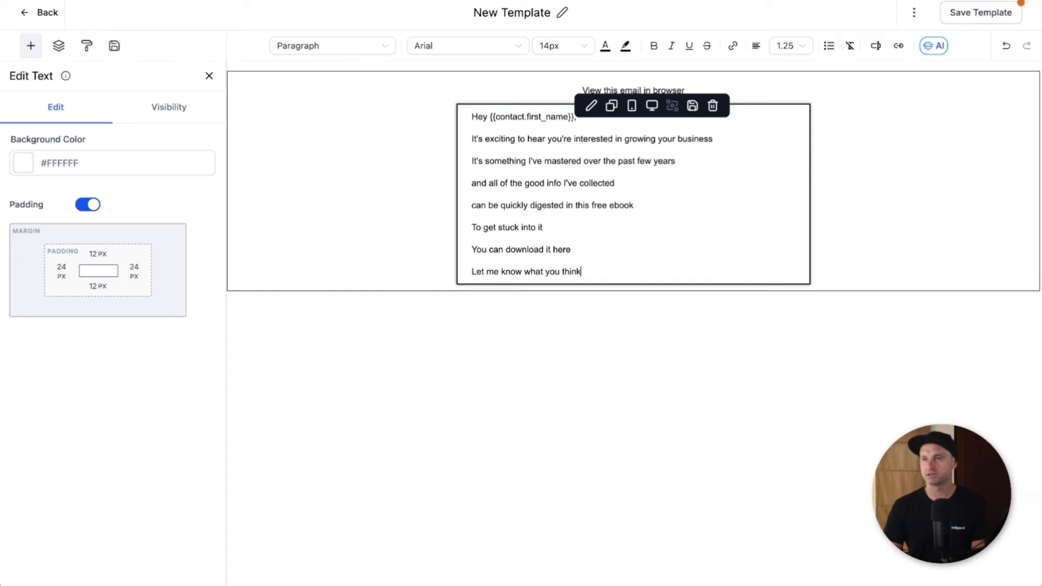
text(!)
key(Return)
text(Thanks, PHil)
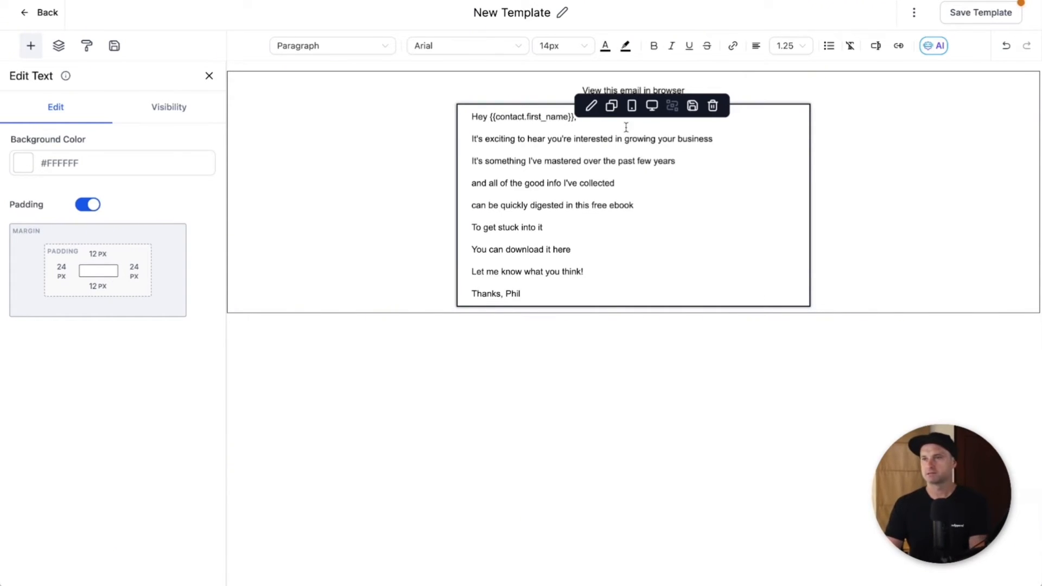
Step: Remove the extra blank lines so the sentences form short two-line paragraphs
click(533, 152)
key(BackSpace)
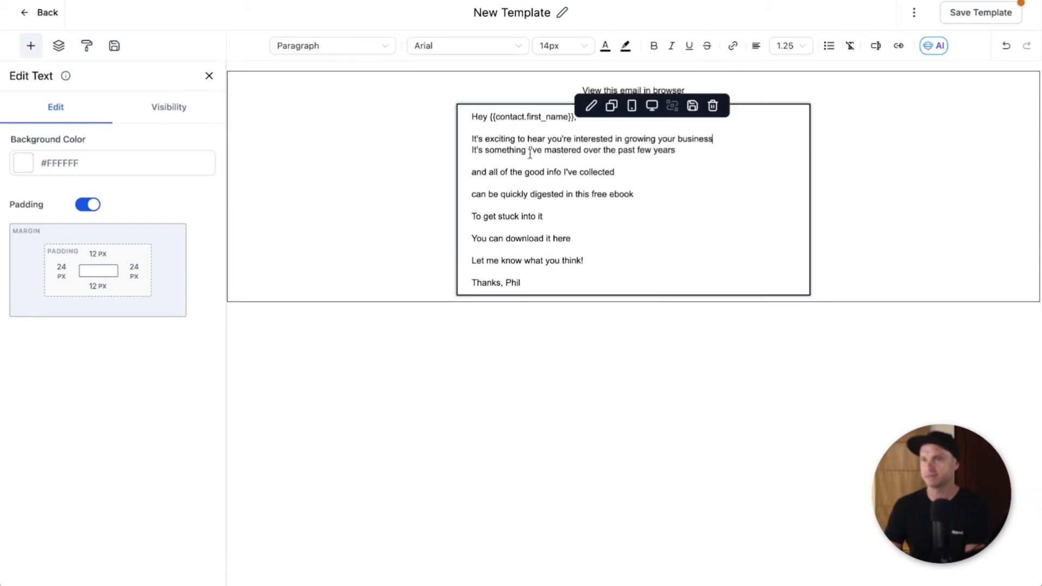
click(474, 183)
key(BackSpace)
click(473, 216)
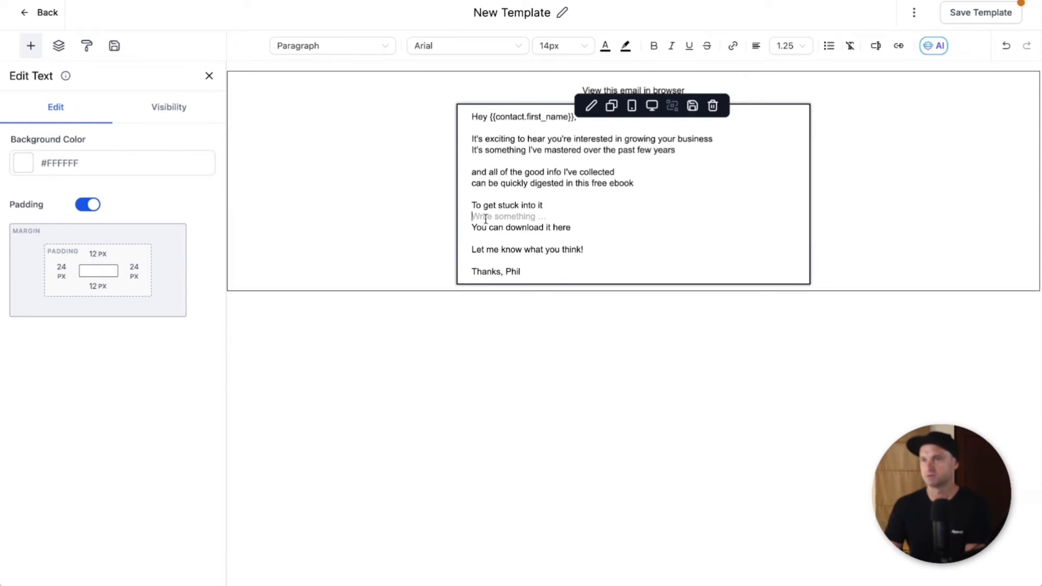
key(BackSpace)
click(478, 261)
click(484, 247)
key(BackSpace)
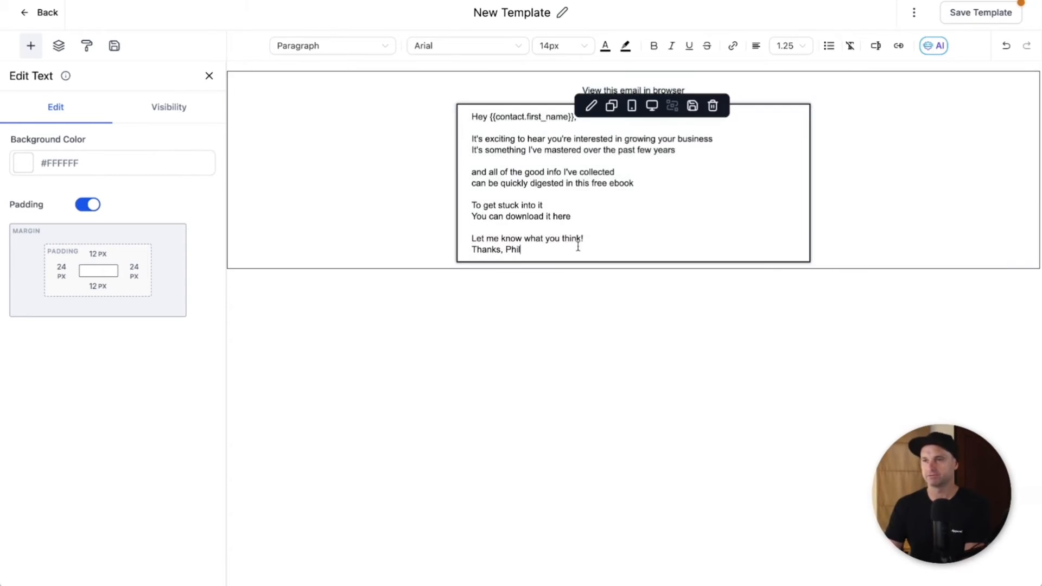
Step: Add an italic p.s. line asking how long the reader has been in marketing
click(580, 247)
key(Return)
key(Return)
text(p.)
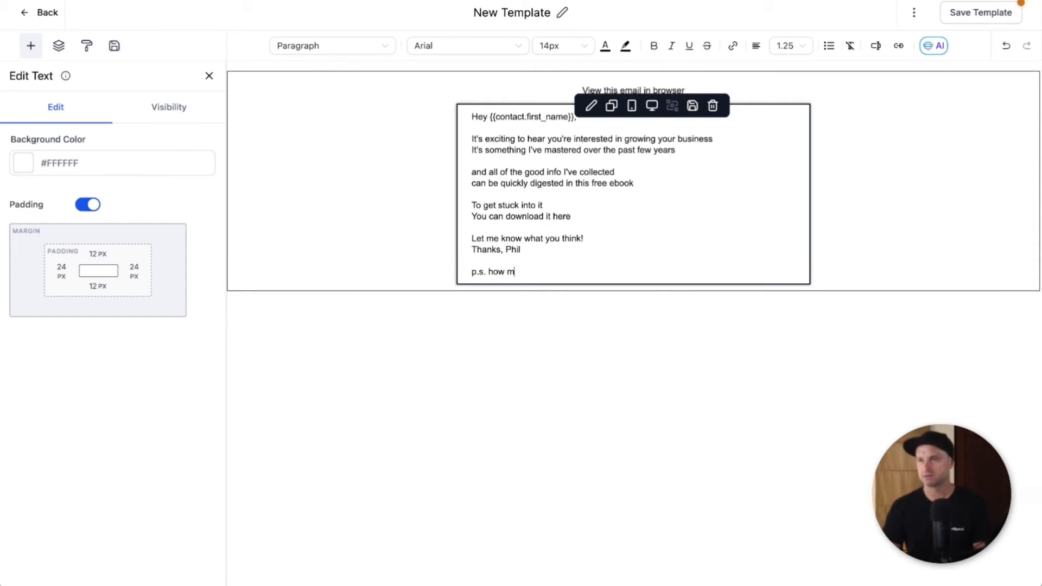
text(s. how long have you been in marketing for?)
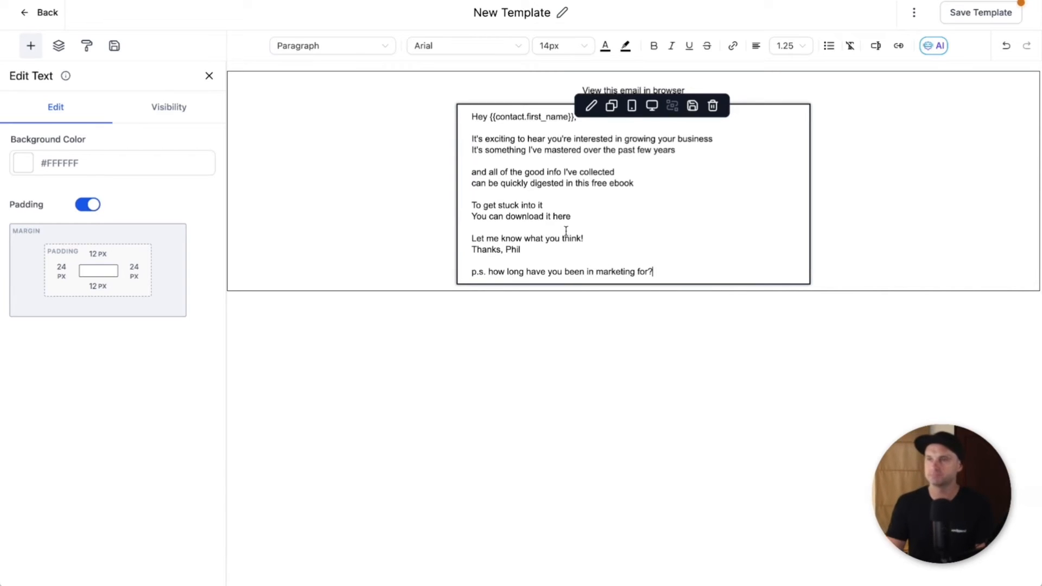
triple_click(561, 271)
click(672, 45)
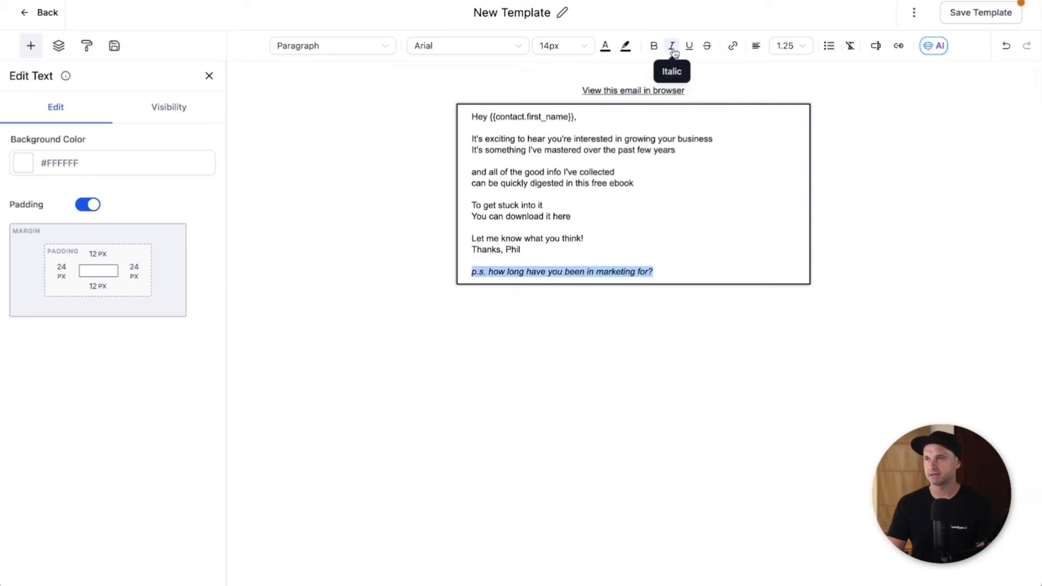
click(523, 261)
Step: Separate 'You can download it here' onto its own paragraph and select it
click(558, 206)
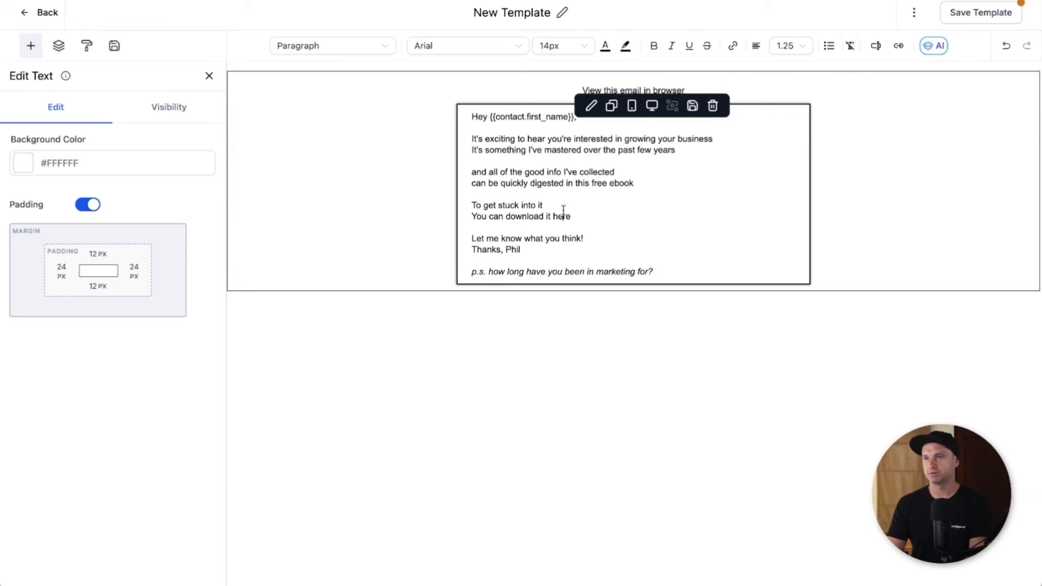
key(Return)
drag(574, 227, 472, 232)
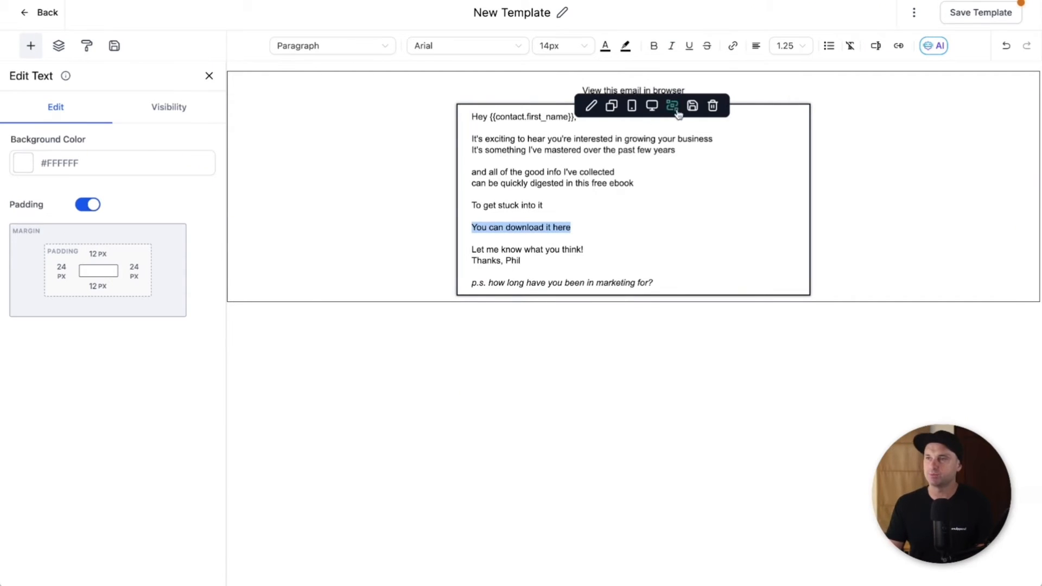
click(733, 46)
click(450, 240)
text(ht)
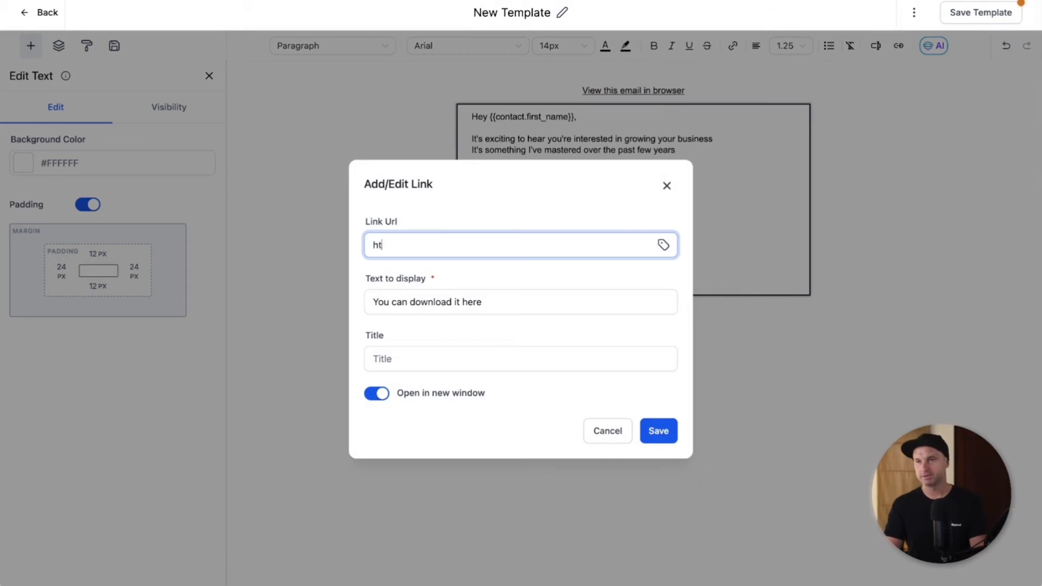
text(tps://funnelscen)
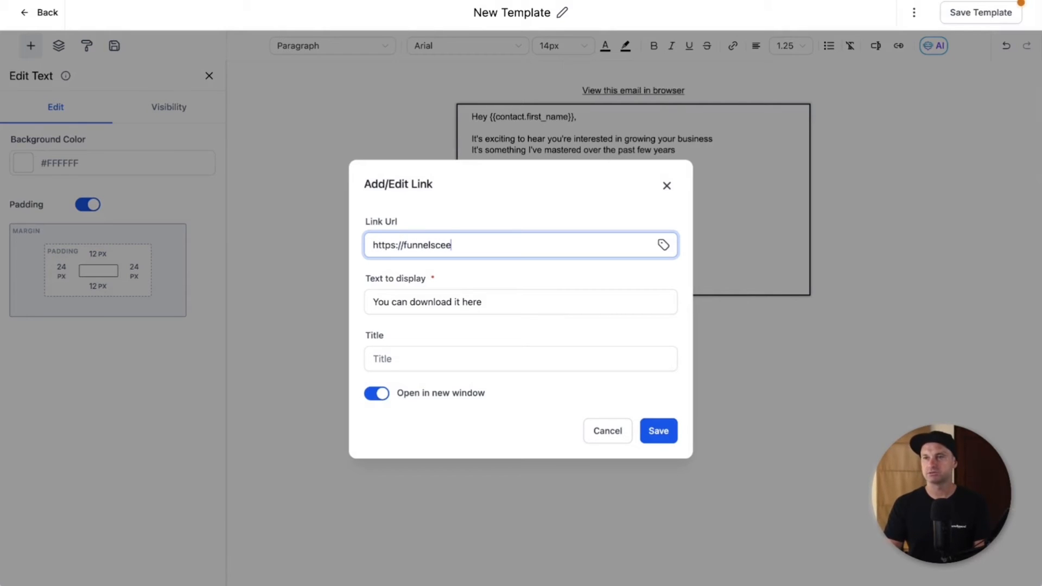
text(e.com)
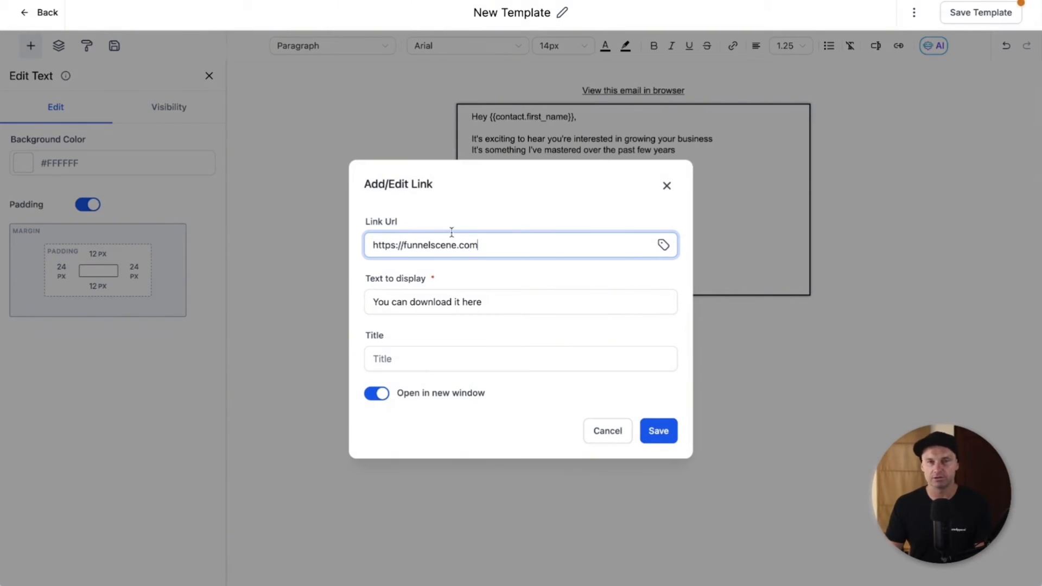
click(659, 432)
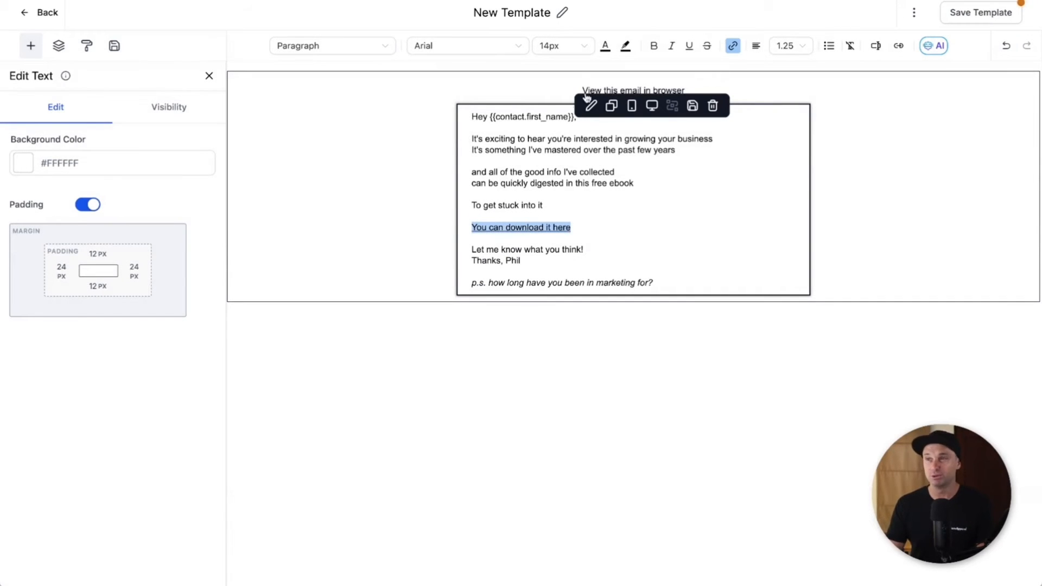
Step: Colour the link text with a new custom vivid blue
click(604, 47)
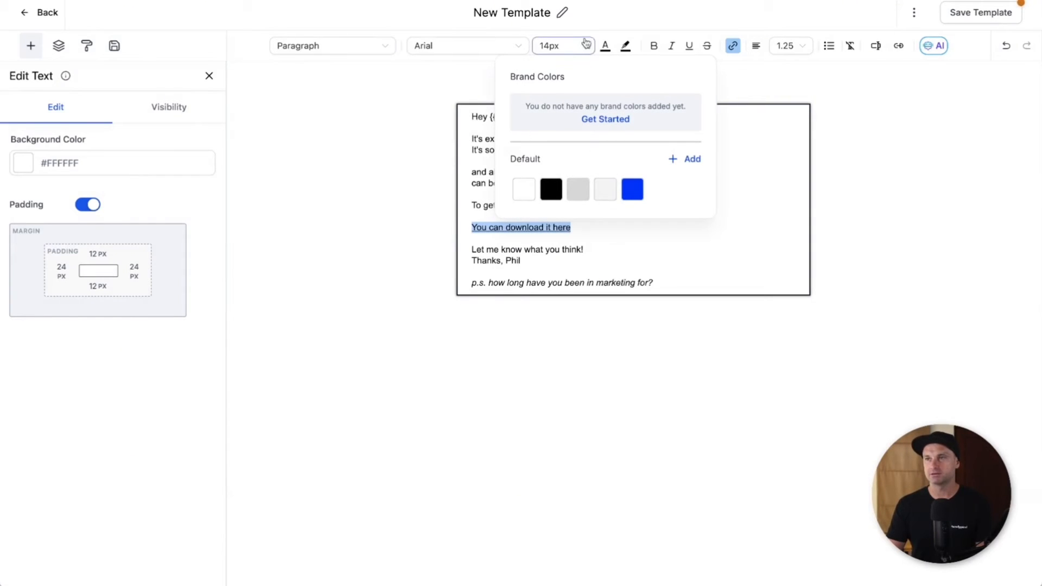
click(691, 159)
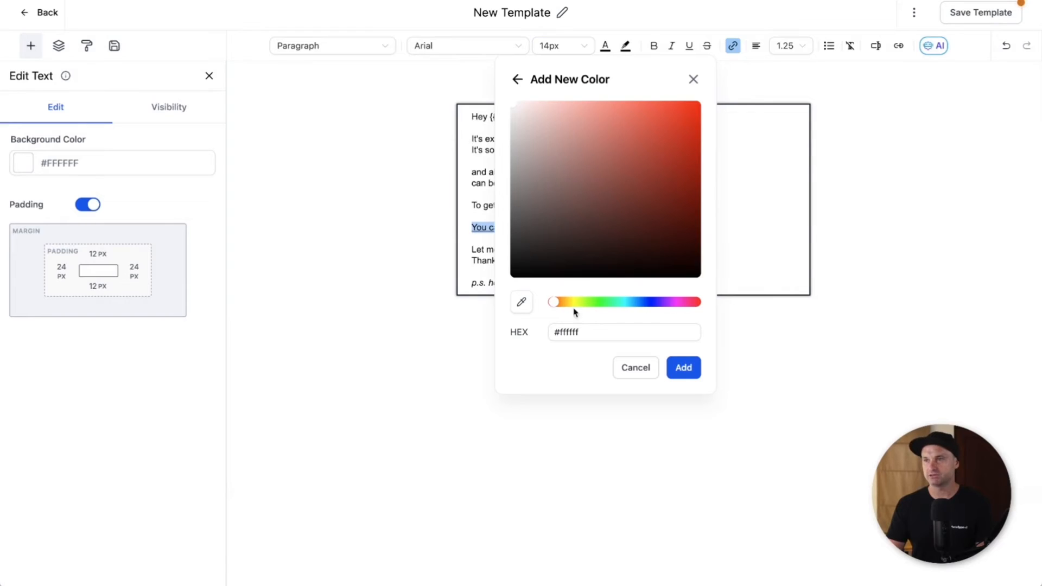
drag(640, 302, 652, 302)
drag(679, 225, 701, 180)
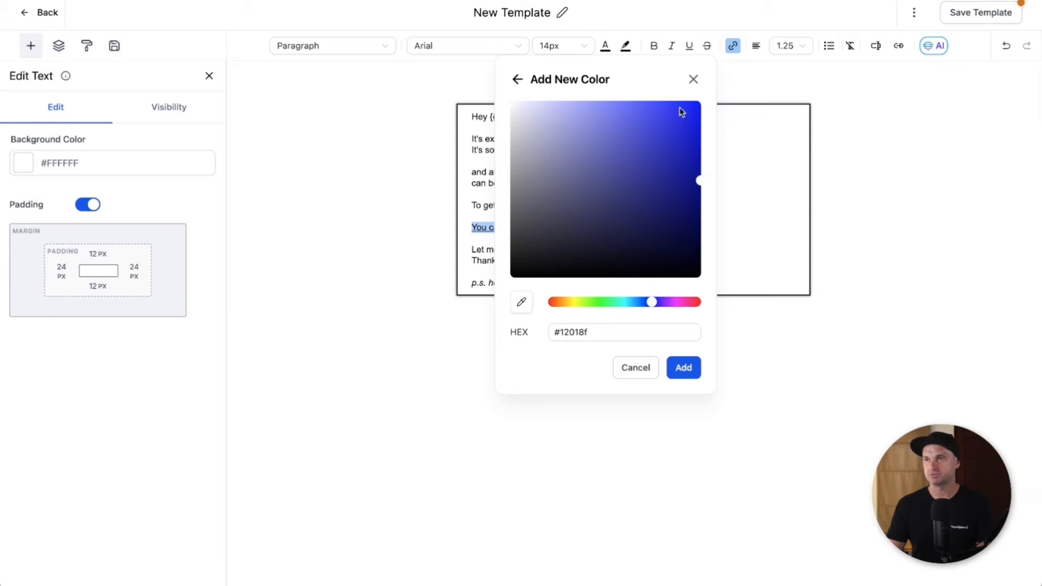
drag(682, 109, 701, 106)
click(683, 367)
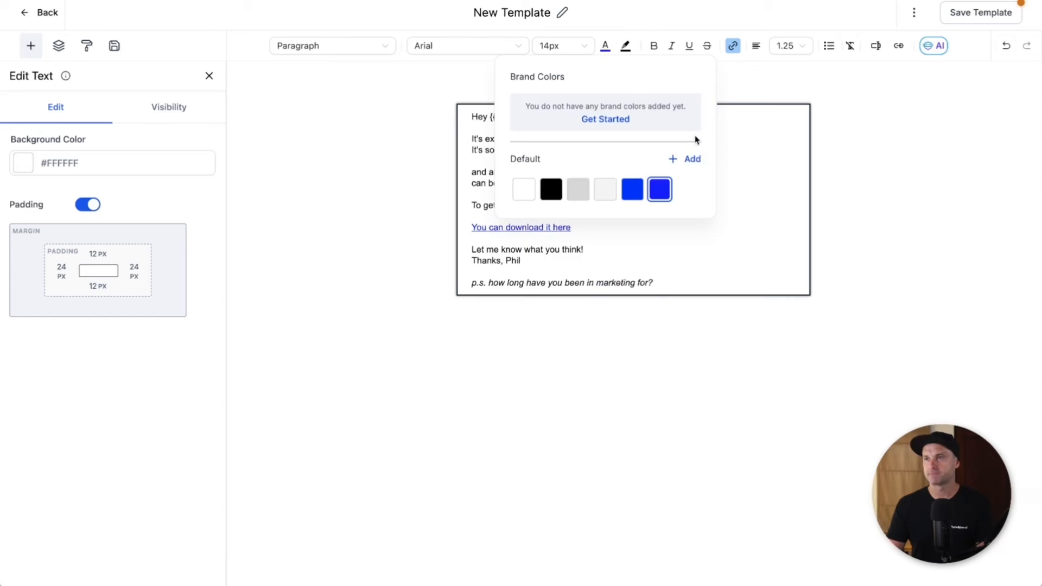
click(735, 209)
Step: Make the link bold and add an empty line above it
drag(607, 226, 464, 233)
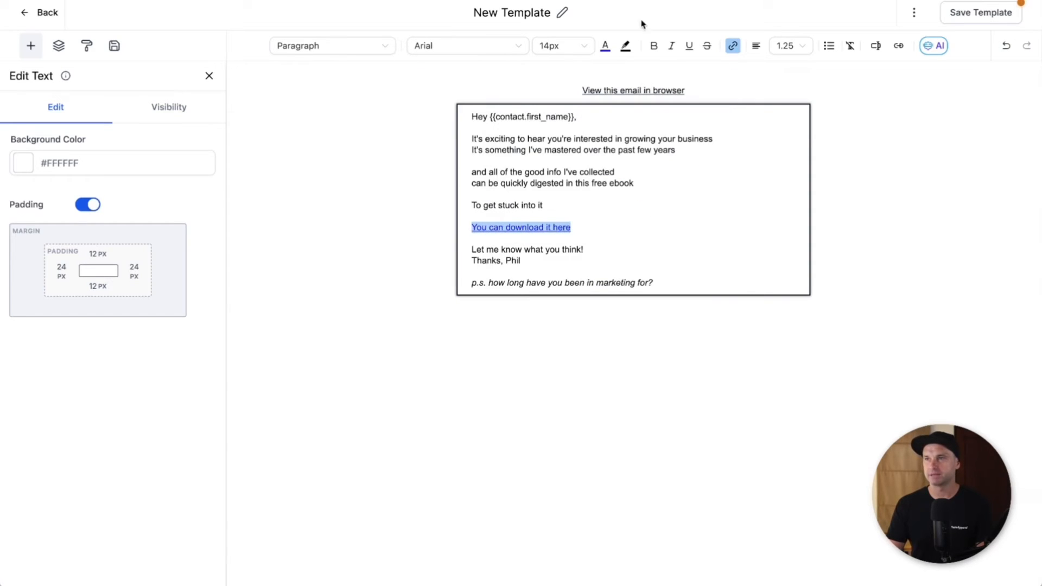
click(655, 45)
click(616, 209)
key(Return)
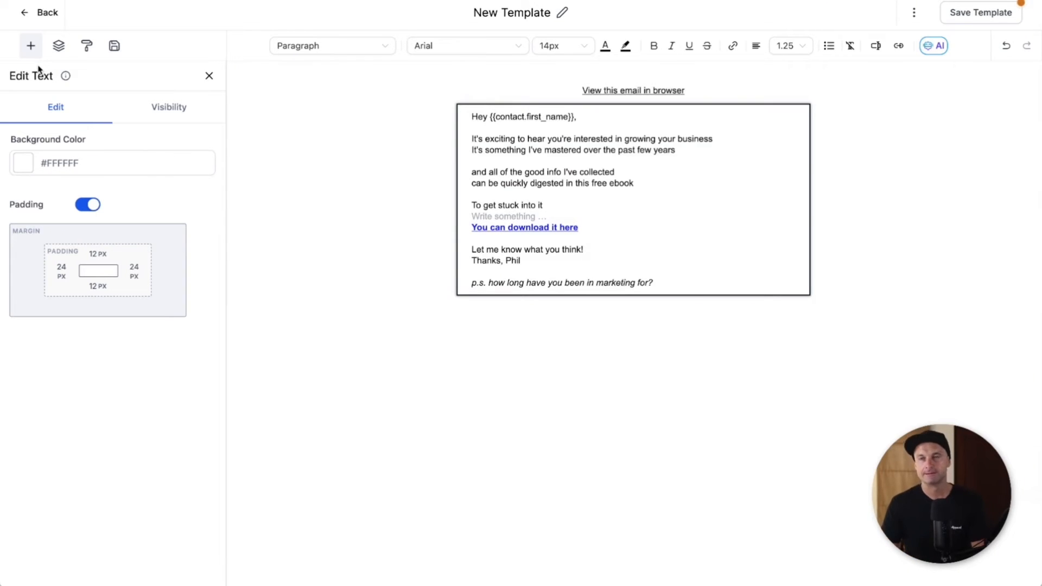
Step: Add a one-column section below the email body containing a new text block
click(30, 46)
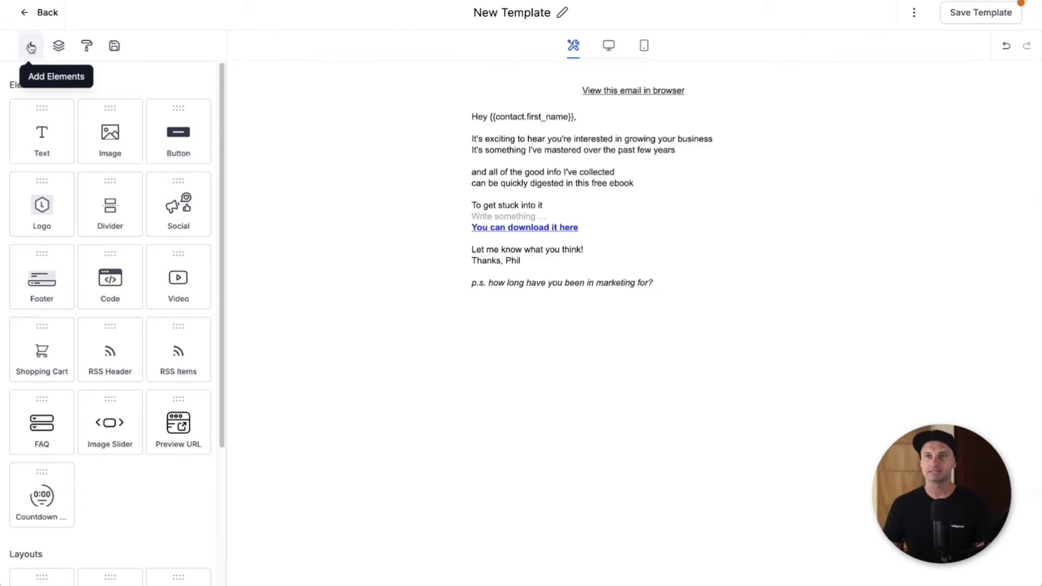
scroll(105, 353, down, 1)
scroll(111, 350, down, 4)
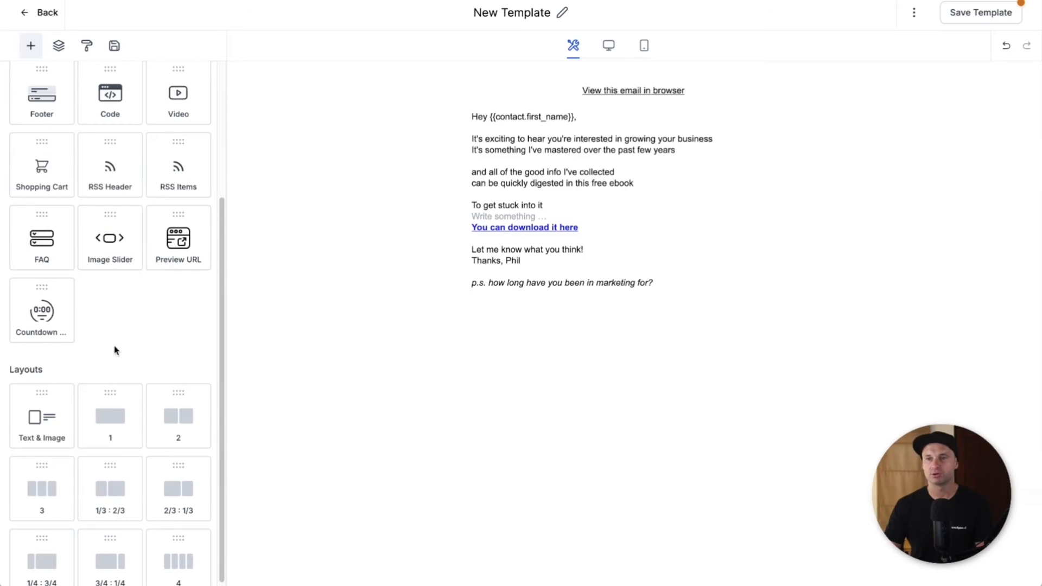
drag(132, 415, 531, 294)
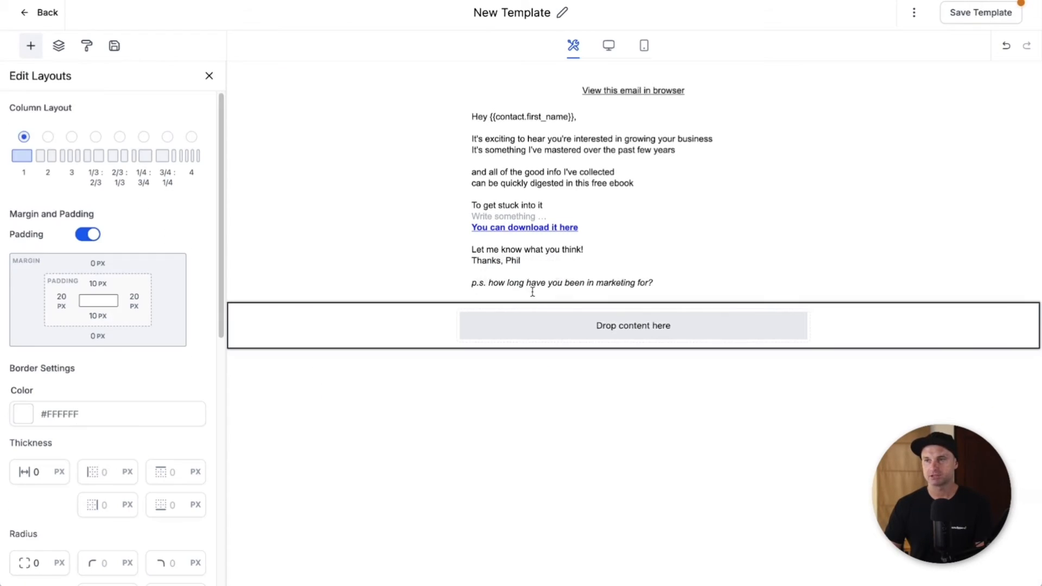
click(31, 46)
scroll(54, 114, up, 4)
drag(41, 132, 557, 323)
Step: Replace the placeholders with a footer about receiving this email from Funnel Scene PTE LTD and unsubscribing here
click(532, 321)
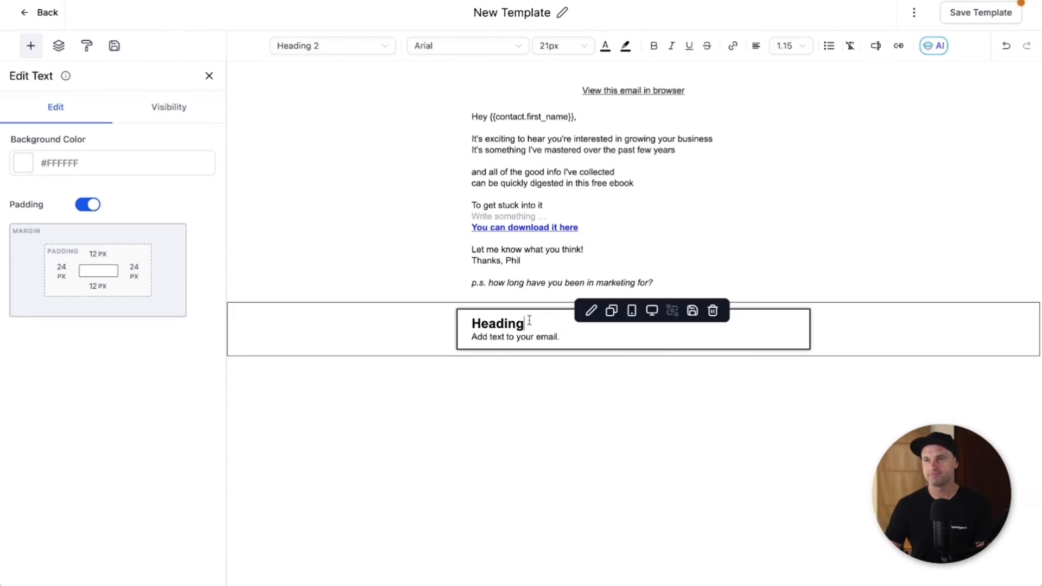
double_click(530, 320)
key(BackSpace)
key(BackSpace)
triple_click(529, 321)
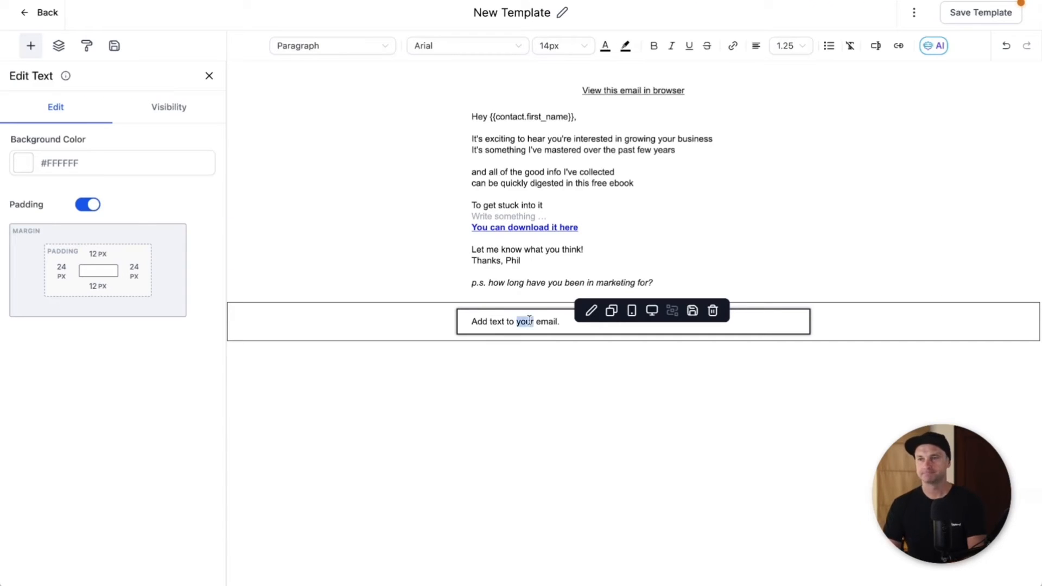
text(Y)
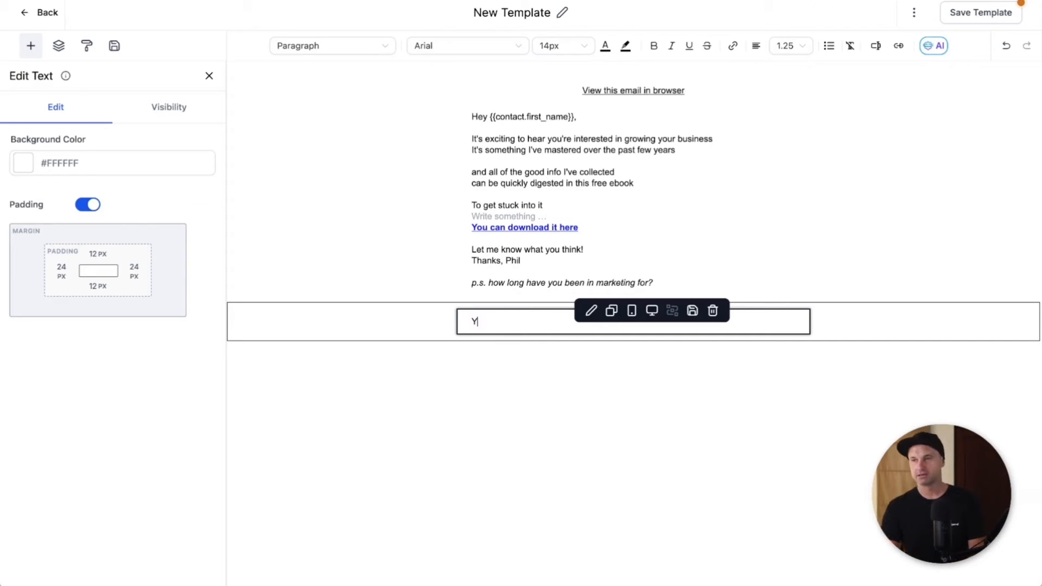
text(ou are receiving this email as you've requested iformation from)
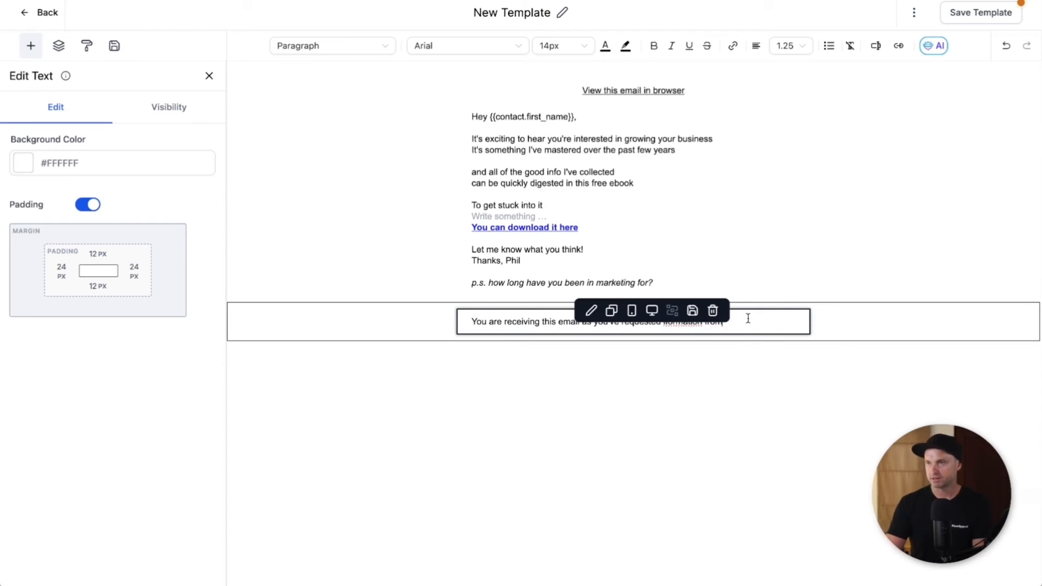
key(BackSpace)
key(BackSpace)
key(BackSpace)
key(BackSpace)
key(BackSpace)
key(BackSpace)
key(BackSpace)
key(BackSpace)
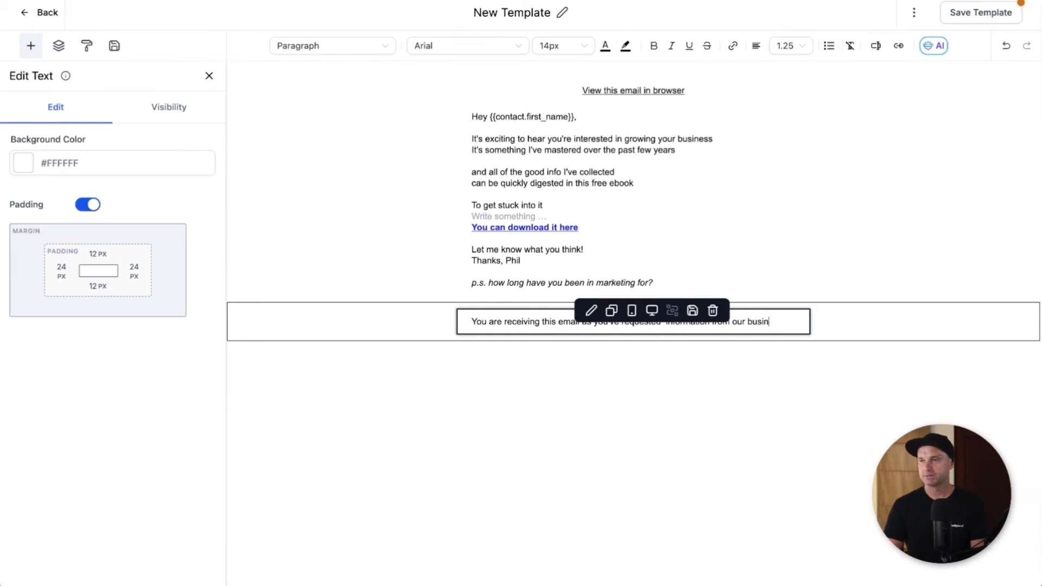
text(ess)
key(Return)
text(UFnnel Scene PTE L)
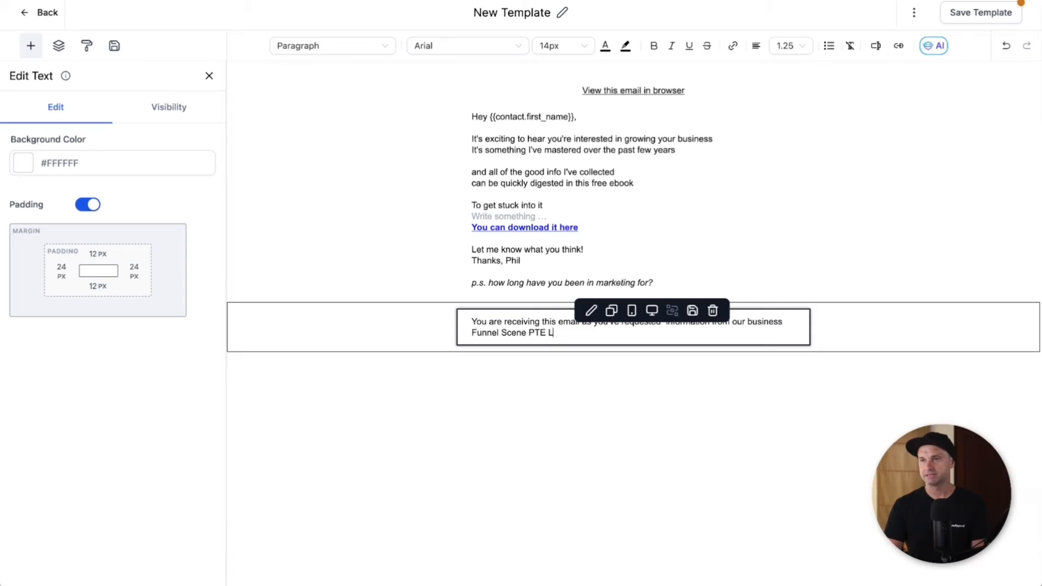
text(TD. If you dn)
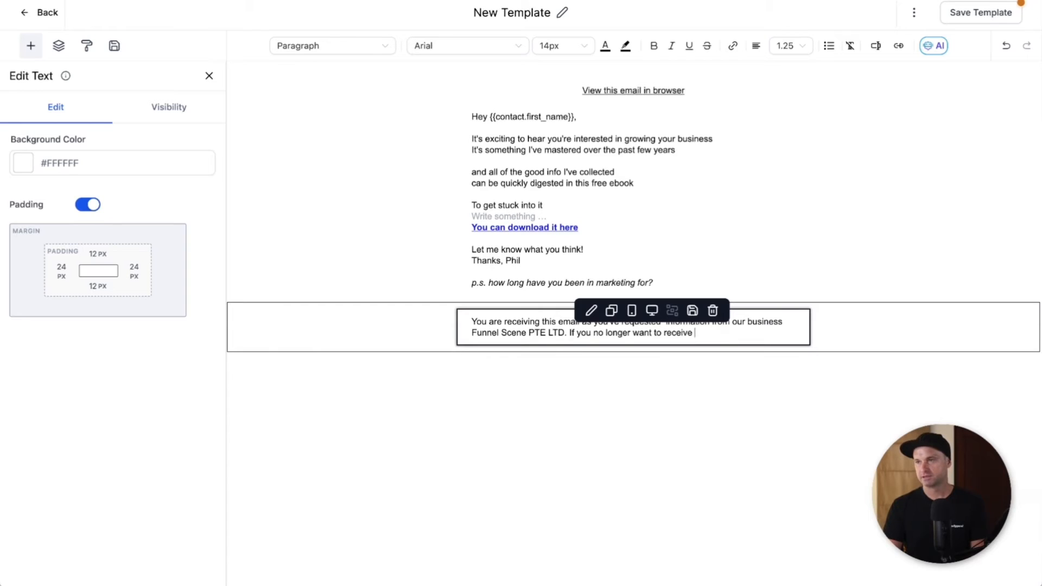
text(from us, you can si)
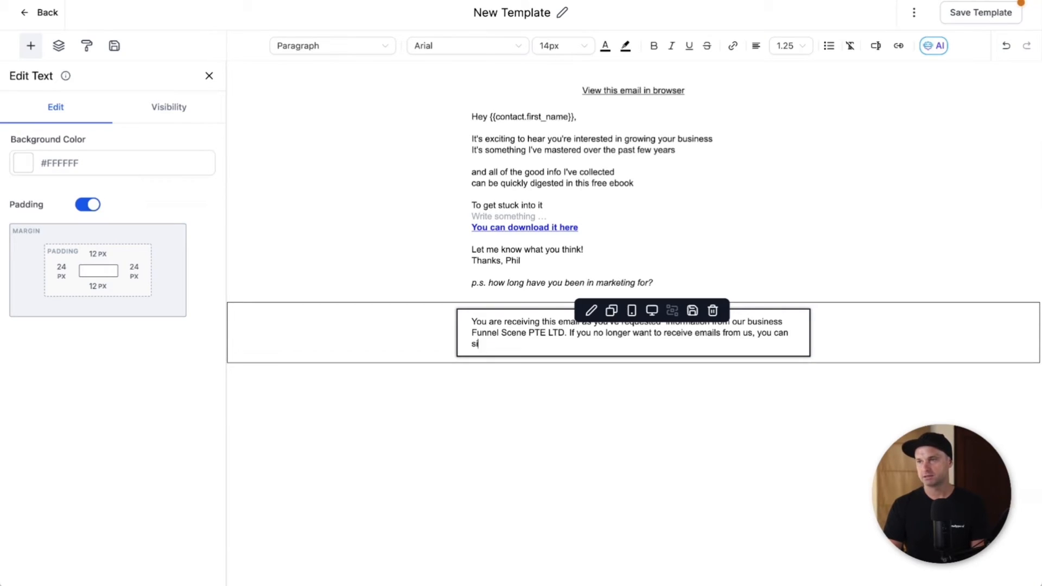
text(mply unsubsrcibe )
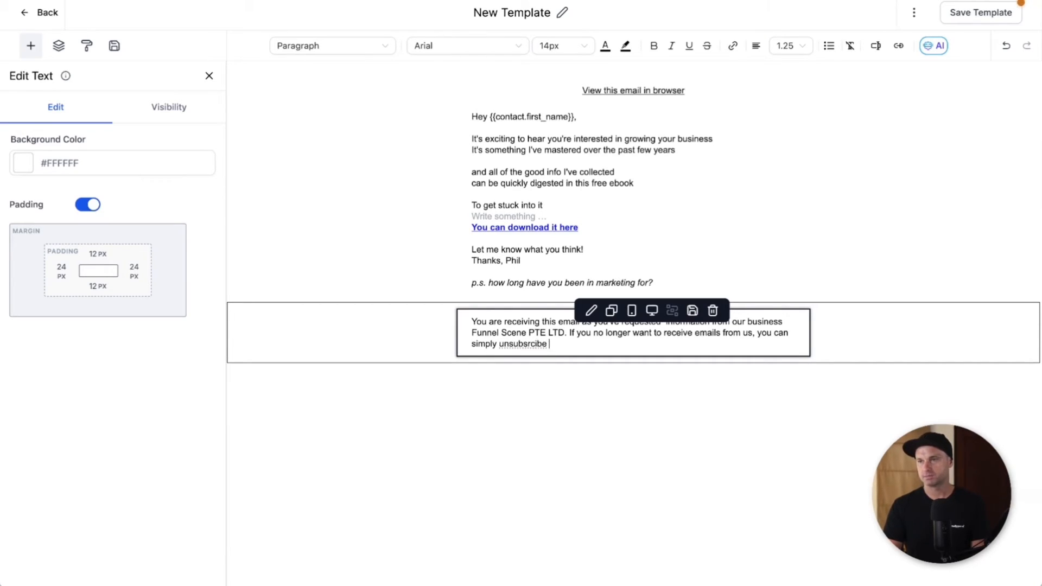
key(BackSpace)
key(BackSpace)
key(BackSpace)
key(BackSpace)
key(BackSpace)
key(BackSpace)
text(cribe here)
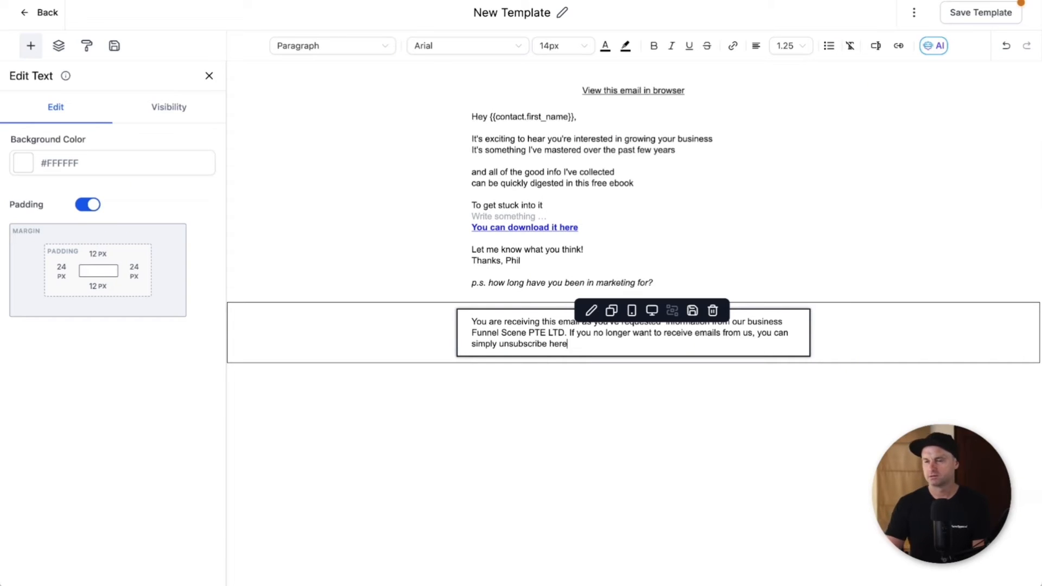
Step: Set the footer text size to 11px
triple_click(788, 338)
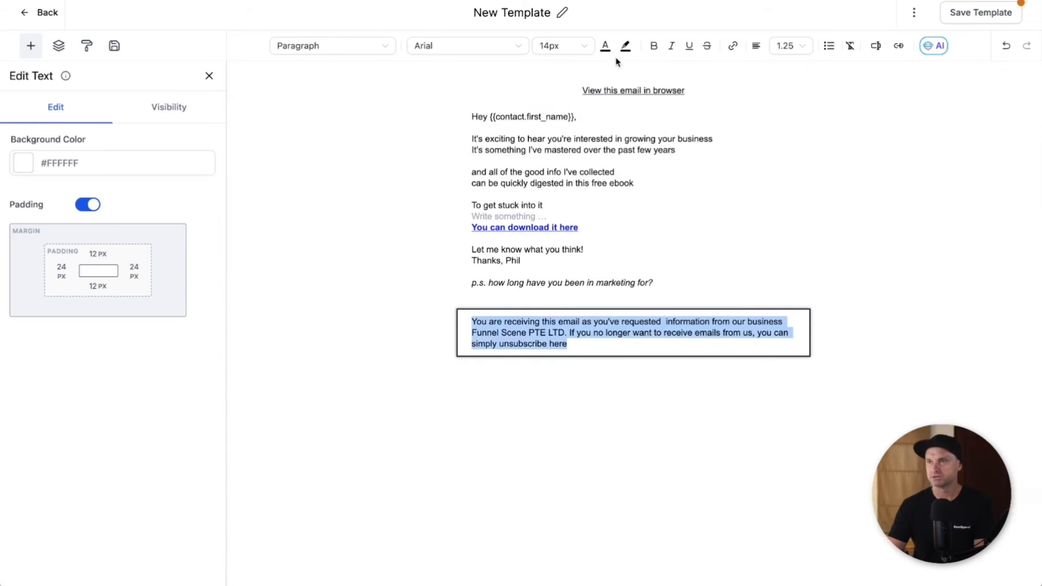
click(576, 45)
click(554, 130)
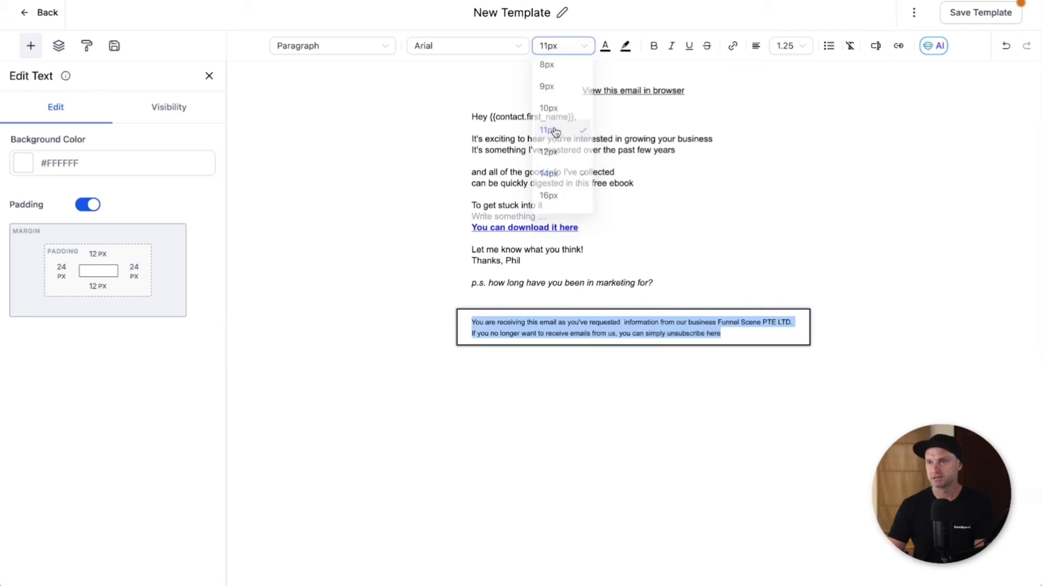
click(625, 397)
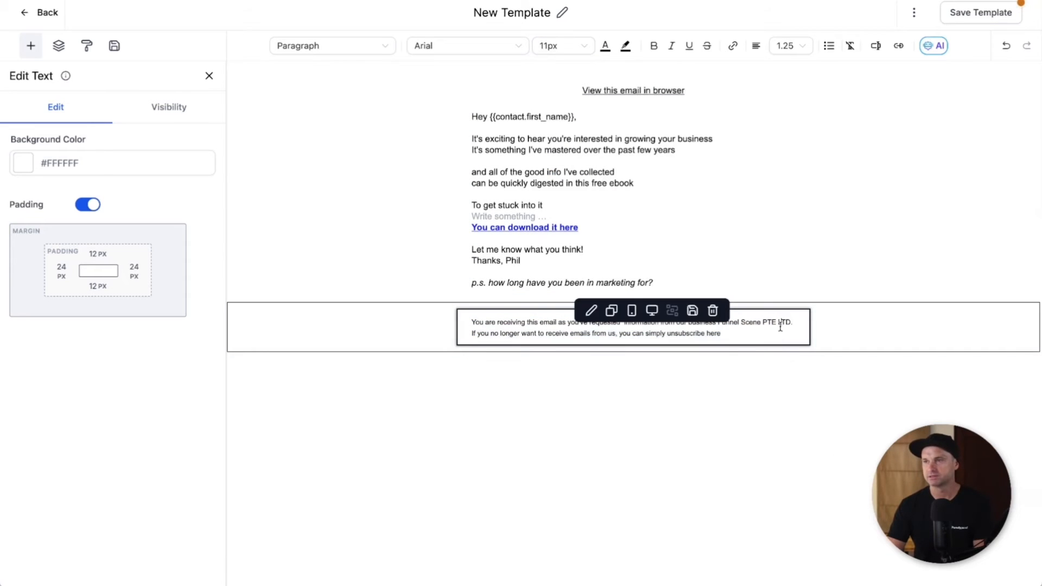
Step: Insert the email unsubscribe-link custom value into the footer, then remove the raw token
click(815, 251)
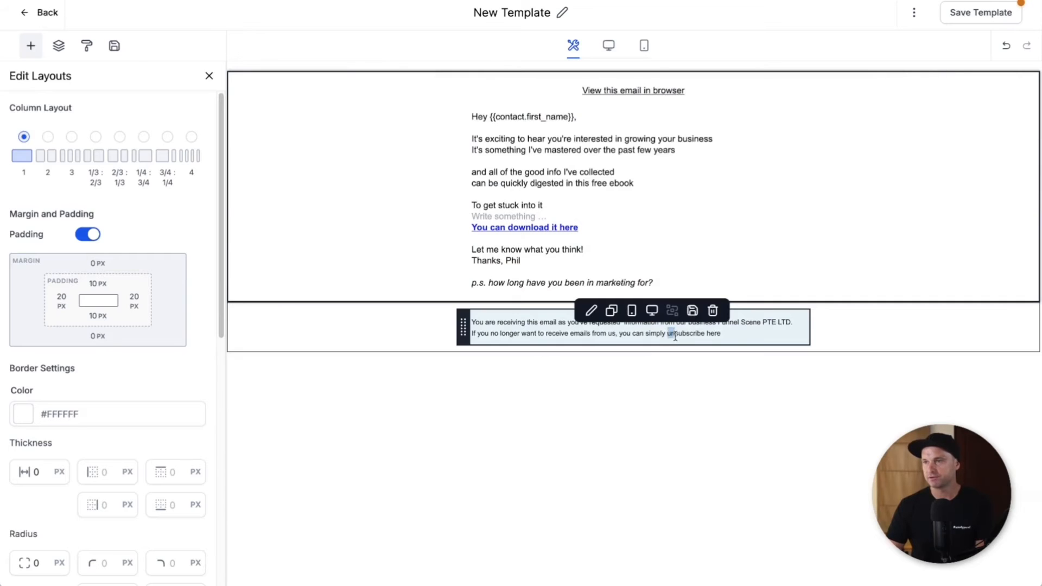
click(673, 335)
click(731, 332)
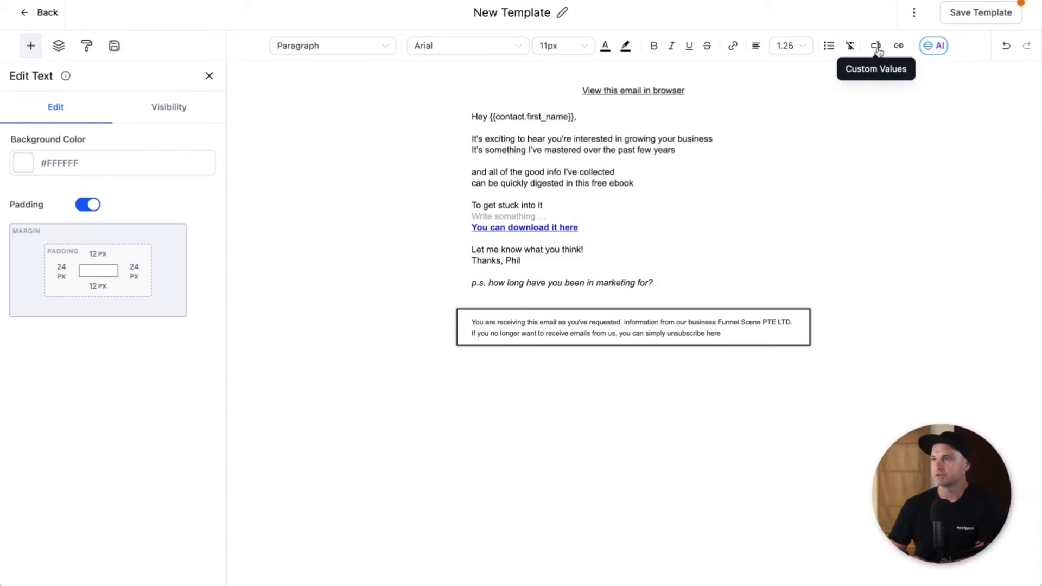
click(877, 47)
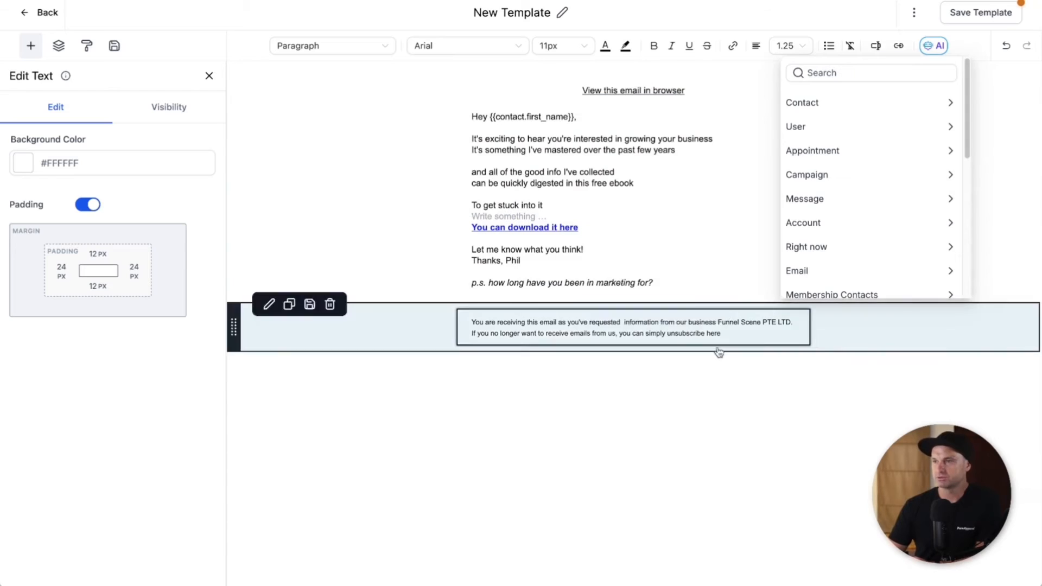
click(726, 334)
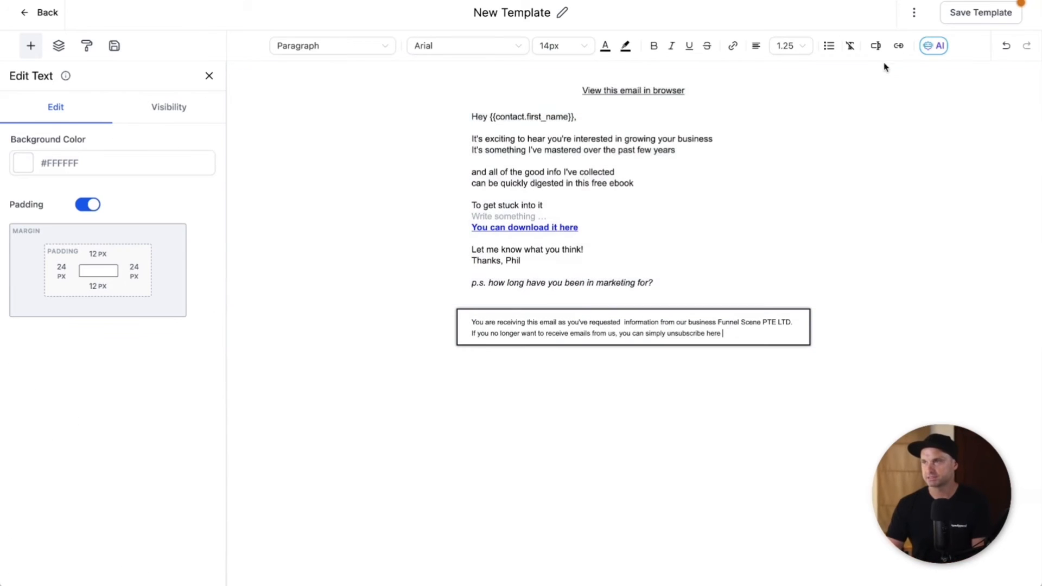
click(876, 46)
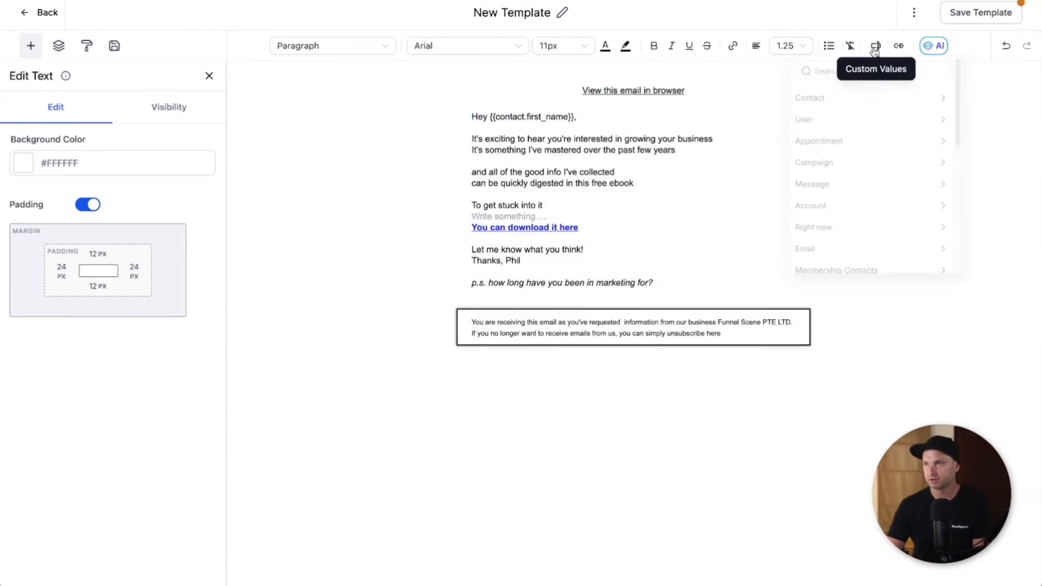
click(836, 72)
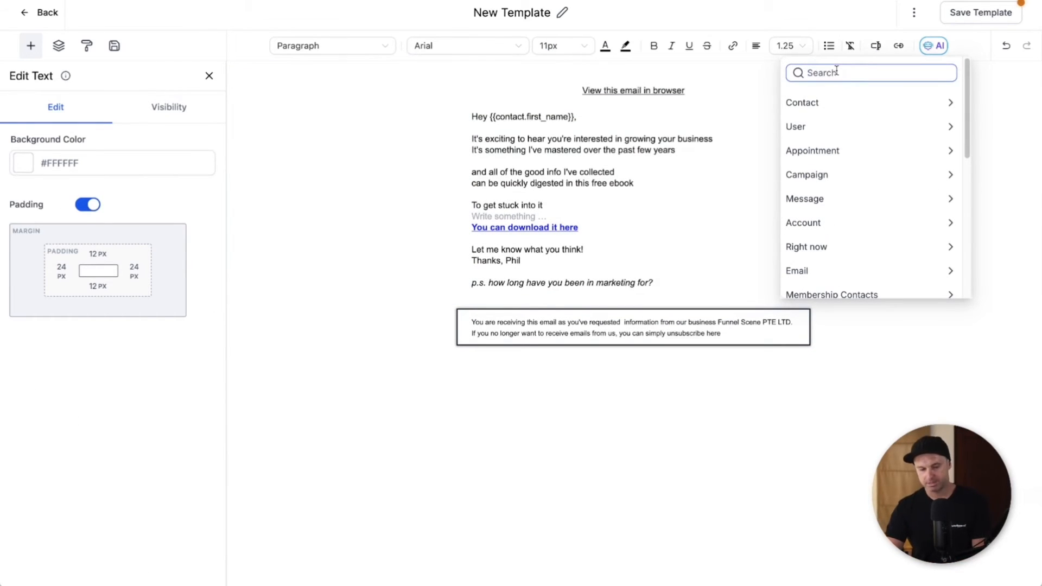
text(una)
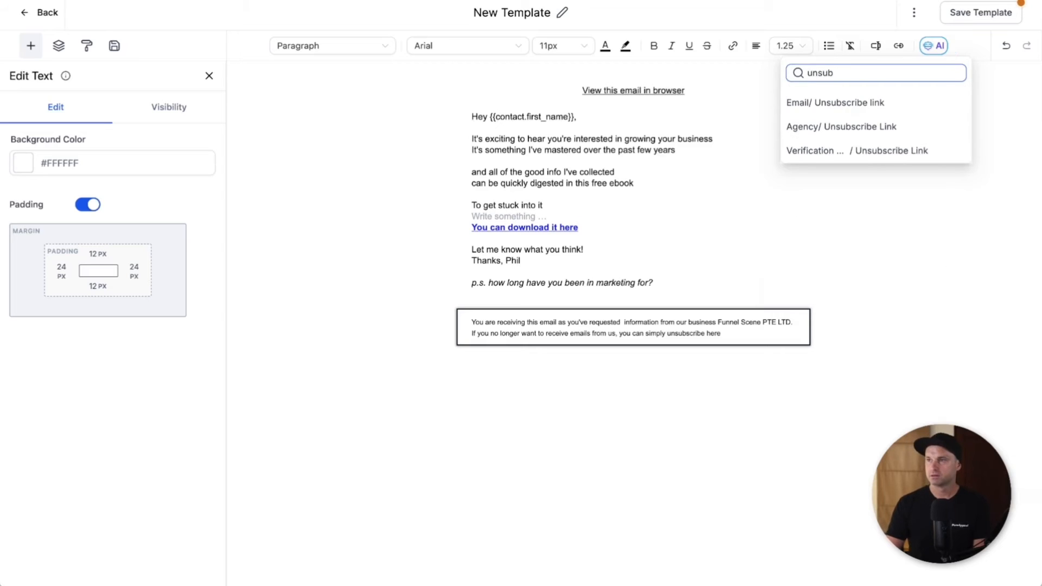
click(812, 103)
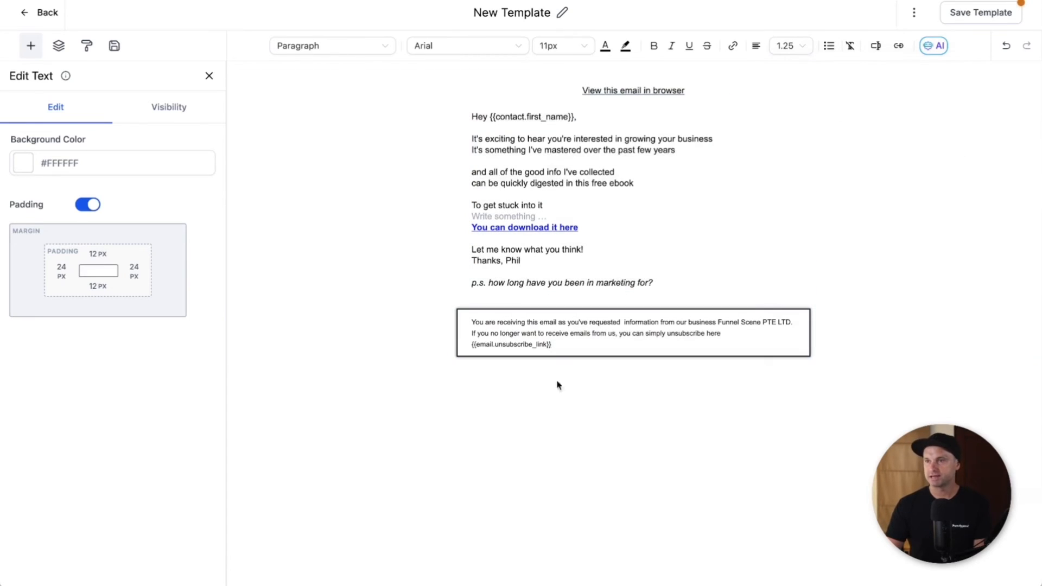
drag(540, 346, 476, 342)
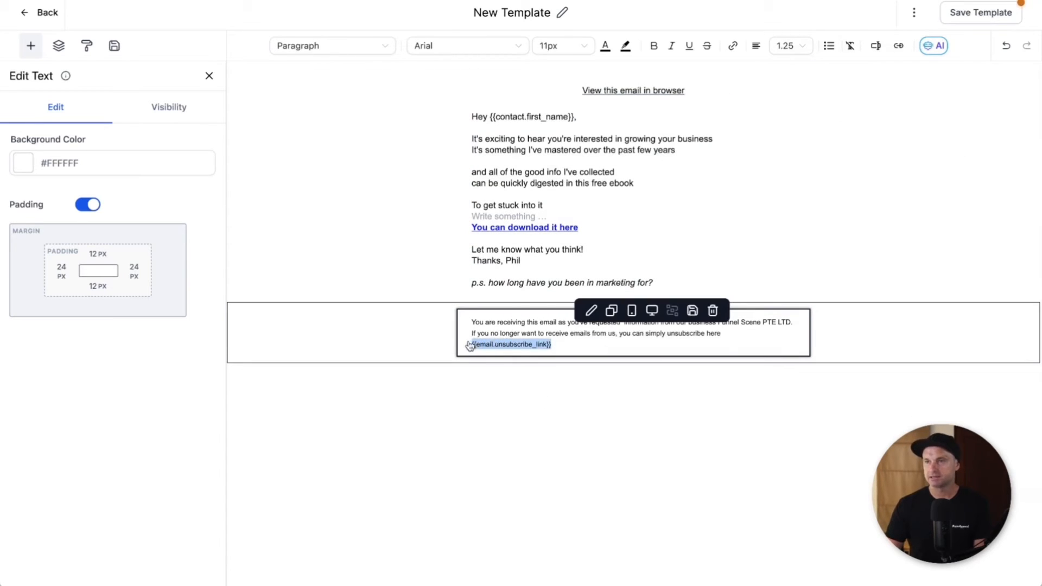
key(BackSpace)
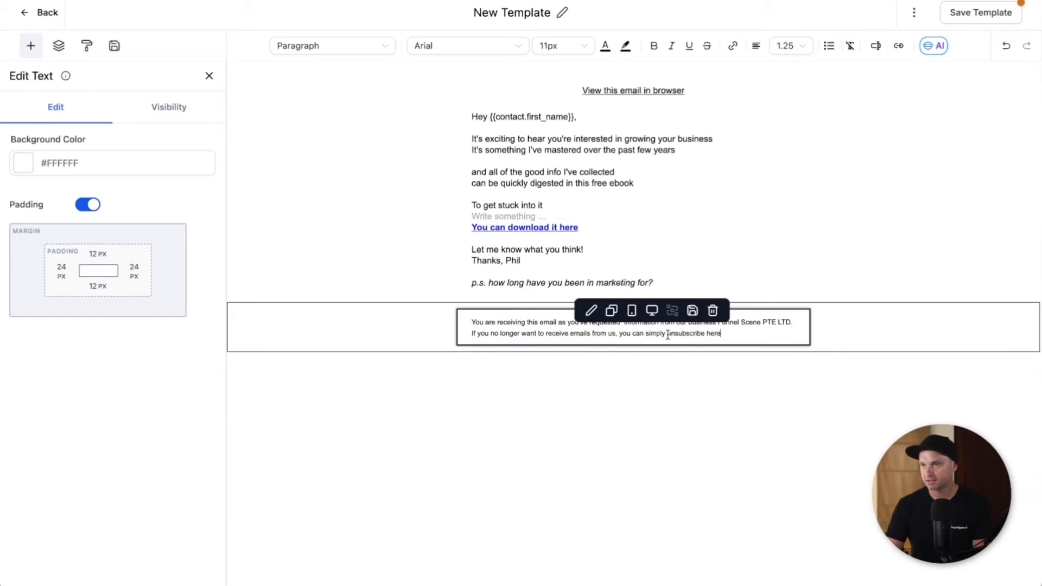
Step: Link 'unsubscribe here' to {{email.unsubscribe_link}}
drag(668, 335, 728, 333)
click(733, 45)
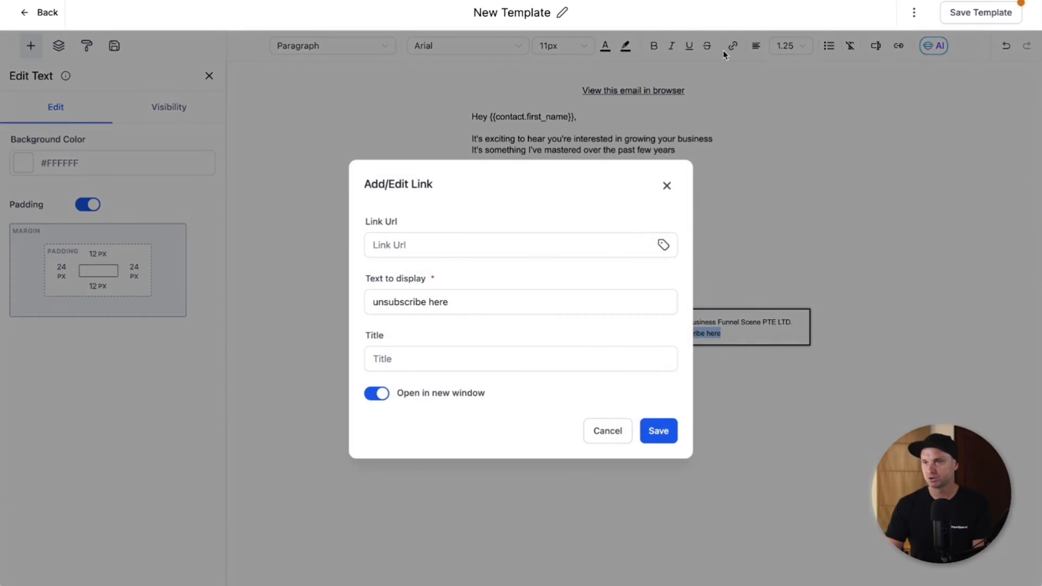
click(465, 239)
text({{email.unsubscribe_link}})
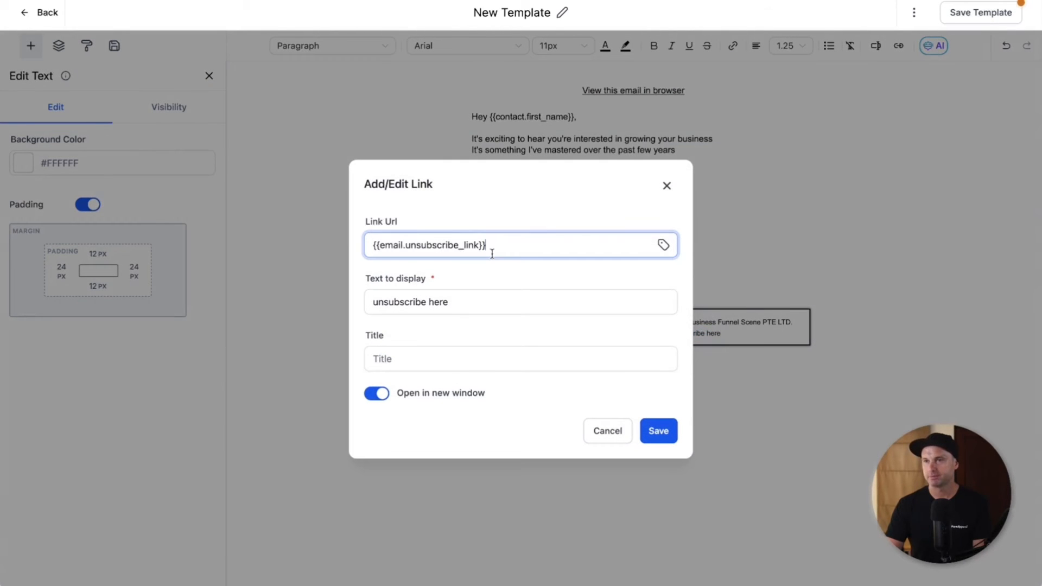
click(658, 430)
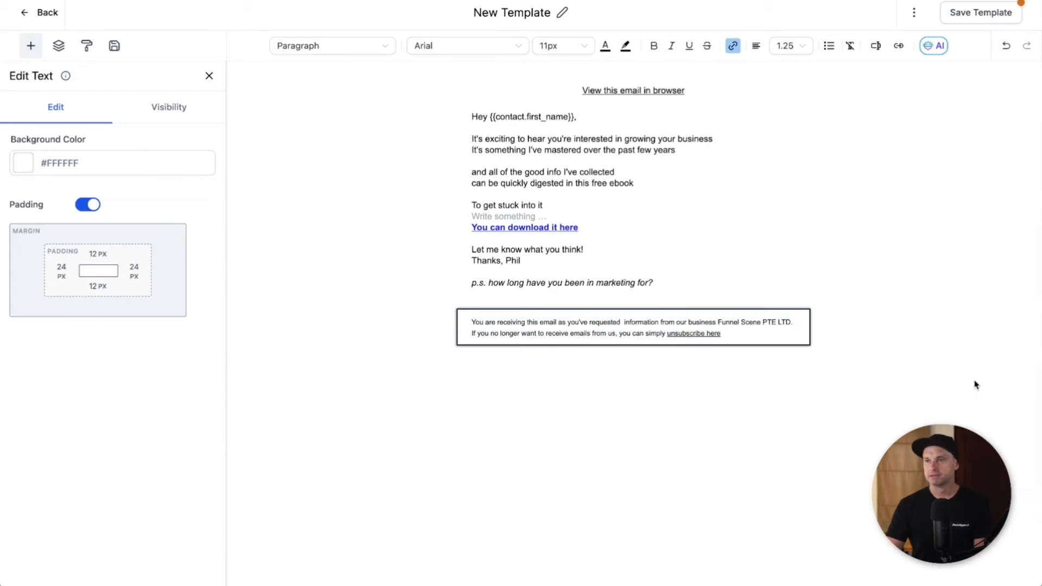
Step: Give the footer block a light grey #f5f5f5 background
click(961, 170)
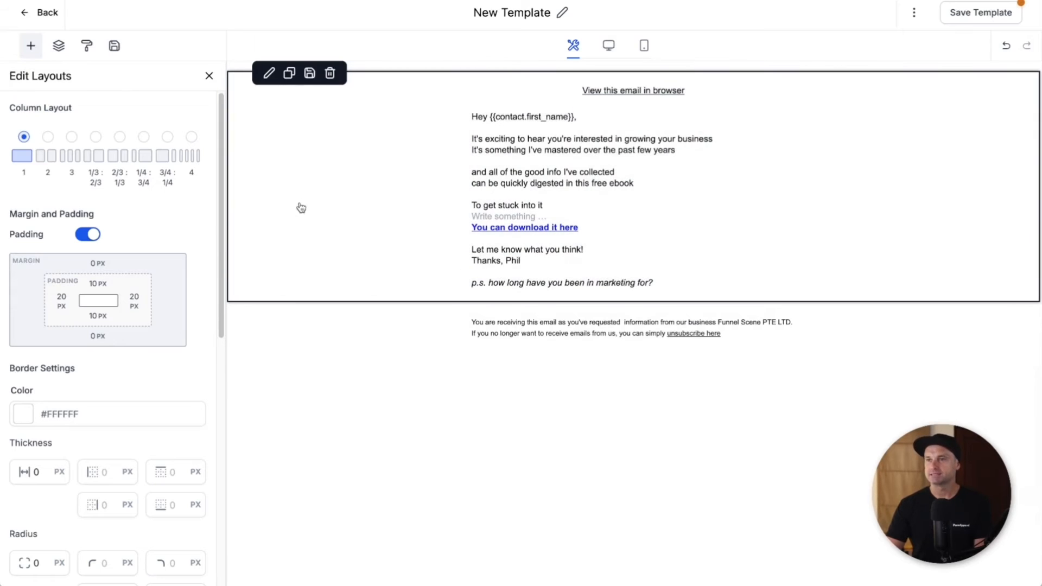
click(795, 338)
click(32, 164)
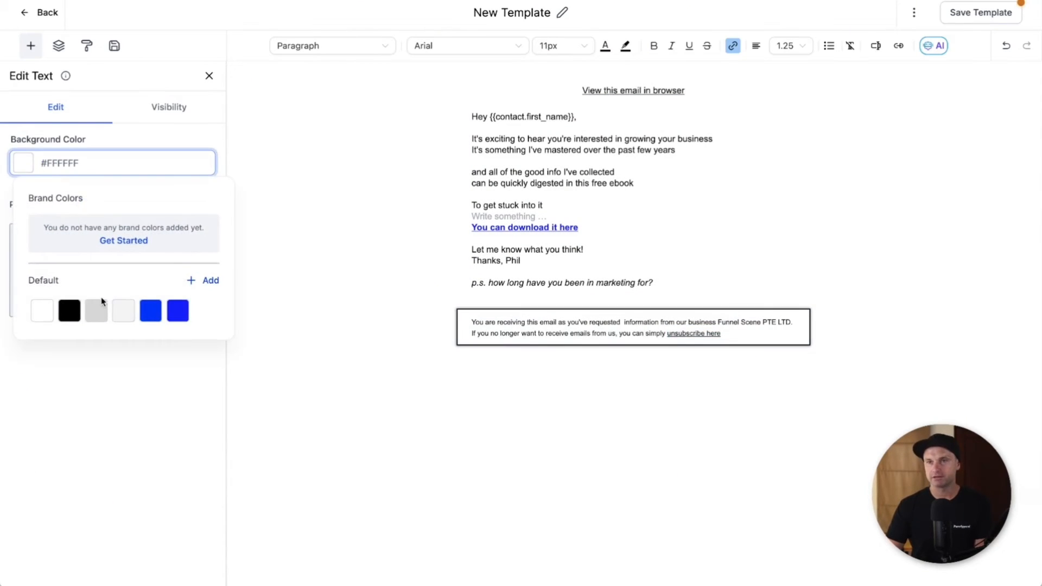
click(123, 311)
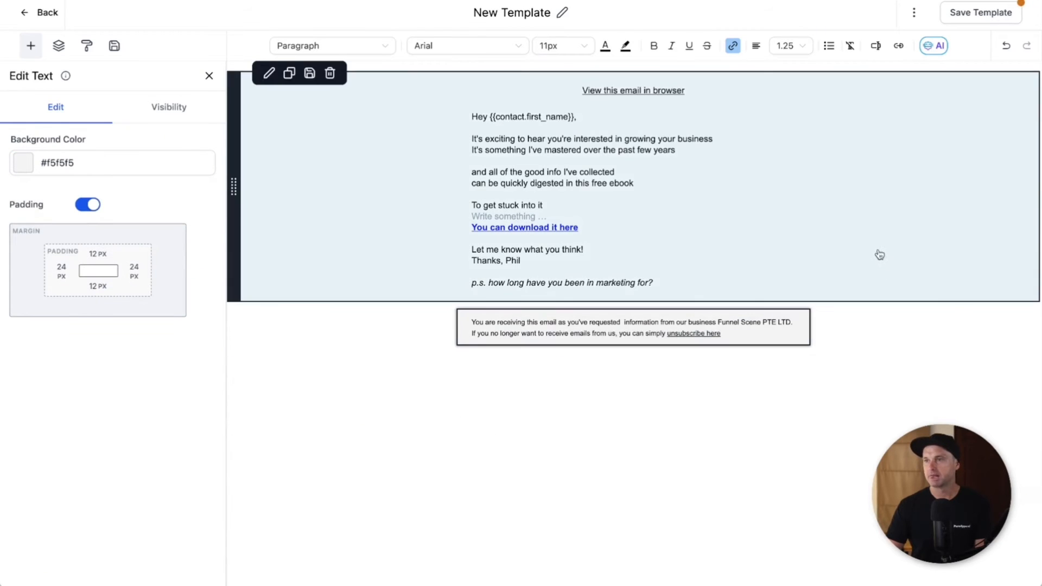
click(880, 255)
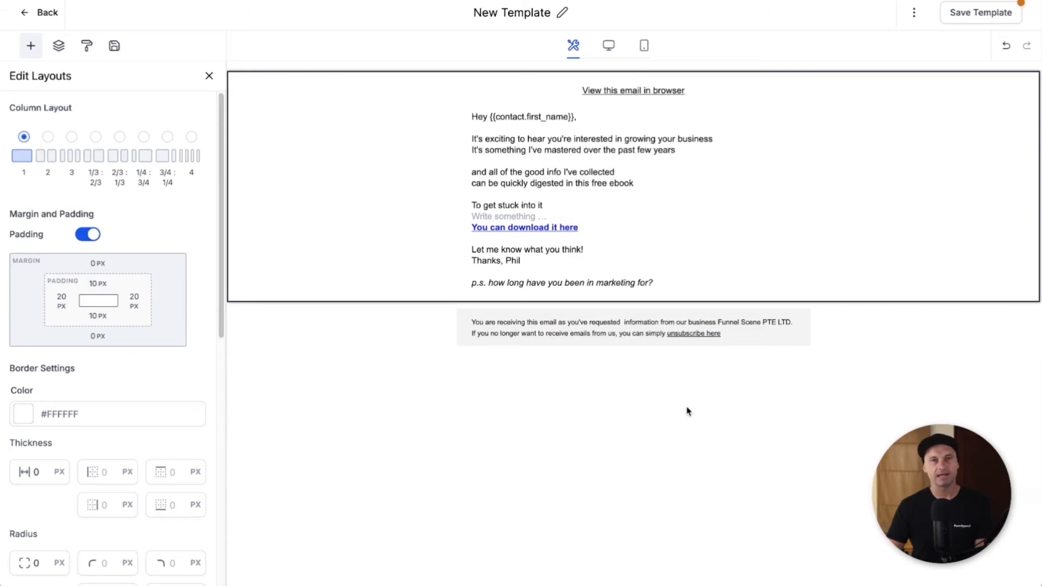
Step: Undo the footer's grey background and return the preview from mobile to desktop width
key(ctrl+z)
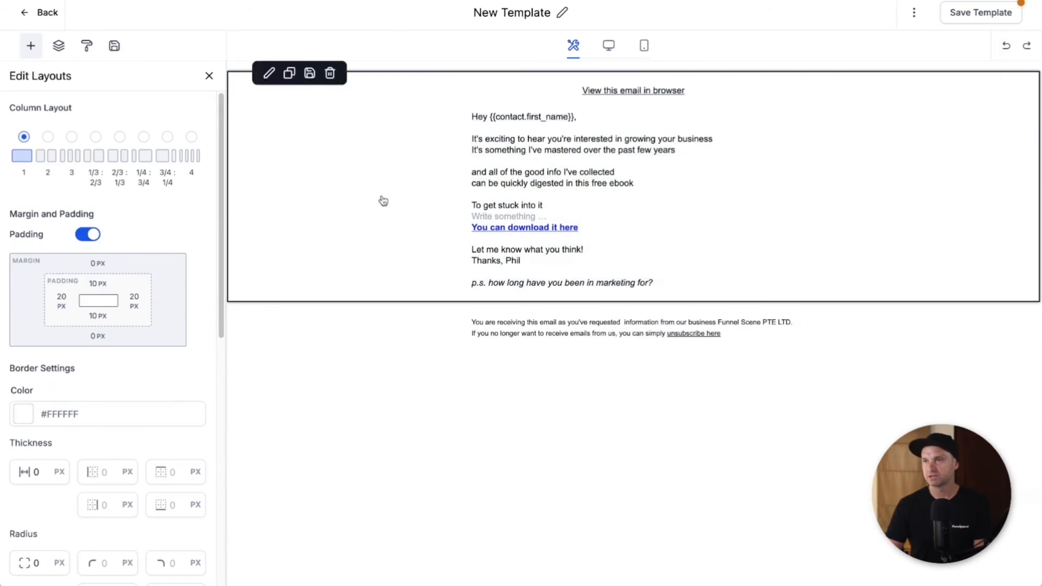
click(645, 47)
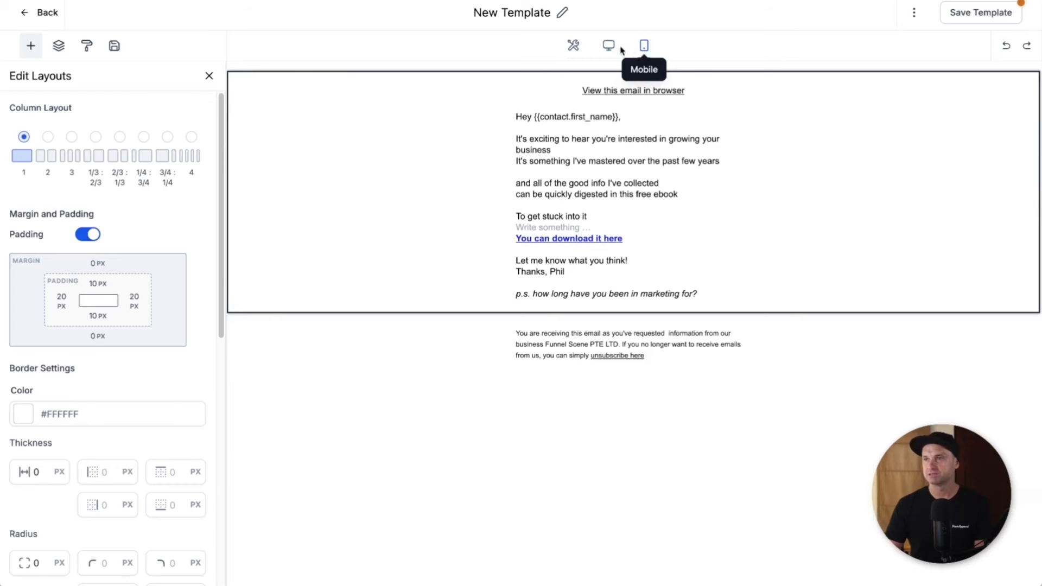
click(571, 45)
click(504, 12)
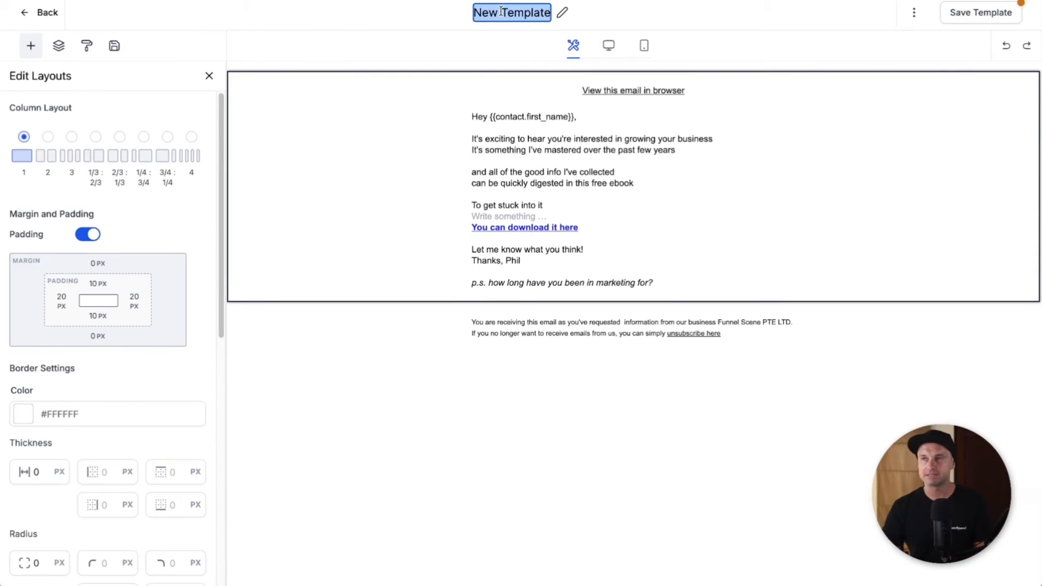
Step: Title the template 'Ebook EM1: Your Free Ebook Has Arrived!' and select its subject wording
text(Ebook Em)
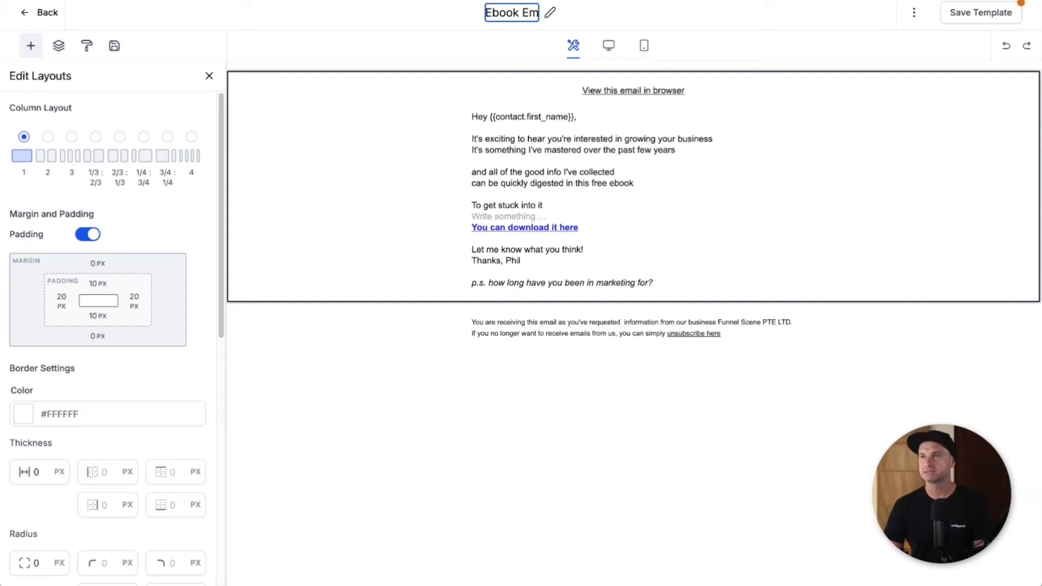
key(BackSpace)
text(M1:)
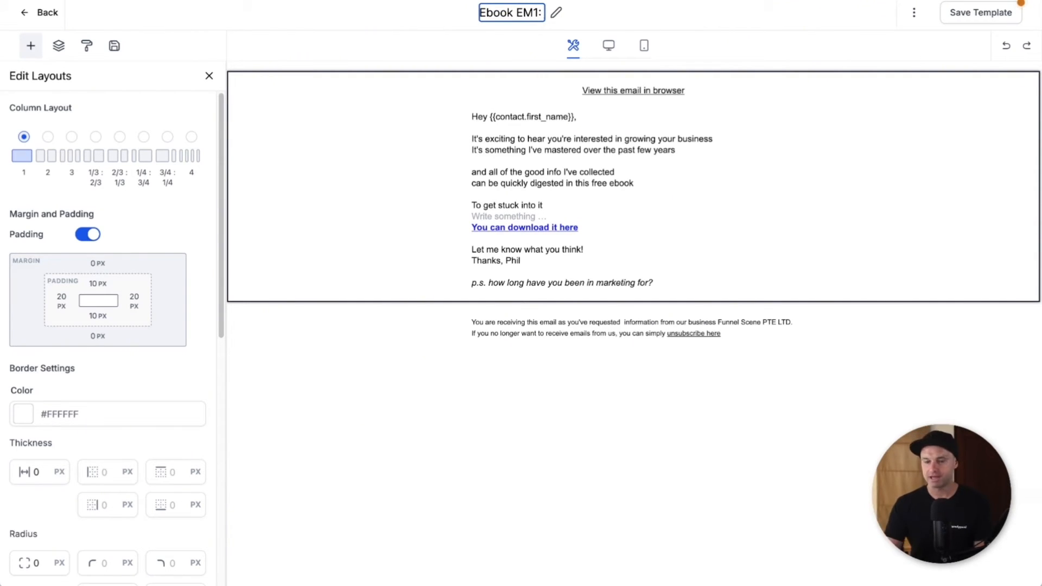
text( Your F)
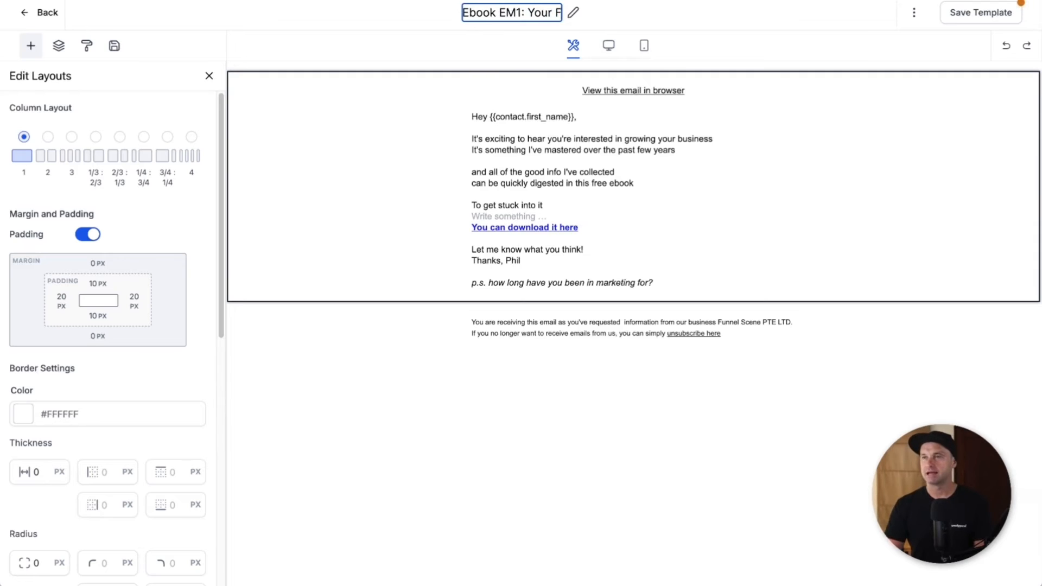
text(ree Ebook Has Arriv)
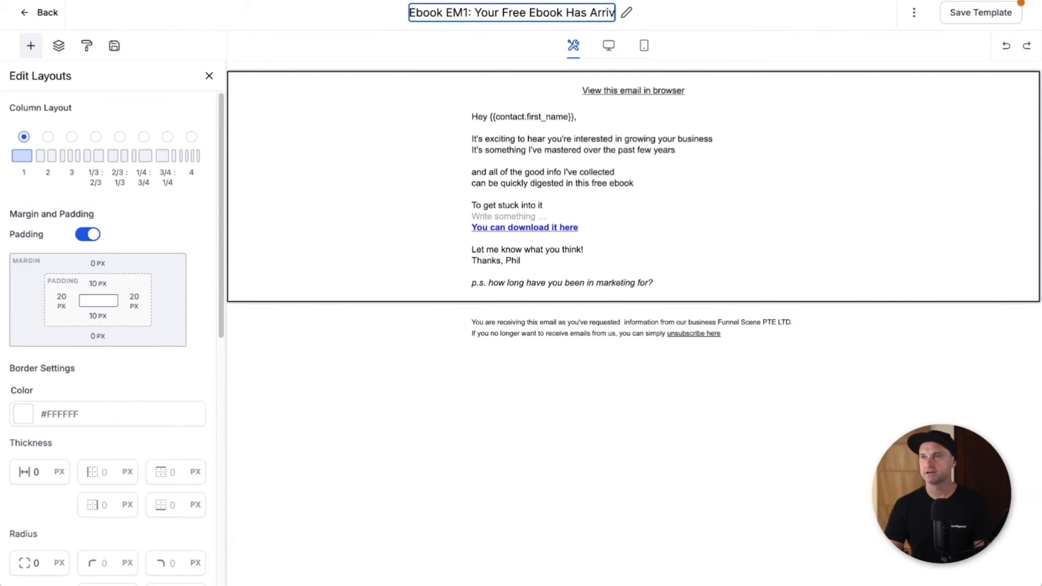
text(ed!)
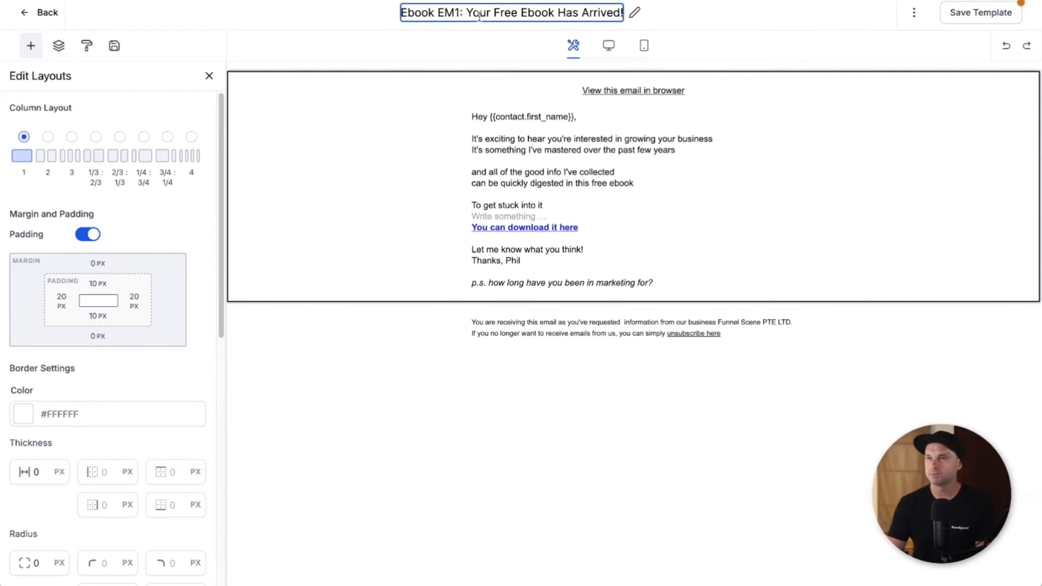
drag(468, 10, 628, 21)
key(ctrl+c)
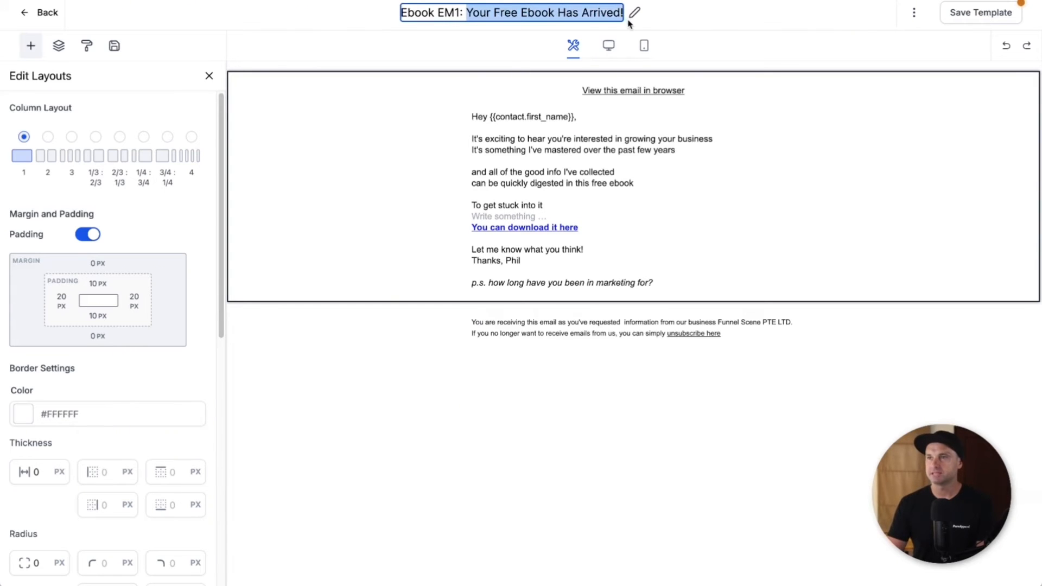
click(918, 14)
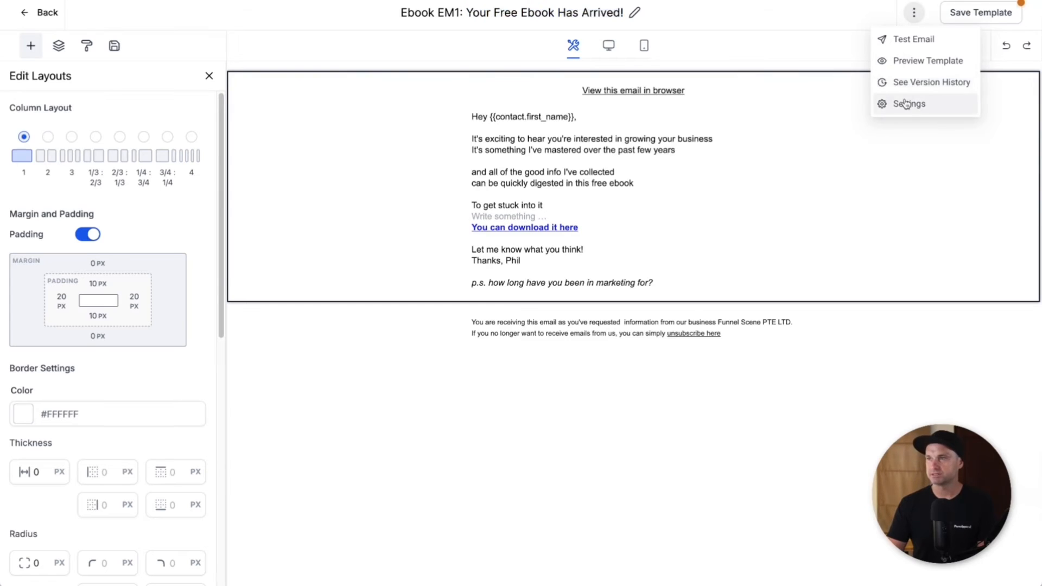
Step: Set the template's email subject to '{{contact.first_name}}, Your Free Ebook Has Arrived!' and save the settings
click(905, 104)
click(785, 262)
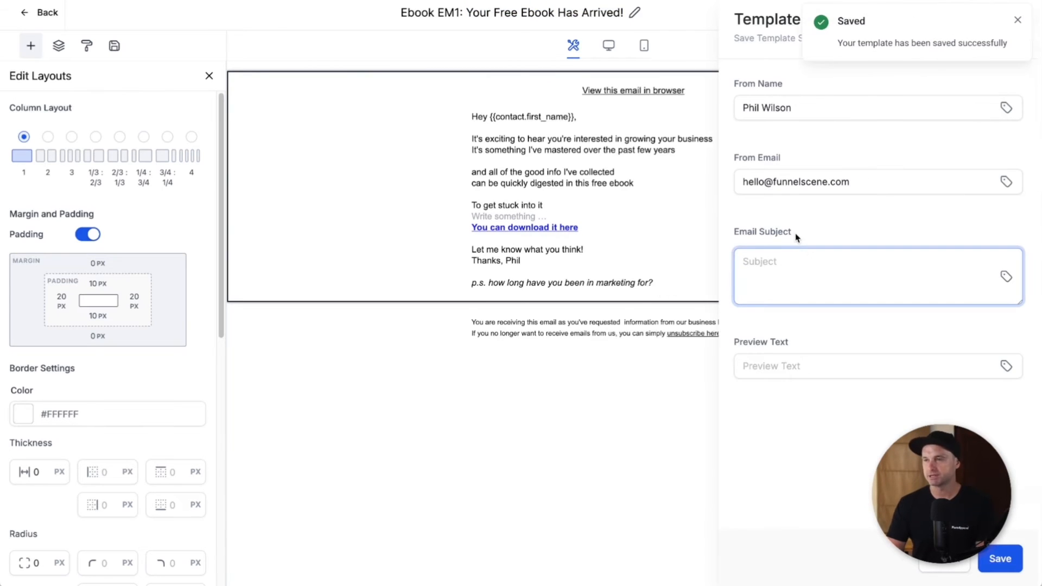
key(ctrl+v)
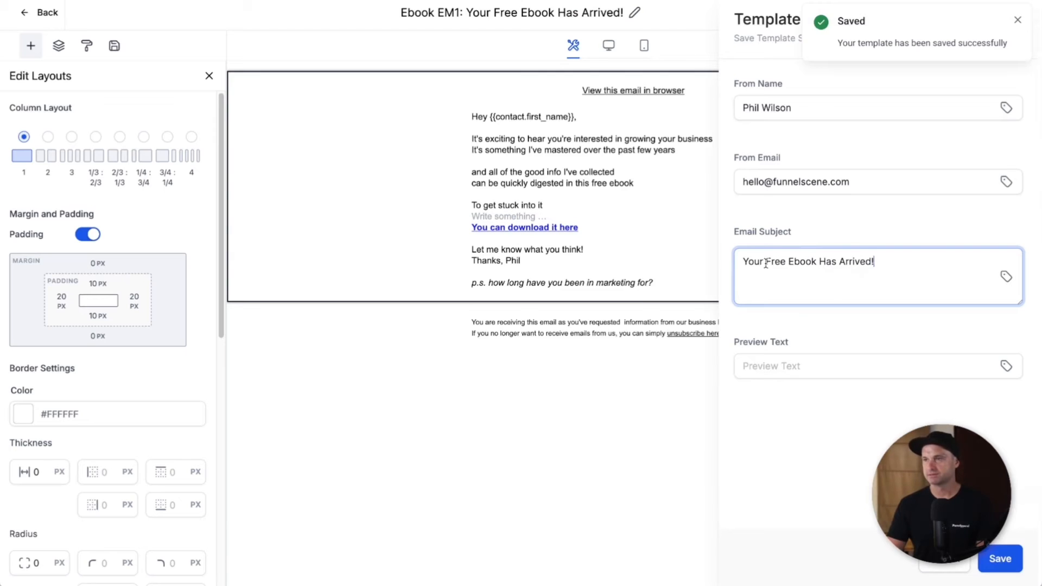
click(1009, 277)
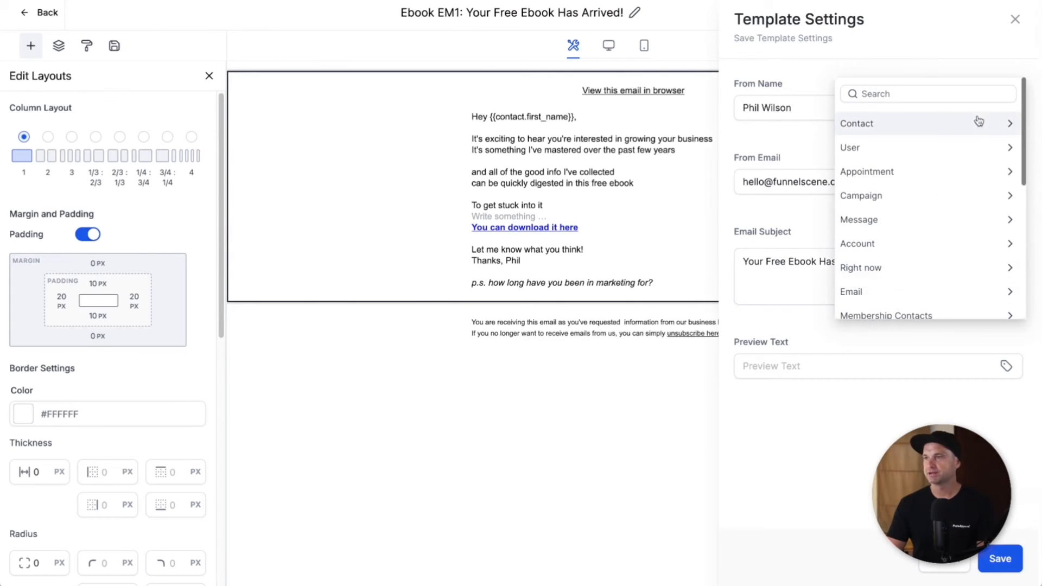
click(1004, 121)
click(917, 167)
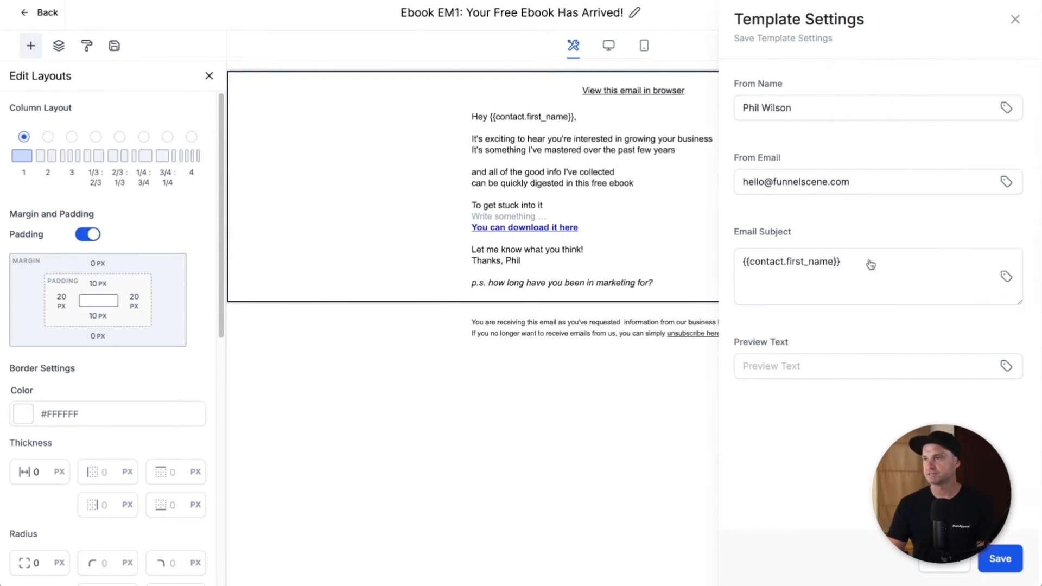
click(870, 265)
text(, Your Free Ebook Has Arrived!)
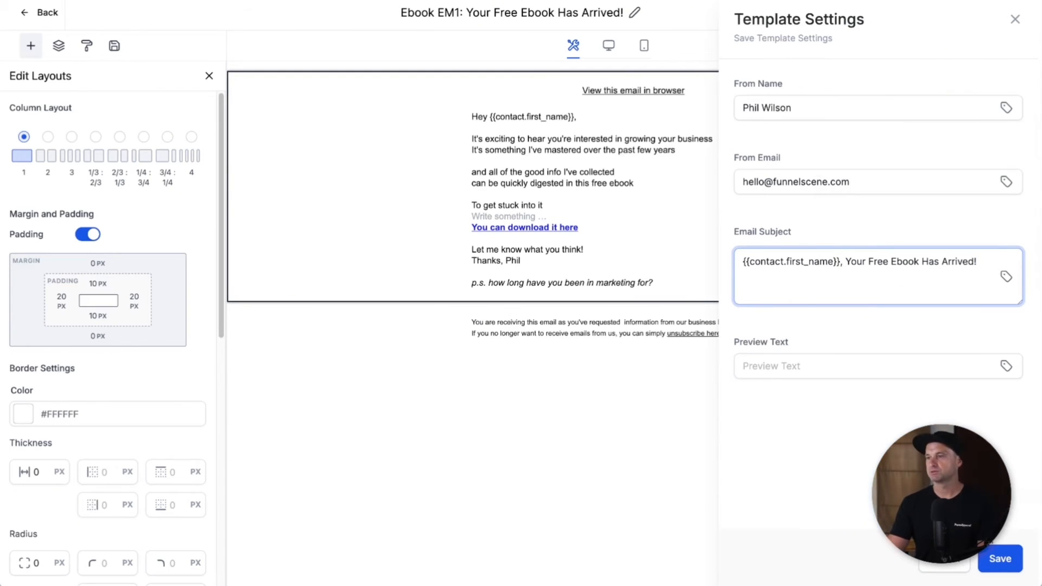
click(1000, 557)
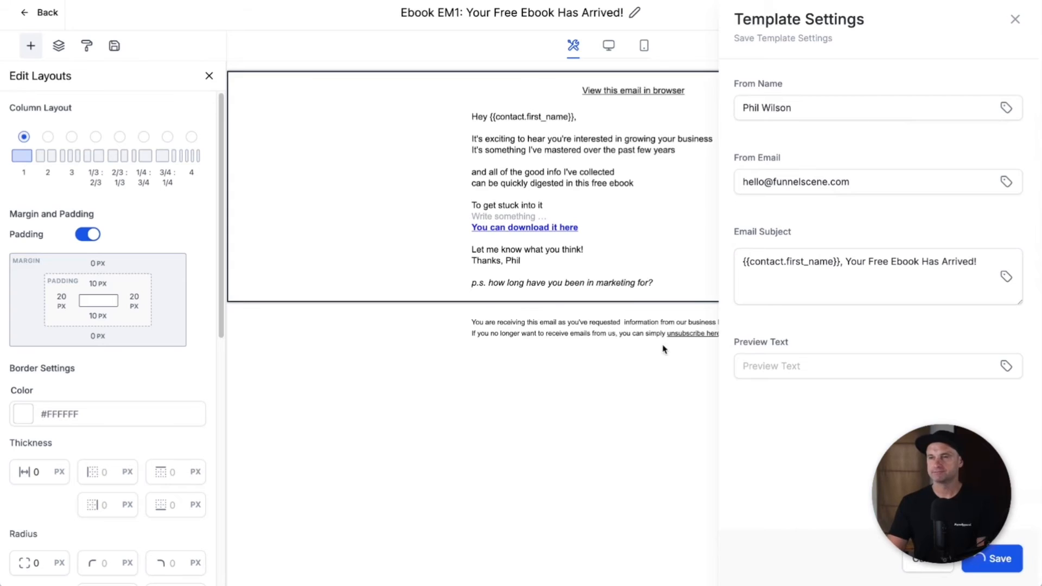
click(656, 184)
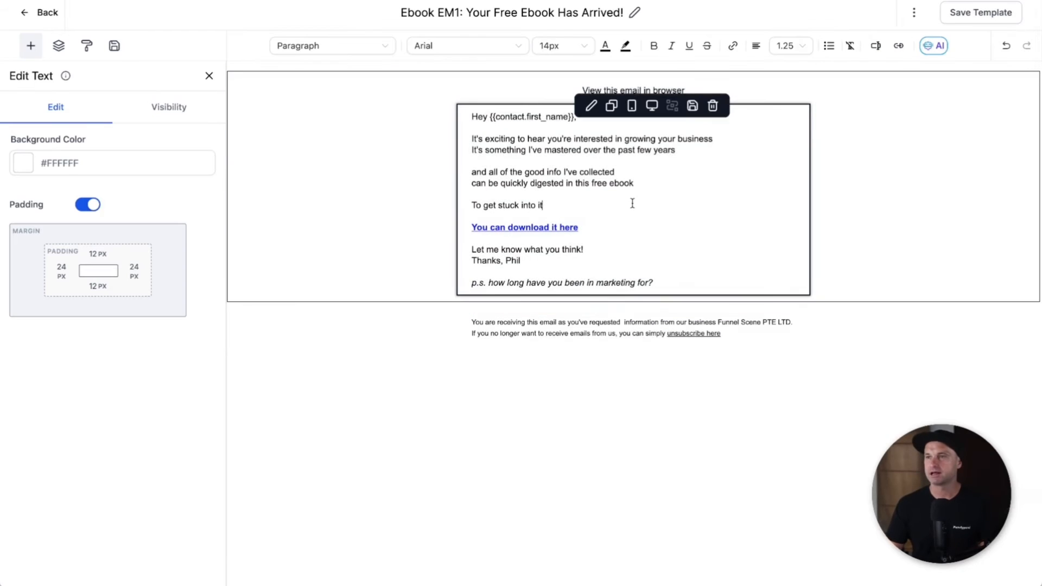
Step: Enlarge the email body text to 16px and save the template
click(914, 12)
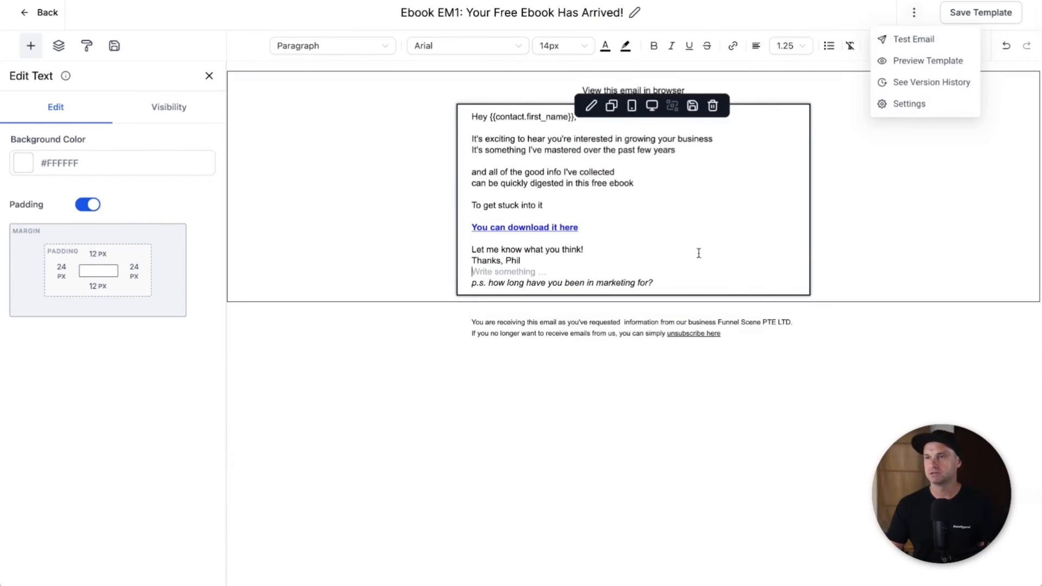
triple_click(601, 130)
click(564, 46)
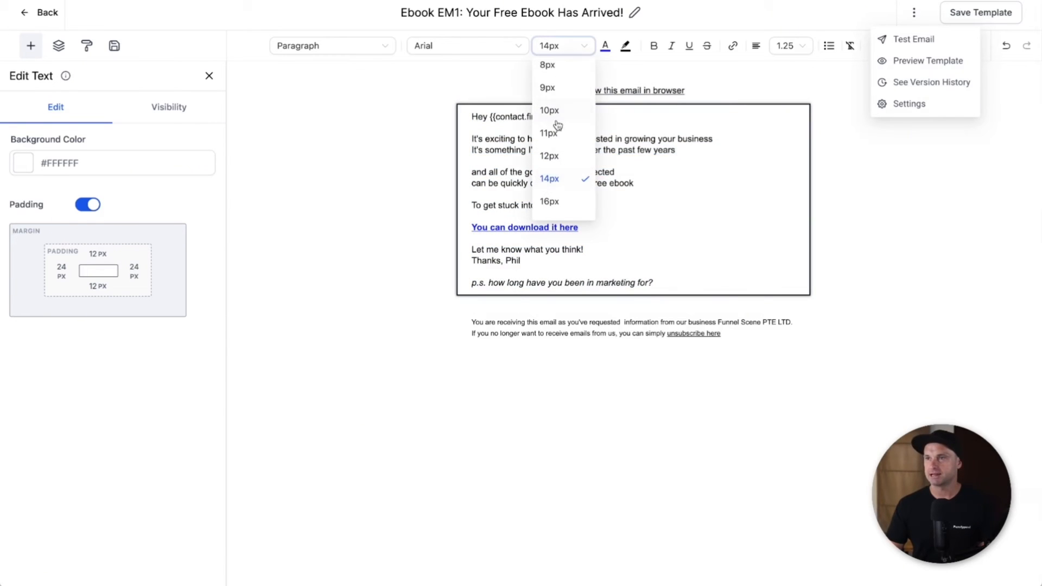
click(551, 200)
click(706, 215)
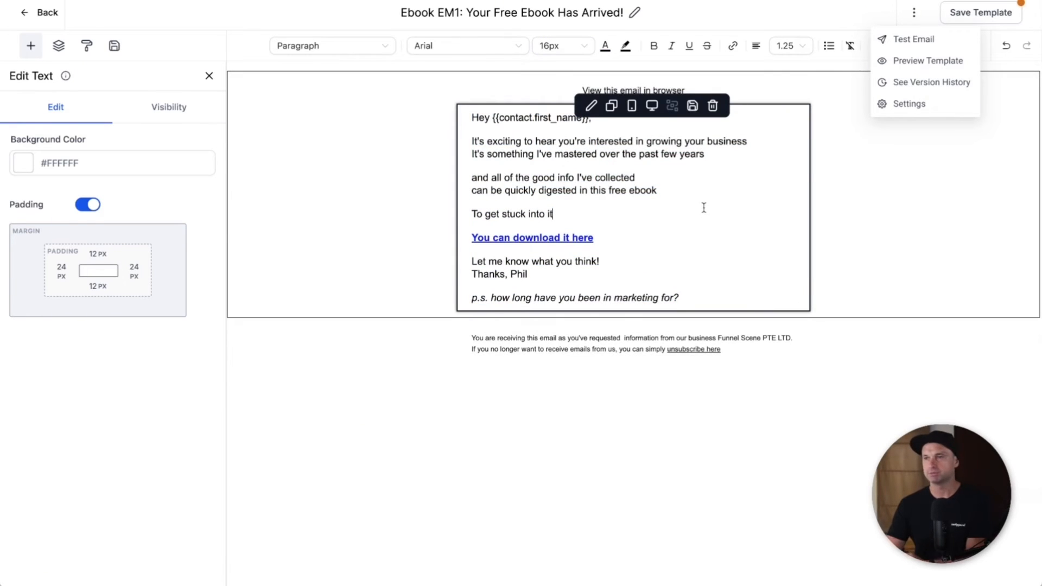
click(977, 13)
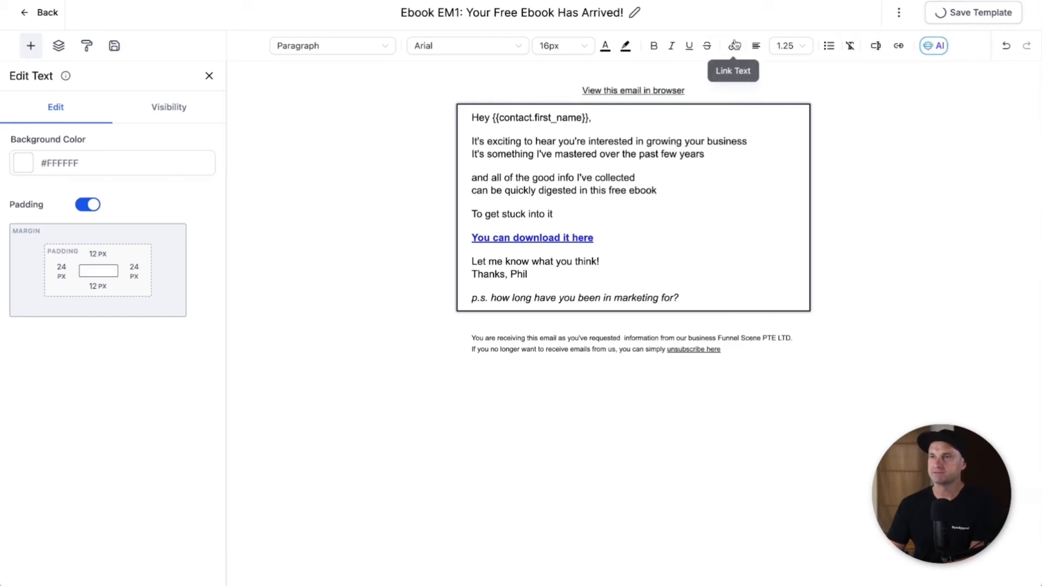
Step: Retitle the template 'New Template', save it, and return to the Email Templates list
triple_click(516, 13)
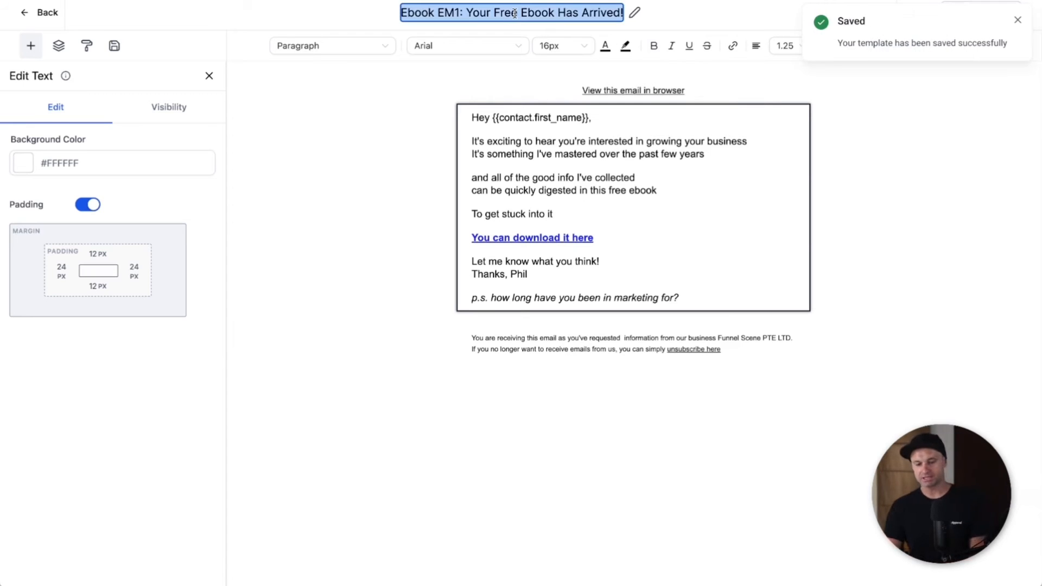
text(New Template)
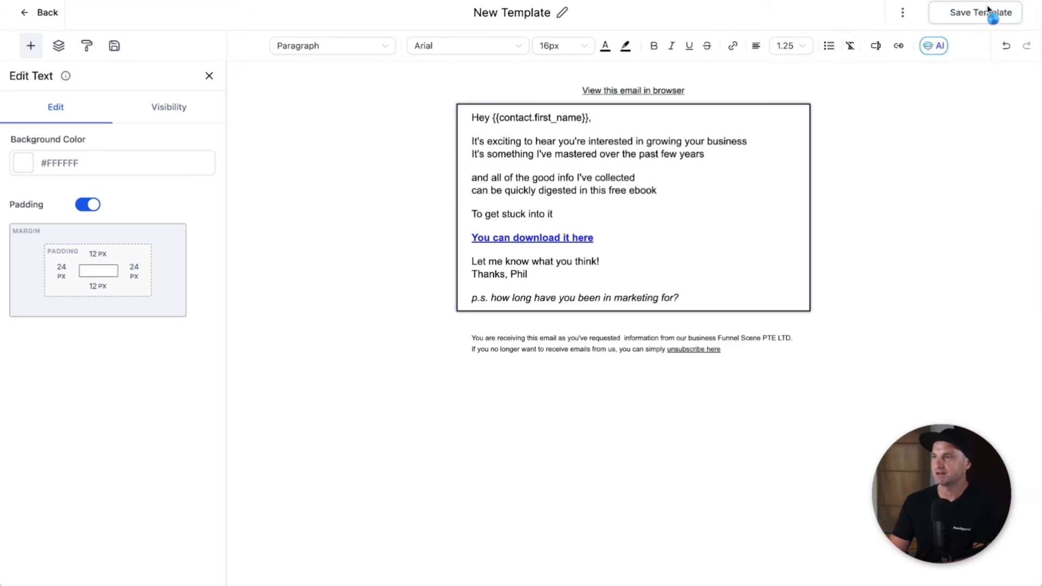
click(985, 12)
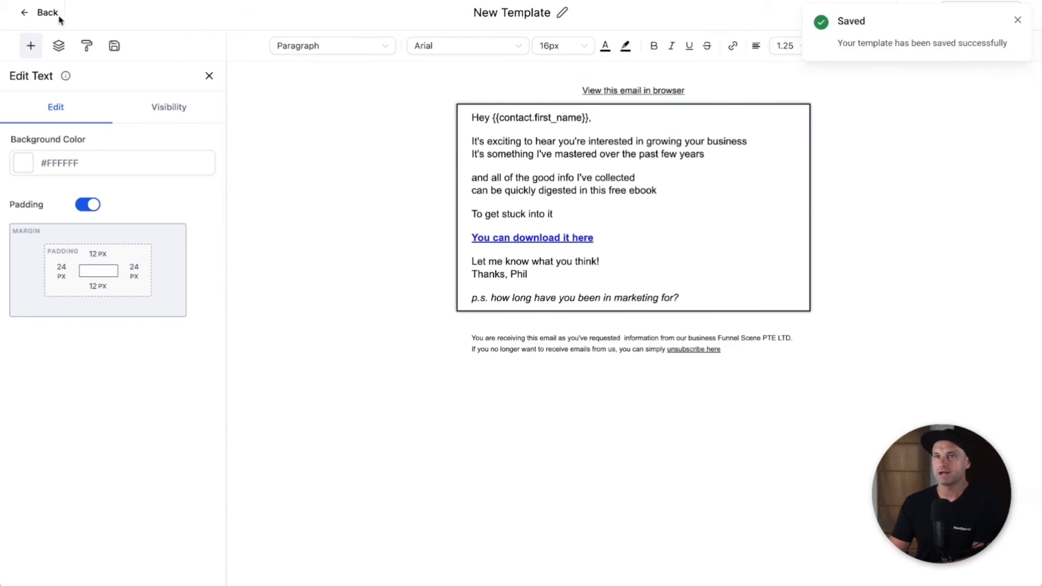
click(35, 15)
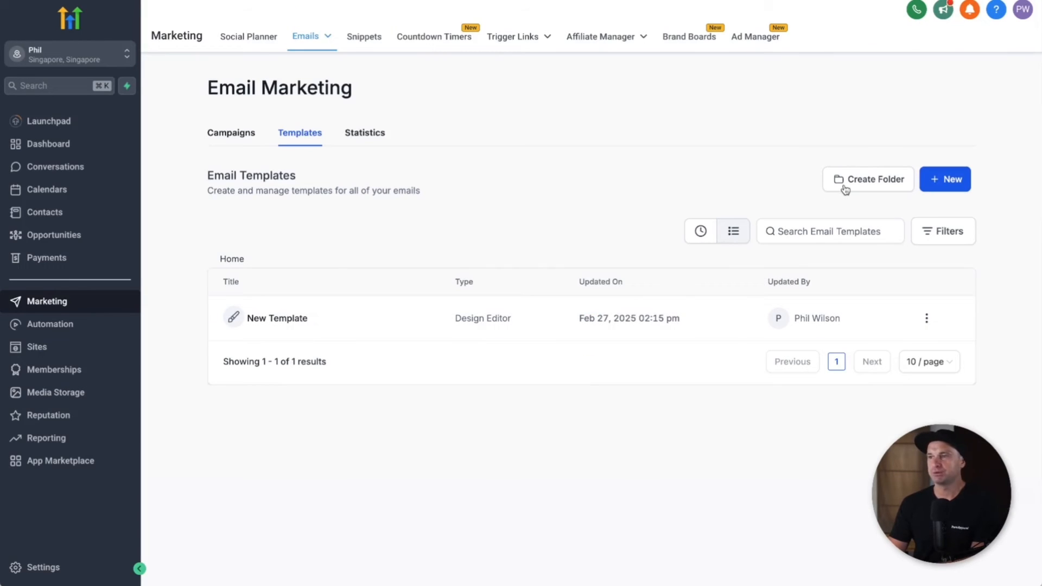
Step: Create a new template folder named 'Free Ebook Series'
click(845, 189)
click(611, 311)
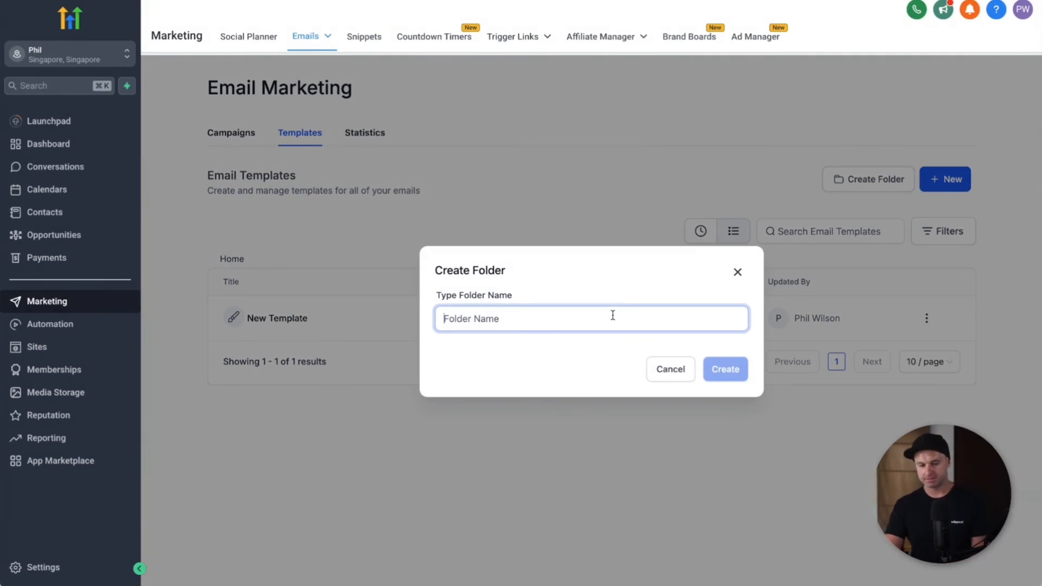
text(Ebook)
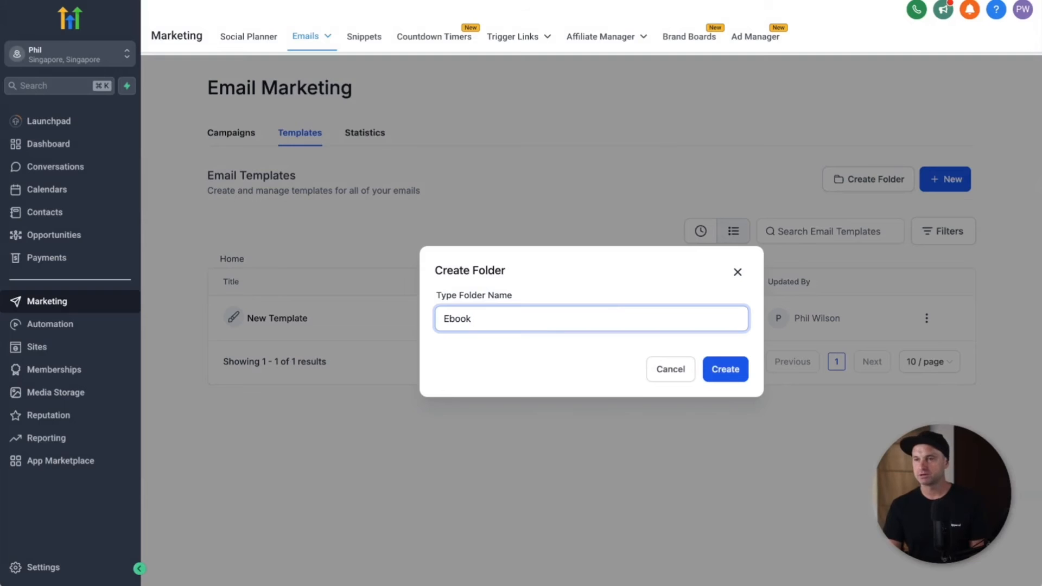
key(BackSpace)
key(BackSpace)
text(Free Ebook)
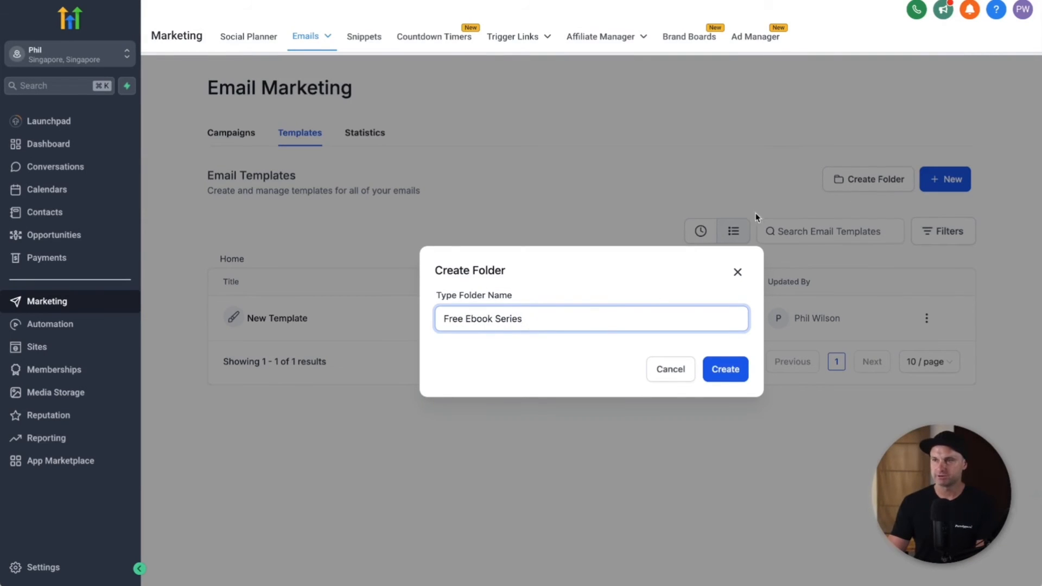
click(717, 367)
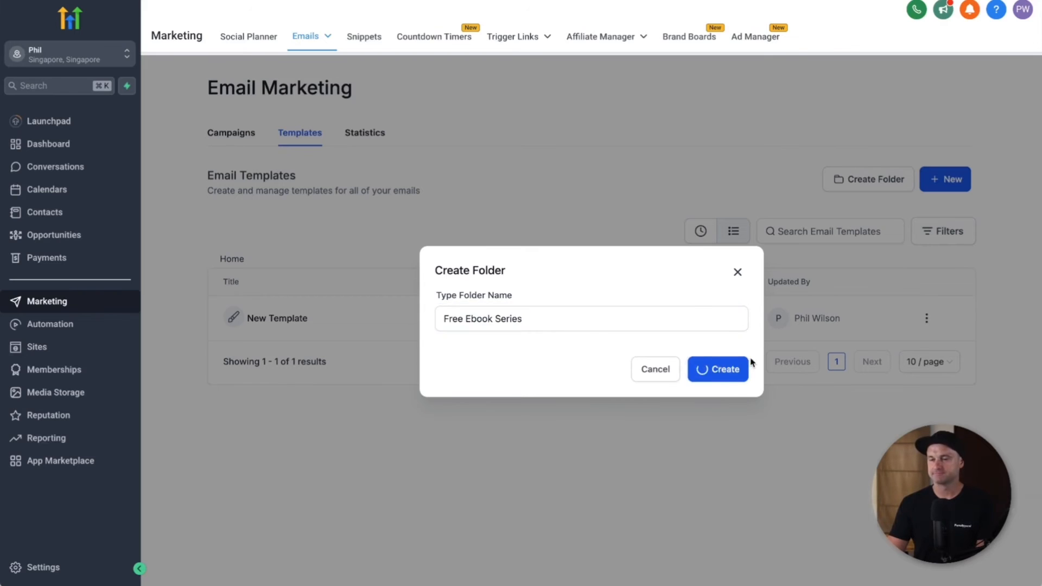
Step: Clone New Template as 'Ebook EM1: Your Free Ebook Has Arrived'
click(927, 364)
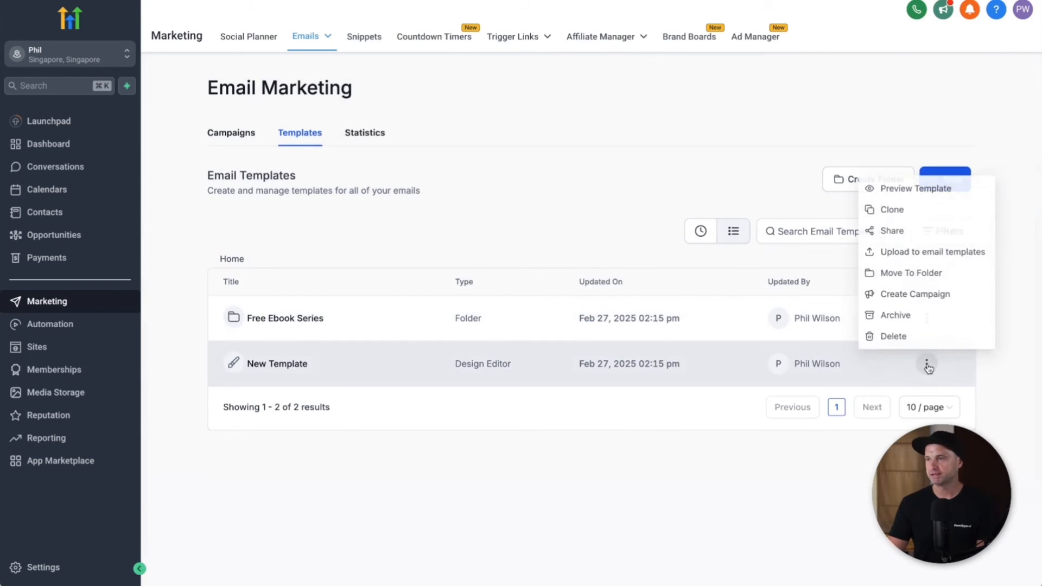
click(906, 210)
click(585, 326)
triple_click(581, 327)
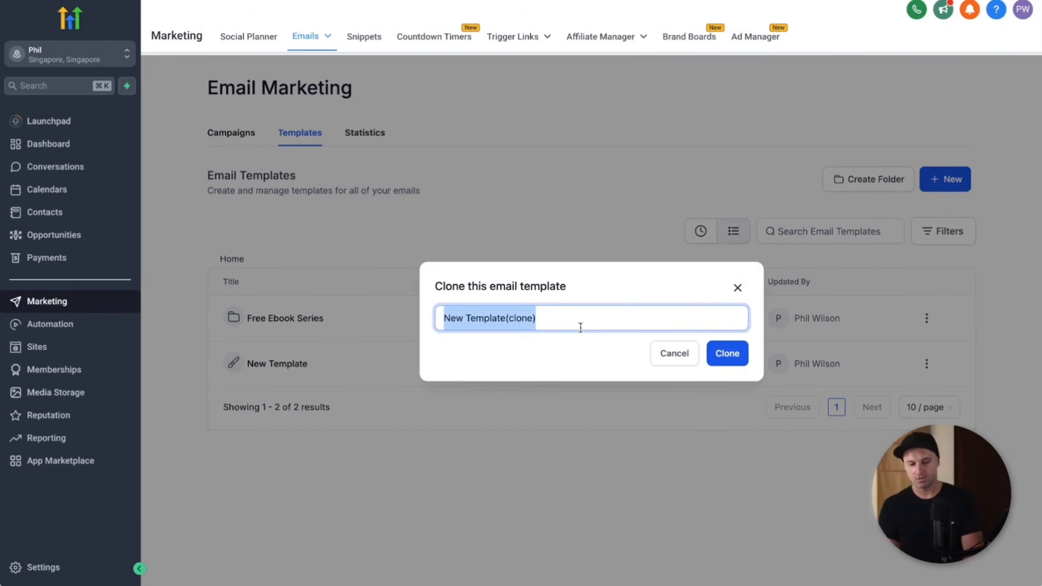
text(Ebook EM1: Your F)
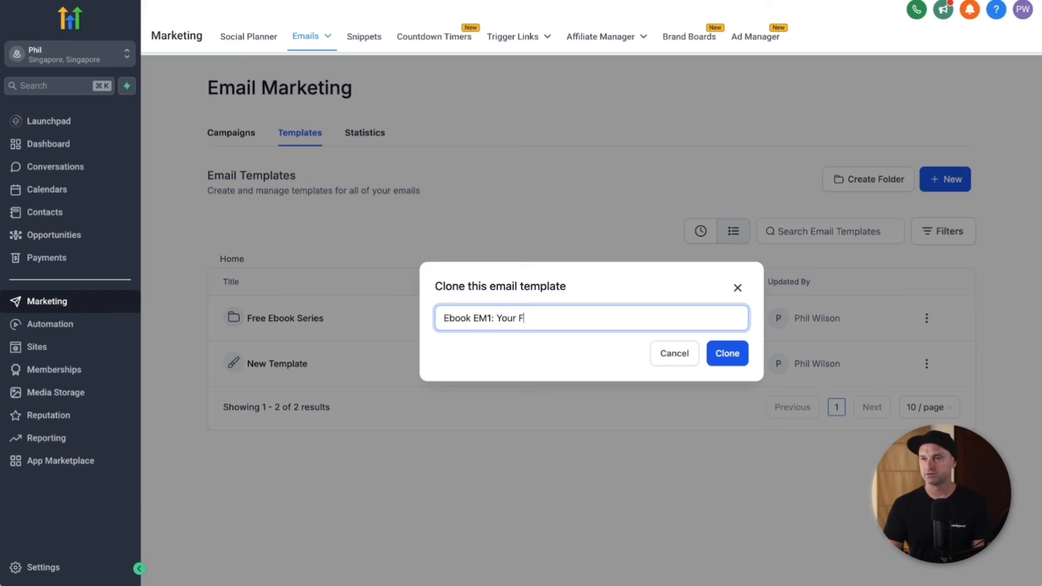
text(Has)
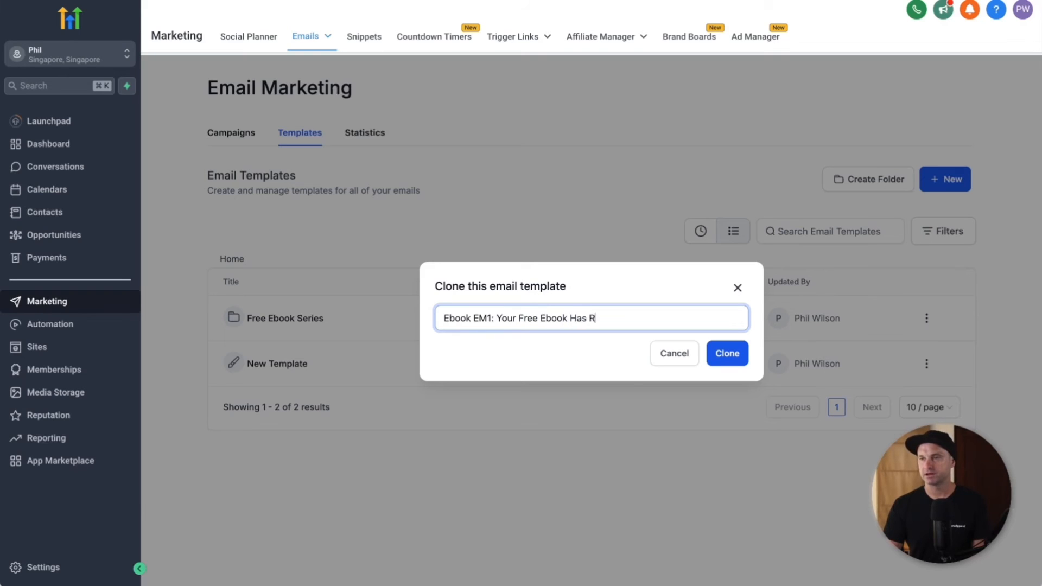
text( Arrived)
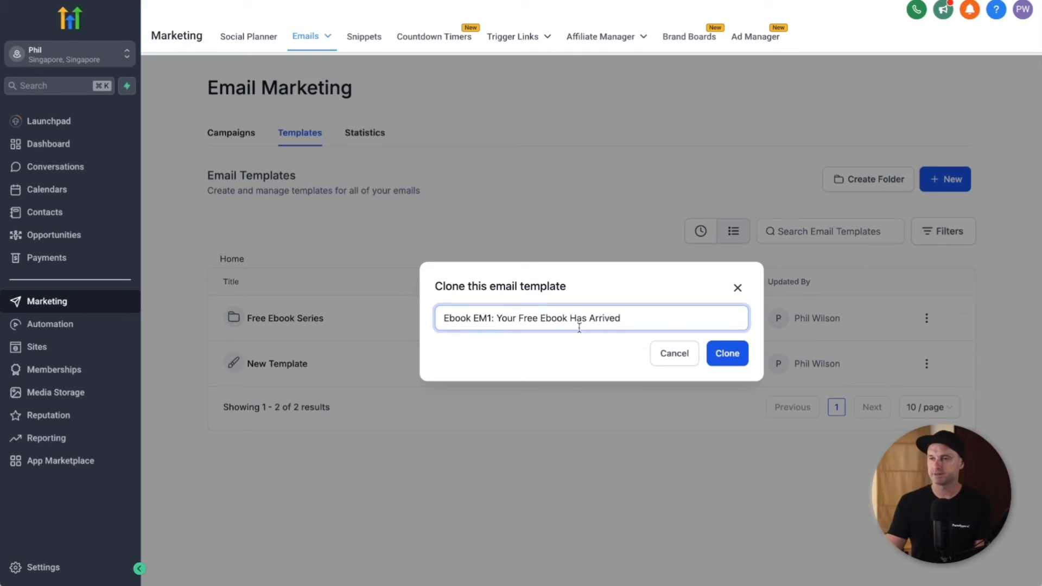
click(717, 353)
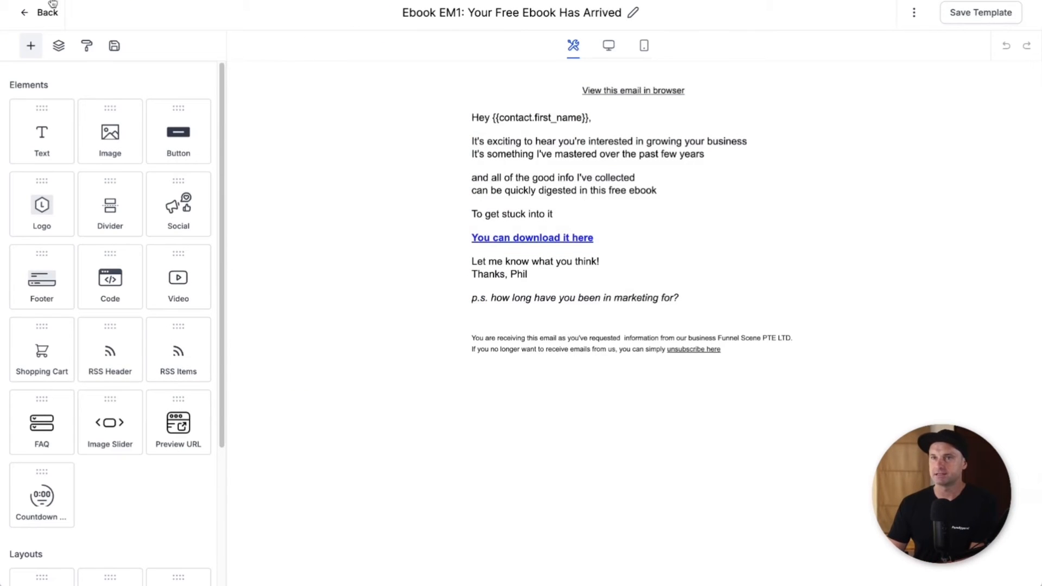
Step: Move the Ebook EM1 template into the Free Ebook Series folder
click(33, 12)
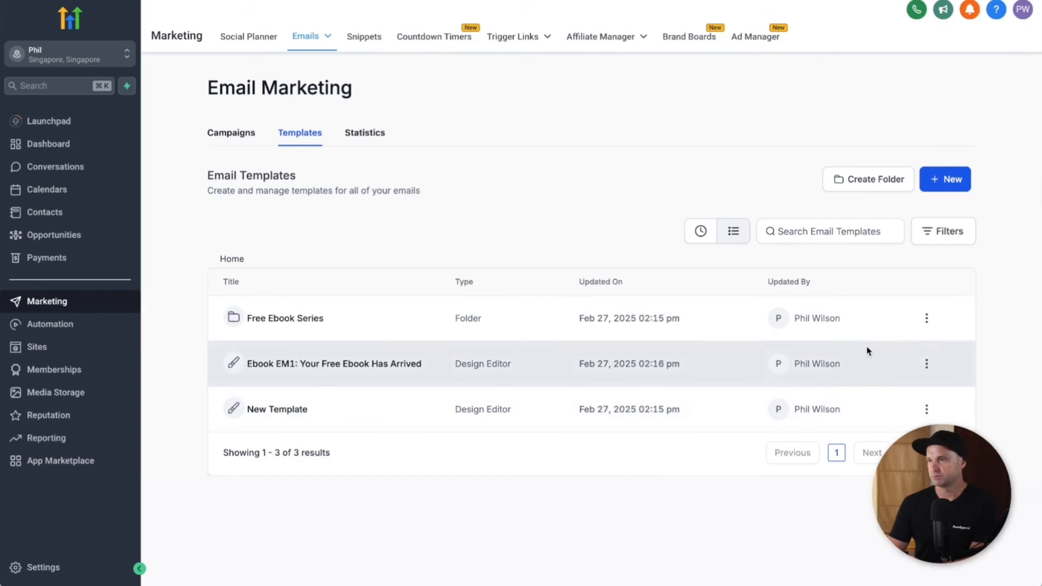
click(929, 363)
click(915, 272)
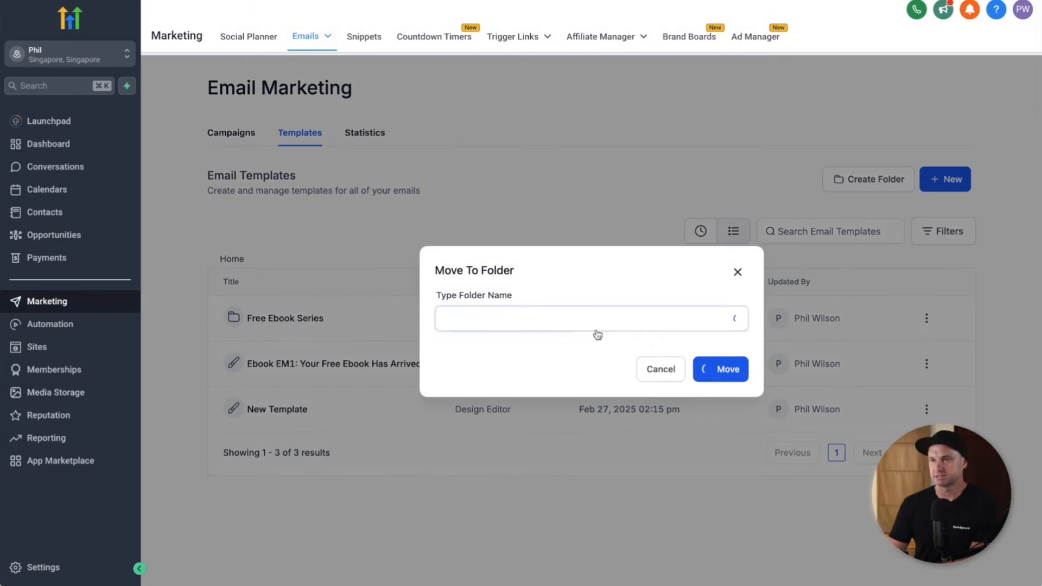
click(563, 330)
click(503, 345)
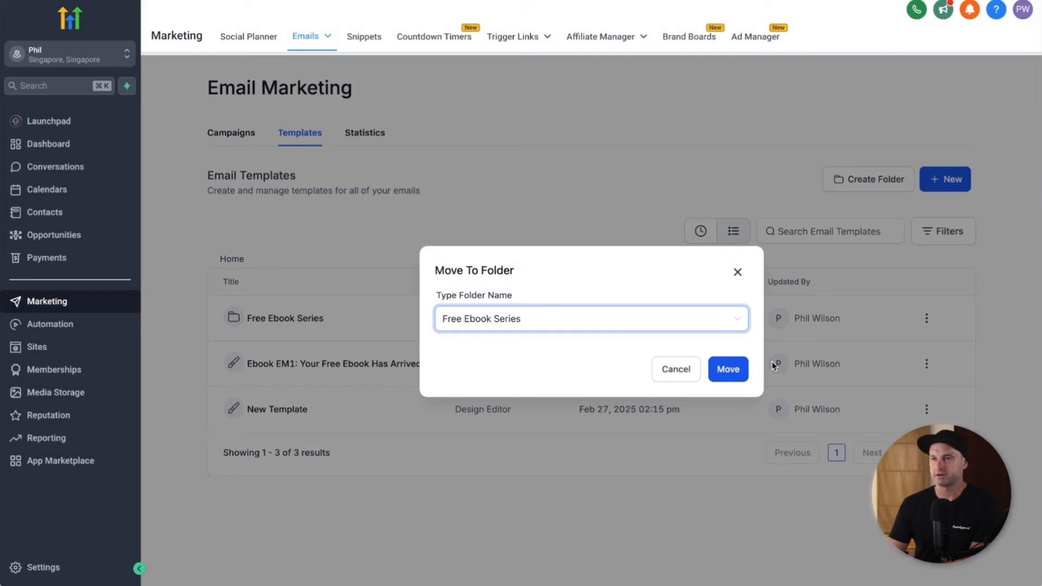
click(744, 372)
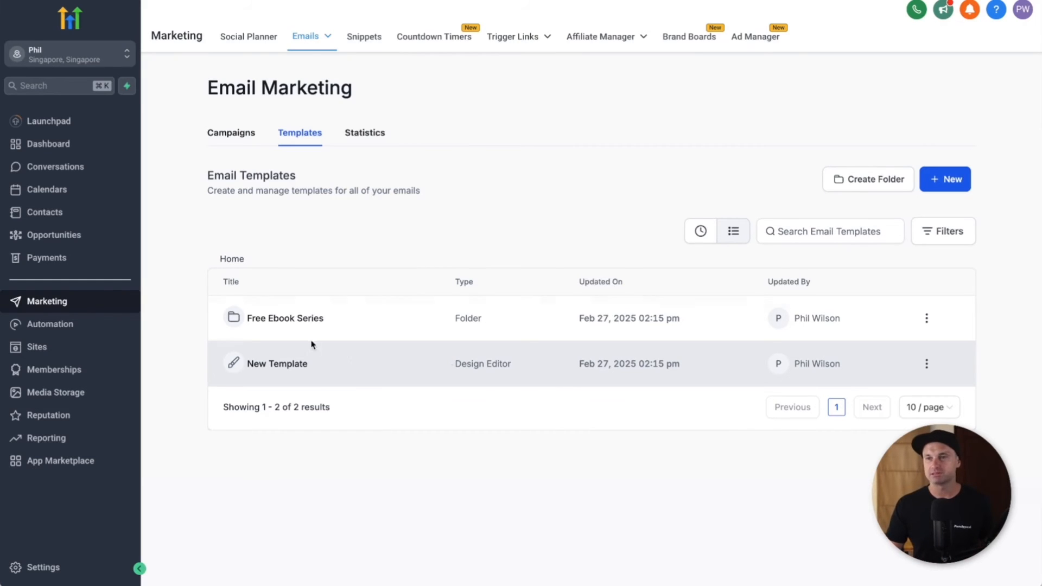
Step: Open the Free Ebook Series folder to view the Ebook EM1 template
click(286, 320)
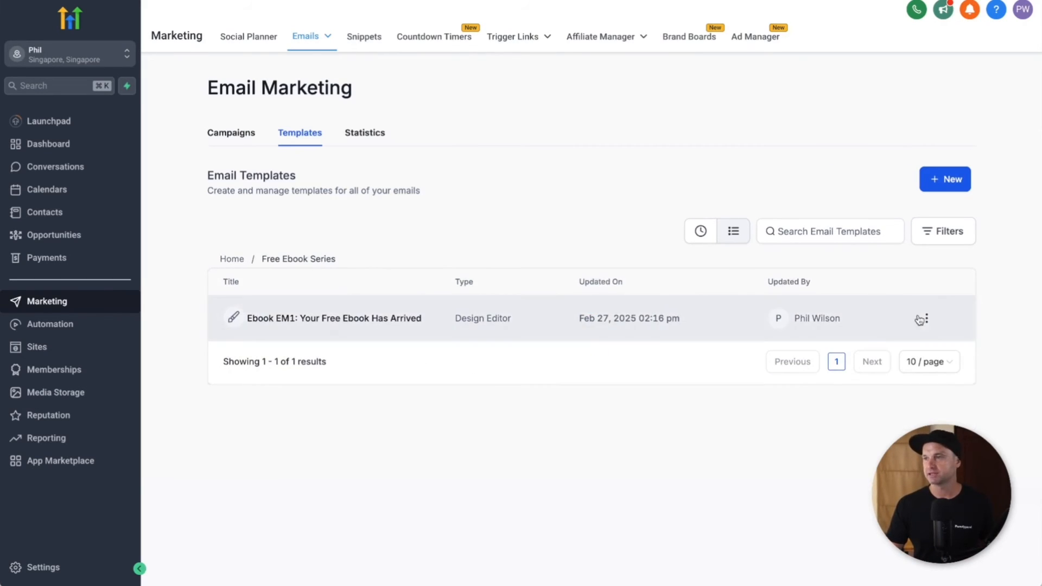
click(926, 319)
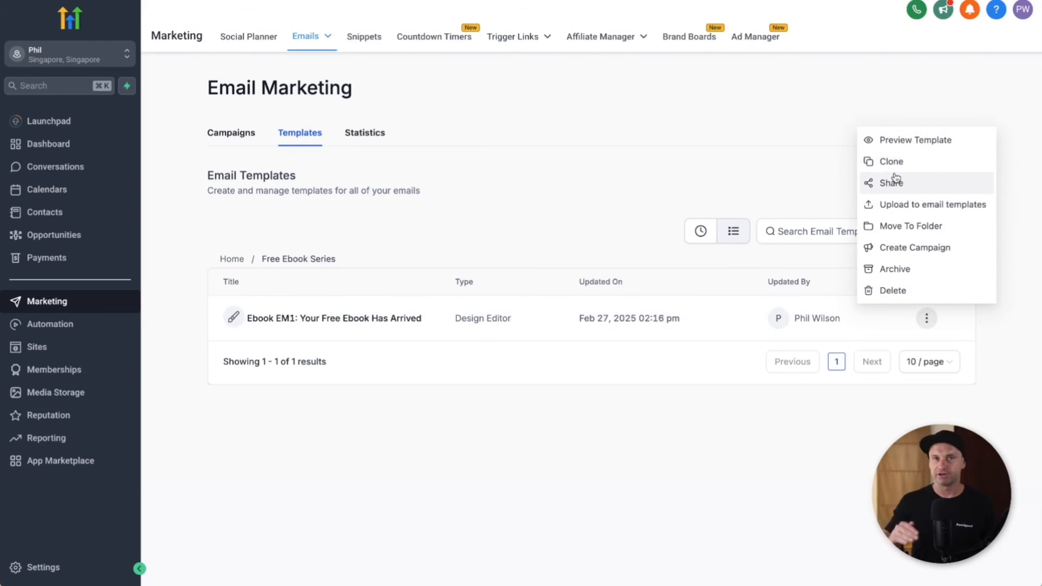
click(390, 401)
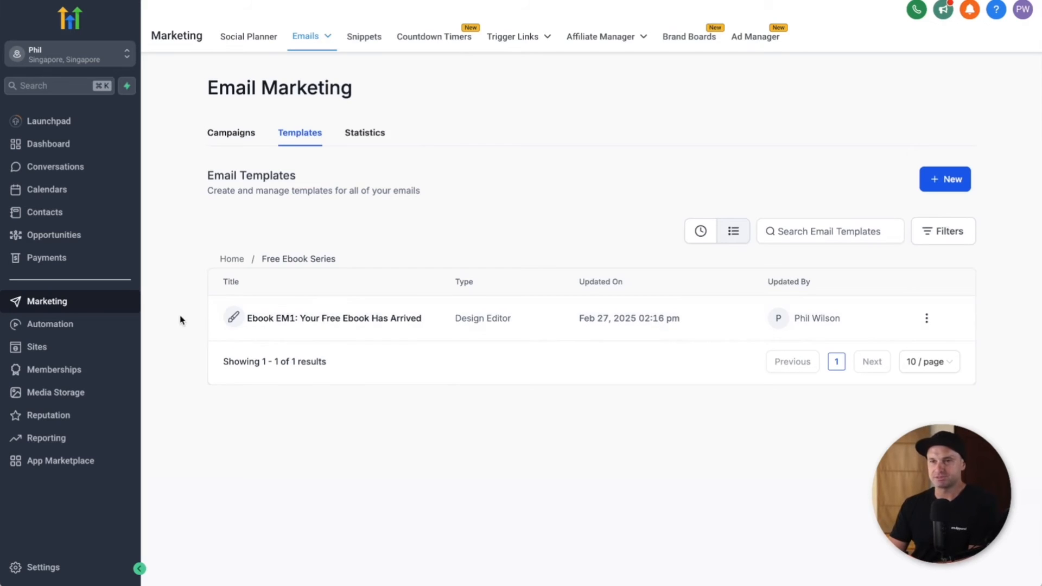
Step: Create a workflow from scratch in Automation and title it 'Free Ebook'
click(77, 328)
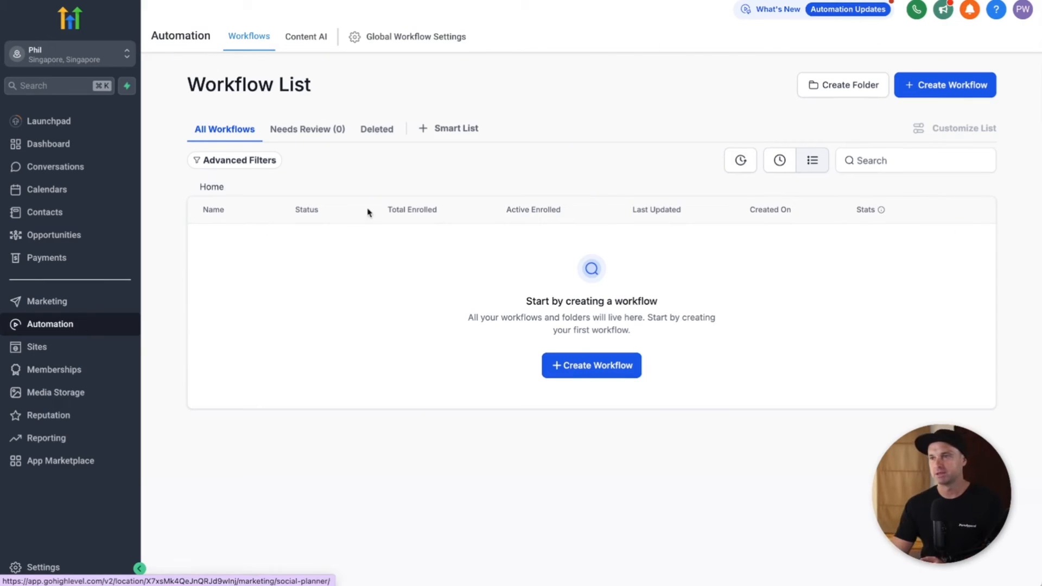
click(592, 369)
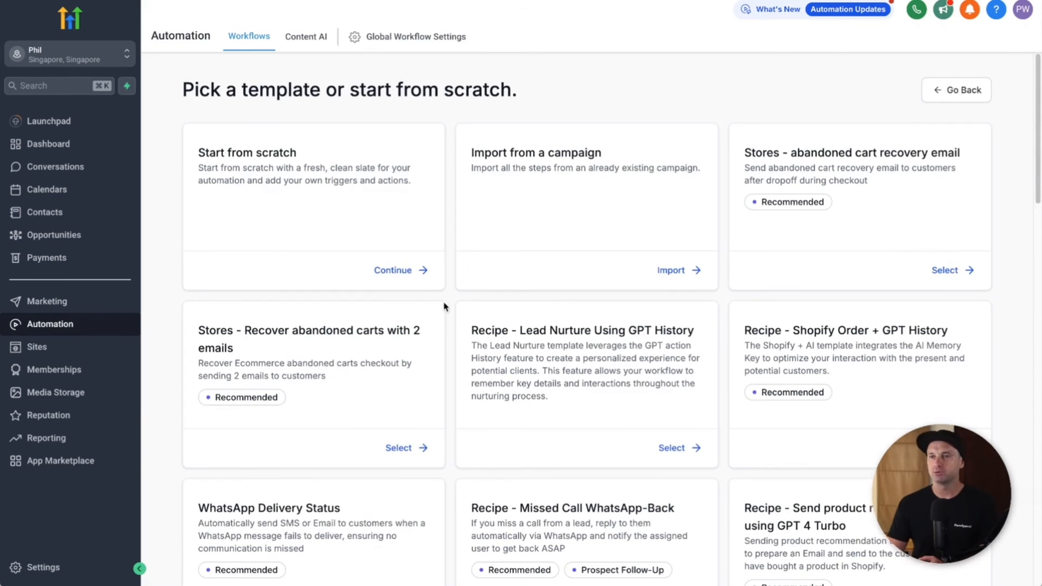
click(410, 271)
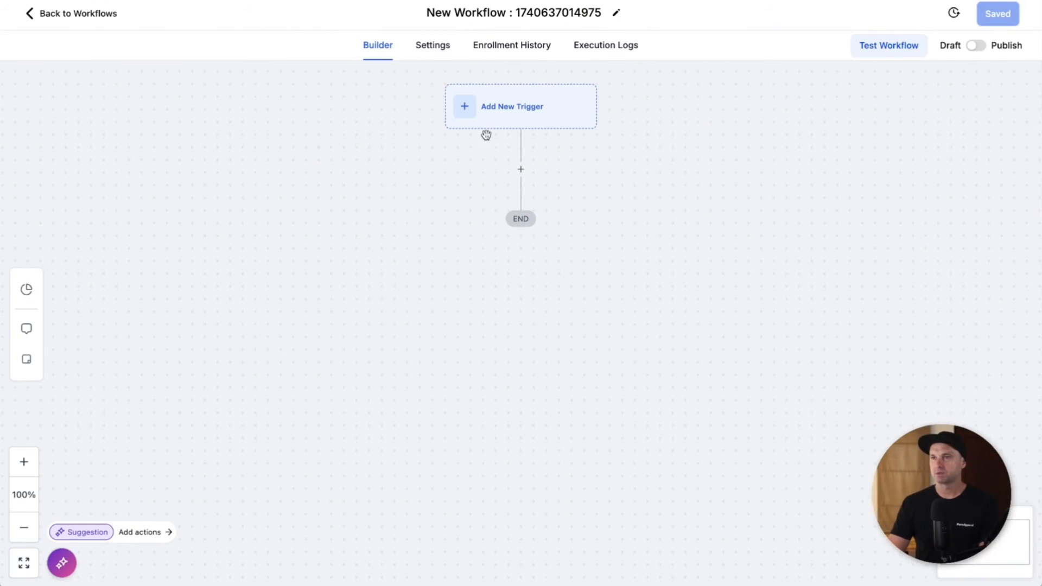
click(487, 11)
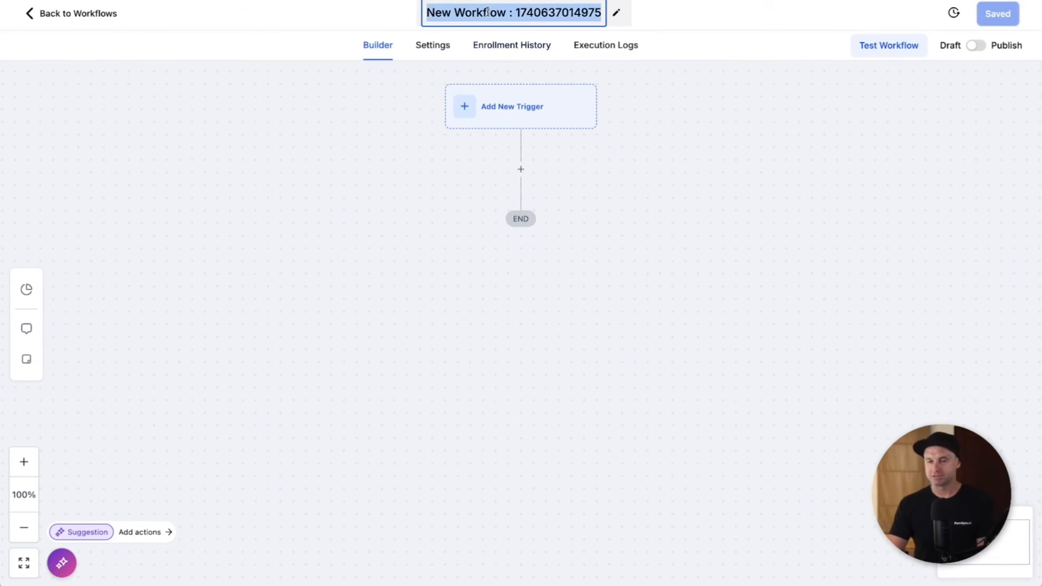
text(Free Ebook)
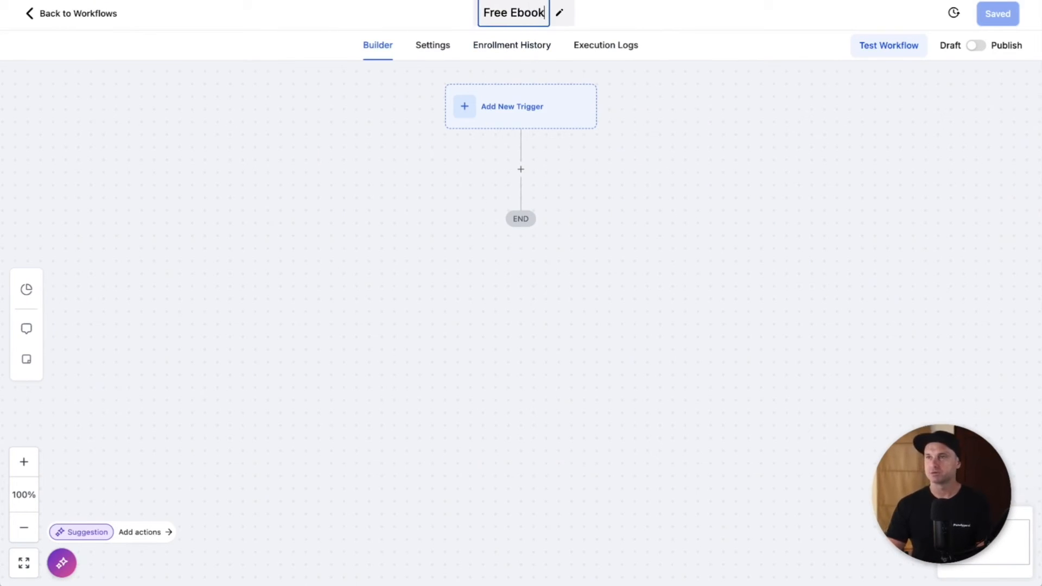
key(Return)
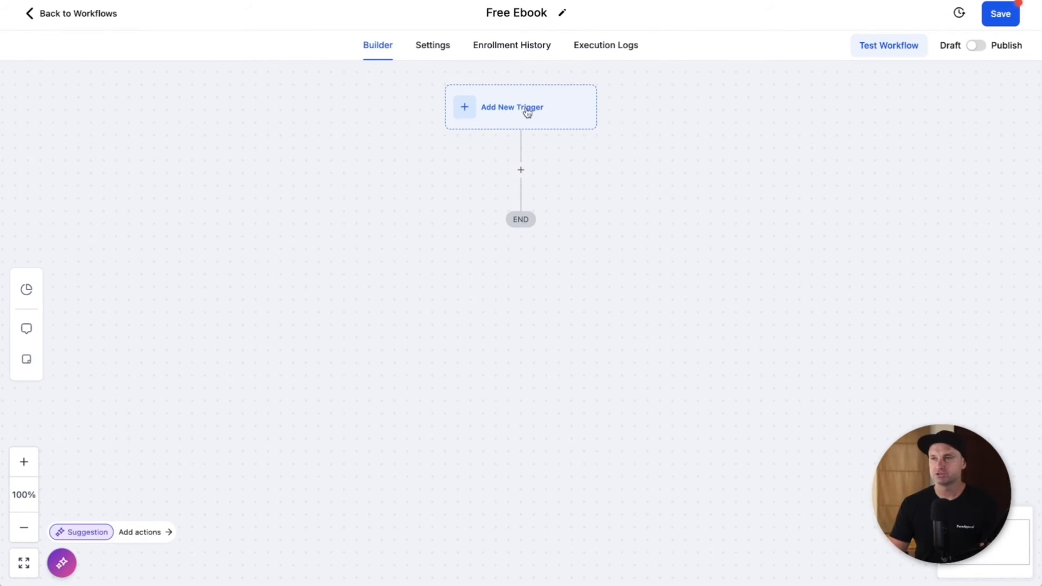
Step: Add a Form Submitted trigger filtered to the Free Ebook Form and save it
click(527, 112)
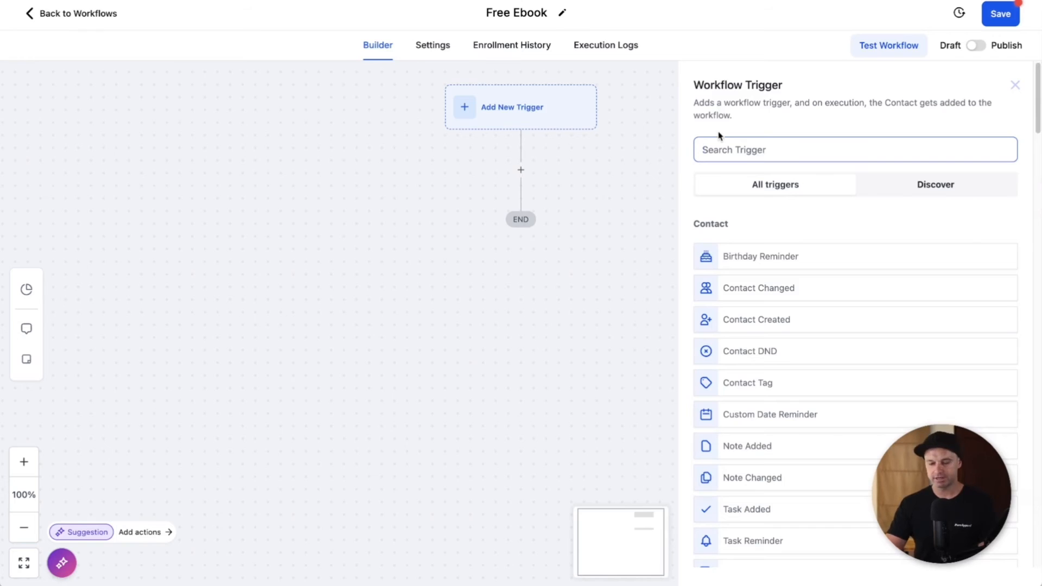
text(form)
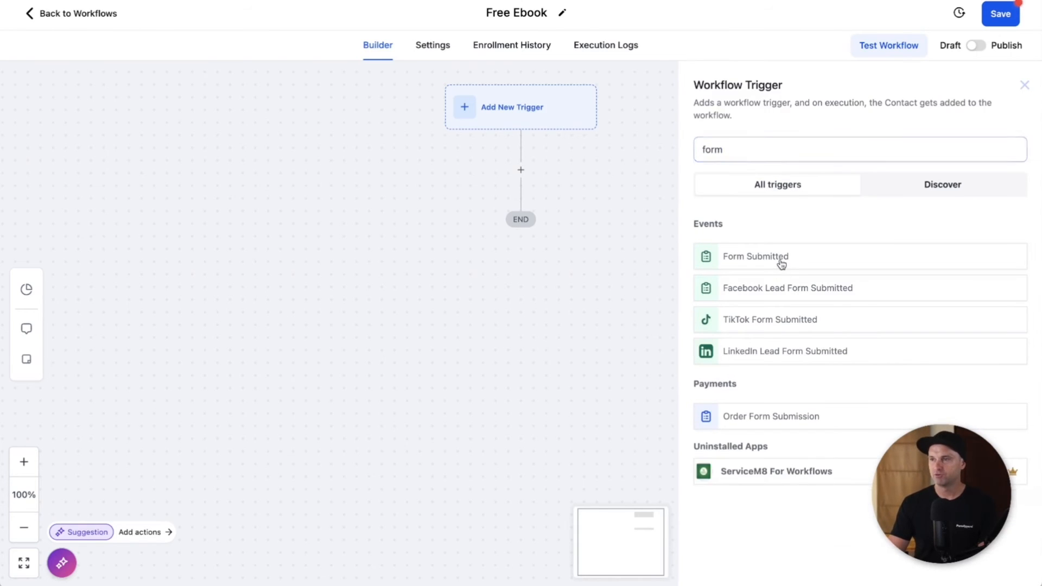
click(781, 264)
click(526, 271)
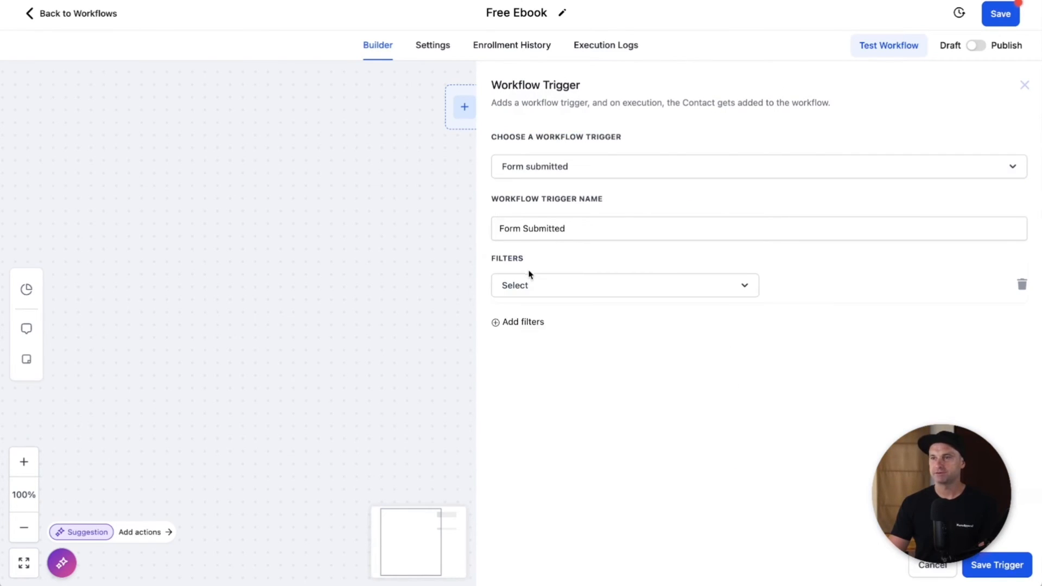
click(529, 284)
click(522, 372)
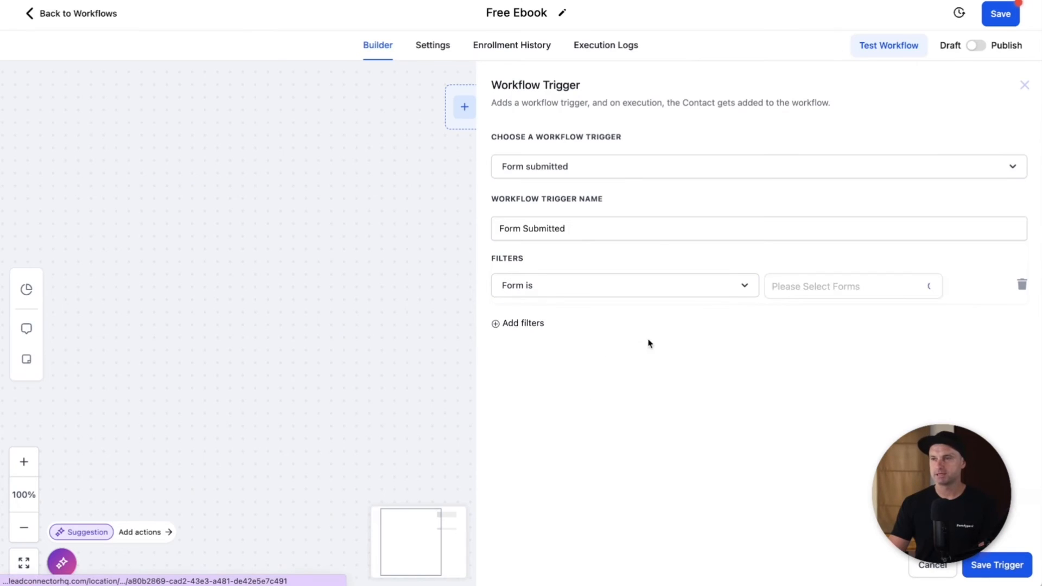
click(816, 293)
click(812, 319)
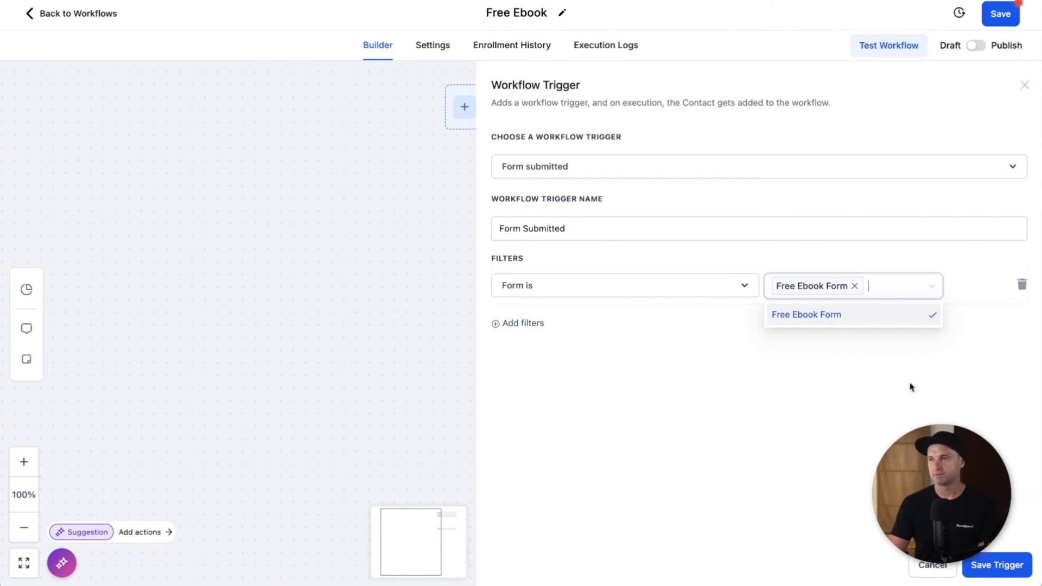
click(999, 568)
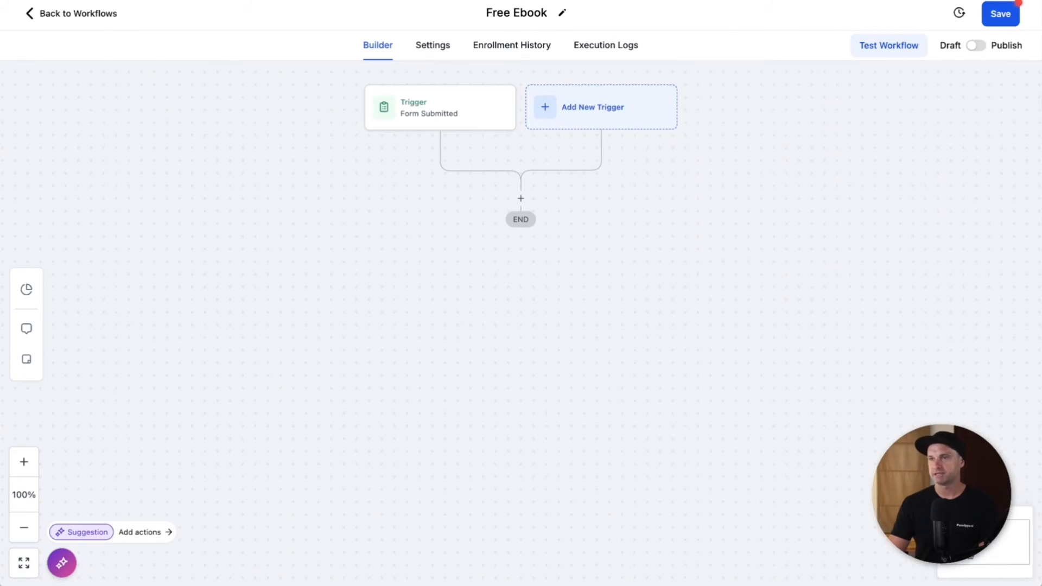
Step: Rename the trigger 'Free Ebook Funnel' and save it
click(443, 115)
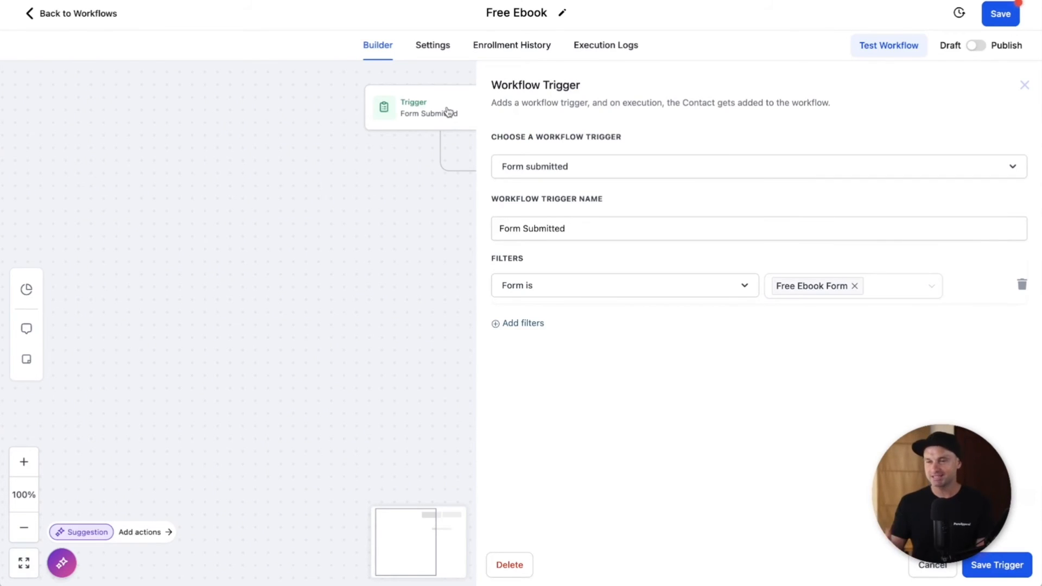
triple_click(547, 226)
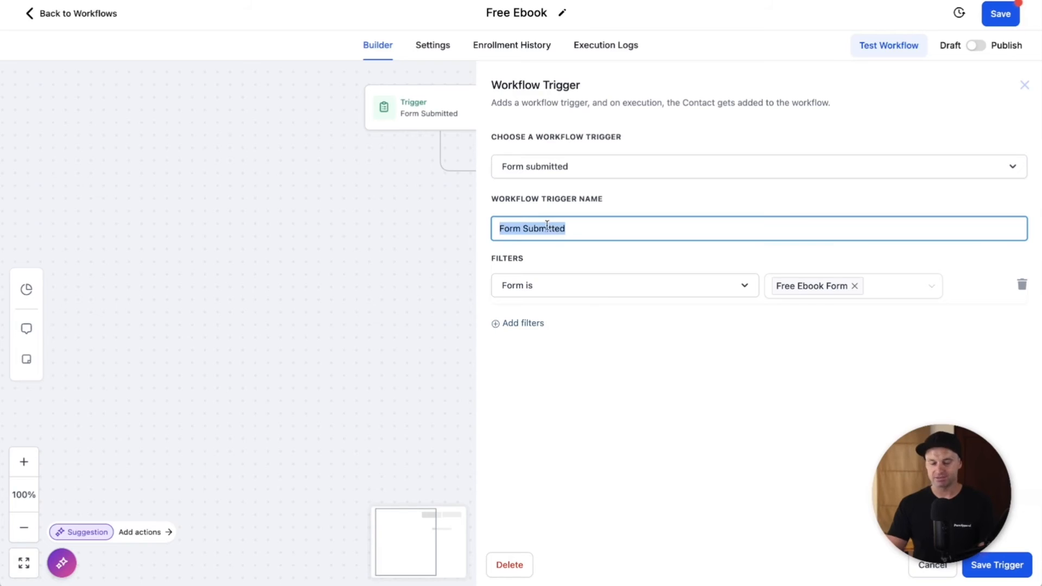
text(Free Ebook Funnel)
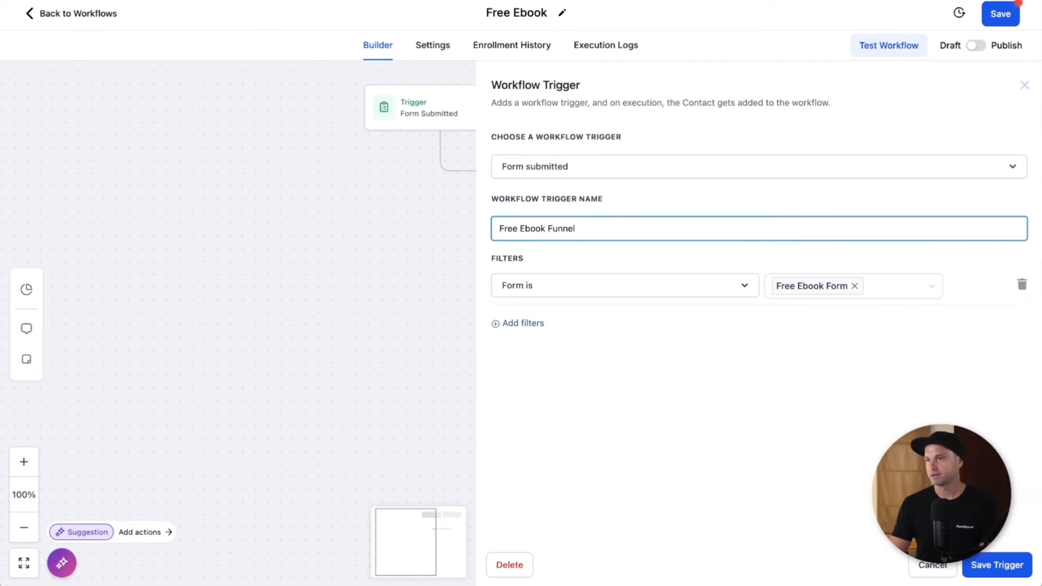
click(1011, 569)
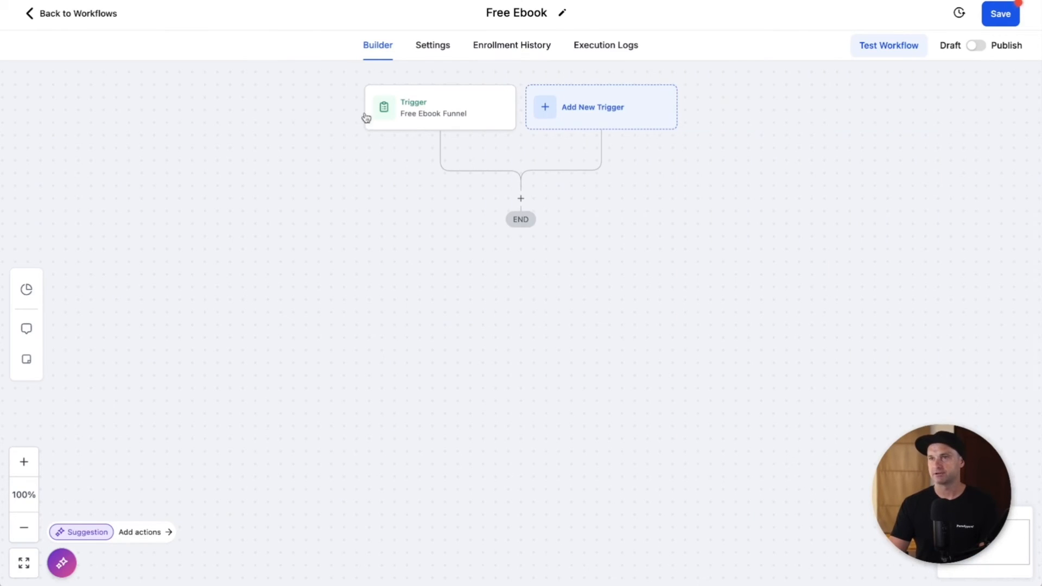
Step: Add an Add Contact Tag action that creates and applies the 'free ebook' tag
click(520, 199)
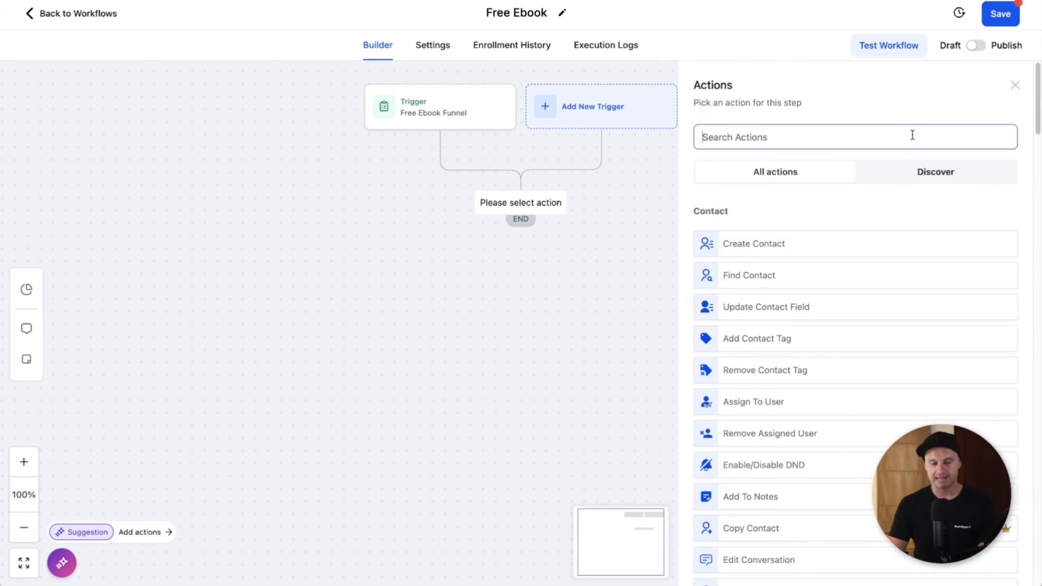
text(tag)
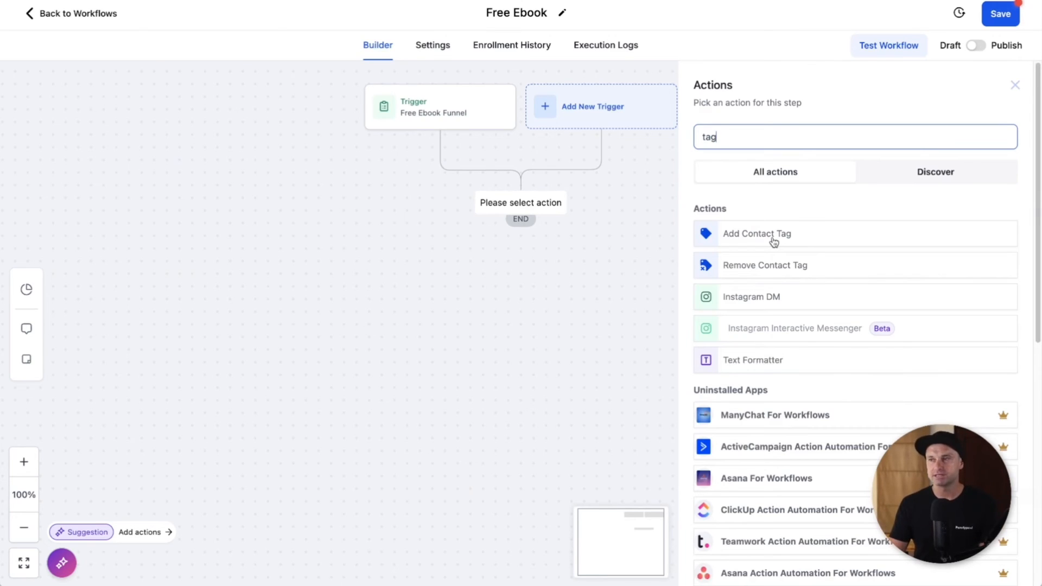
click(774, 239)
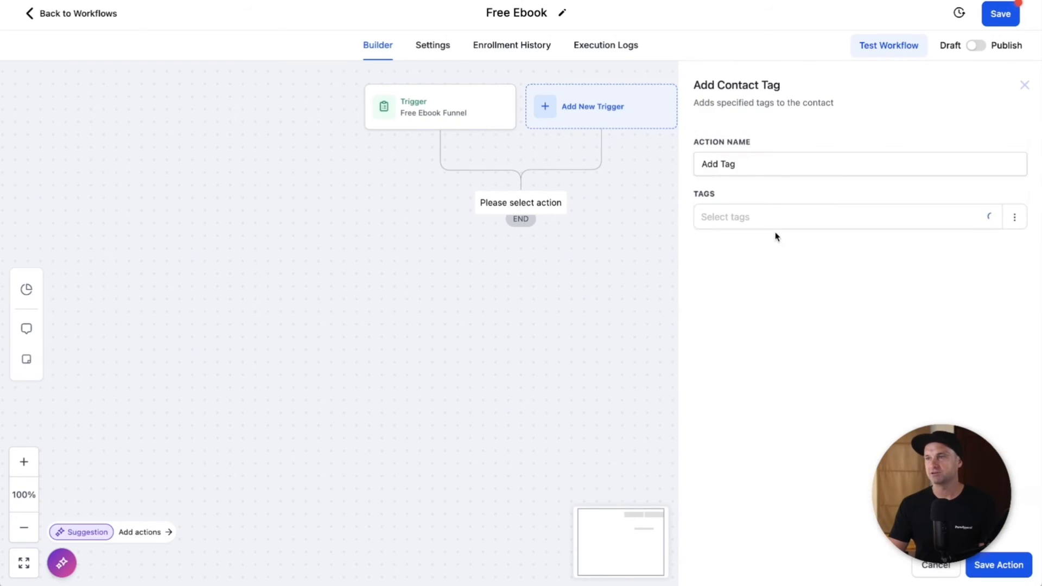
click(754, 220)
text(free ebook)
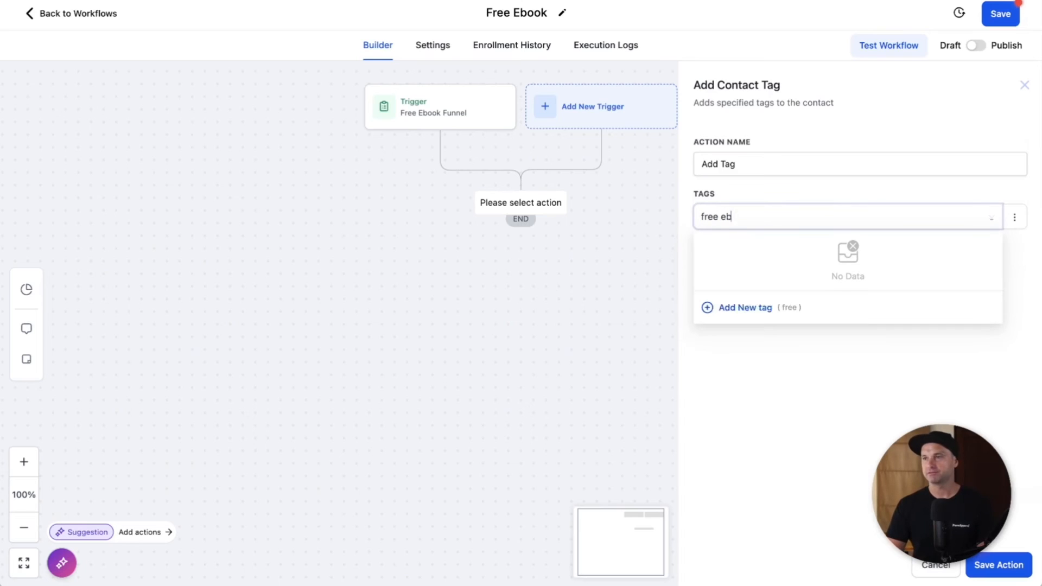
click(745, 308)
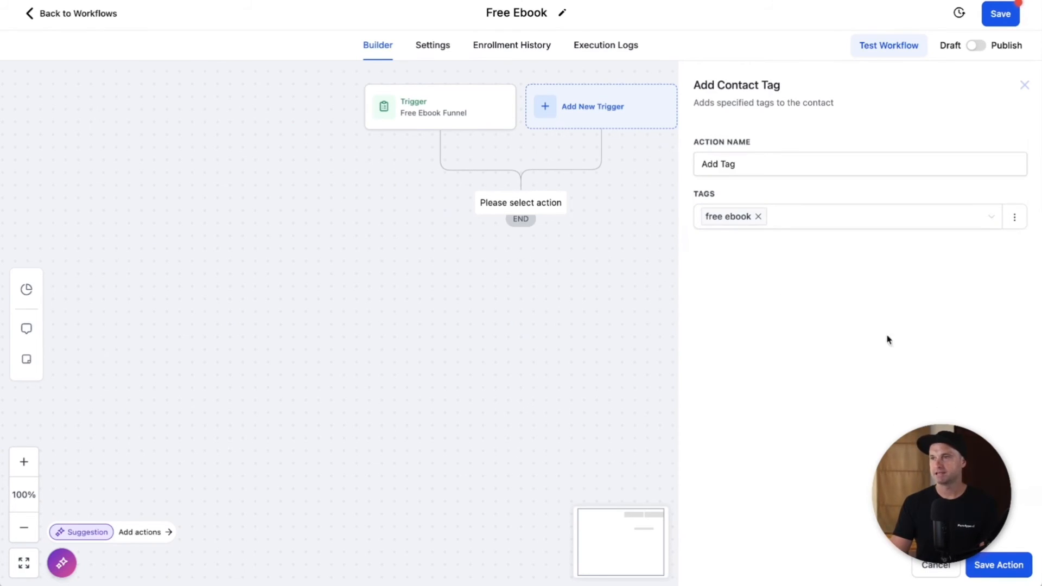
Step: Rename the action to 'Add "Free Ebook" tag' and save it
double_click(766, 164)
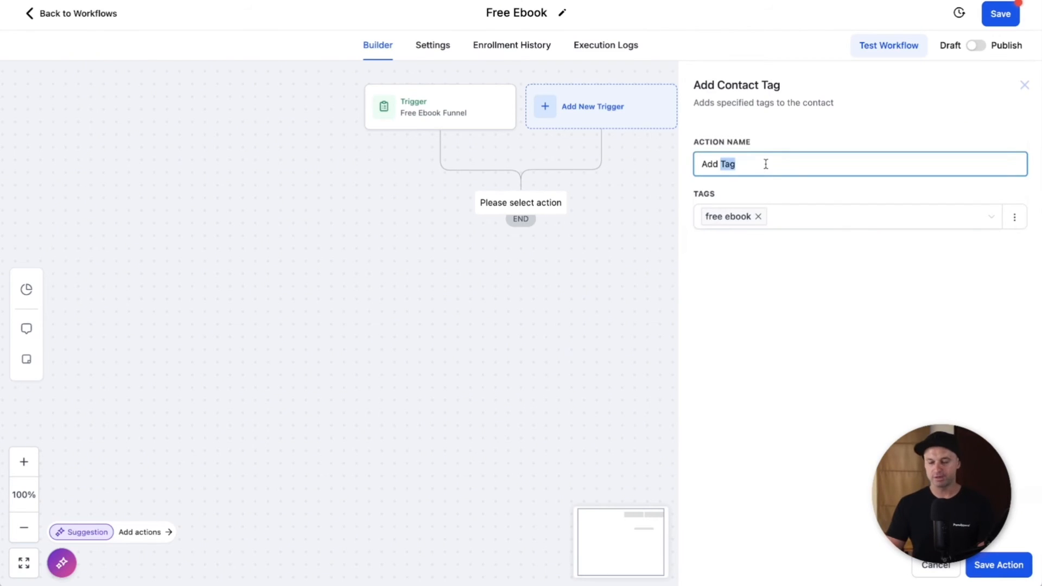
text("Free )
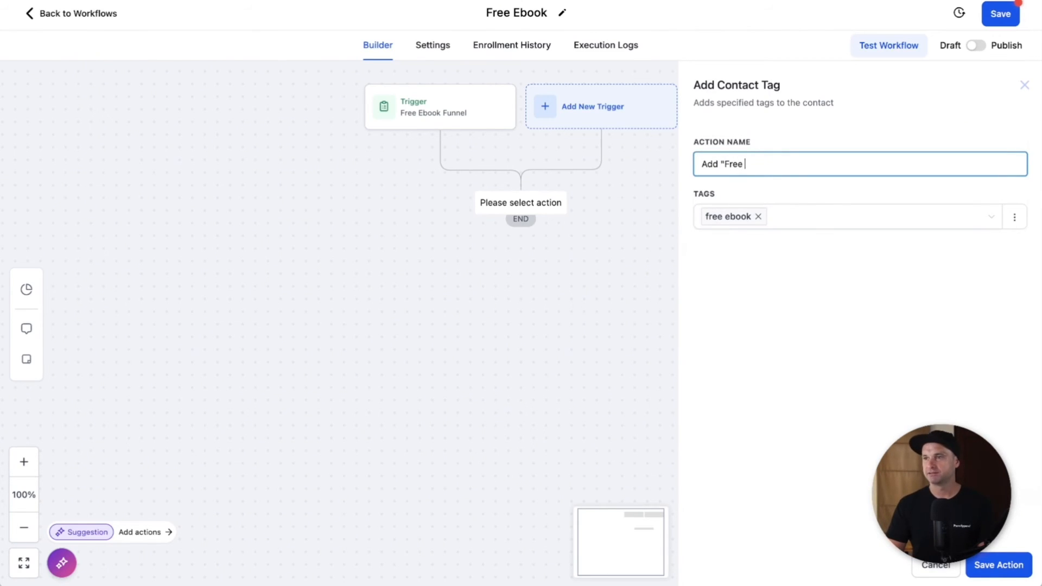
text(Ebook" tag)
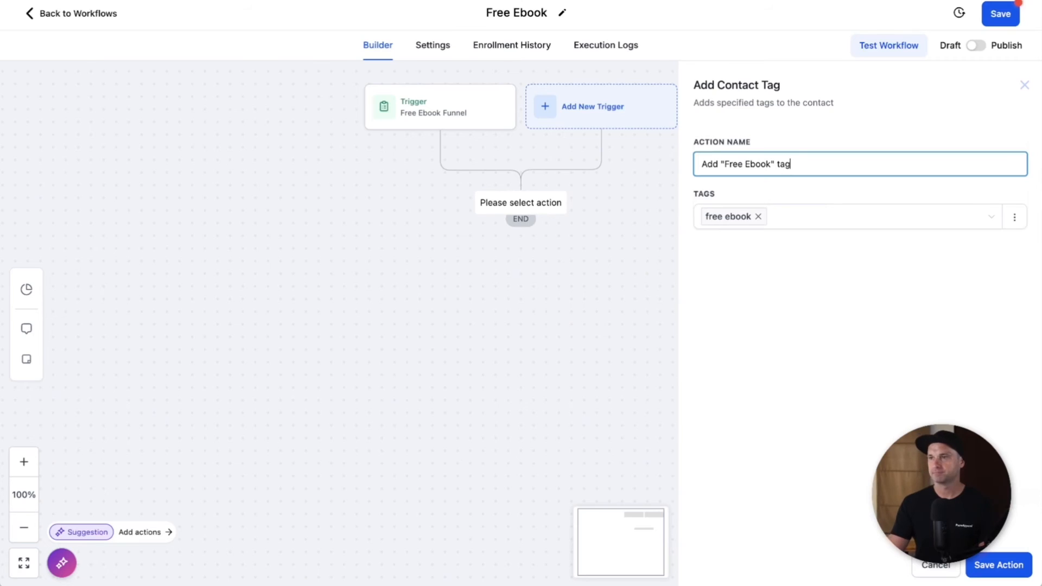
click(999, 565)
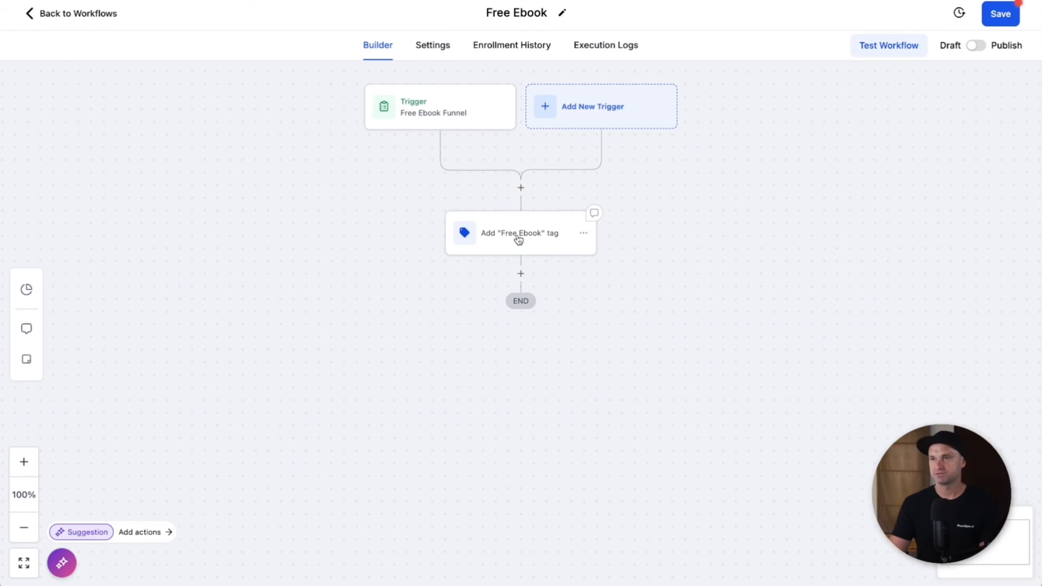
Step: Add a Send Email step after the tag step using the Ebook EM1 template
click(521, 273)
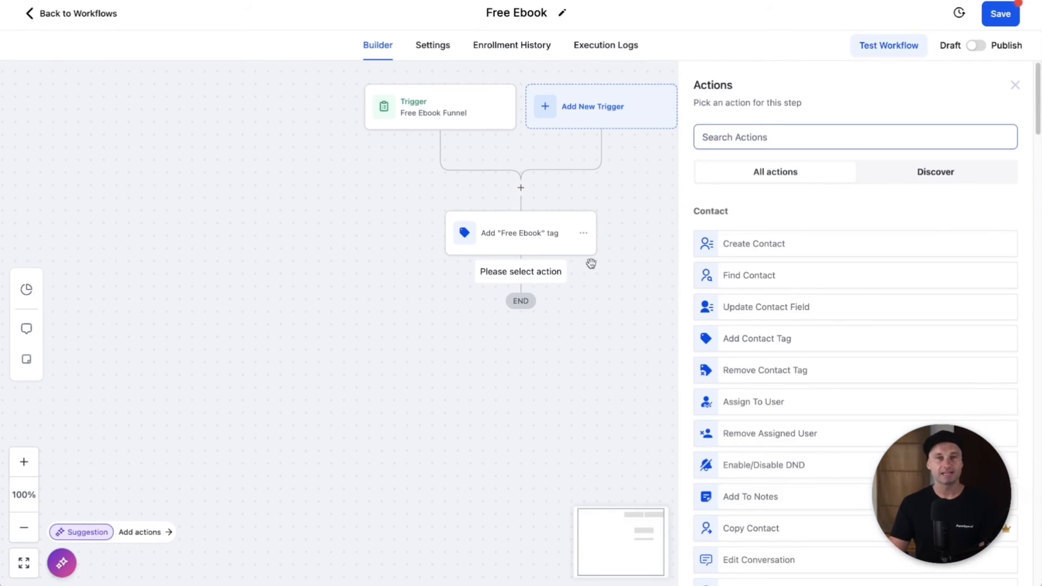
text(send email)
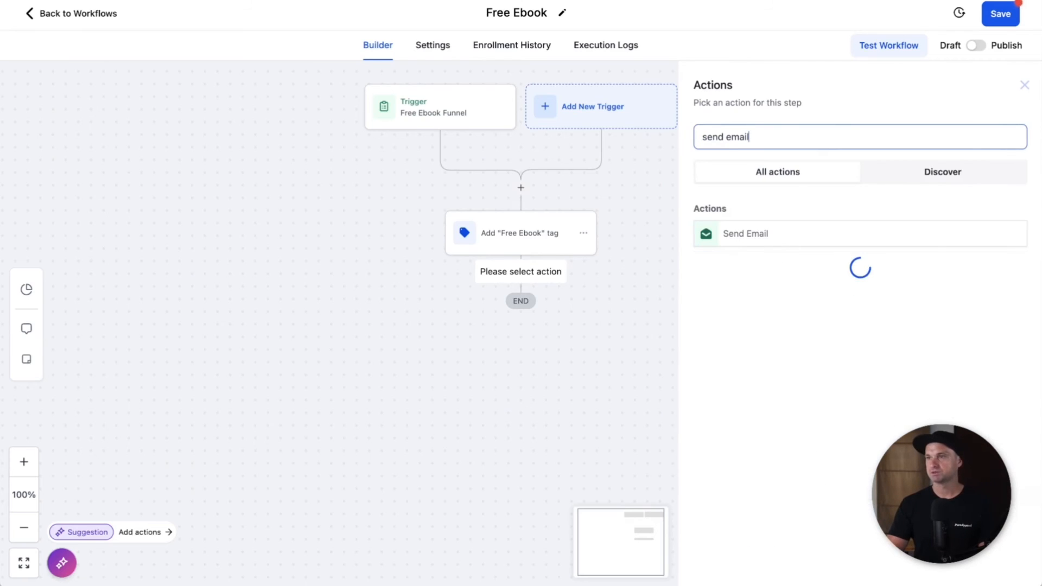
click(755, 235)
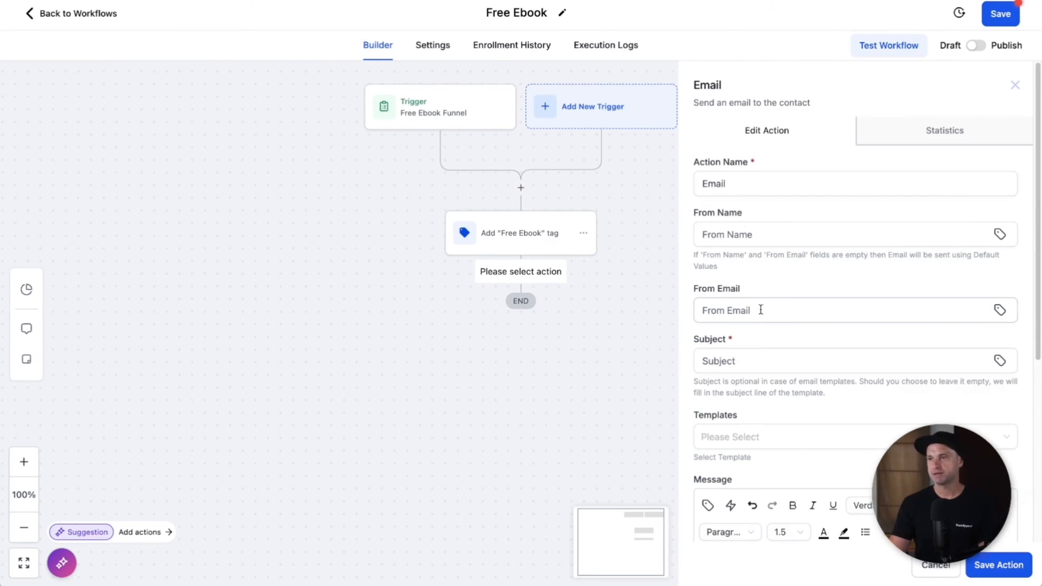
click(744, 186)
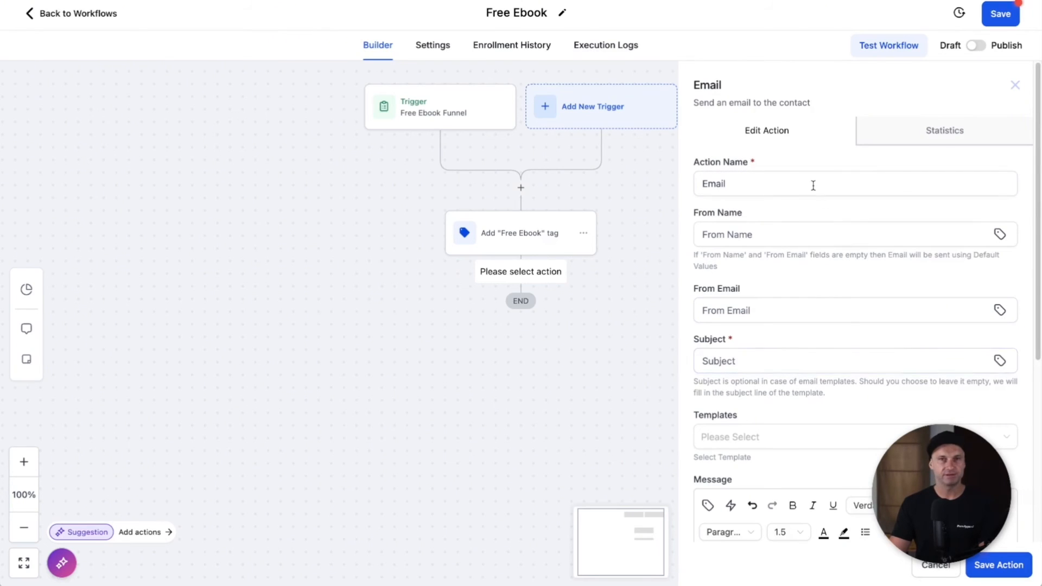
scroll(802, 343, down, 3)
scroll(815, 467, down, 2)
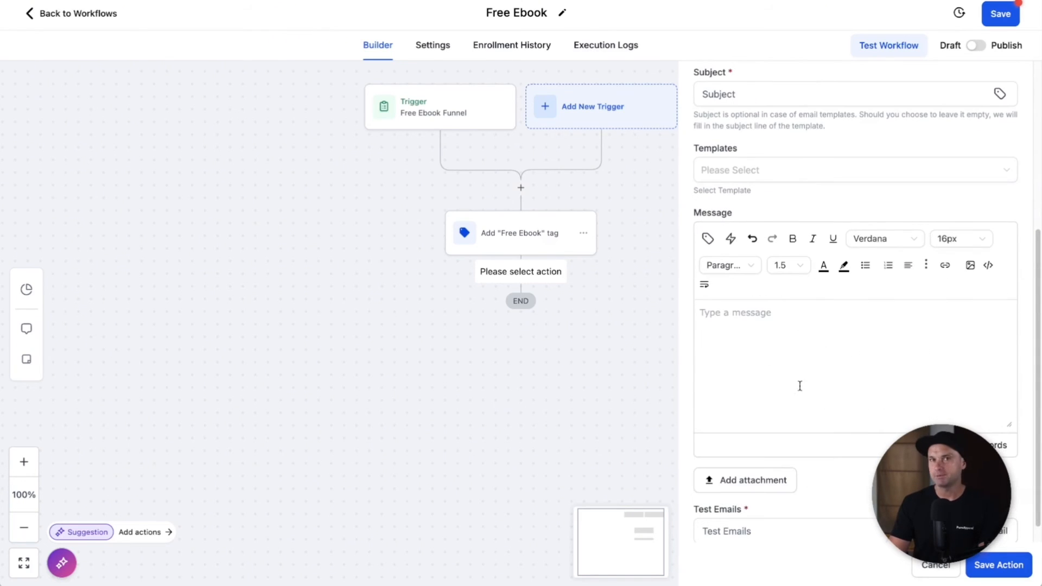
scroll(760, 309, up, 5)
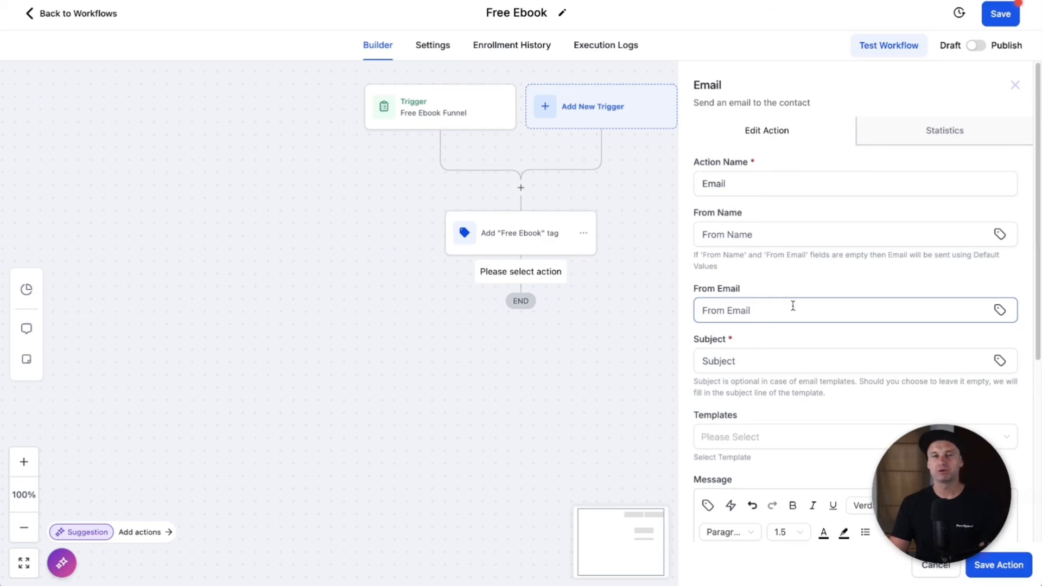
click(775, 437)
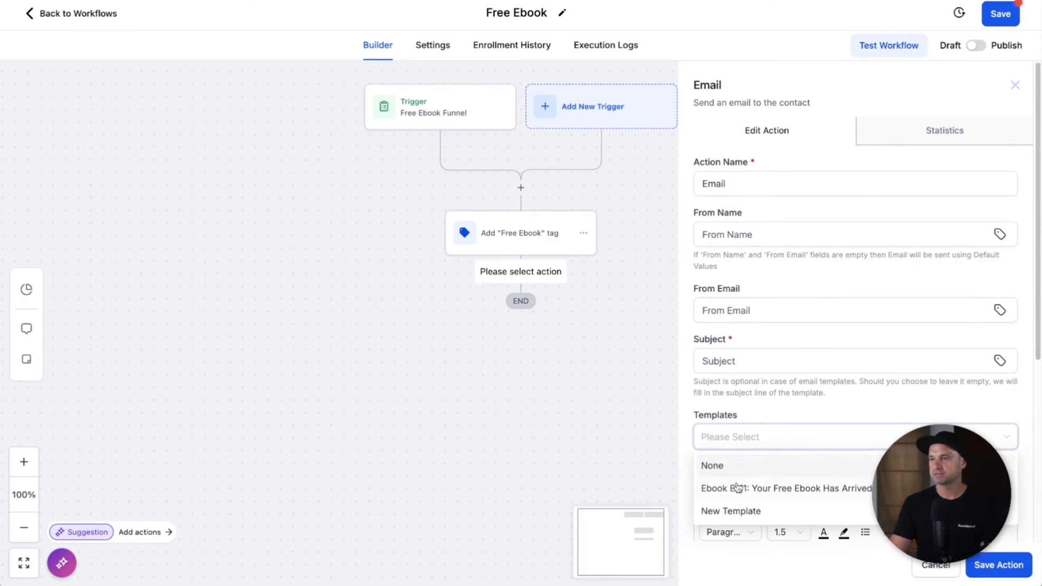
click(762, 493)
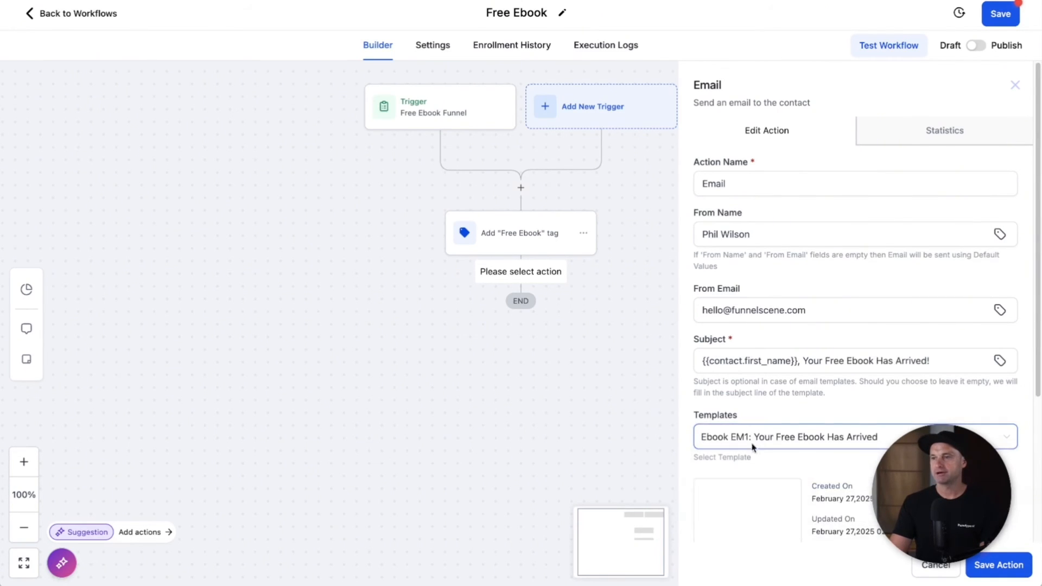
click(1023, 568)
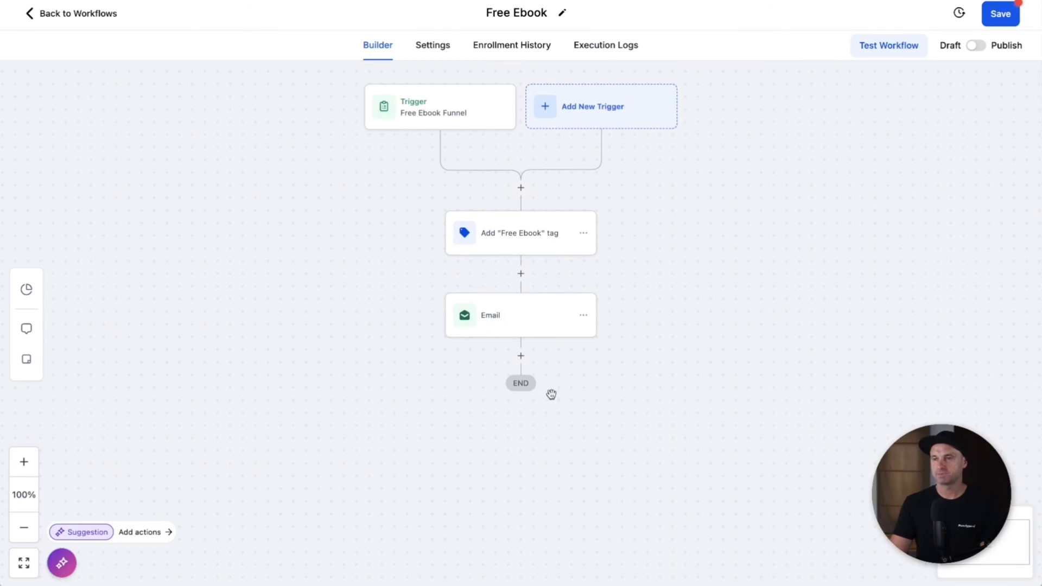
Step: Rename the email step 'Em1: Your Free Ebook Has Arrived!' and publish the workflow
click(503, 315)
drag(804, 361, 947, 357)
key(ctrl+c)
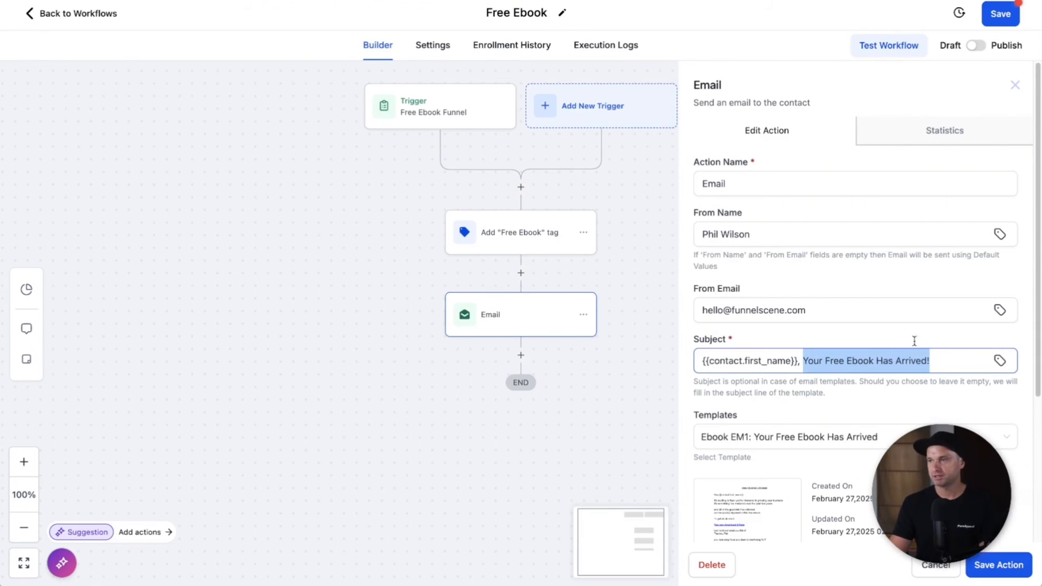
double_click(736, 182)
key(ctrl+v)
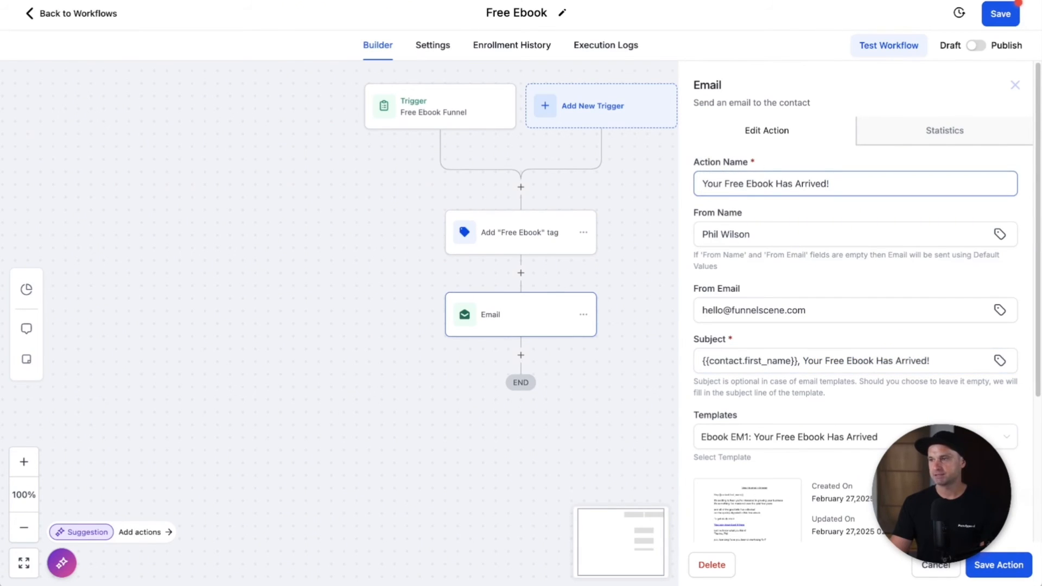
click(1006, 569)
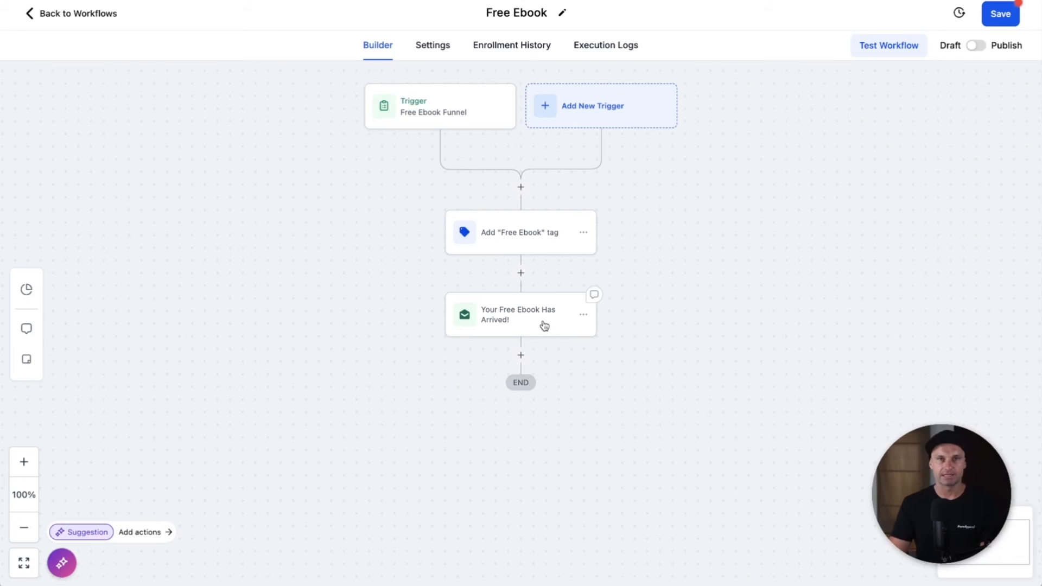
click(535, 330)
click(702, 181)
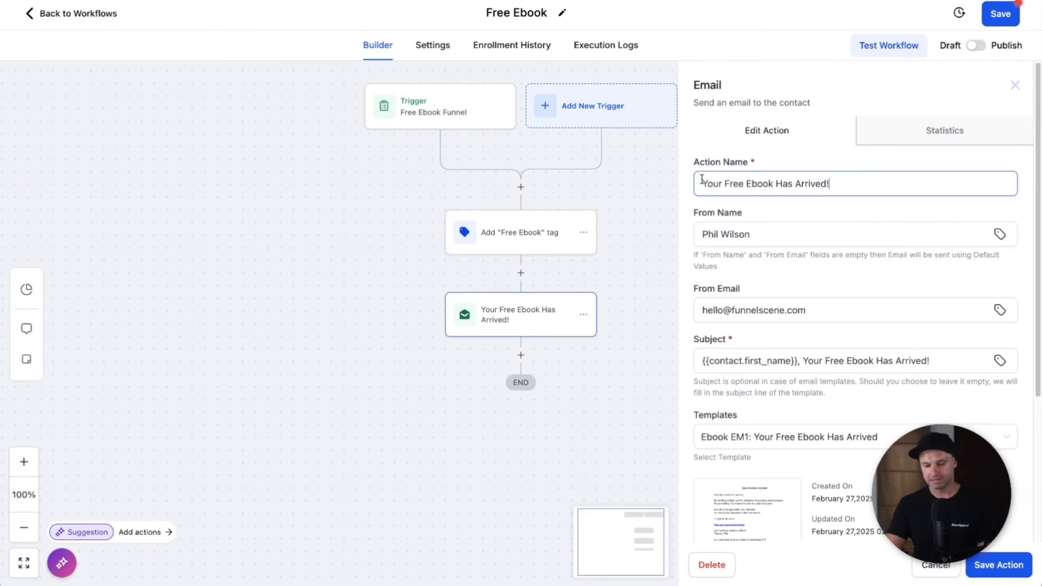
text(Em1:)
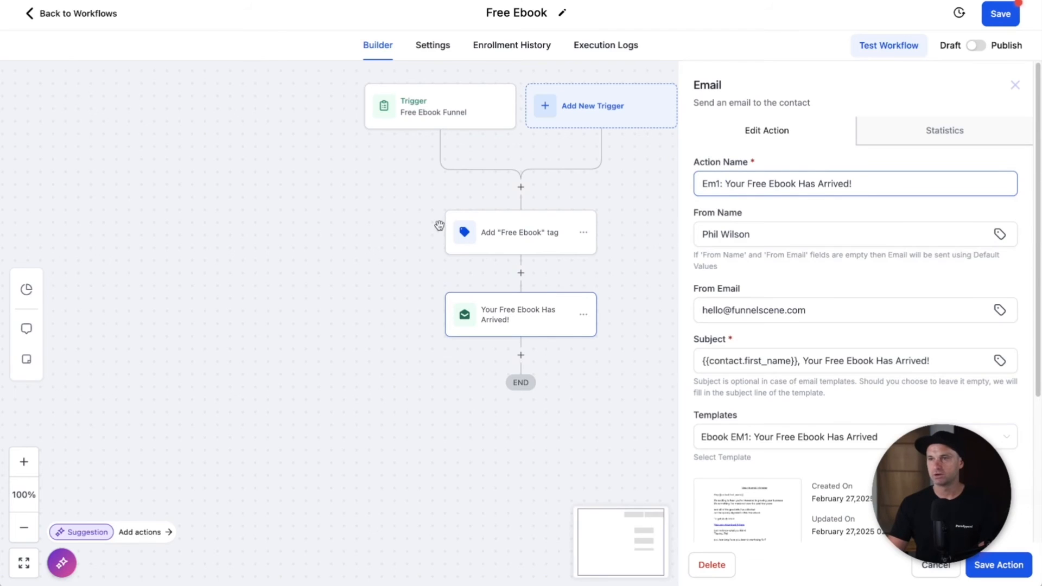
click(986, 570)
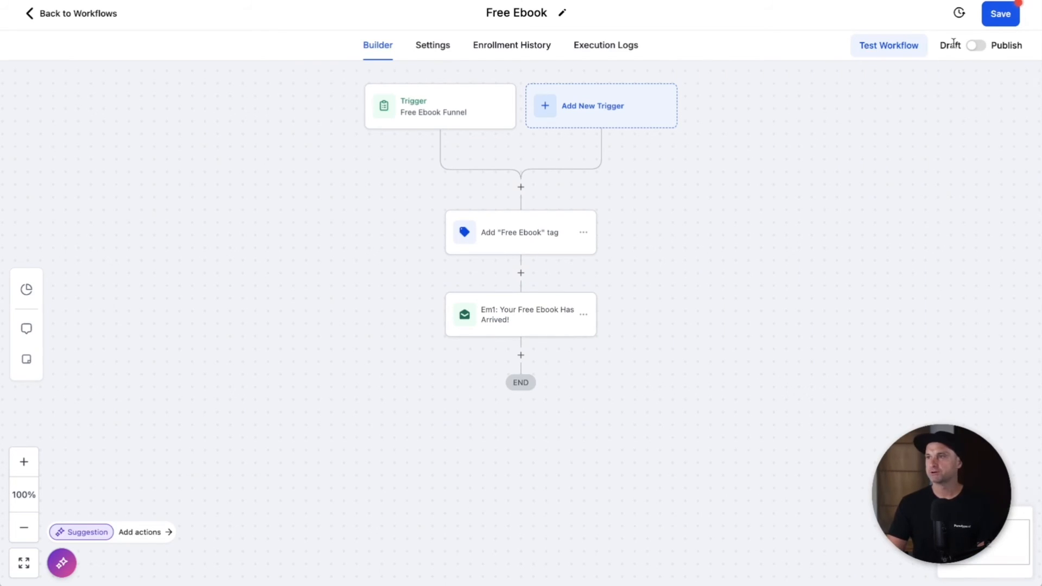
click(977, 45)
Step: Save the workflow and review its settings, leaving Allow re-entry on
click(999, 21)
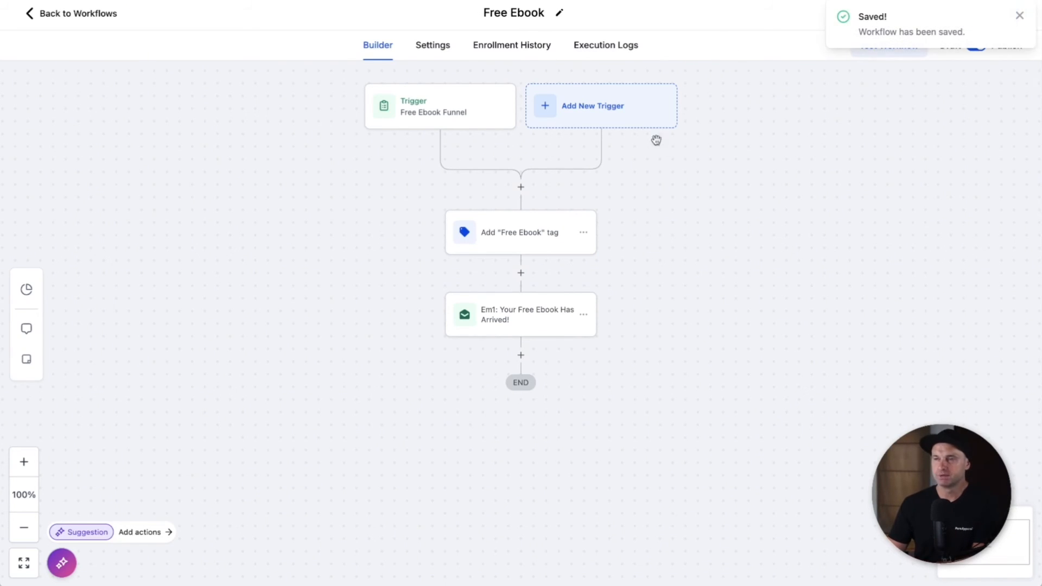
click(437, 48)
scroll(462, 154, down, 2)
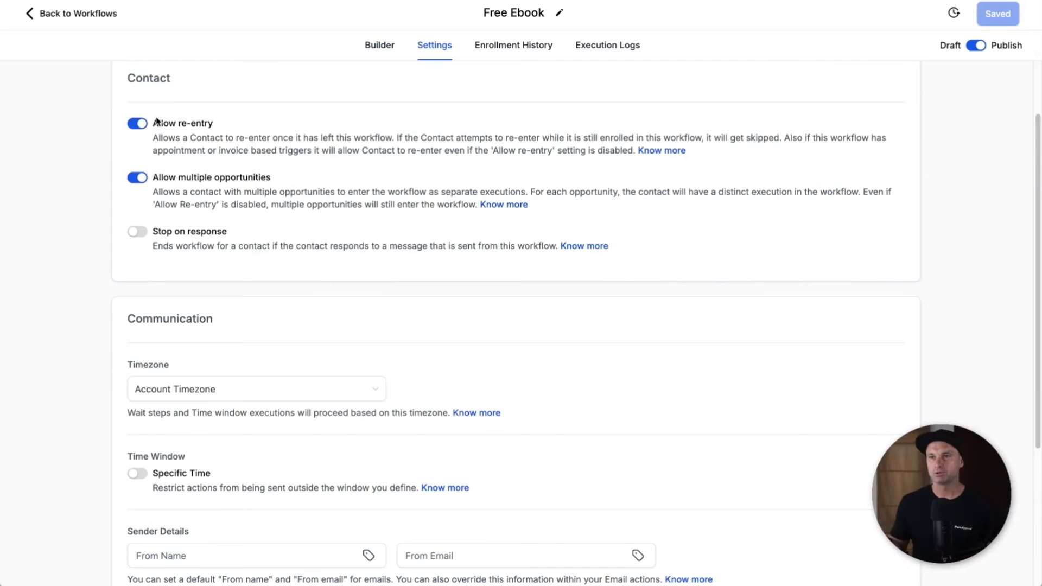
click(139, 123)
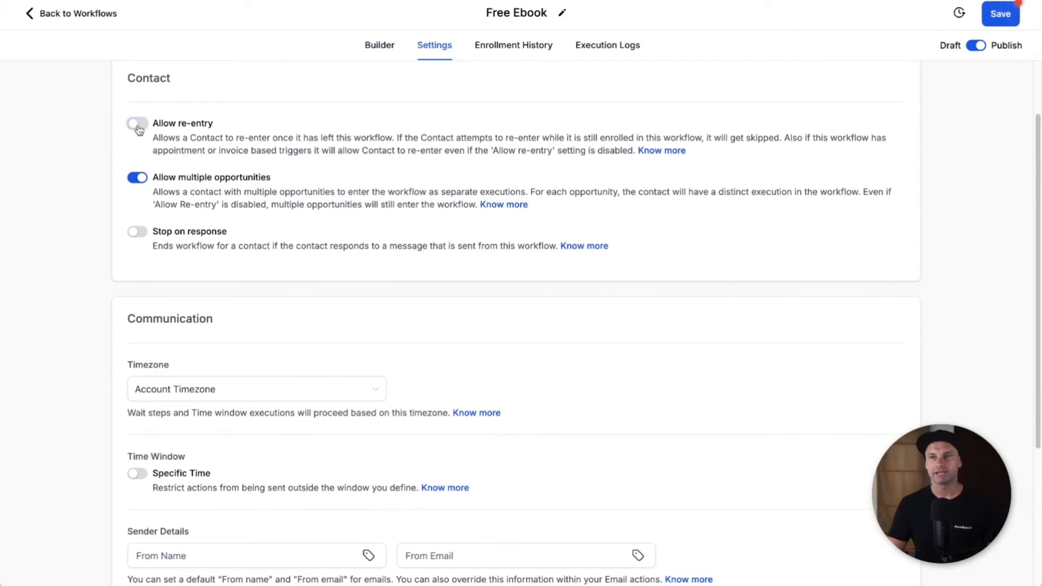
click(140, 124)
click(140, 126)
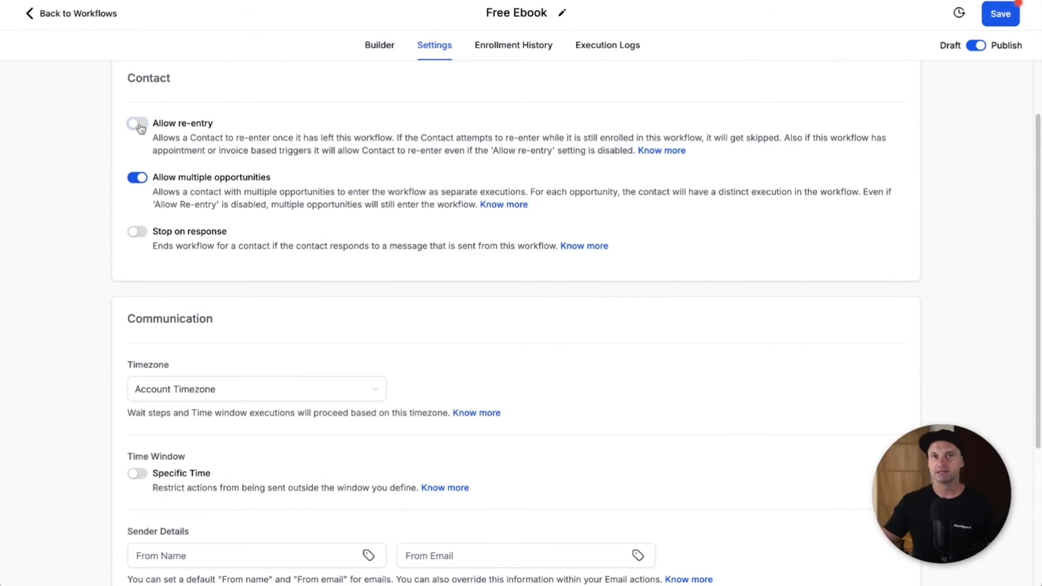
click(139, 125)
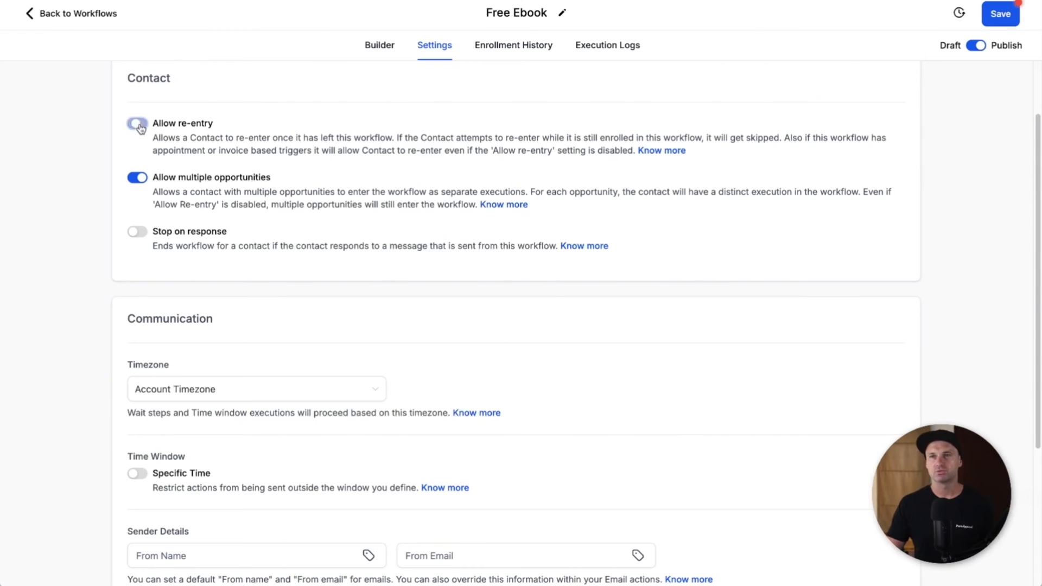
scroll(516, 291, down, 4)
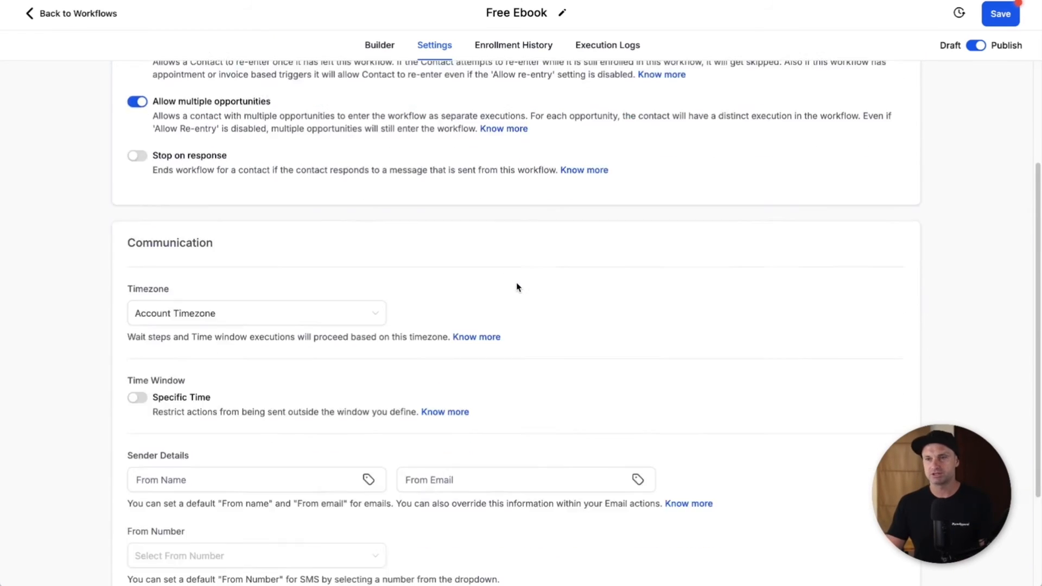
Step: Enter the default sender name and sender e-mail address, save, and return to the workflow list
click(149, 337)
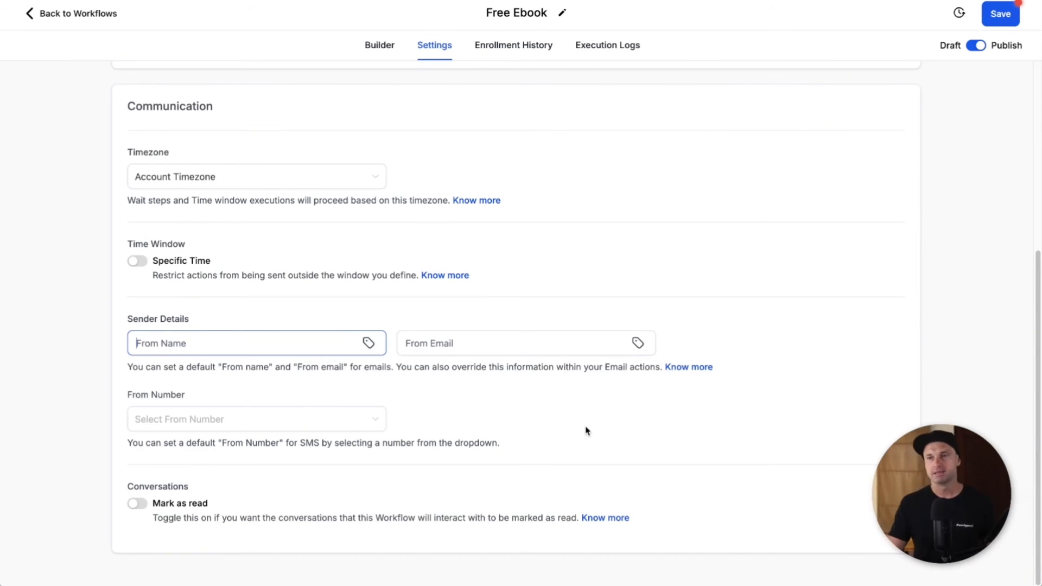
scroll(795, 363, up, 5)
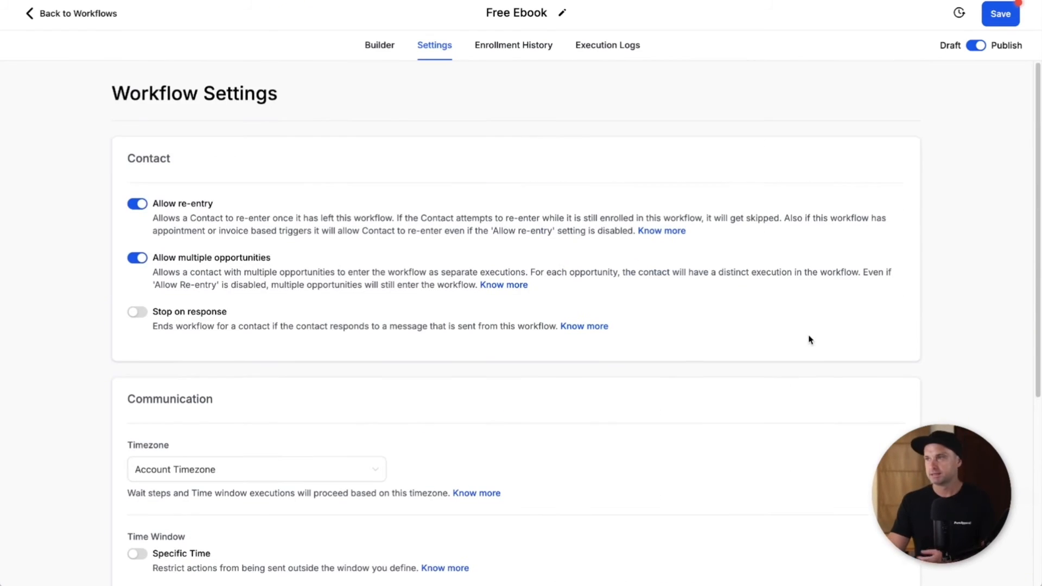
scroll(568, 148, down, 4)
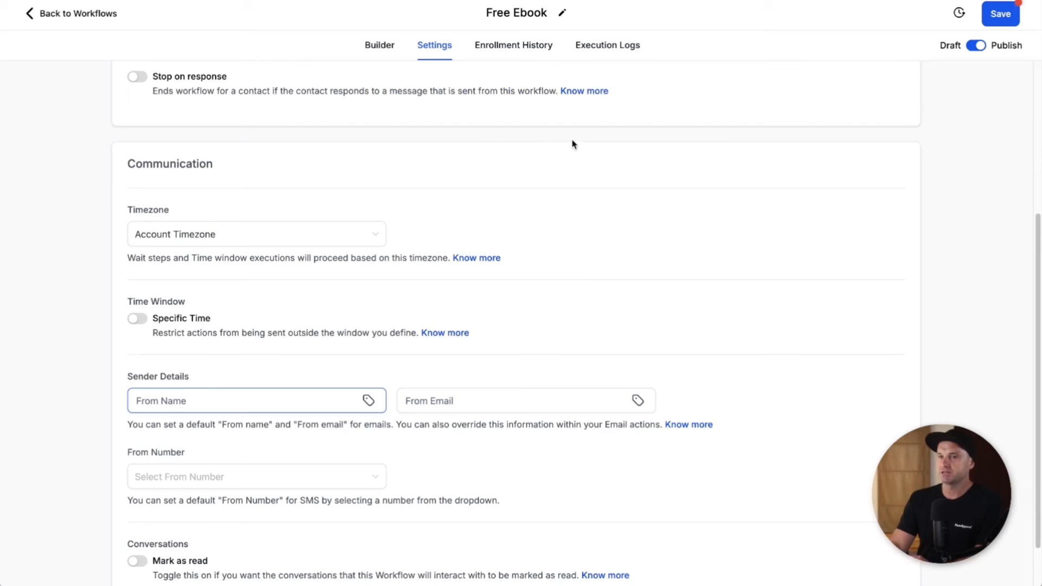
click(207, 387)
text(Phil Wilson)
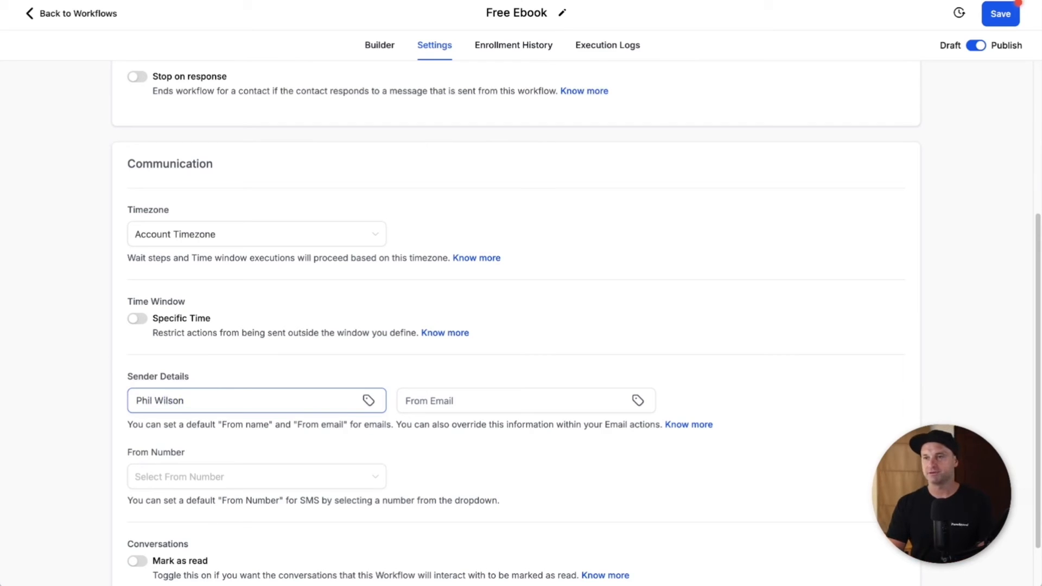
key(Tab)
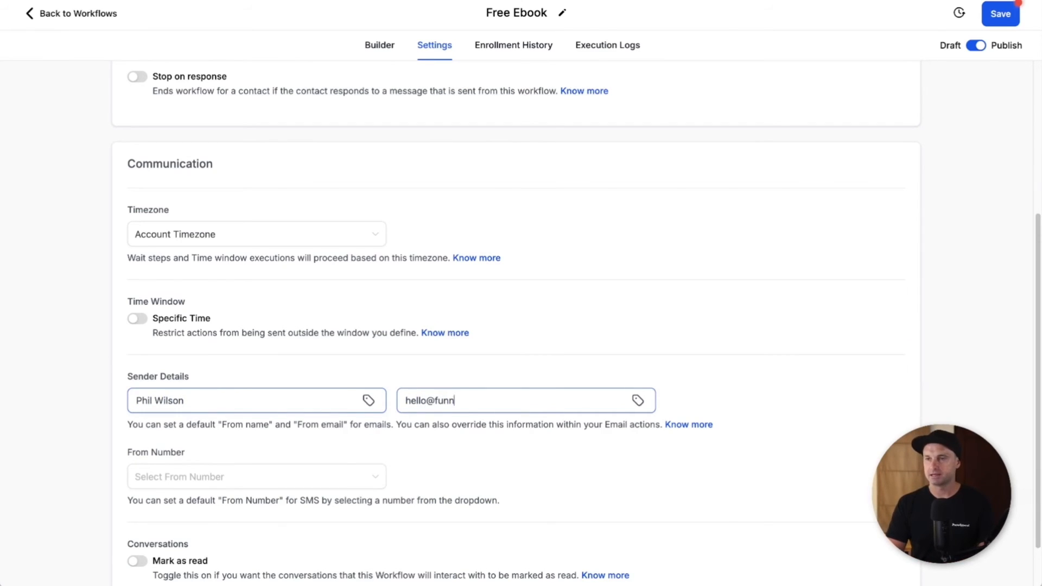
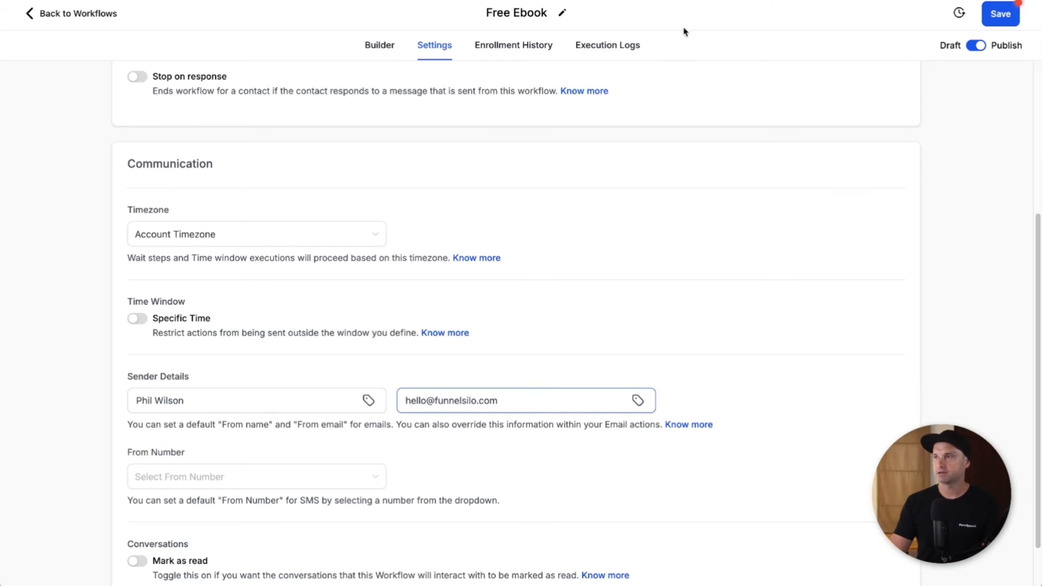
click(988, 9)
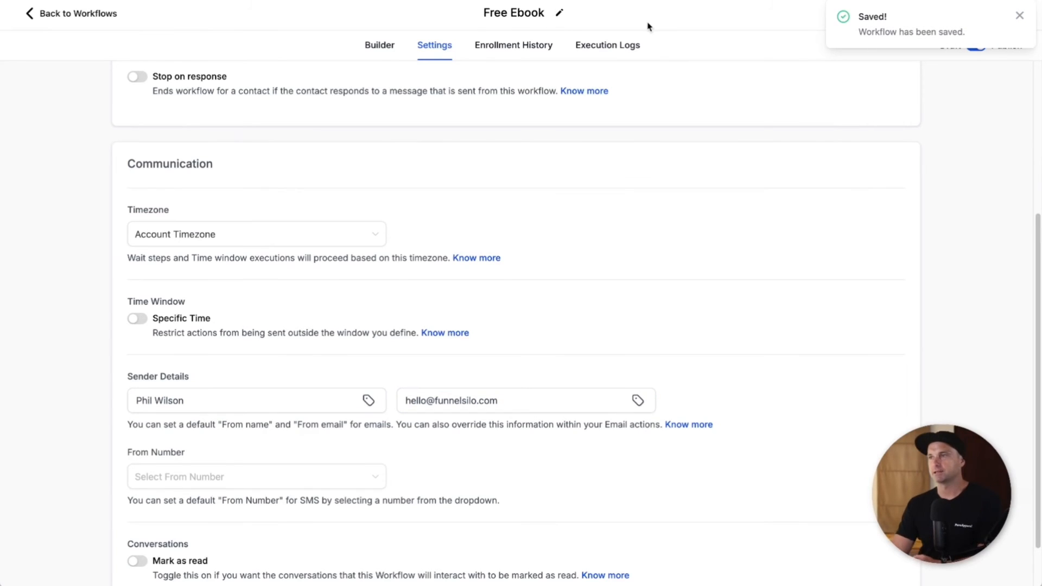
click(64, 13)
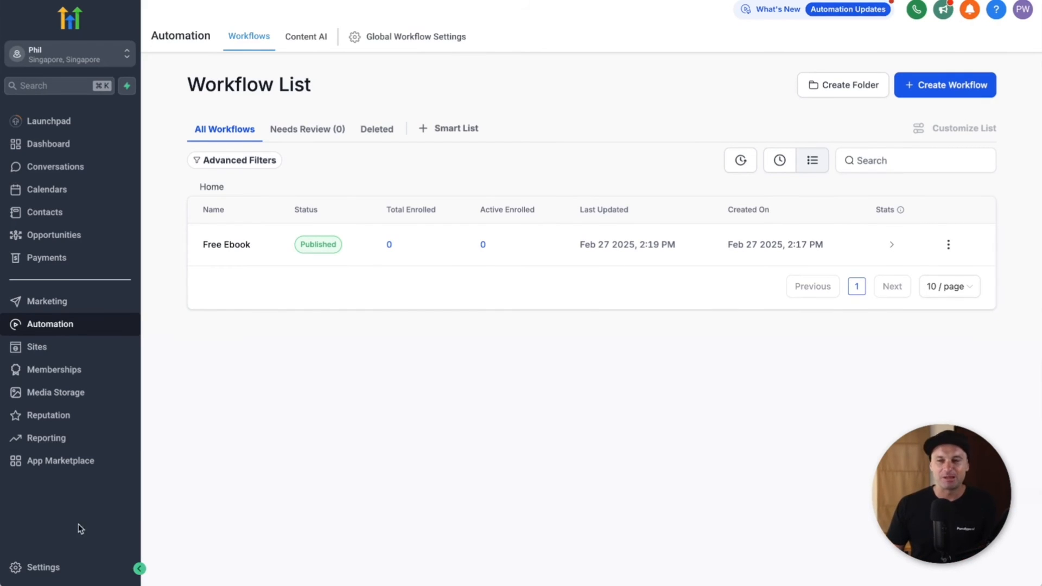
Step: Go to Settings > Email Services under Business Services
click(43, 567)
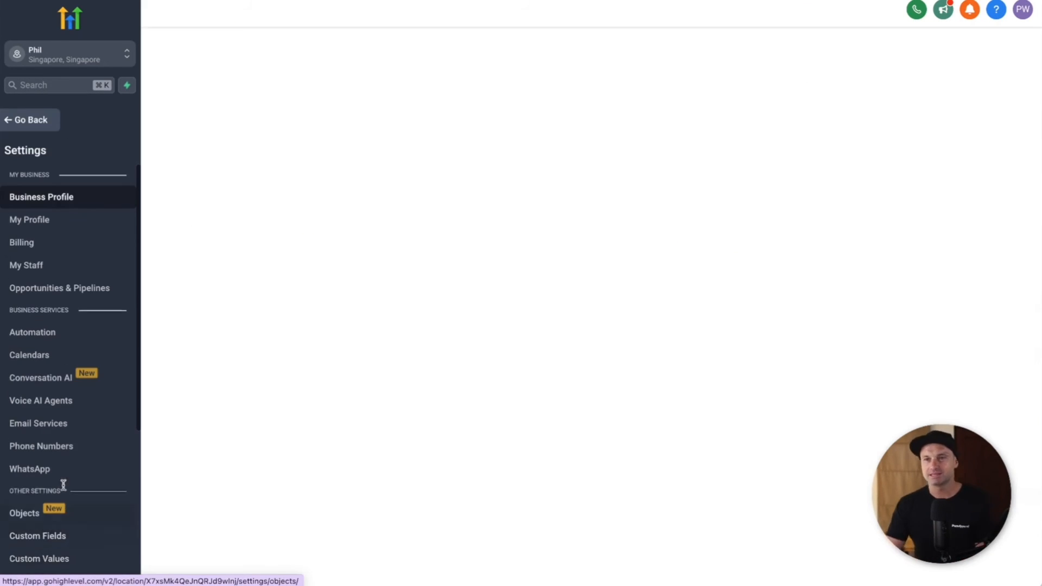
click(81, 426)
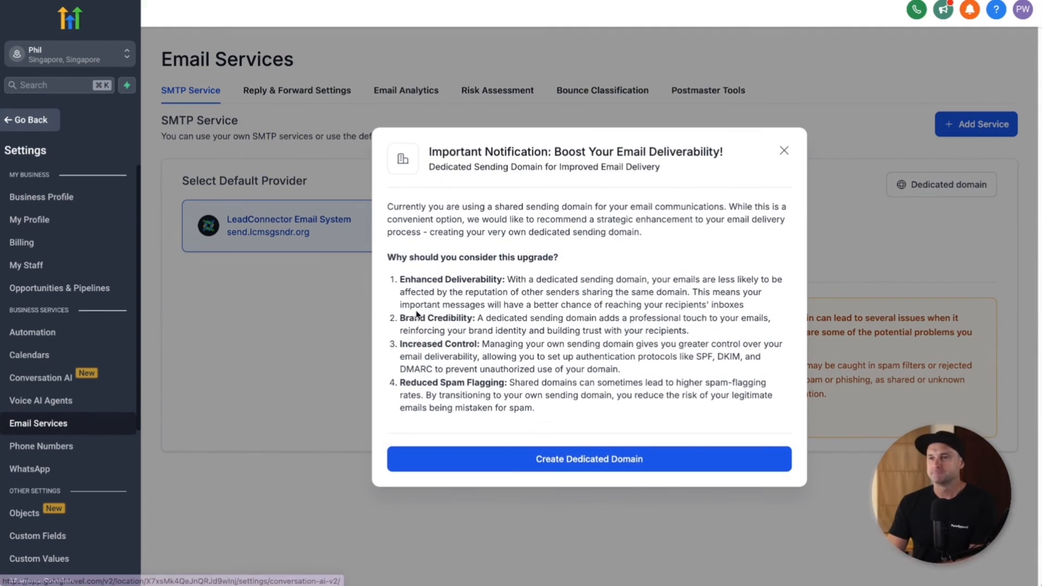
Step: Add em.funnelsilo.com as a new dedicated domain and submit it for adding and verification
click(616, 463)
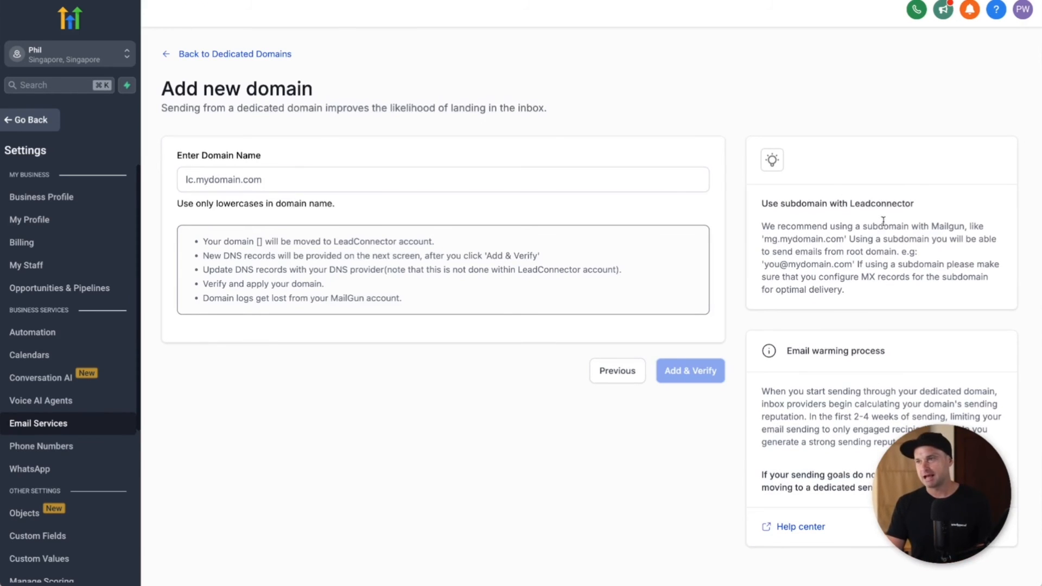
drag(772, 240, 777, 238)
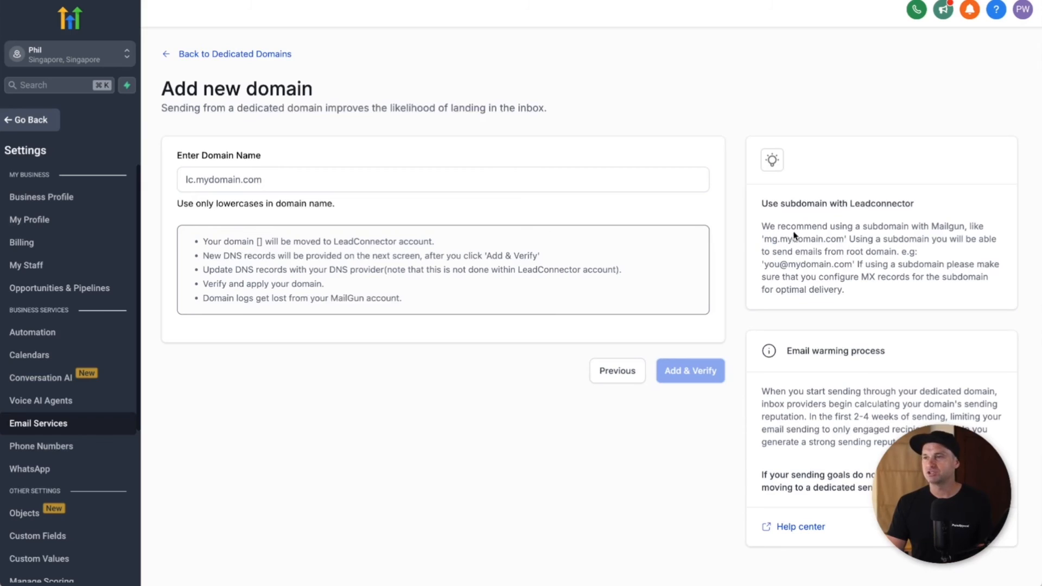
click(341, 179)
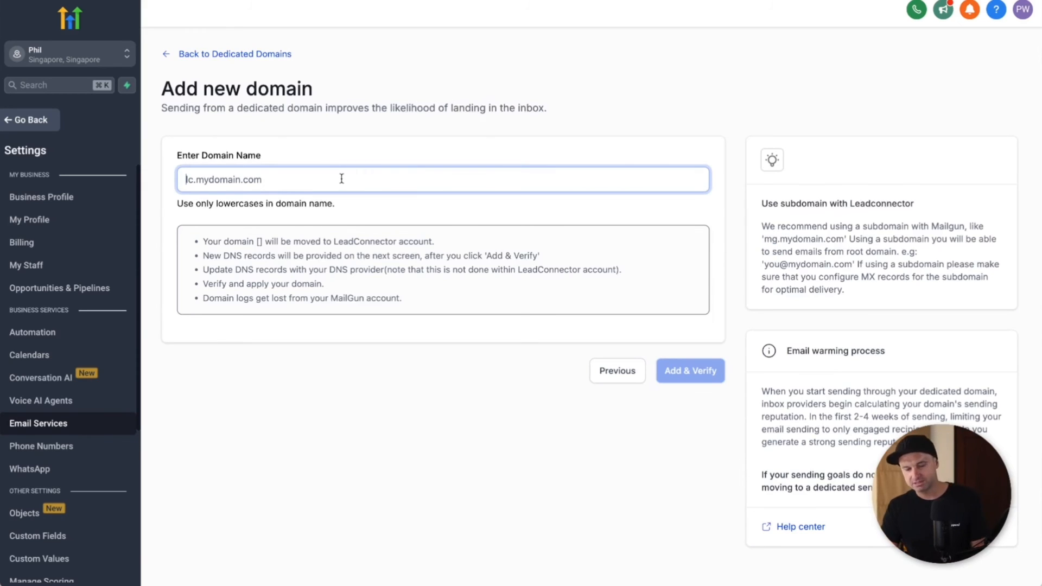
text(em.funnelsilo.com)
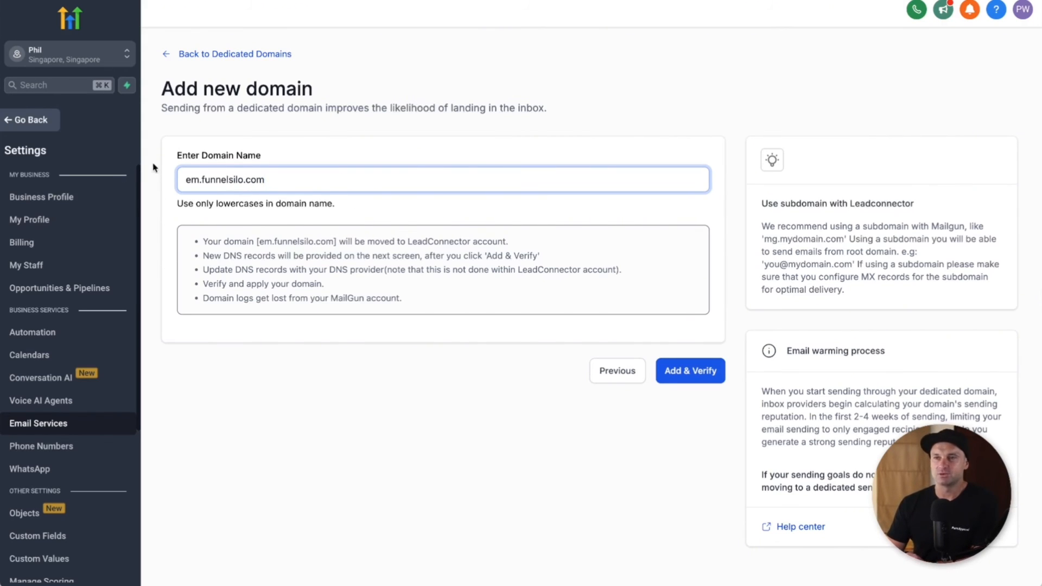
click(689, 370)
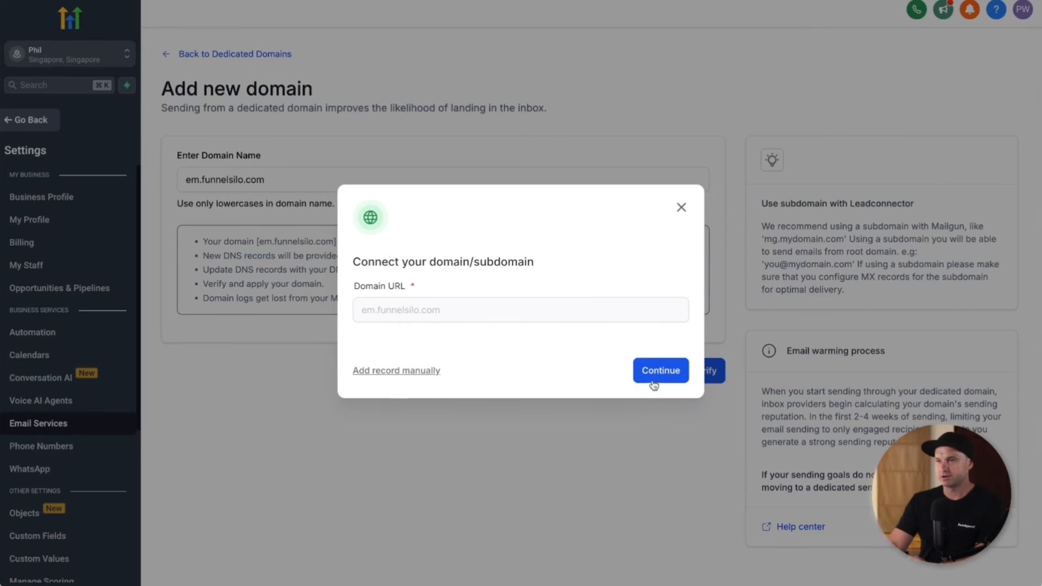
Step: Show the DNS records for manual entry, copy the k1._domainkey host, and start a Namecheap record
click(399, 372)
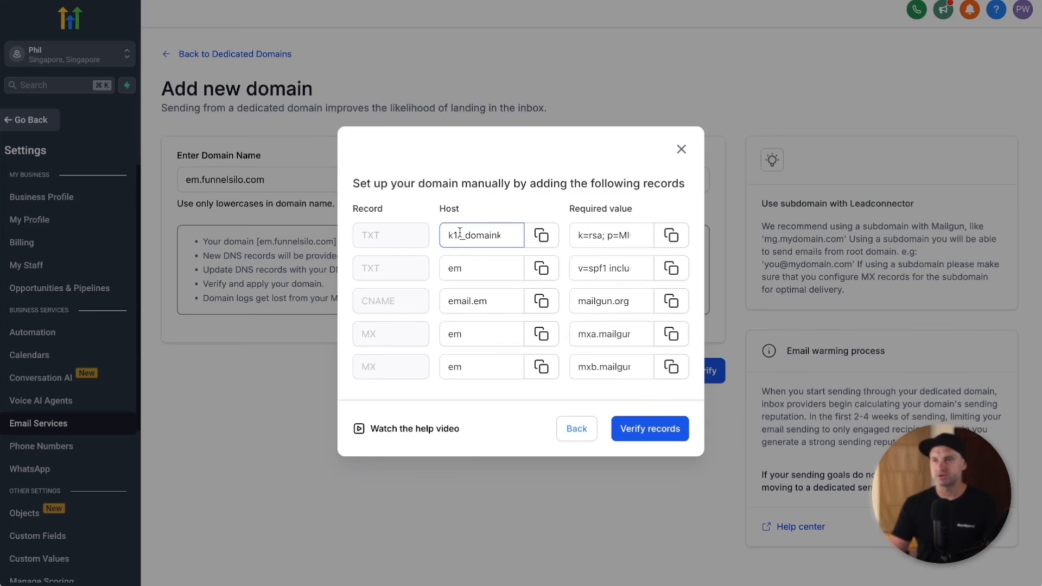
click(542, 235)
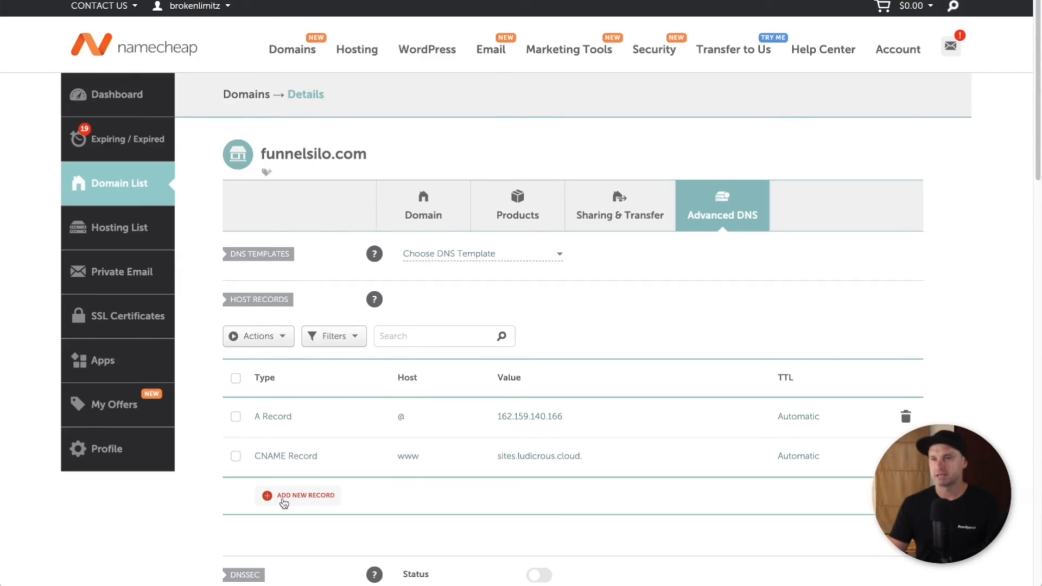
click(282, 497)
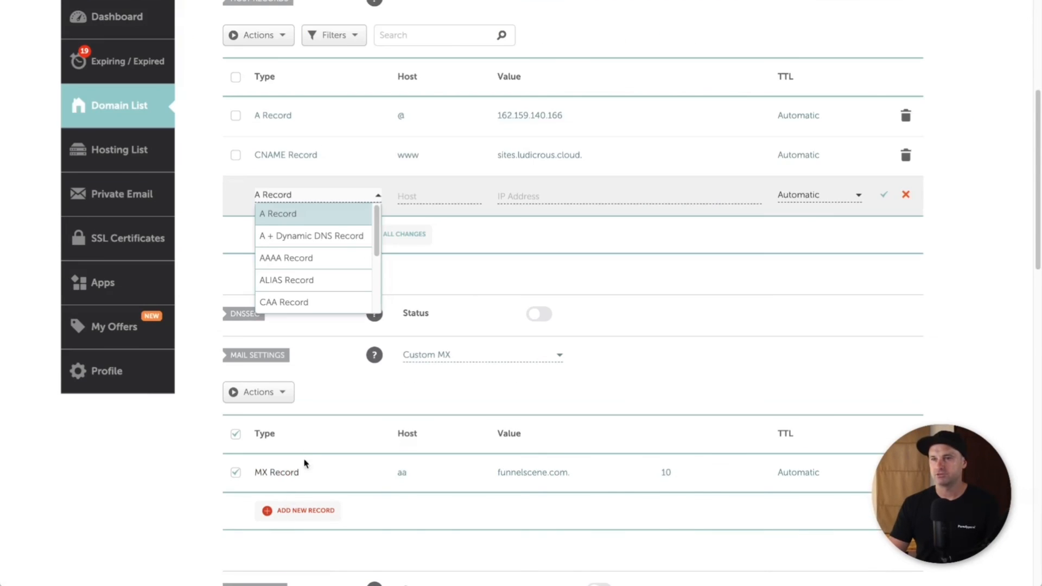
Step: Save a Namecheap TXT record with the DKIM host k1._domainkey.em and its key value
scroll(327, 255, down, 5)
click(308, 277)
click(401, 194)
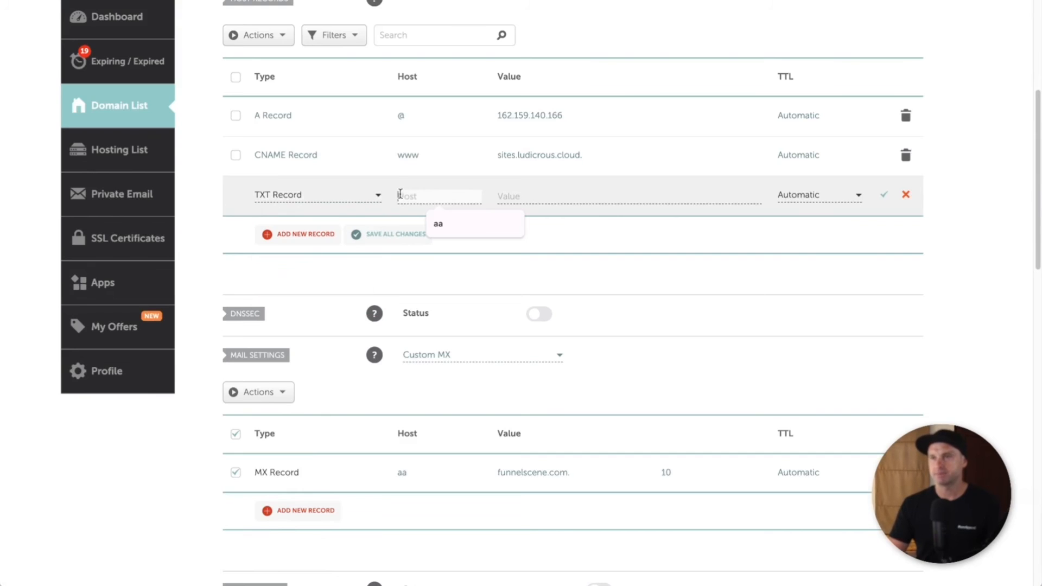
key(ctrl+v)
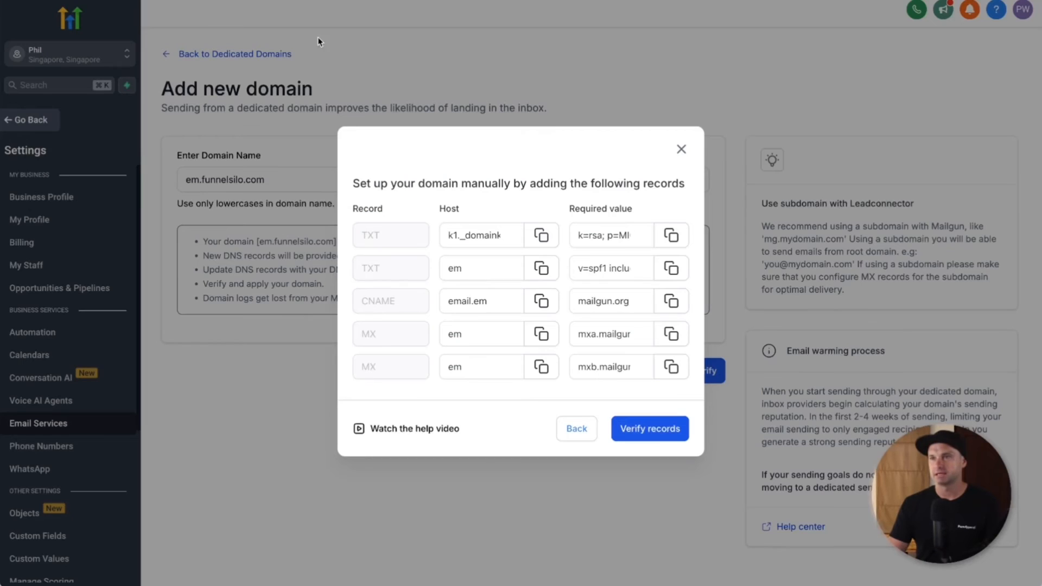
click(672, 235)
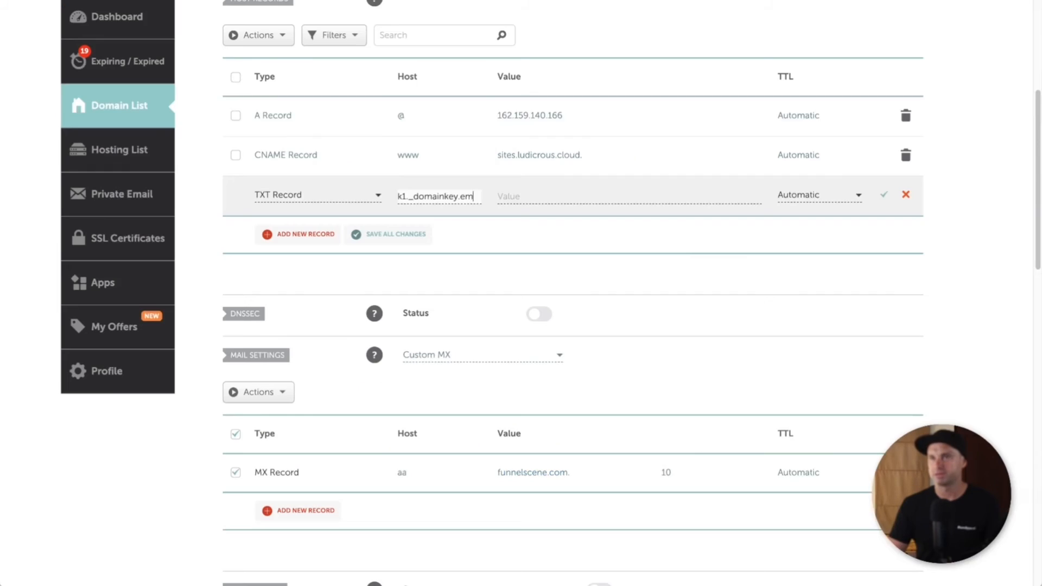
click(590, 197)
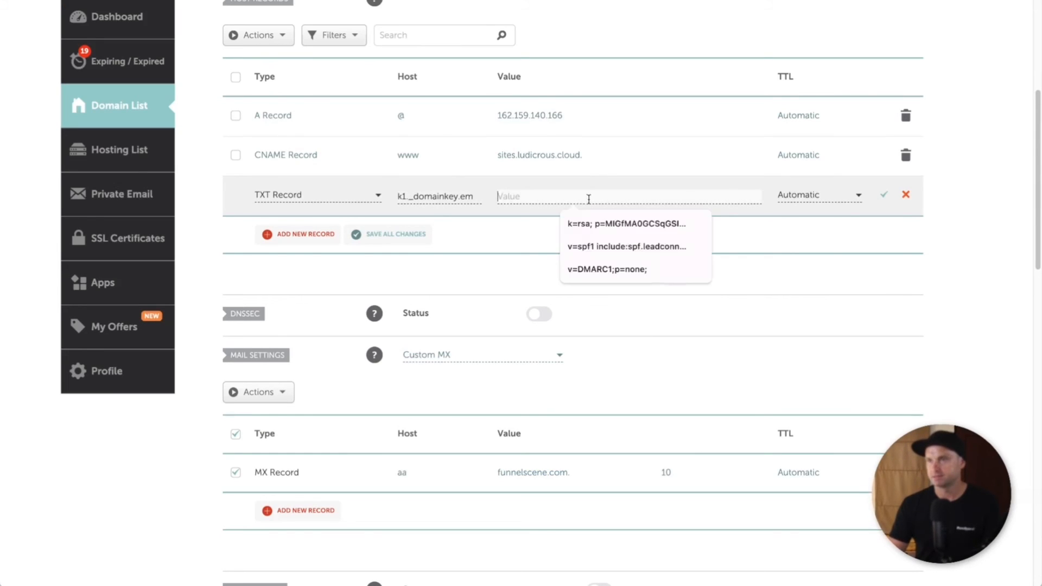
key(ctrl+v)
click(886, 198)
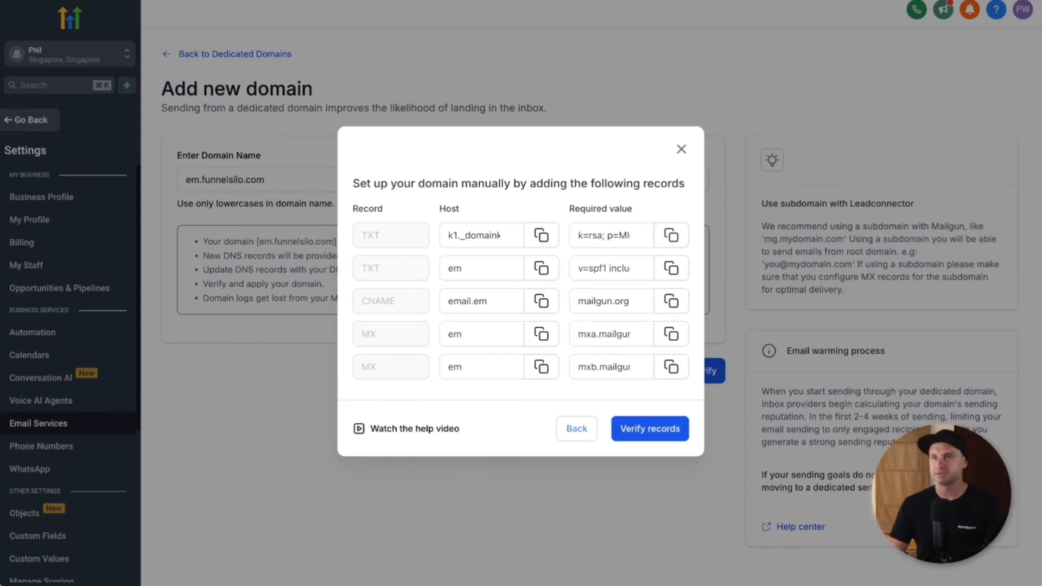
Step: Save a second TXT record with host em holding the SPF value
drag(496, 274, 428, 269)
click(497, 267)
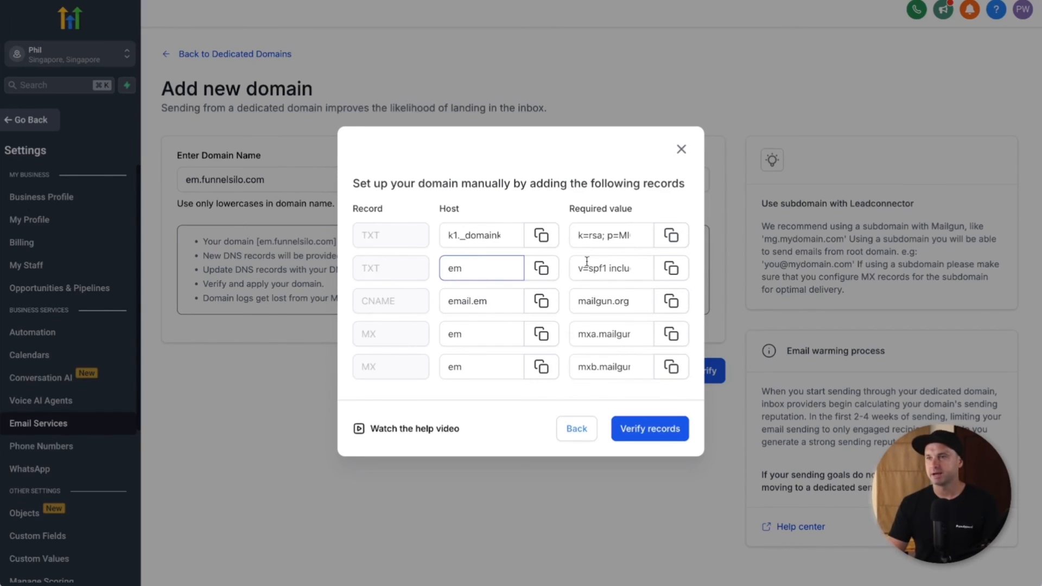
click(670, 272)
click(586, 271)
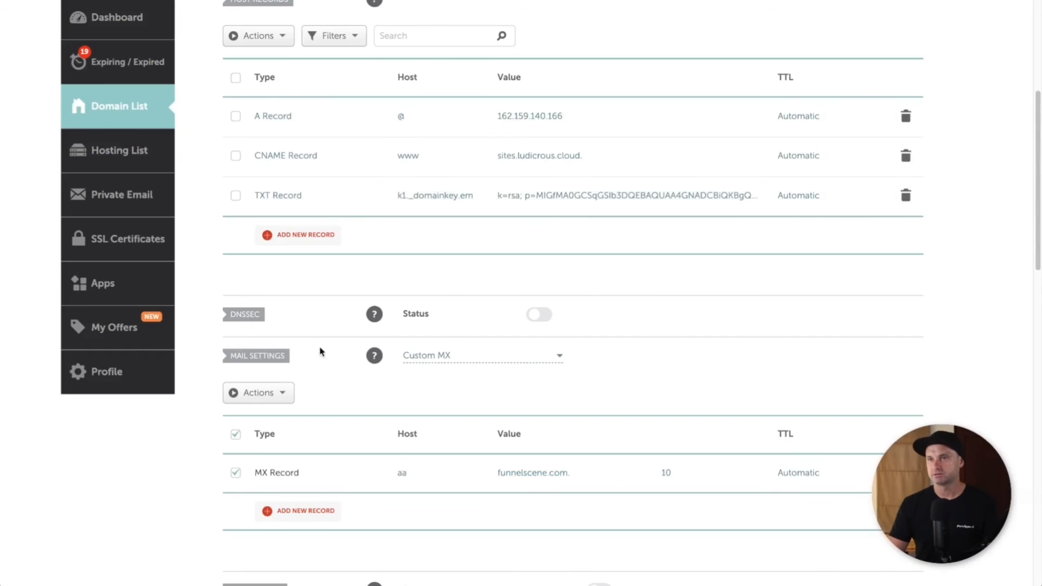
click(321, 234)
scroll(307, 260, down, 3)
click(307, 261)
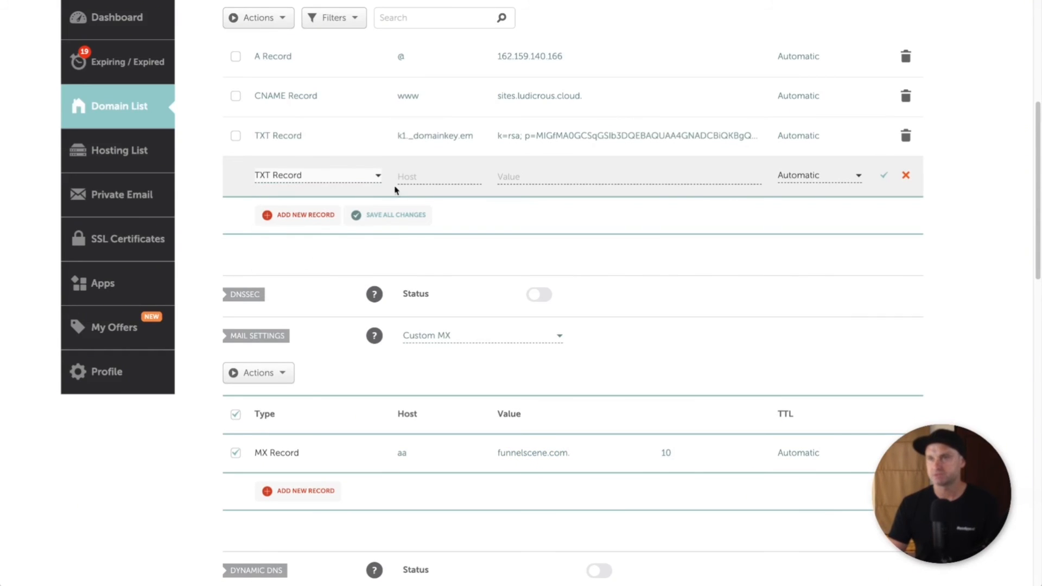
click(414, 178)
text(em)
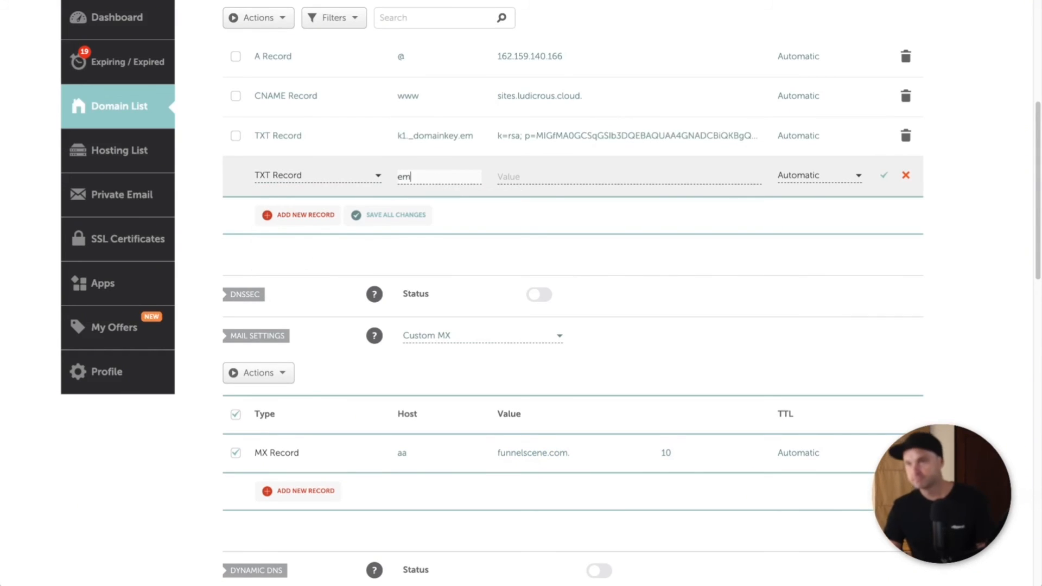
key(Tab)
key(ctrl+v)
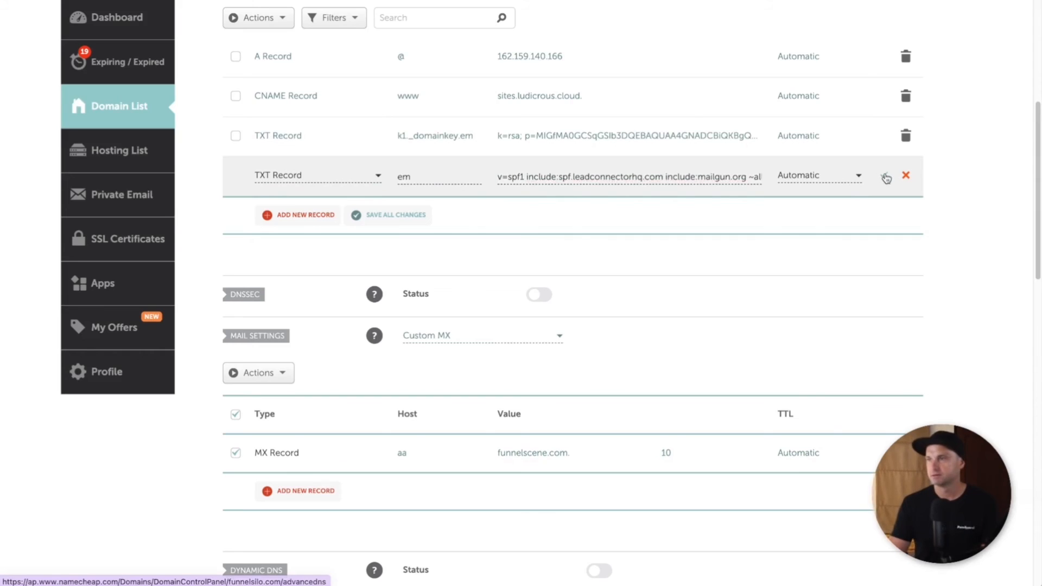
click(884, 176)
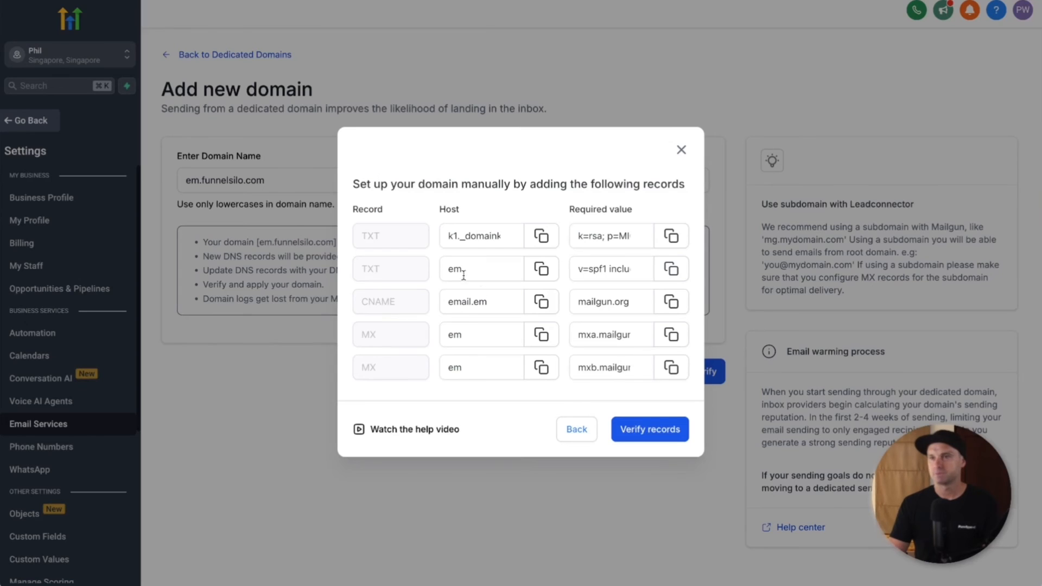
click(542, 303)
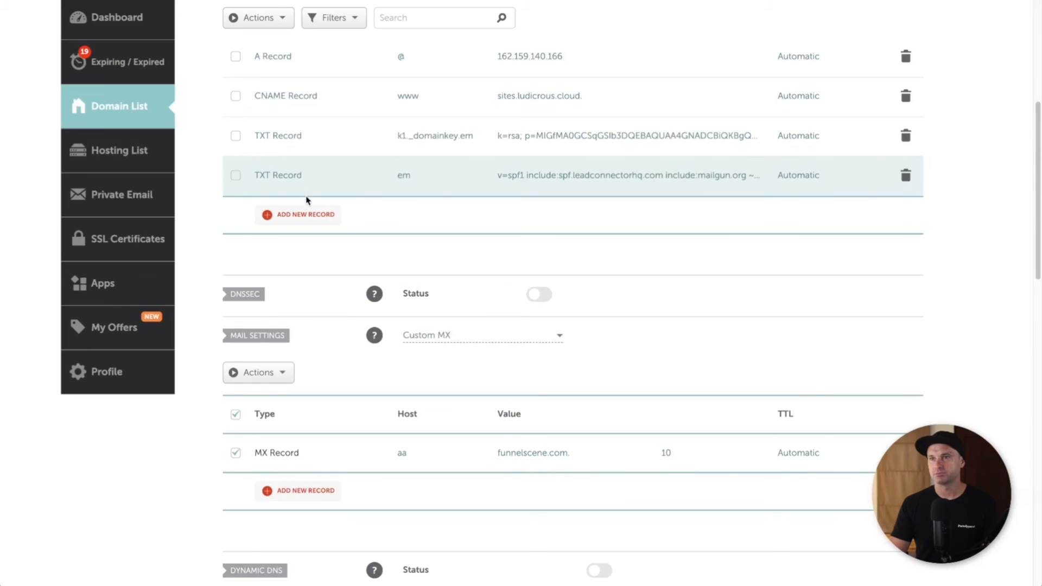
Step: Save a CNAME record for host email.em pointing to mailgun.org
click(305, 216)
scroll(316, 271, down, 1)
scroll(315, 272, down, 1)
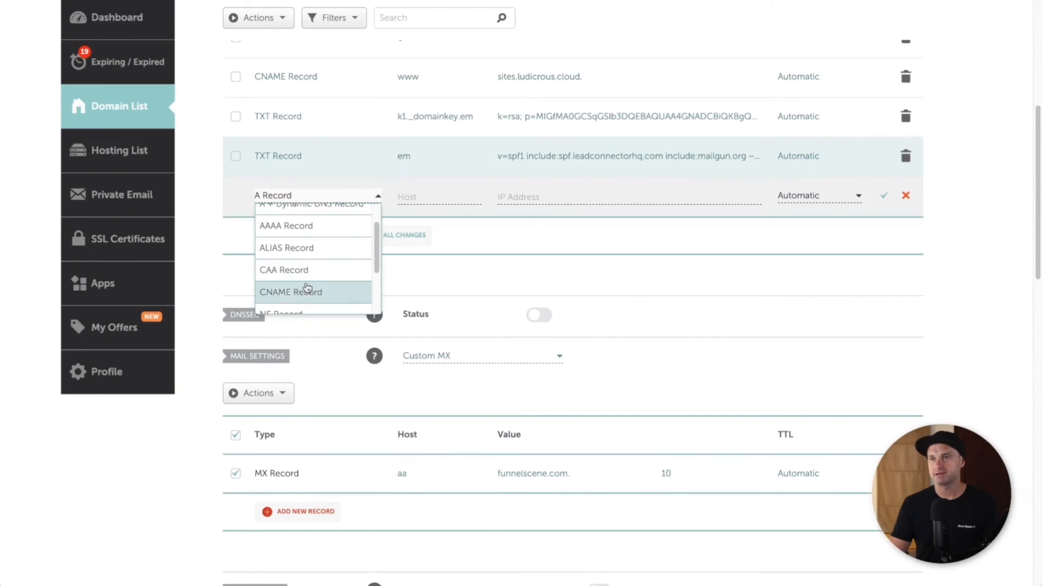
click(324, 288)
click(432, 197)
key(ctrl+v)
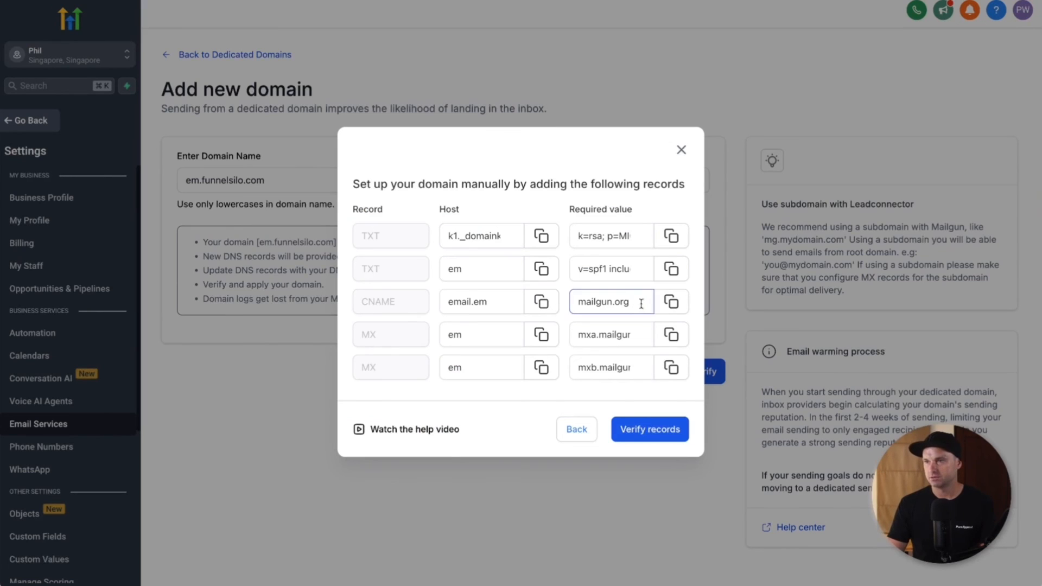
click(671, 302)
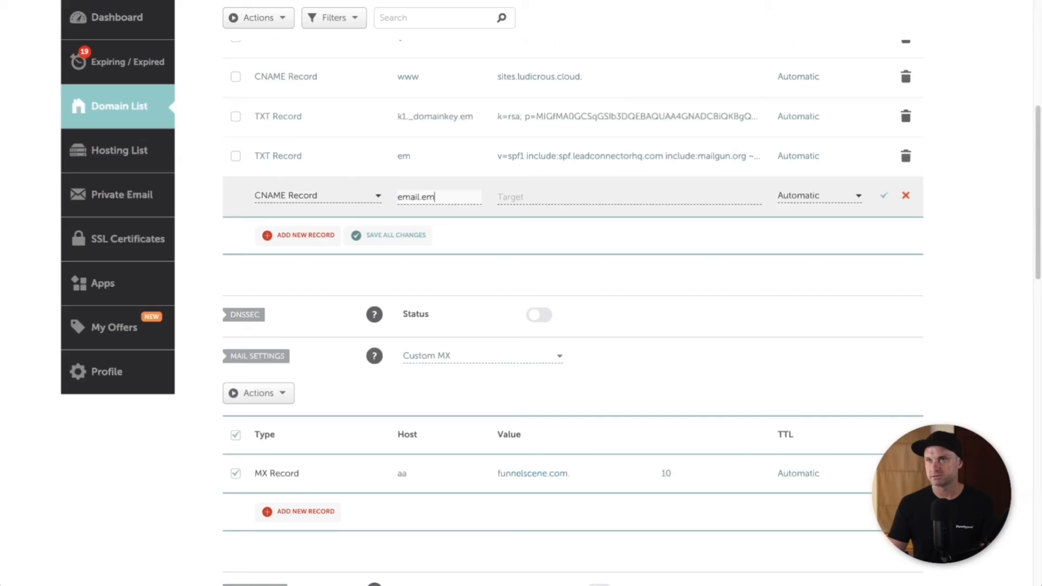
click(639, 196)
key(ctrl+v)
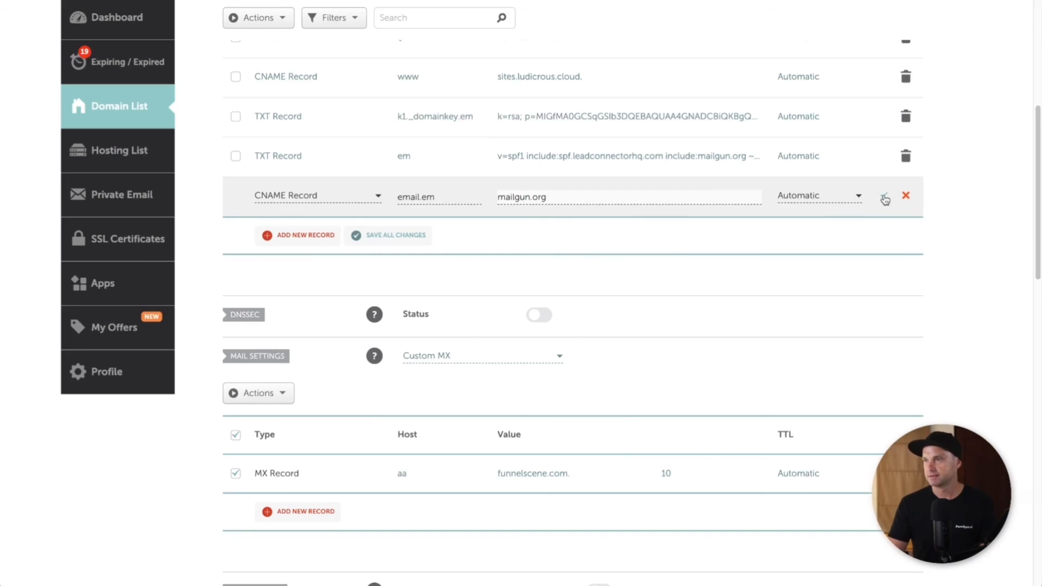
click(885, 198)
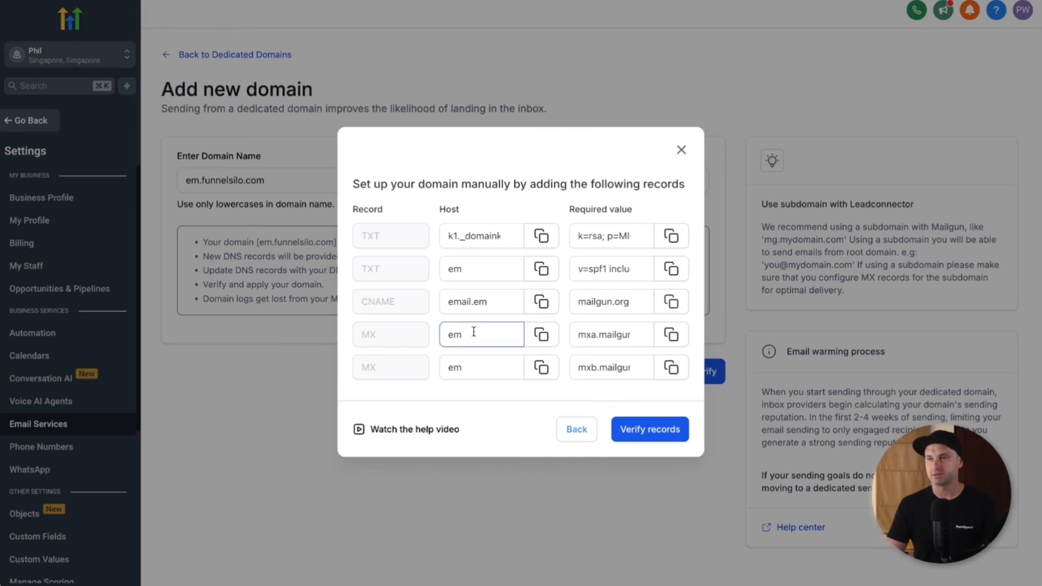
Step: Copy the mxa MX server value and bring up Namecheap's Mail Settings options
click(672, 334)
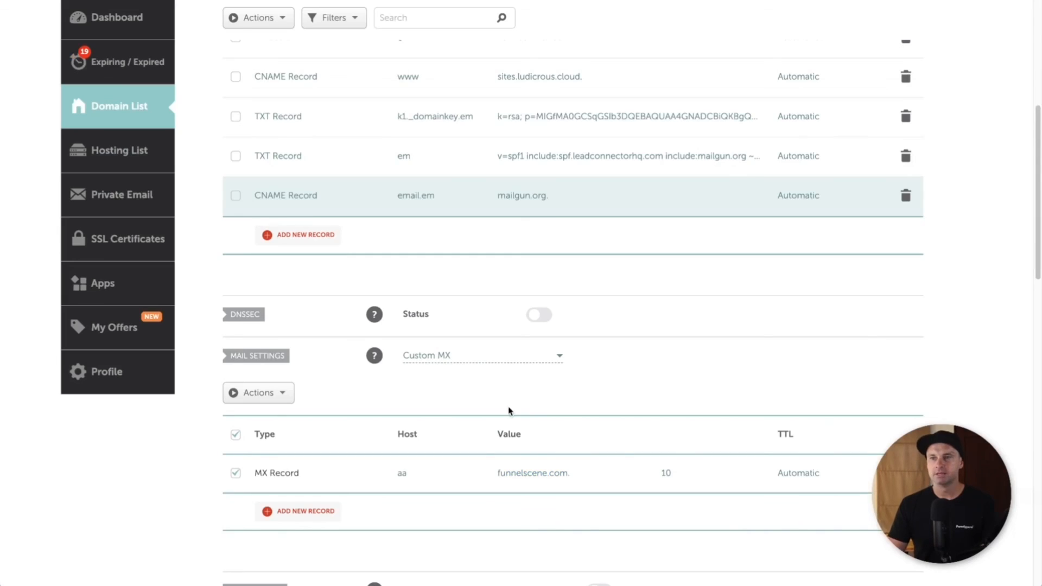
scroll(440, 333, down, 1)
scroll(440, 333, down, 2)
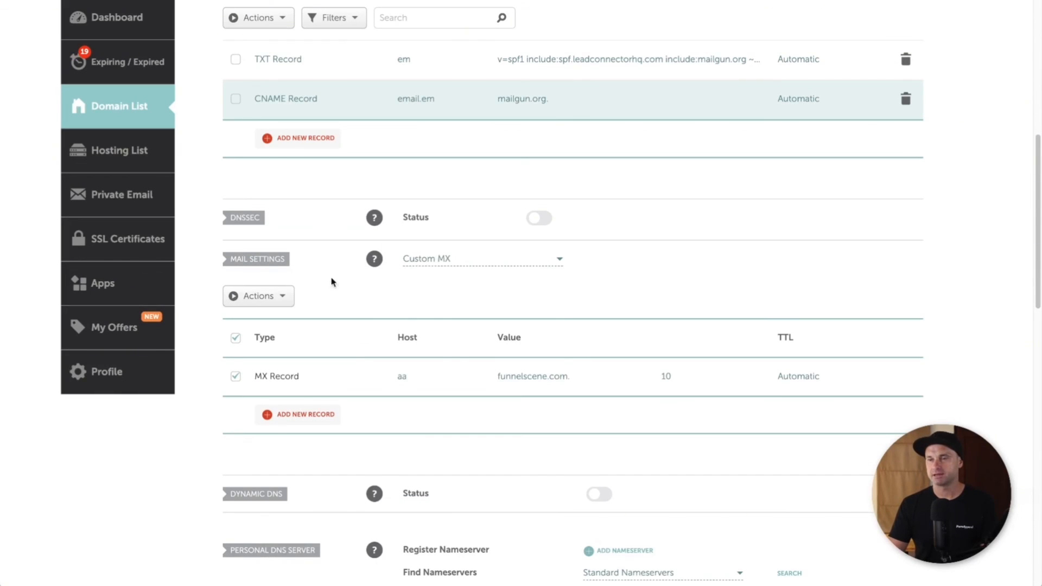
click(450, 261)
Step: Switch mail settings to Custom MX and save host em pointing to mxa.mailgun.org, priority 10
click(459, 277)
click(467, 262)
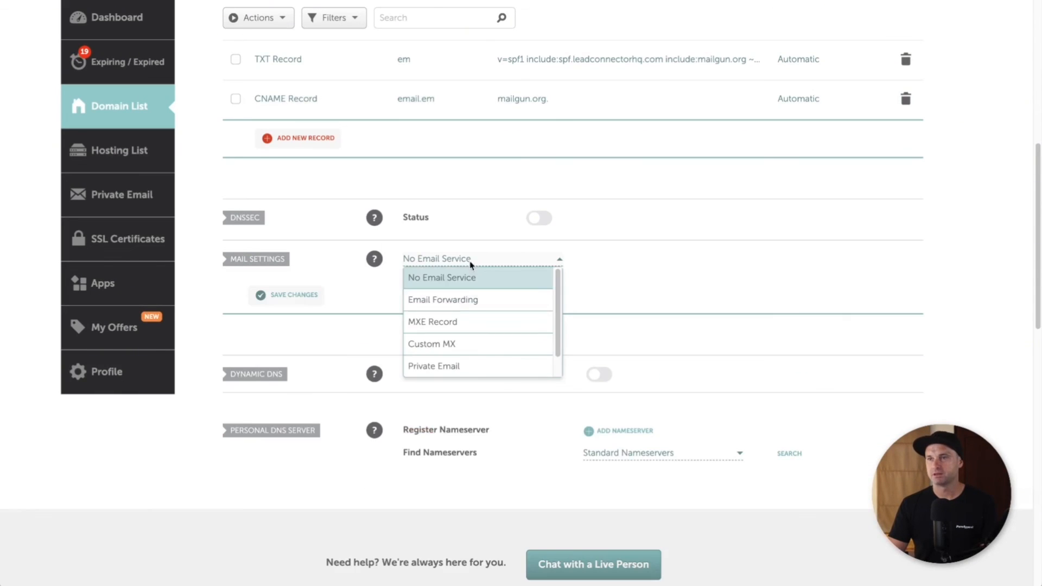
click(461, 323)
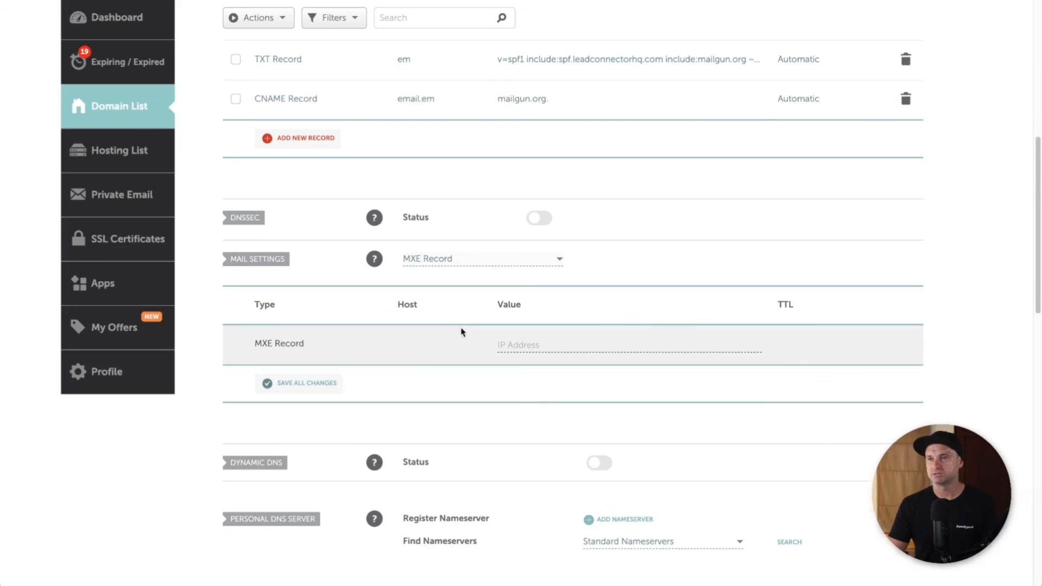
click(459, 259)
click(454, 342)
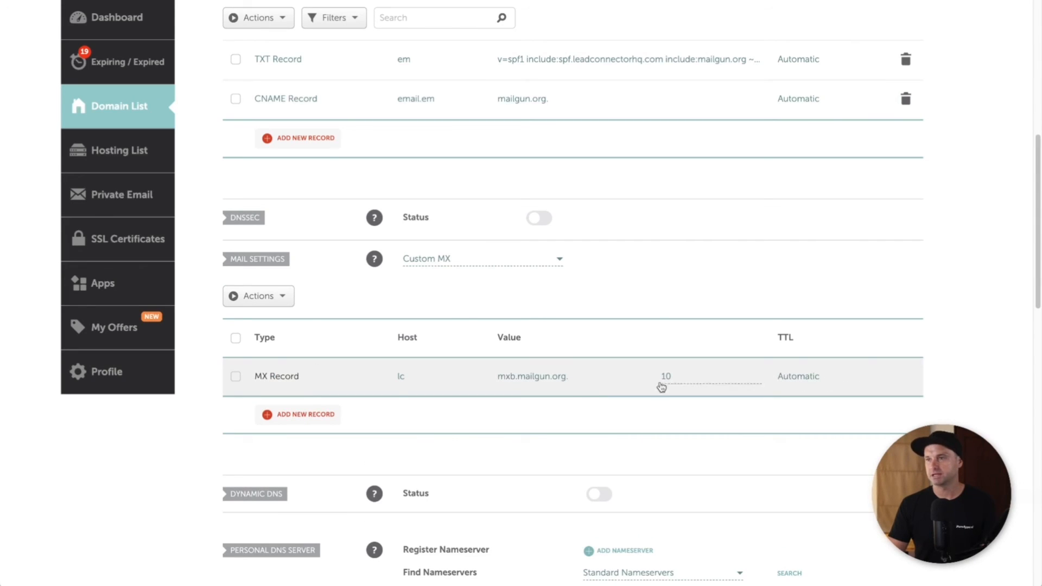
click(454, 377)
text(em)
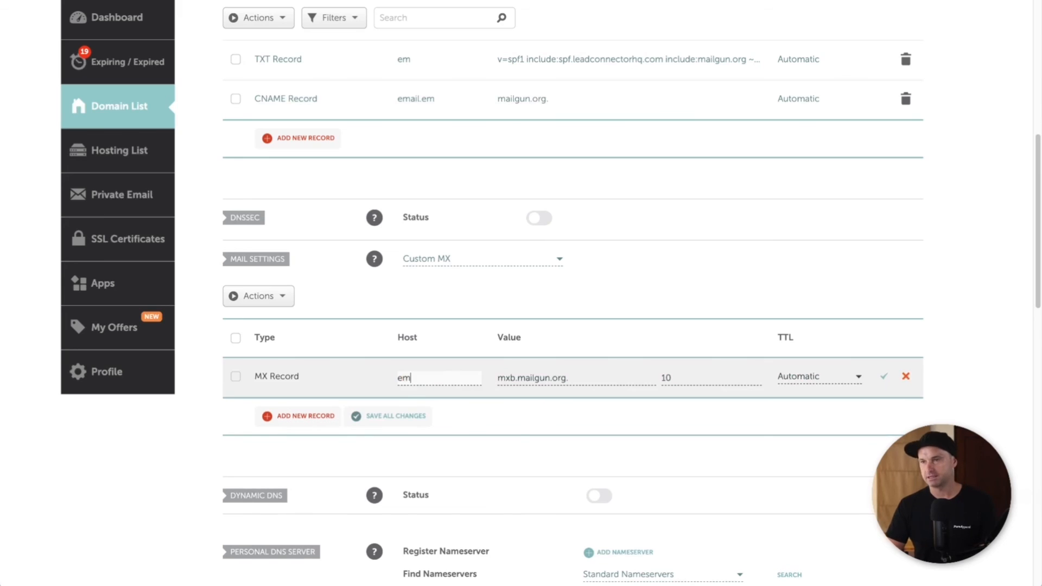
key(Tab)
key(ctrl+v)
click(712, 382)
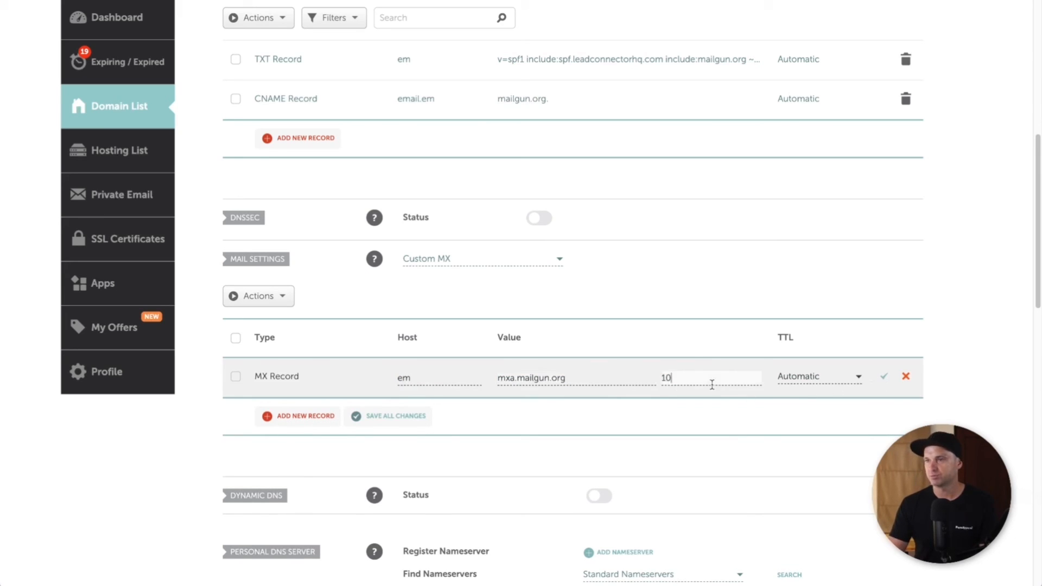
click(885, 380)
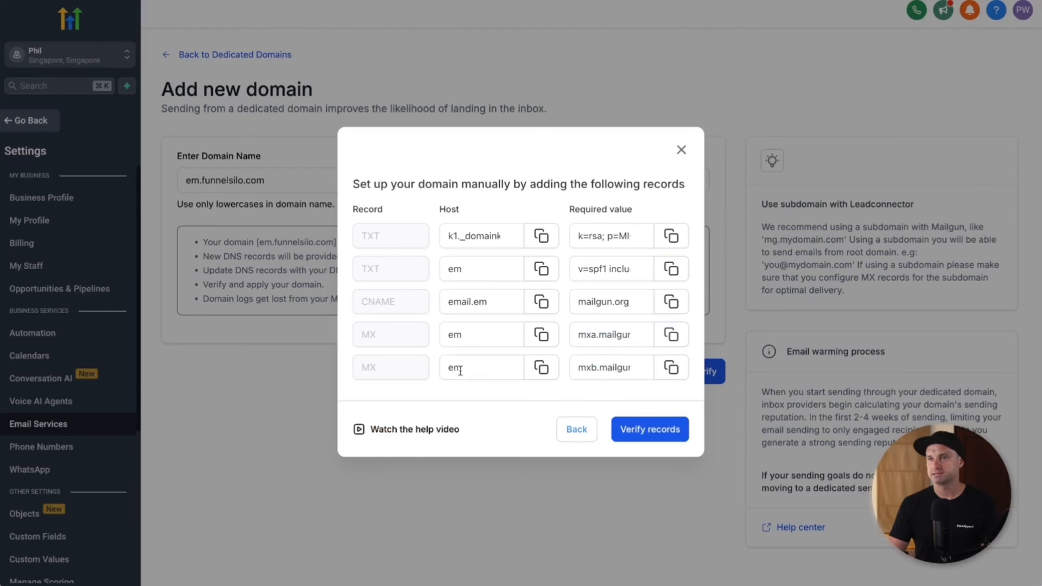
Step: Add and save a second MX record for host em to mxb.mailgun.org, priority 10
click(671, 367)
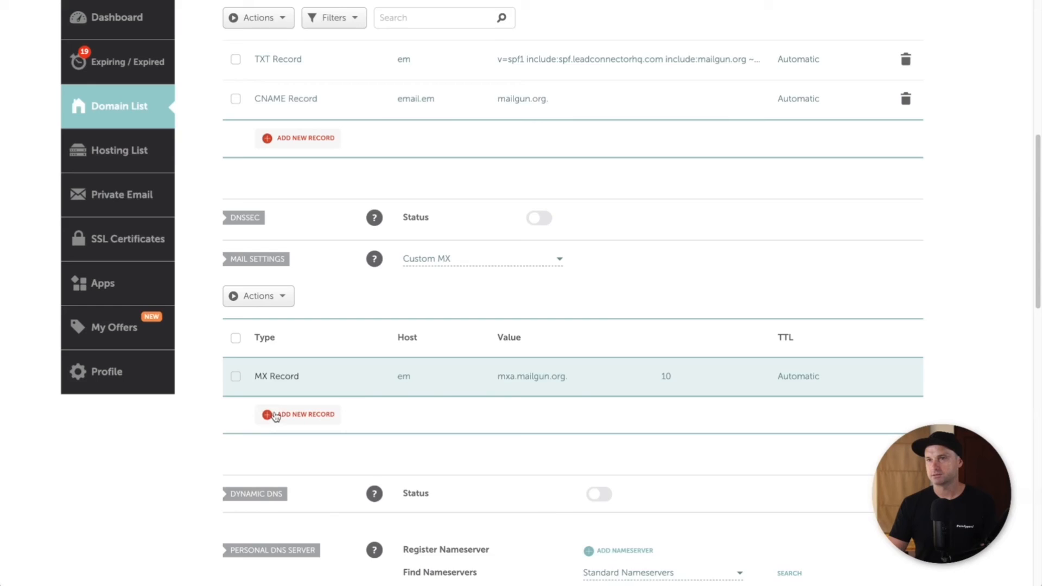
click(272, 414)
scroll(303, 395, down, 4)
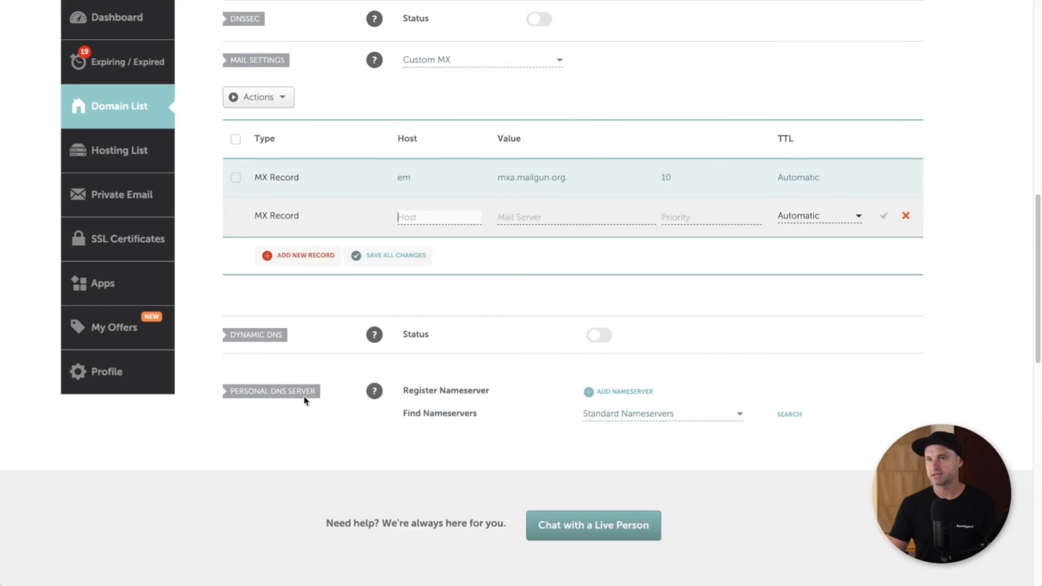
click(427, 219)
text(em)
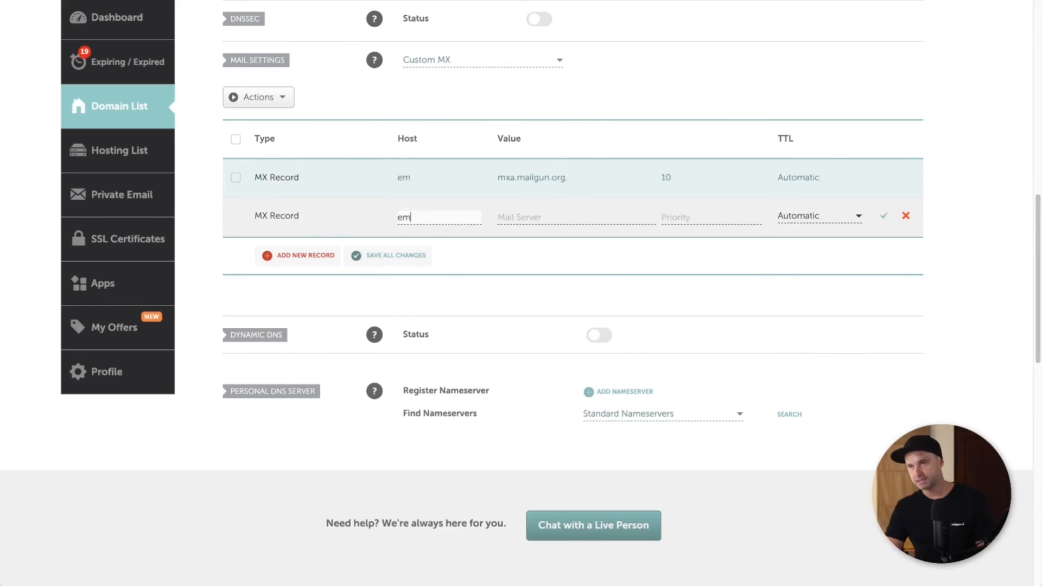
key(Tab)
key(ctrl+v)
key(Tab)
text(10)
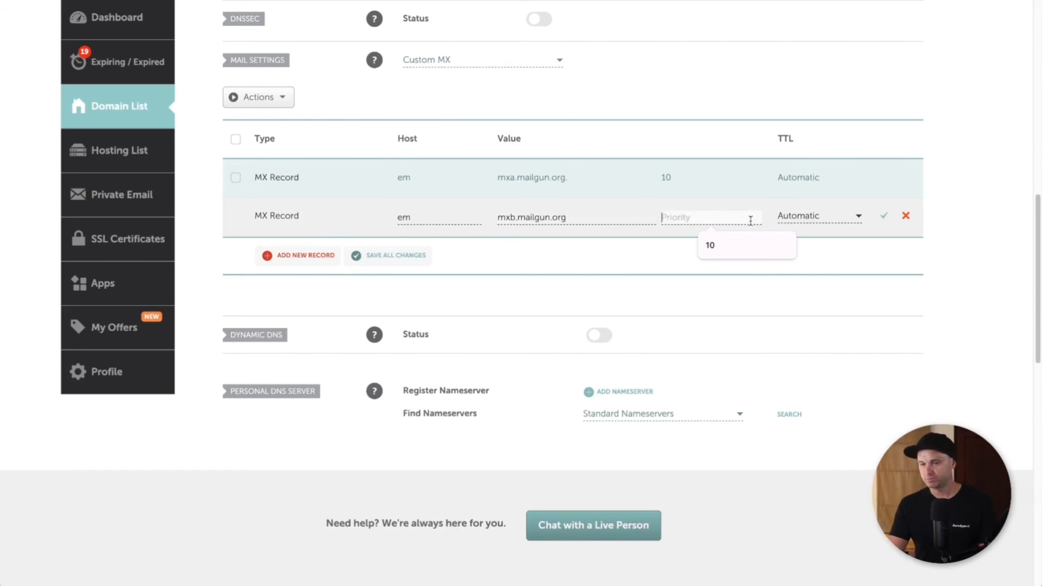
click(885, 219)
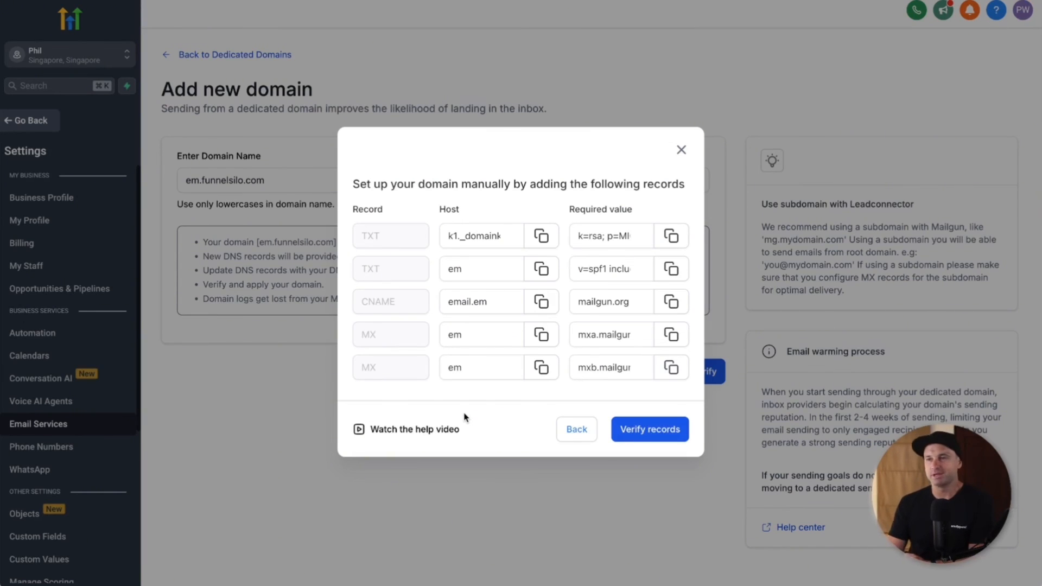
Step: Check the em.funnelsilo.com records and select the _dmarc.em hostname for copying
click(676, 432)
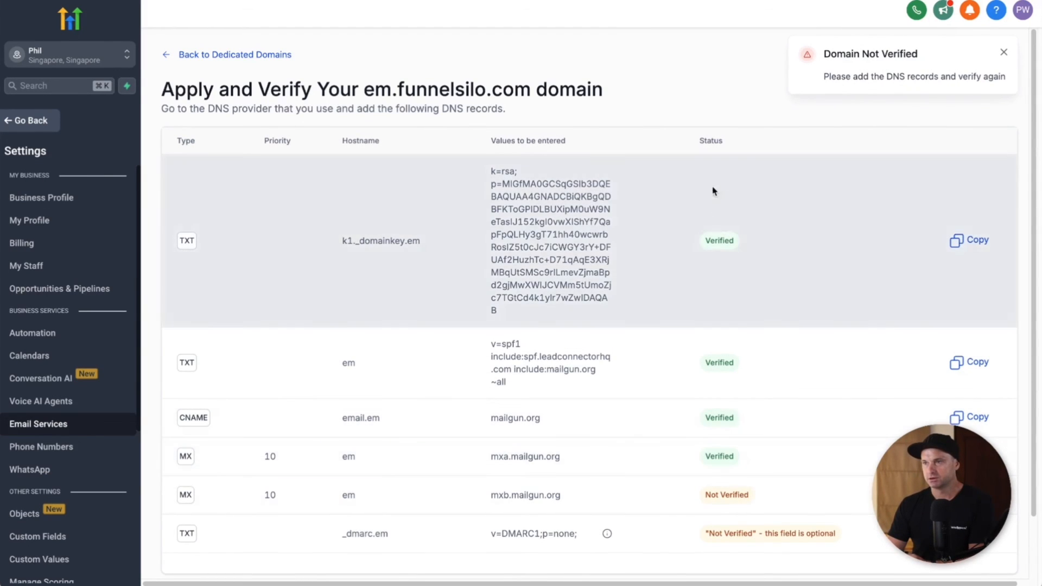
scroll(760, 467, down, 1)
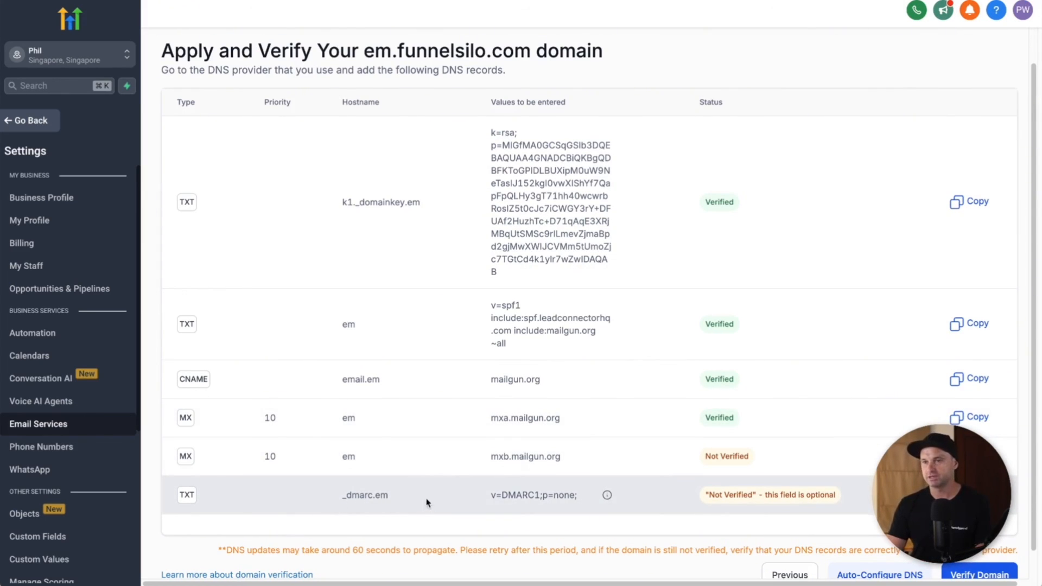
drag(427, 503, 324, 493)
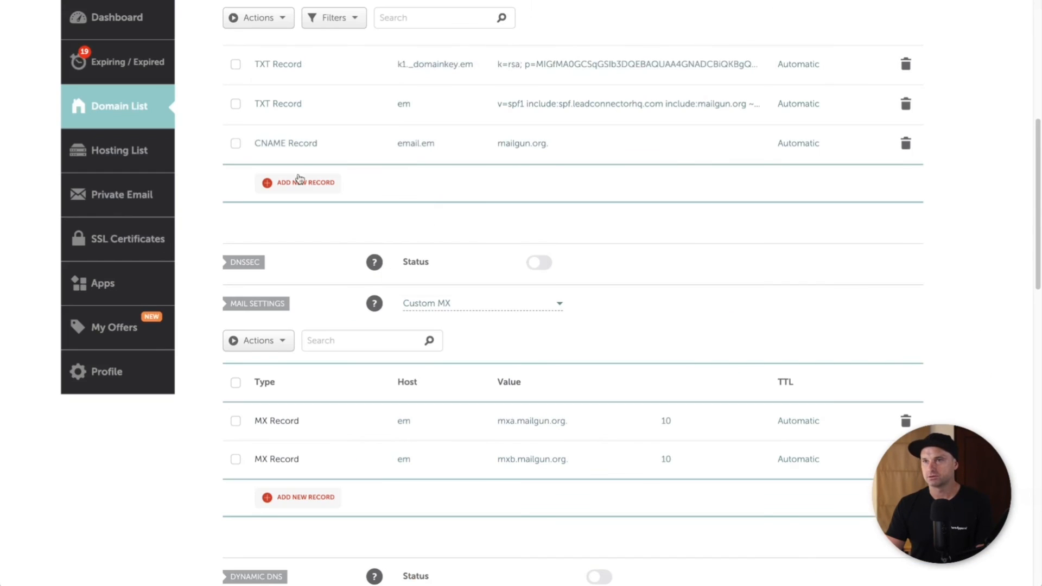
Step: Start a new TXT record with host _dmarc.em, removing the stray leading space
click(299, 182)
scroll(291, 247, down, 3)
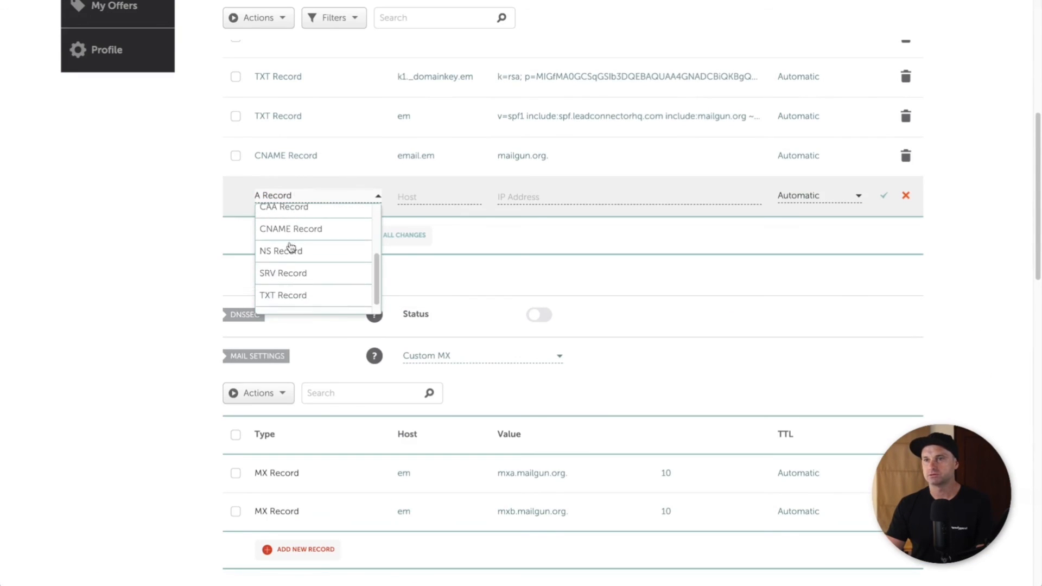
click(282, 295)
click(423, 196)
key(ctrl+v)
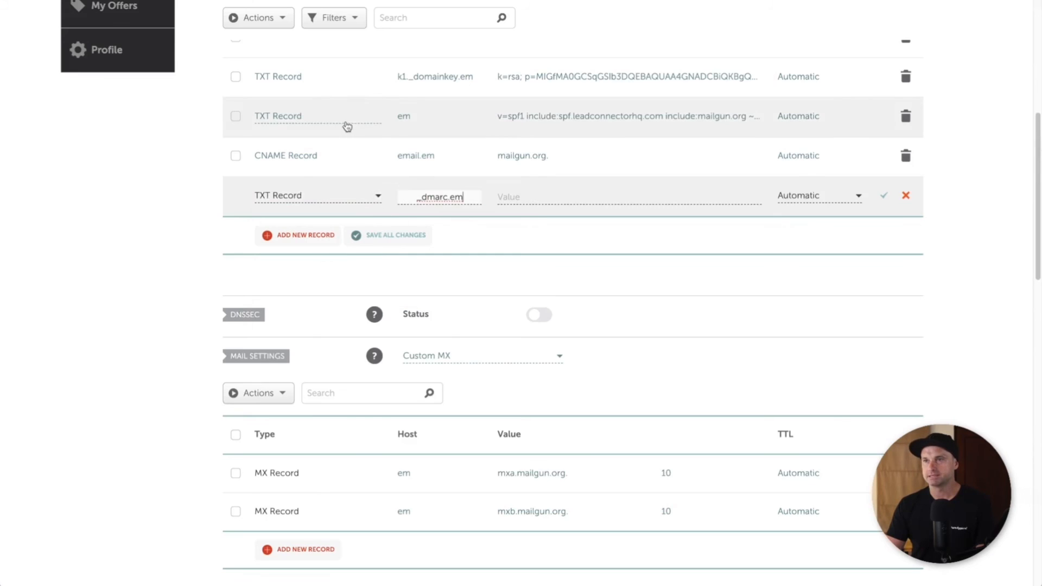
click(416, 195)
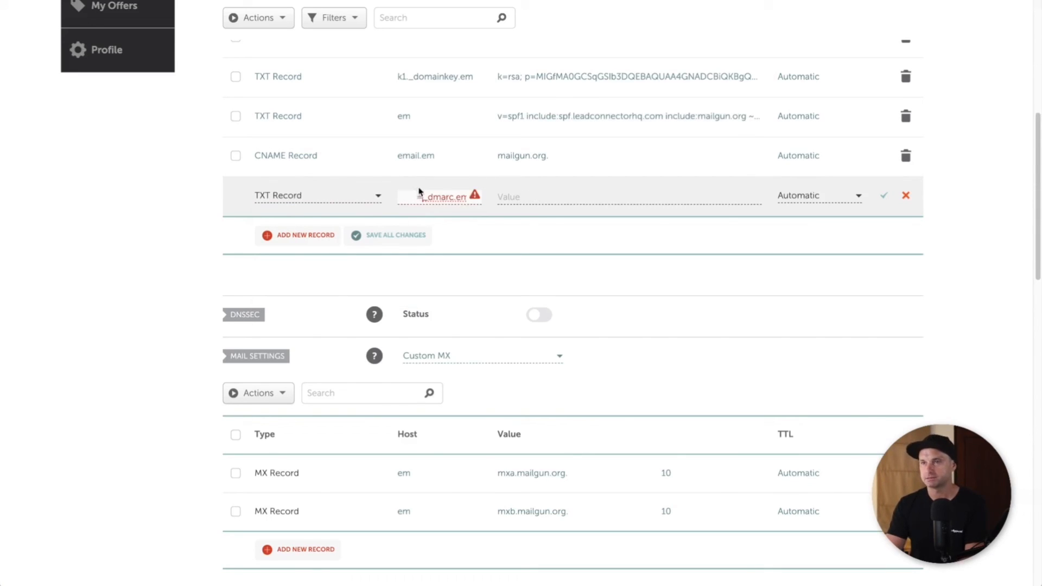
key(Delete)
Step: Give the _dmarc.em record the value v=DMARC1;p=none; and save it
key(alt+Tab)
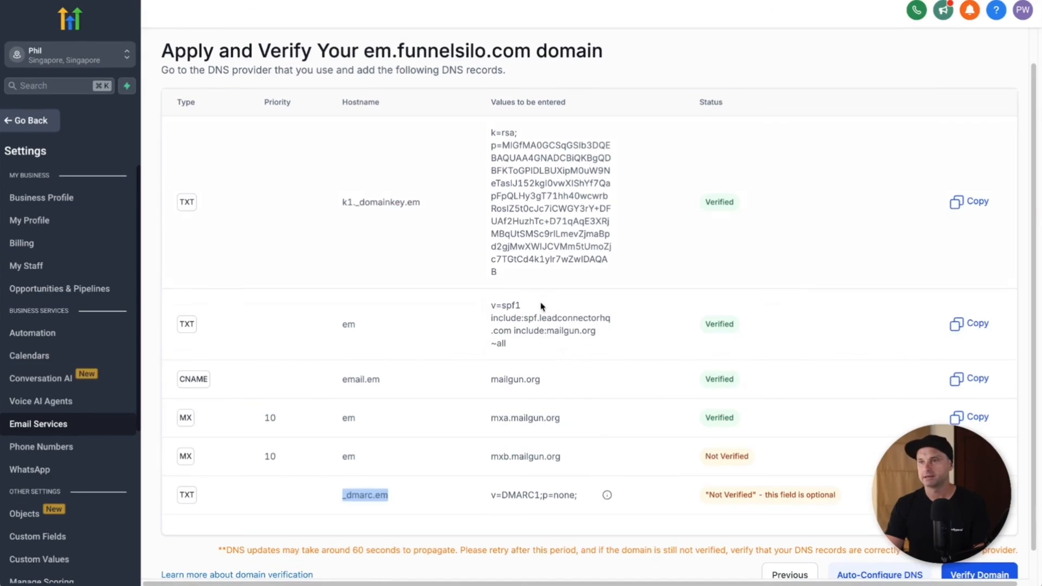
drag(490, 494, 581, 496)
key(ctrl+c)
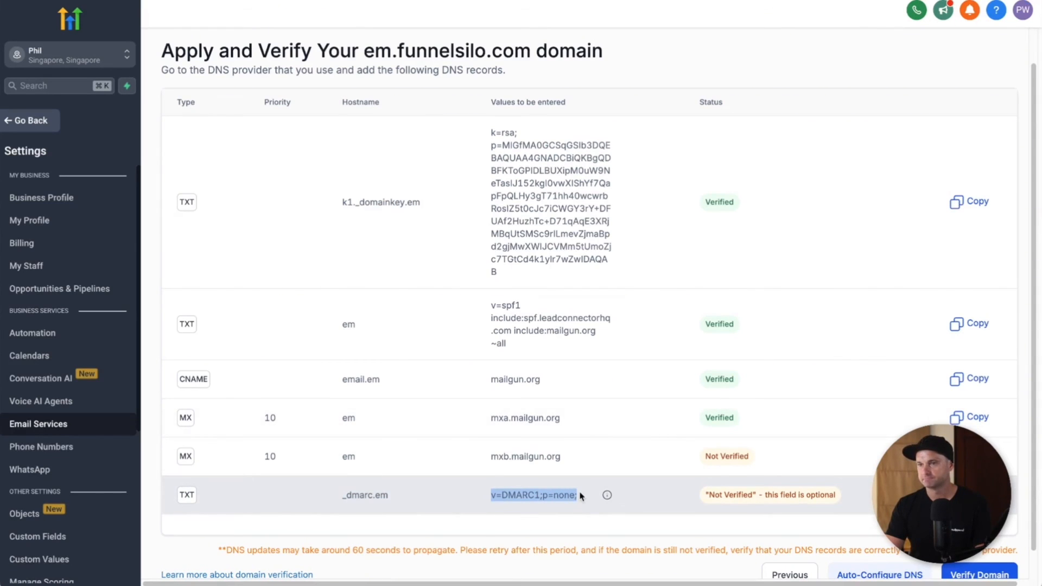
key(alt+Tab)
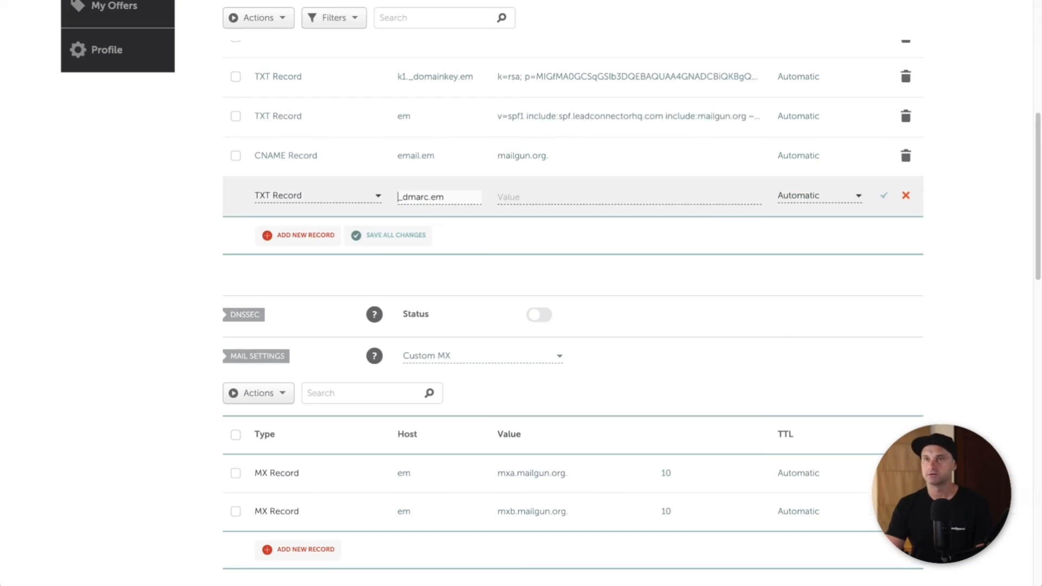
click(543, 197)
key(ctrl+v)
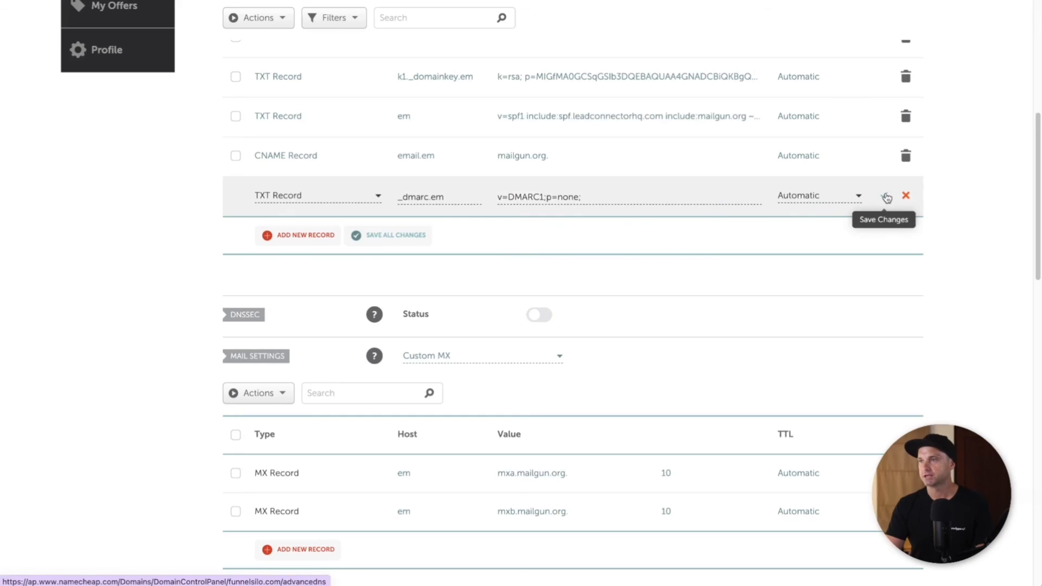
click(884, 196)
key(alt+Tab)
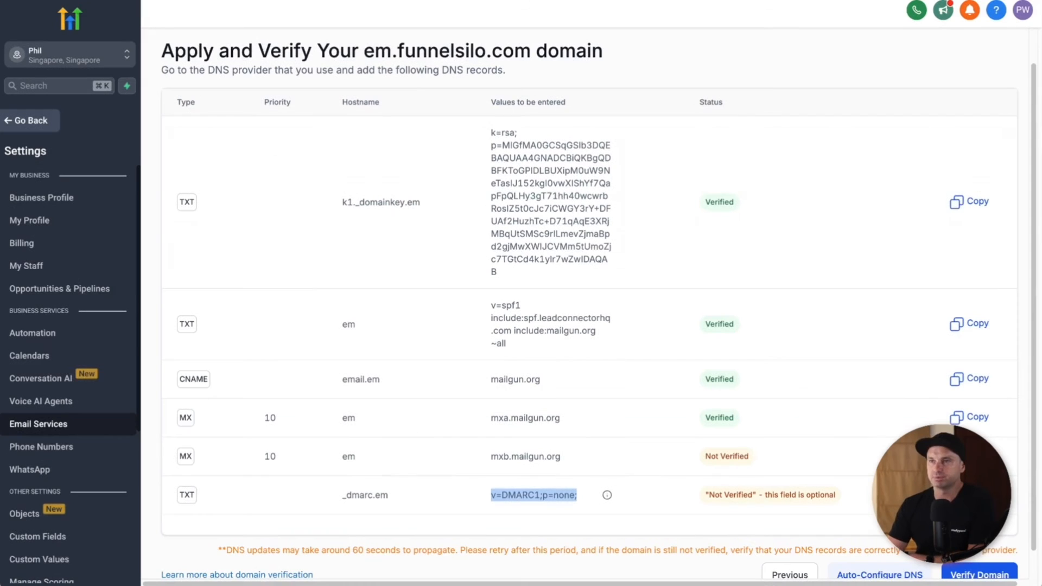
Step: Re-run verification of em.funnelsilo.com until all six DNS records pass and SSL is issued
scroll(597, 304, down, 1)
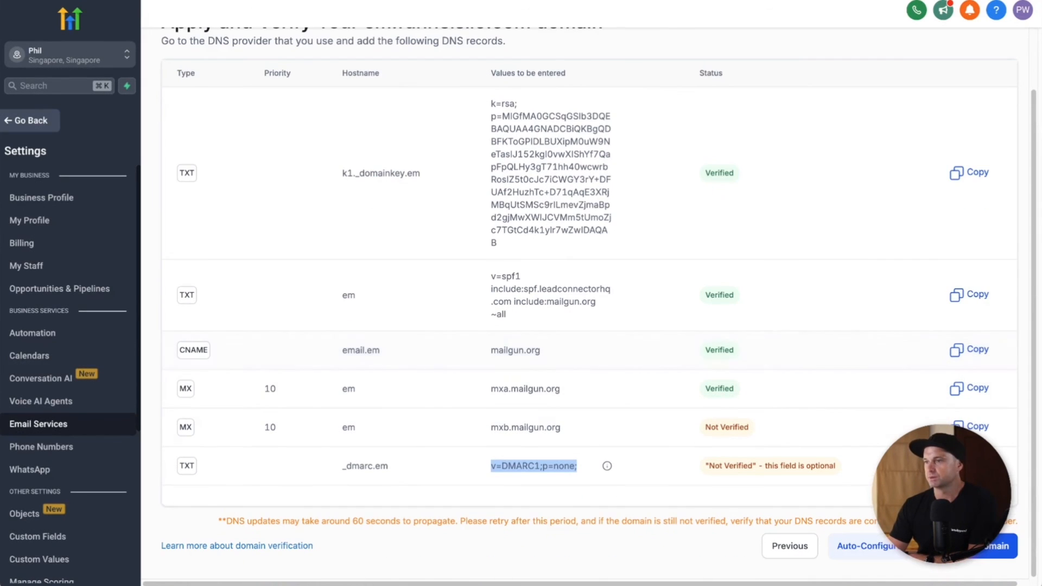
click(982, 553)
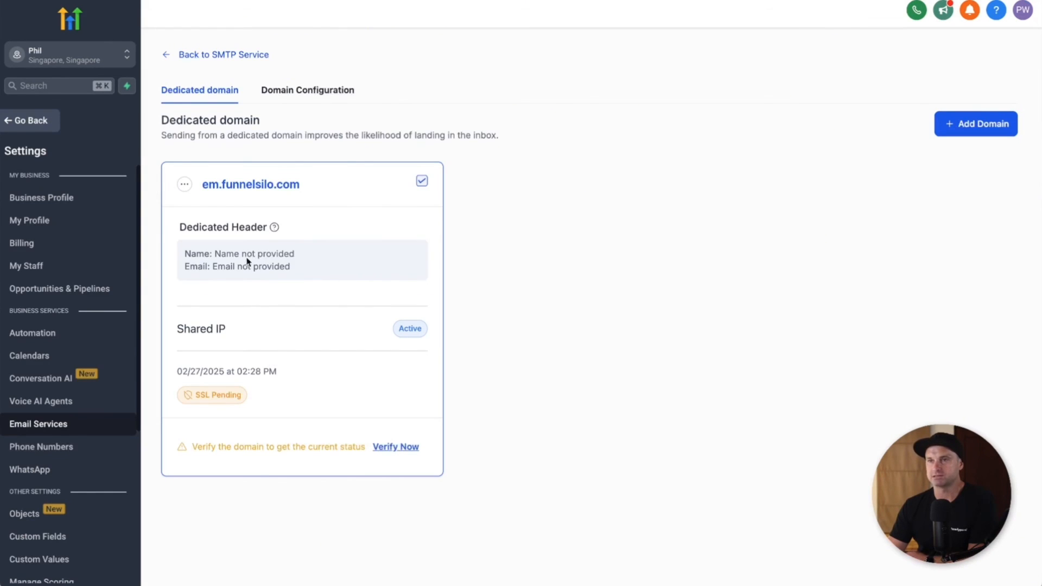
click(402, 451)
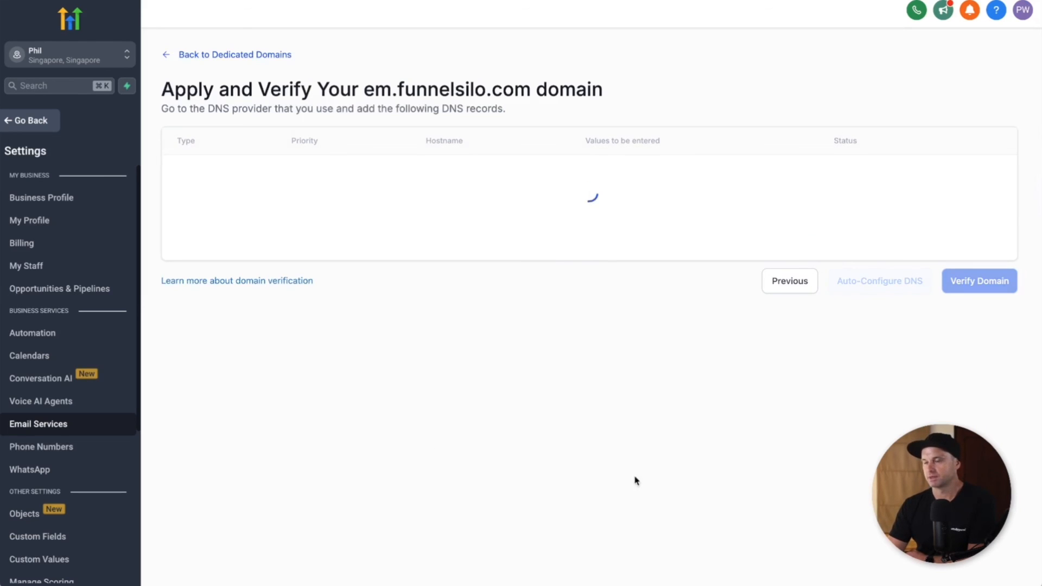
scroll(774, 193, down, 1)
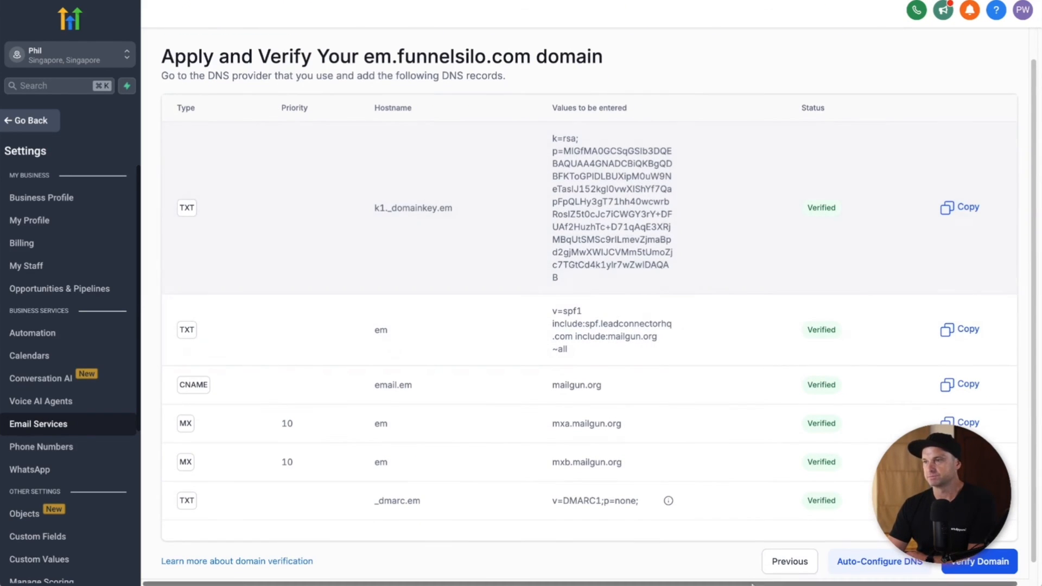
click(988, 565)
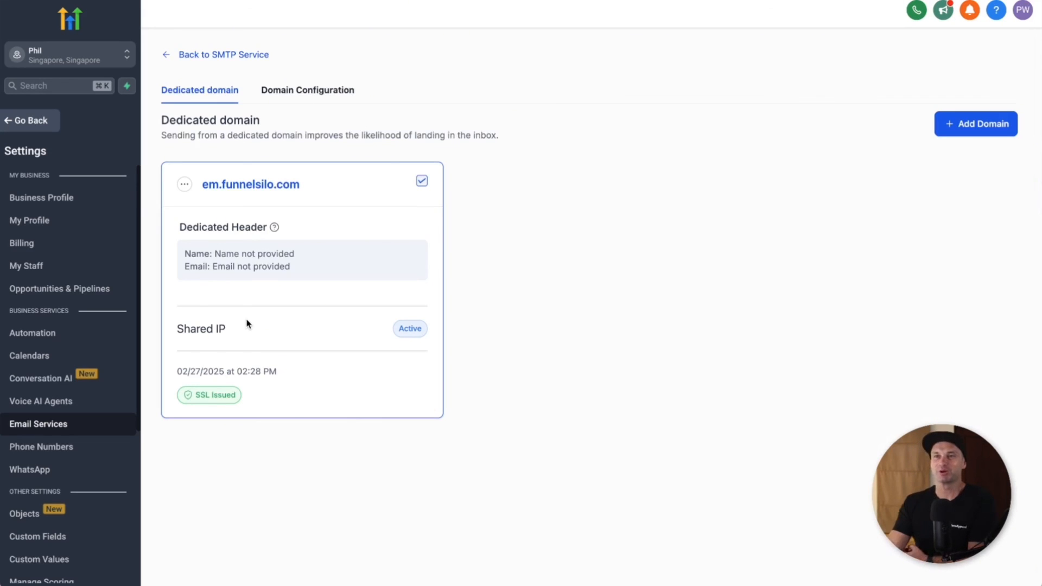
click(184, 185)
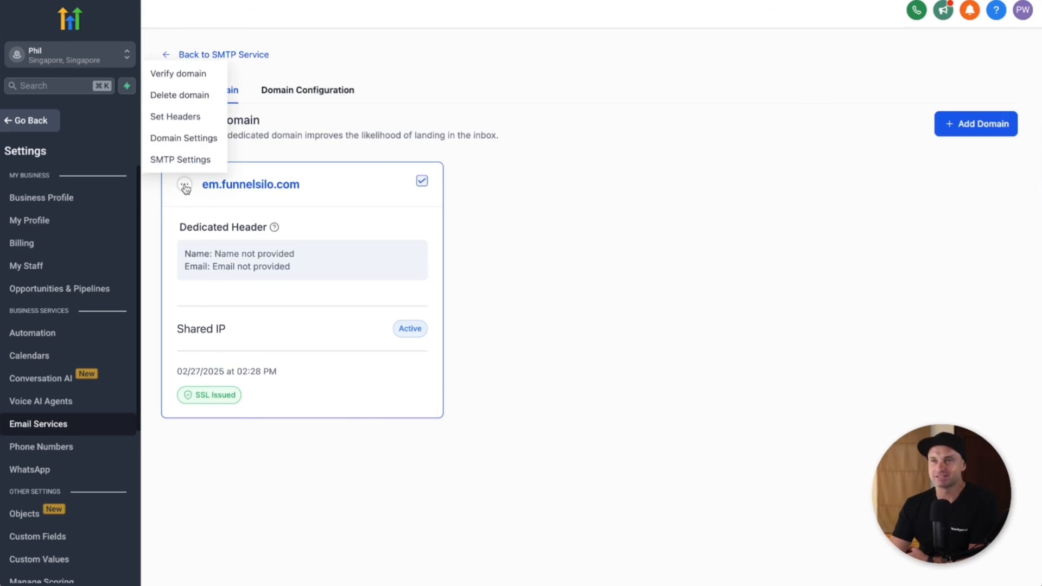
click(181, 115)
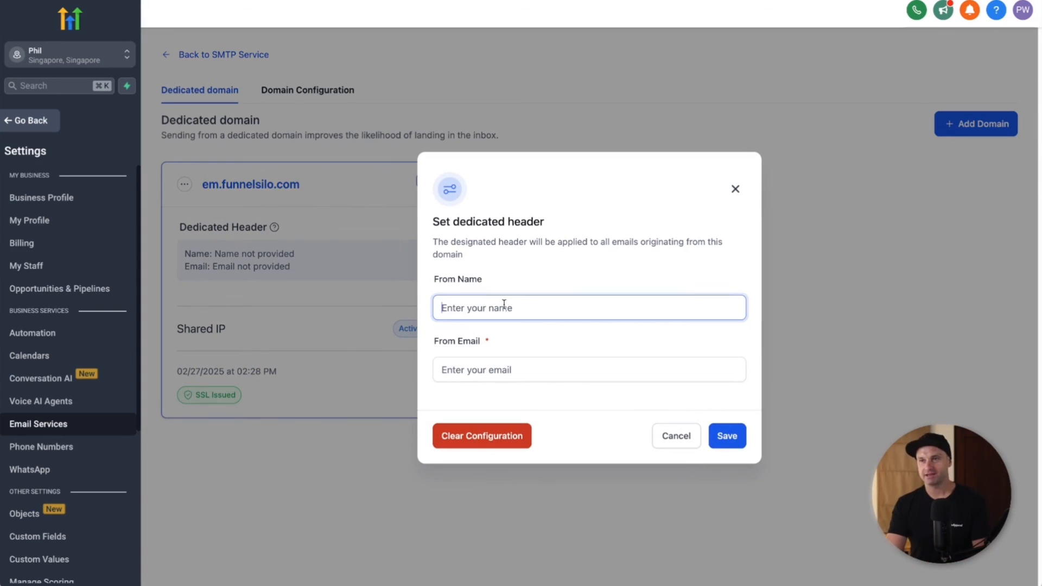
text(Phil Wilson)
key(Tab)
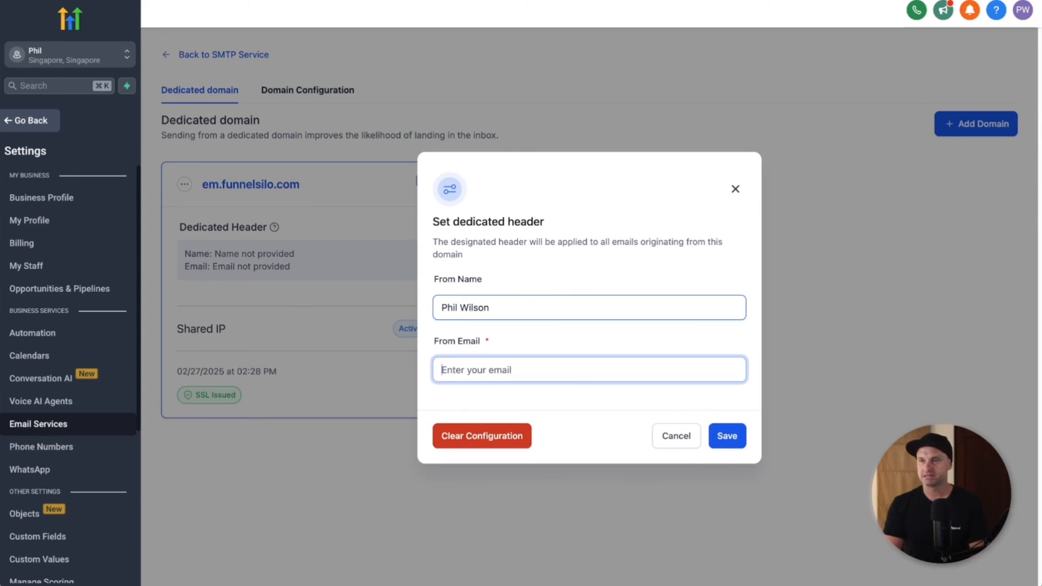
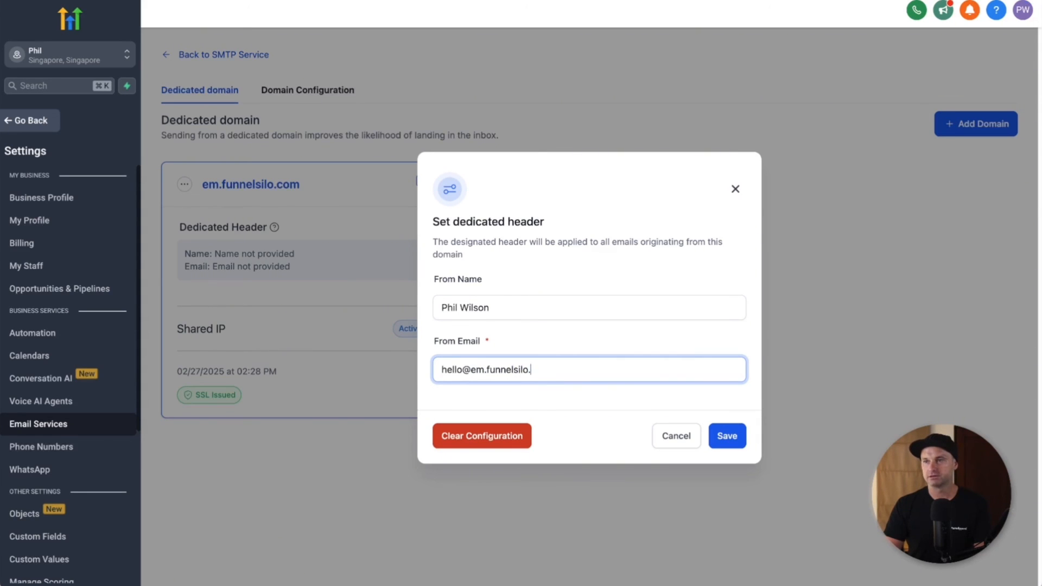
click(724, 435)
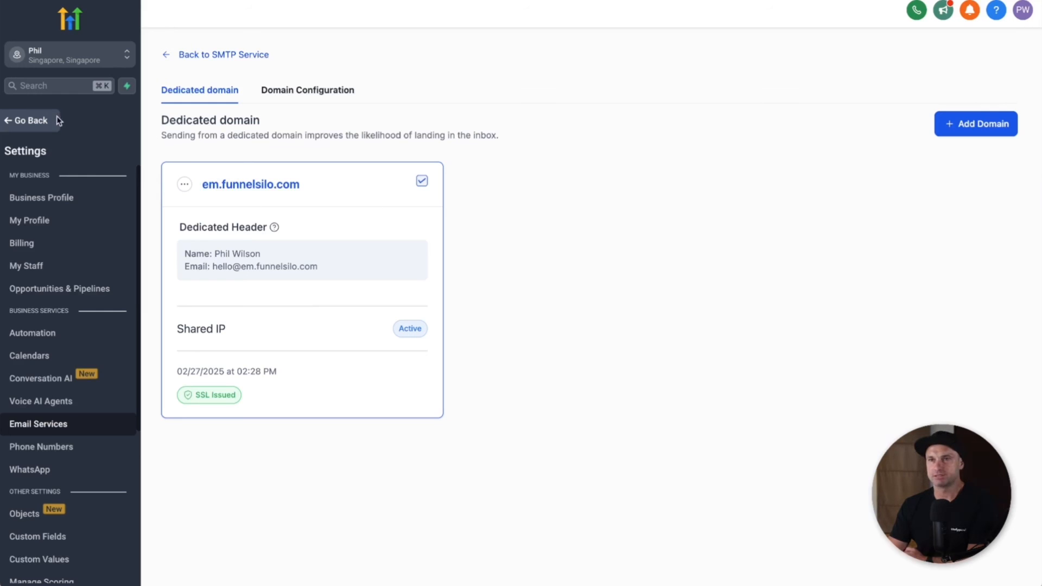
click(42, 120)
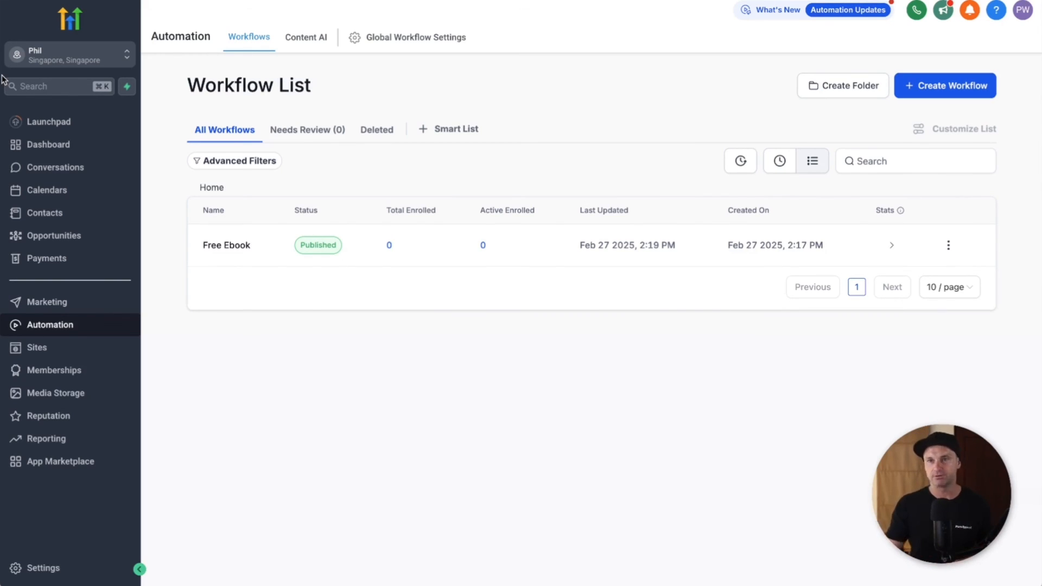
Step: Open the FunnelSilo Ebook funnel from Sites and view its live Home page
click(35, 352)
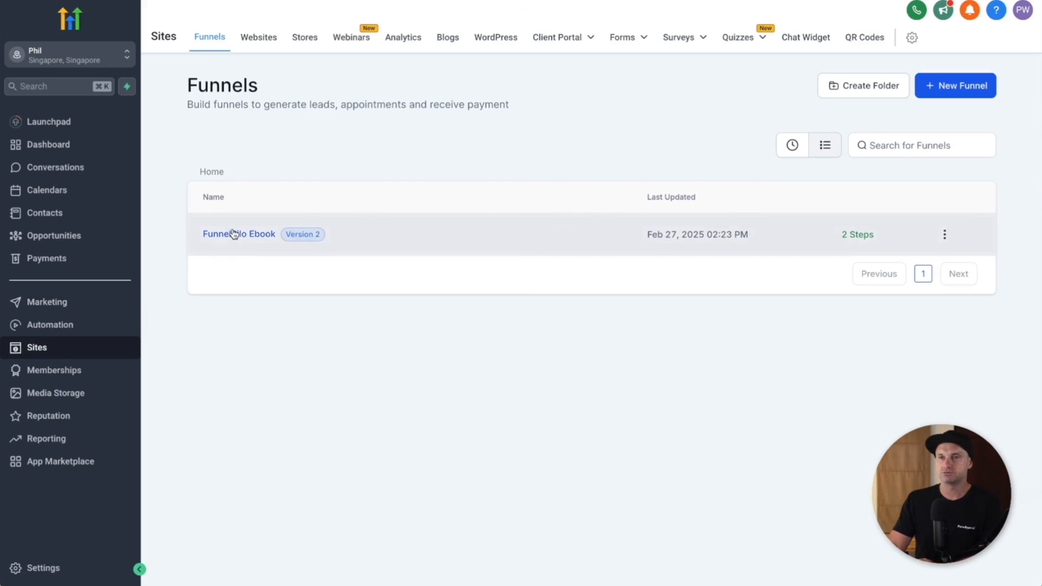
click(234, 233)
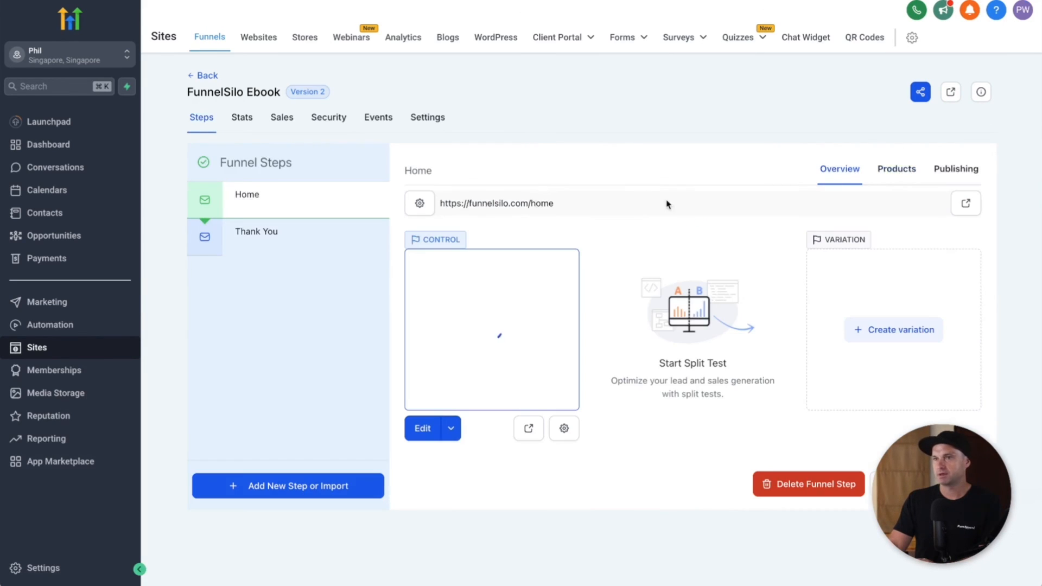
click(971, 211)
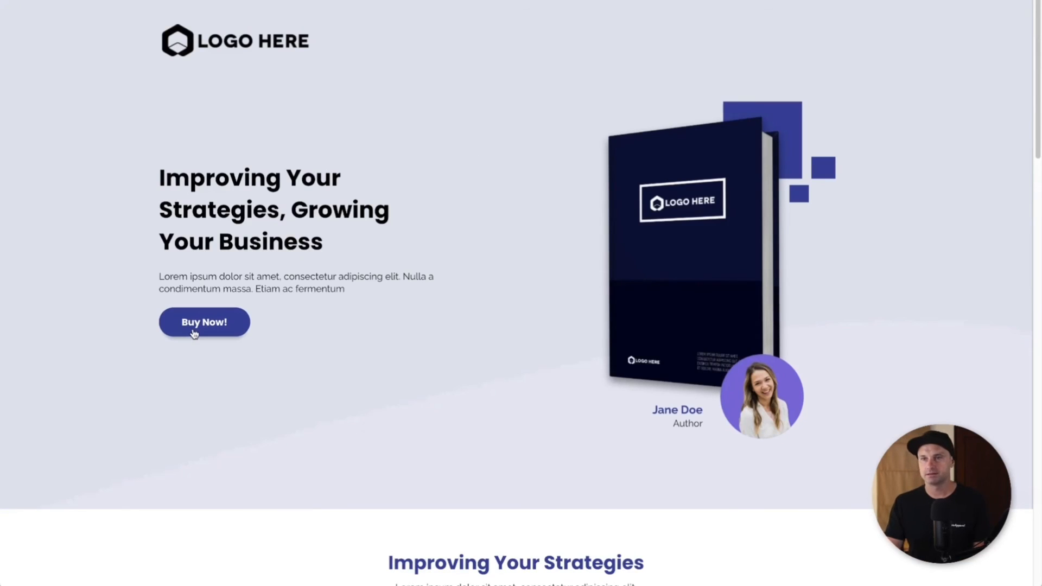
Step: Submit a test free-ebook sign-up with a first name, last name and test e-mail address
click(194, 332)
click(425, 225)
text(S)
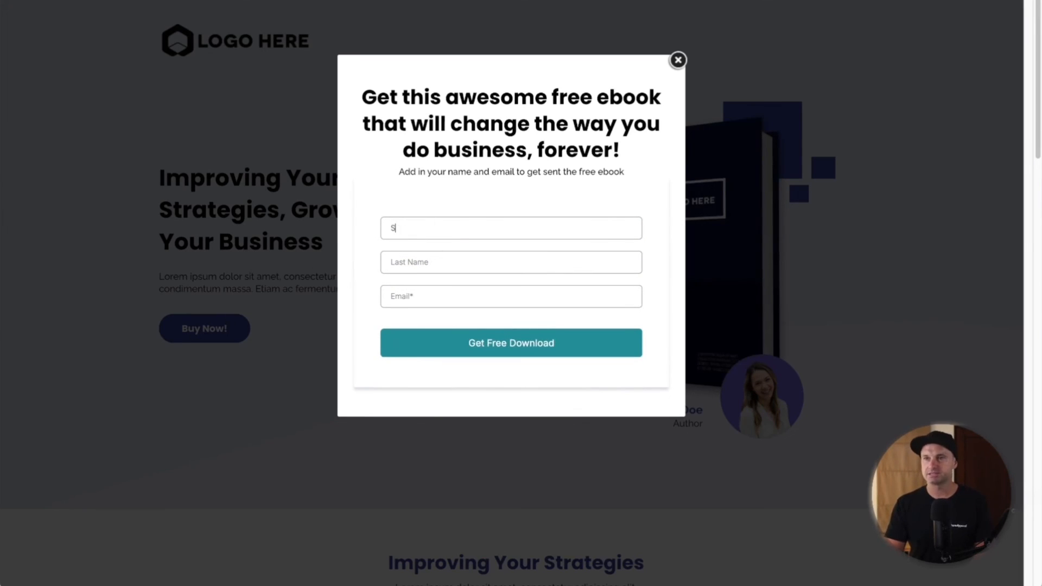
text(Jobs)
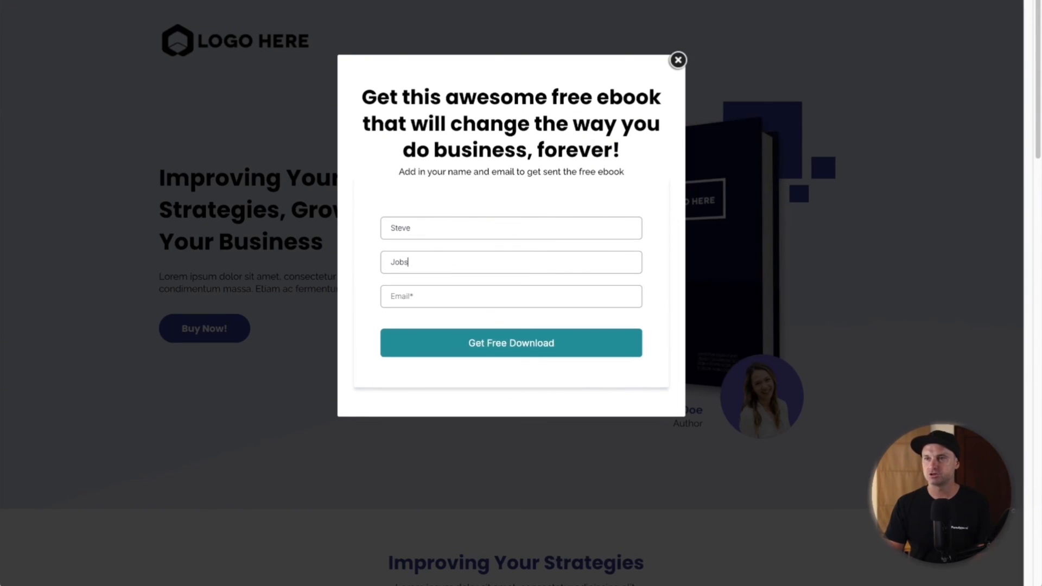
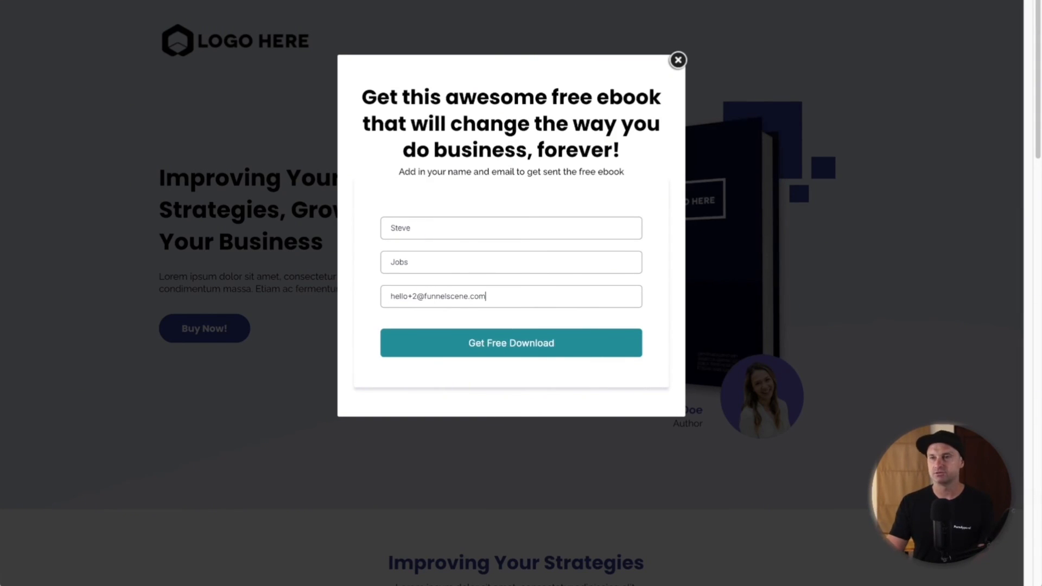
click(520, 346)
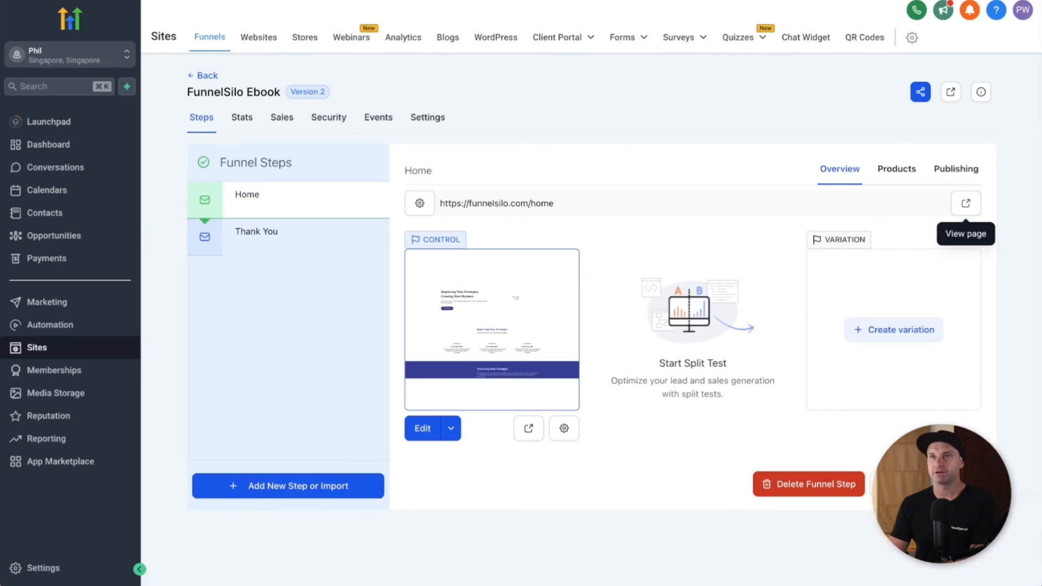
Step: Confirm the new test contact in Contacts and open its free-ebook email in Conversations
click(81, 219)
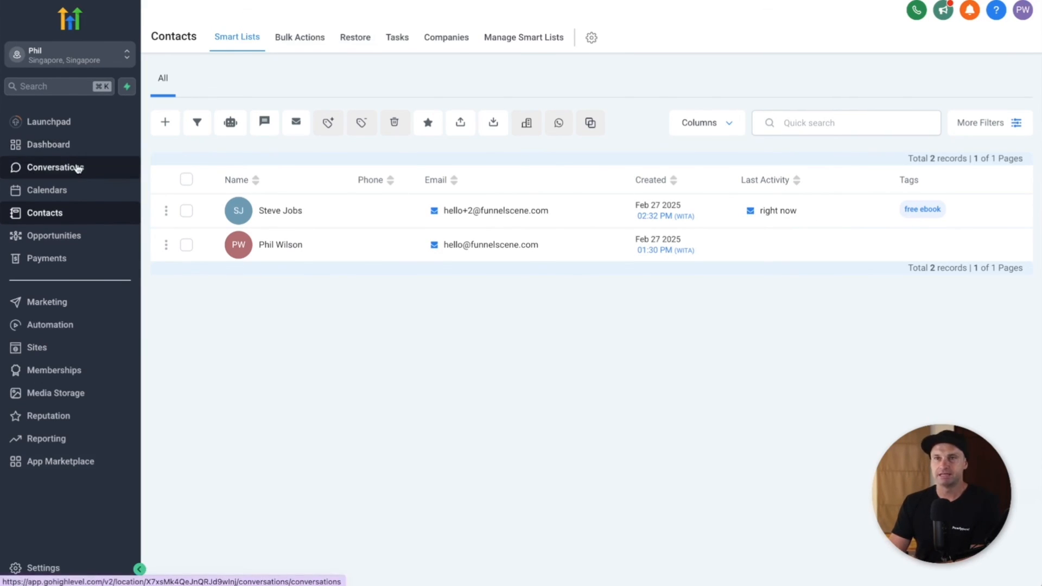
click(76, 169)
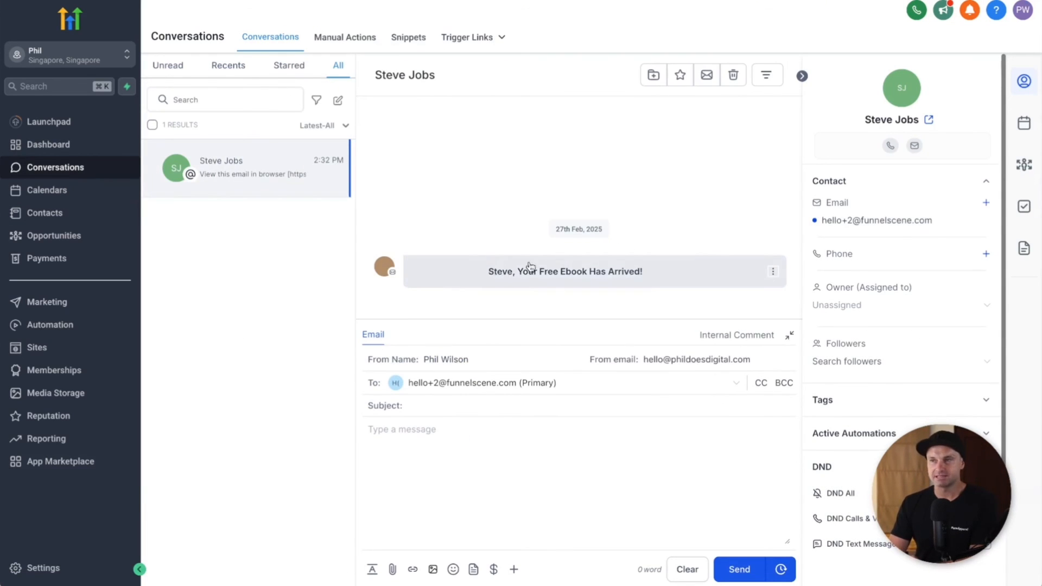
click(659, 265)
Step: Review the 'Your Free Ebook Has Arrived!' email and its personalised greeting, then close the preview
scroll(506, 261, down, 5)
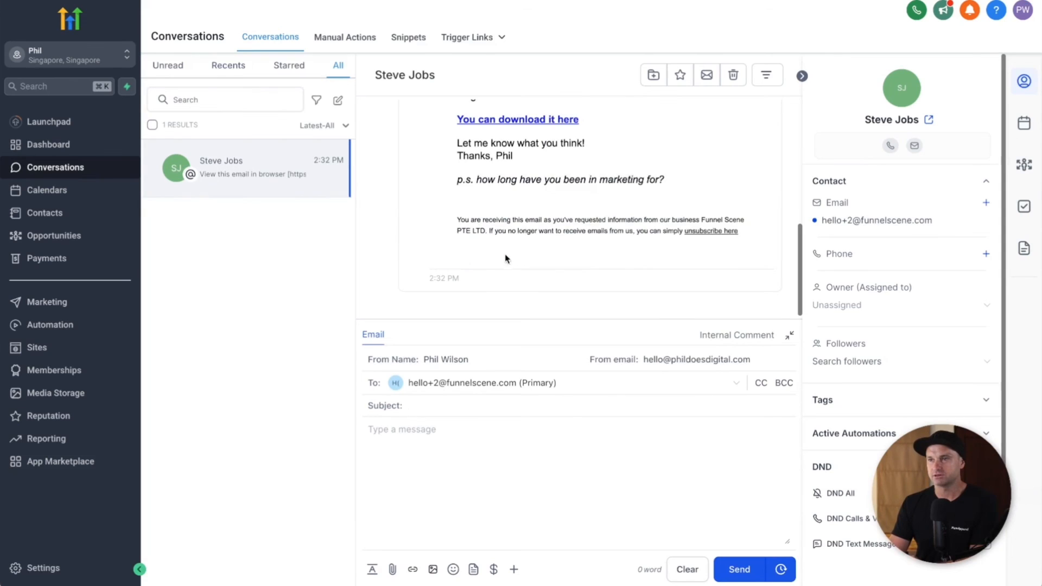
scroll(525, 213, up, 5)
scroll(529, 220, down, 6)
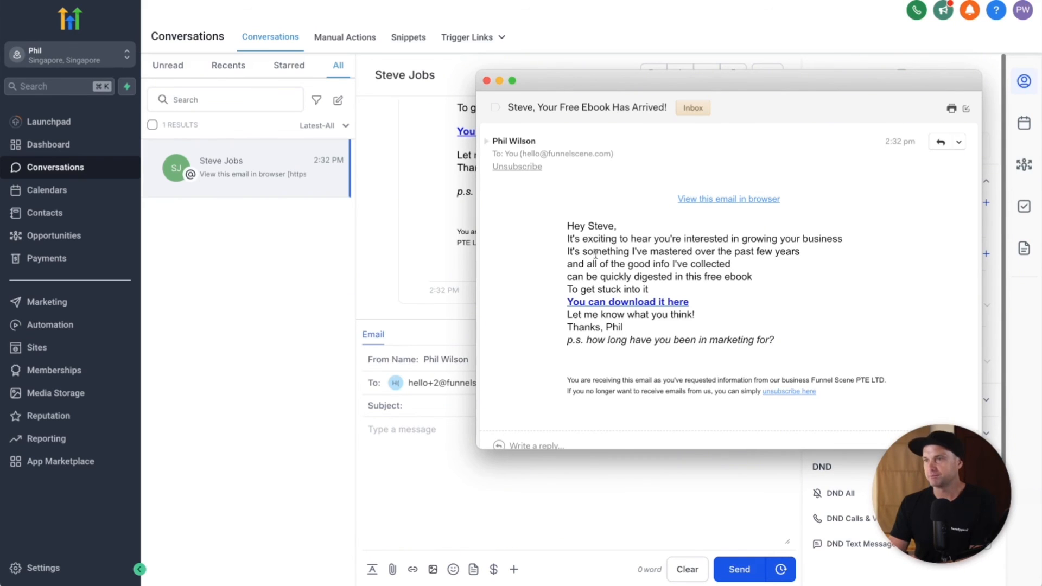
scroll(596, 253, down, 1)
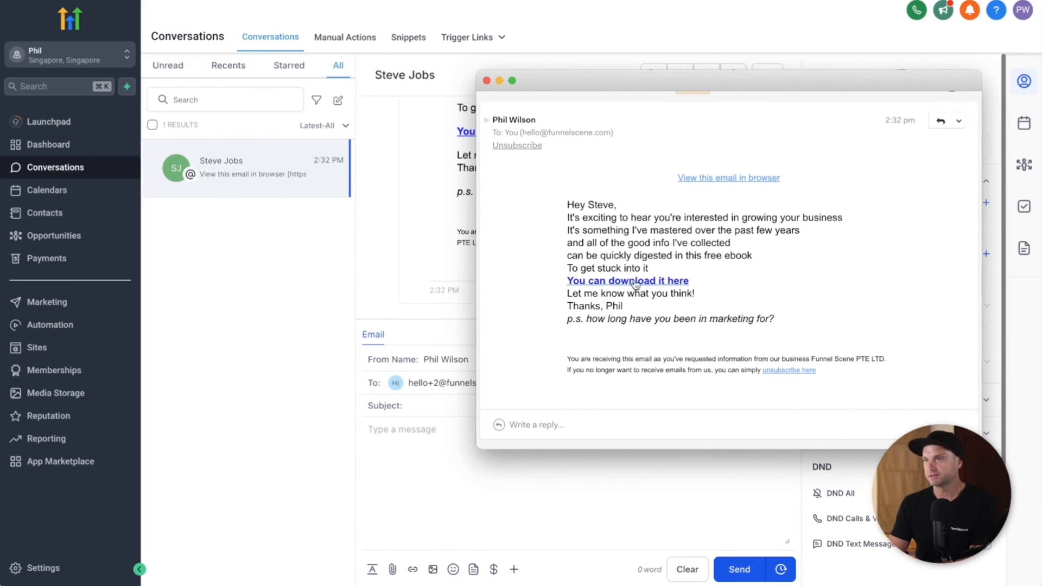
scroll(613, 217, up, 1)
drag(561, 227, 620, 223)
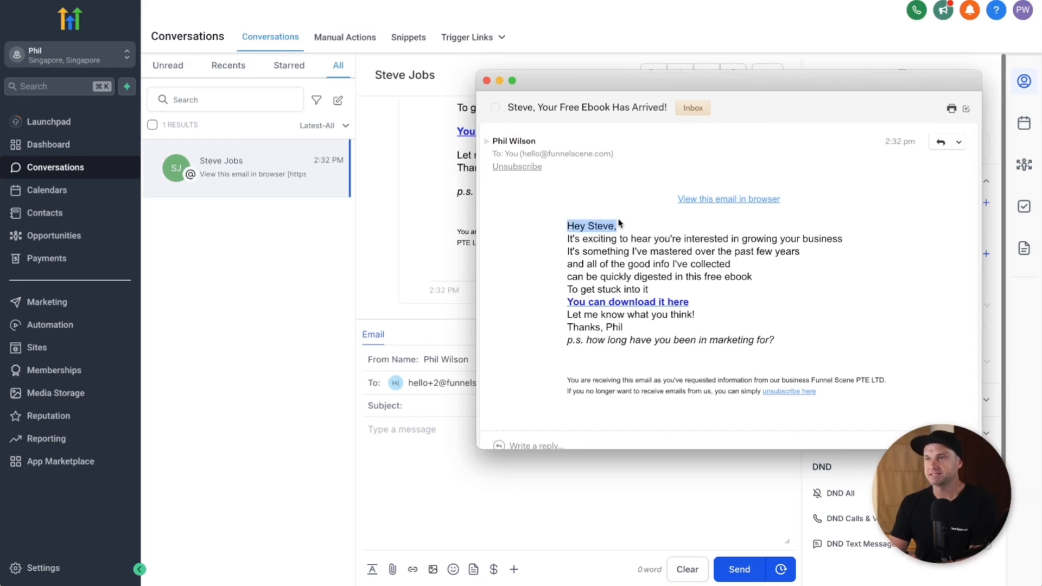
scroll(597, 285, down, 1)
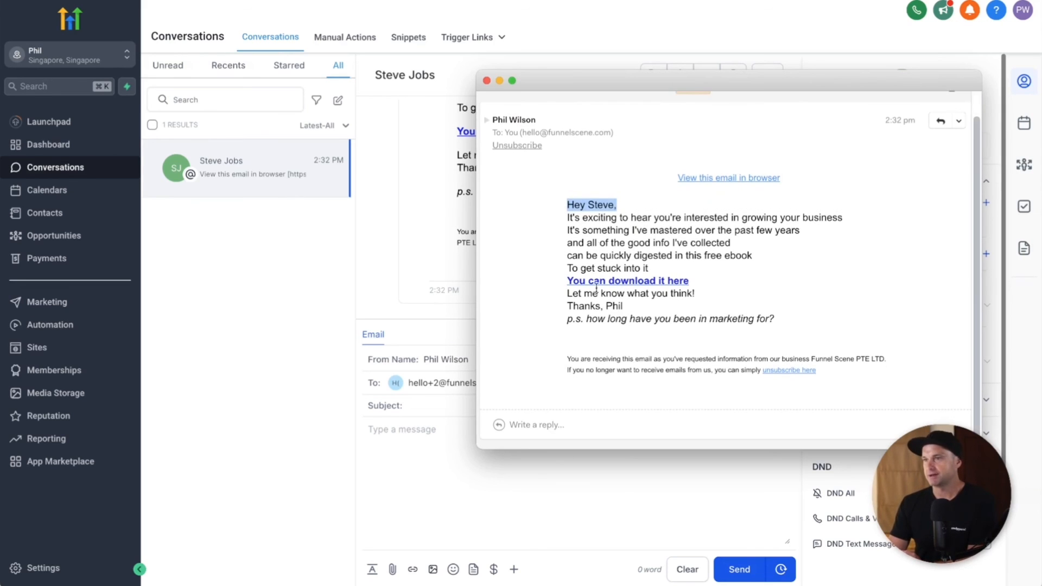
click(486, 80)
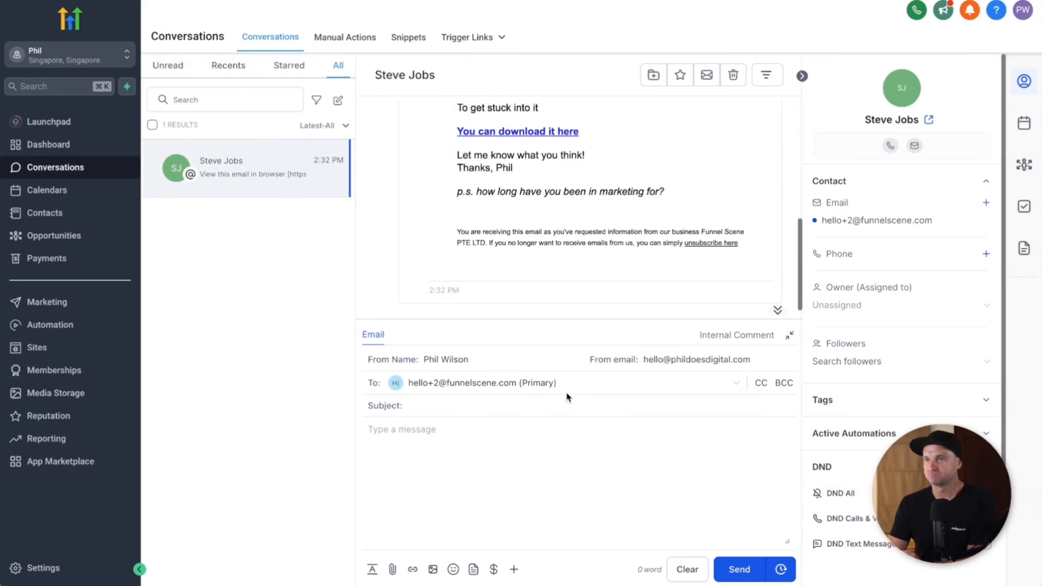